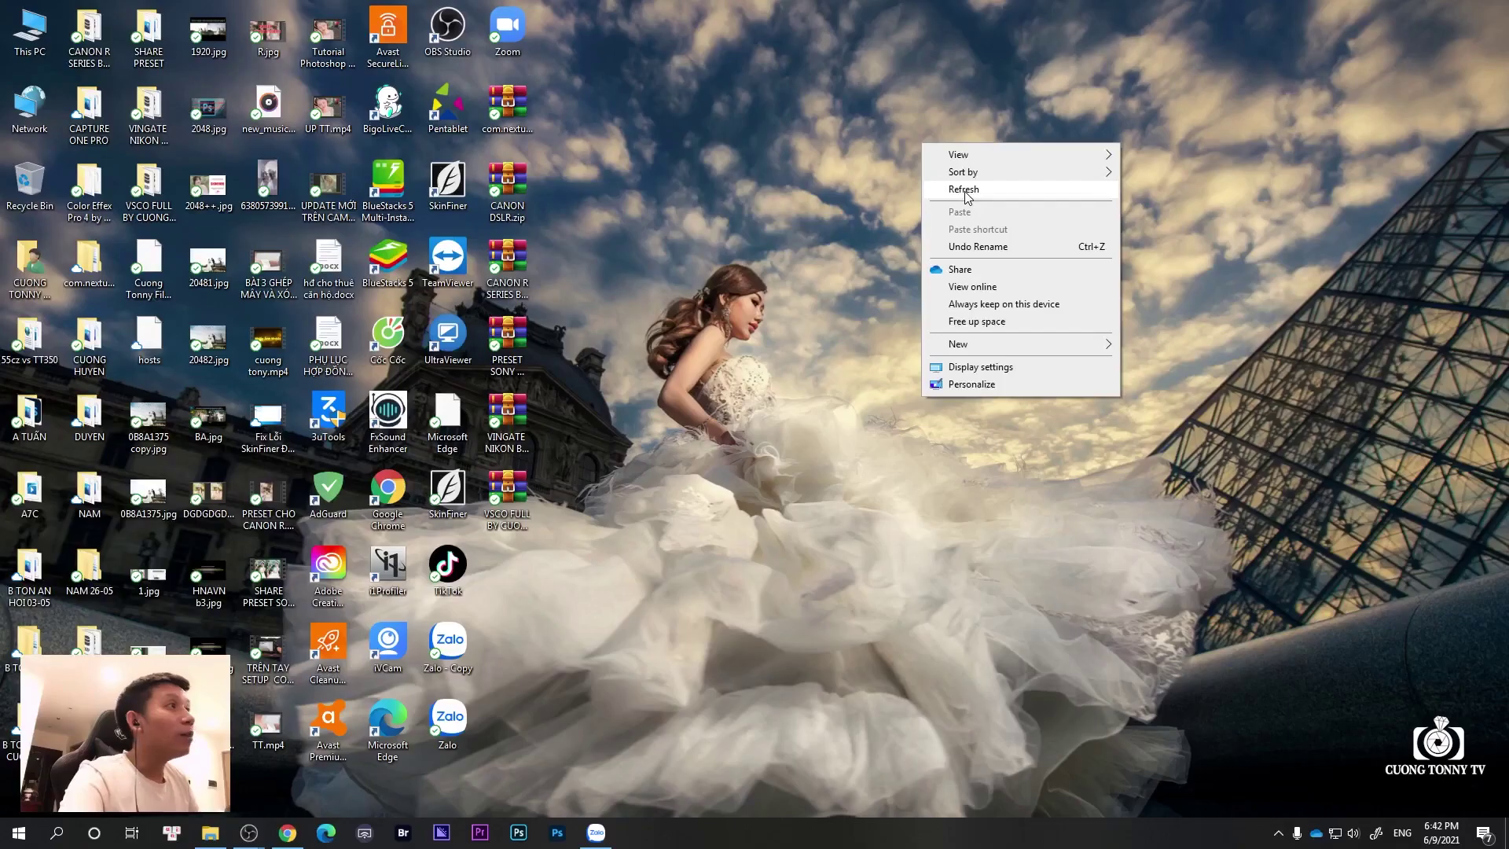
Let the intro title finish until the Windows desktop with the wedding-photo wallpaper shows
{"action": "left_click", "coordinate": [964, 190]}
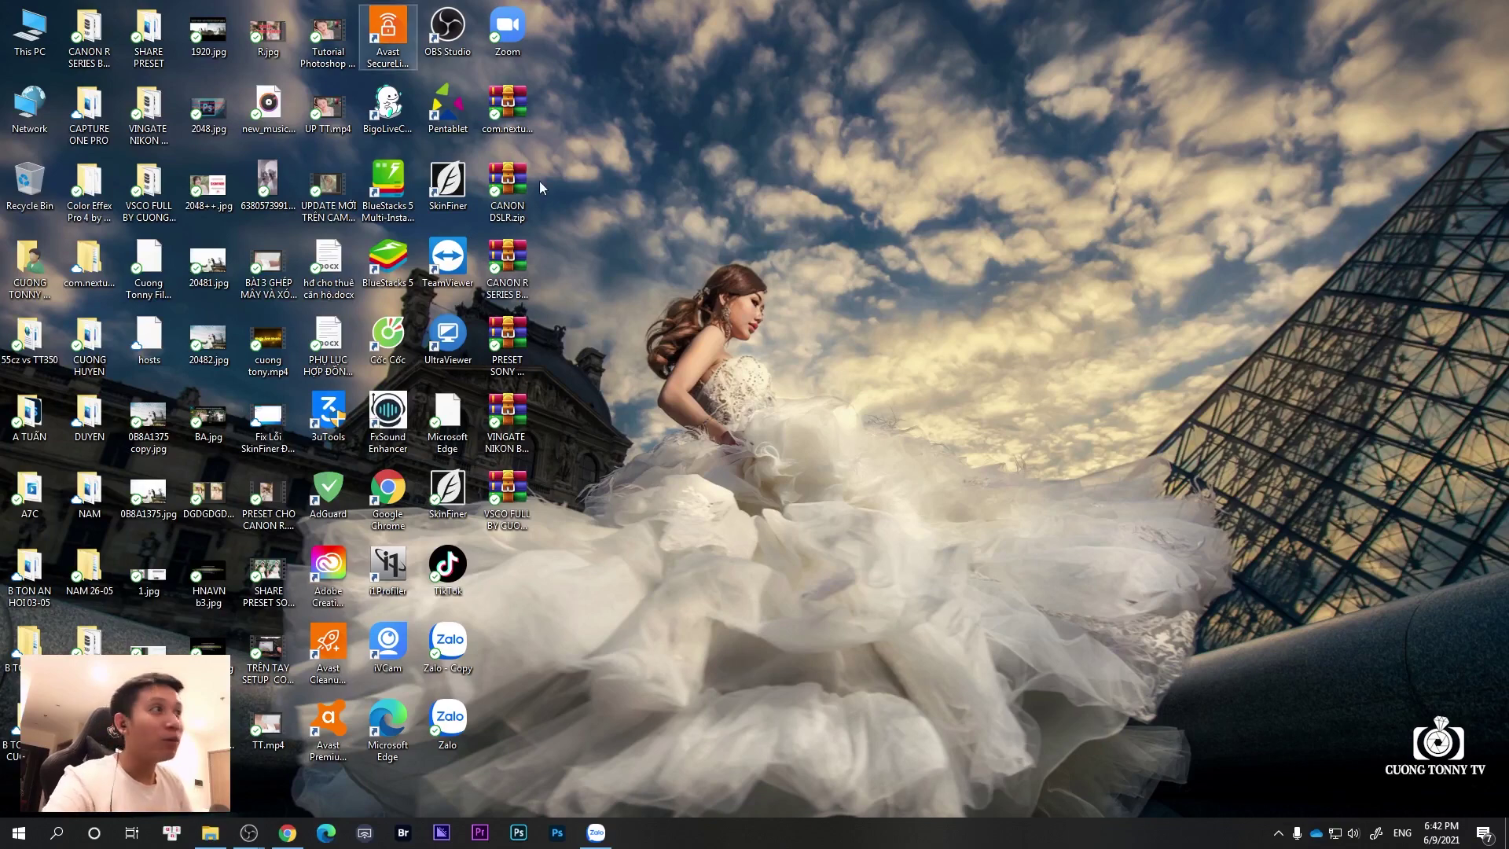
Launch Photoshop and open the raw portrait IMG_9964.CR2 in Camera Raw
{"action": "right_click", "coordinate": [788, 180]}
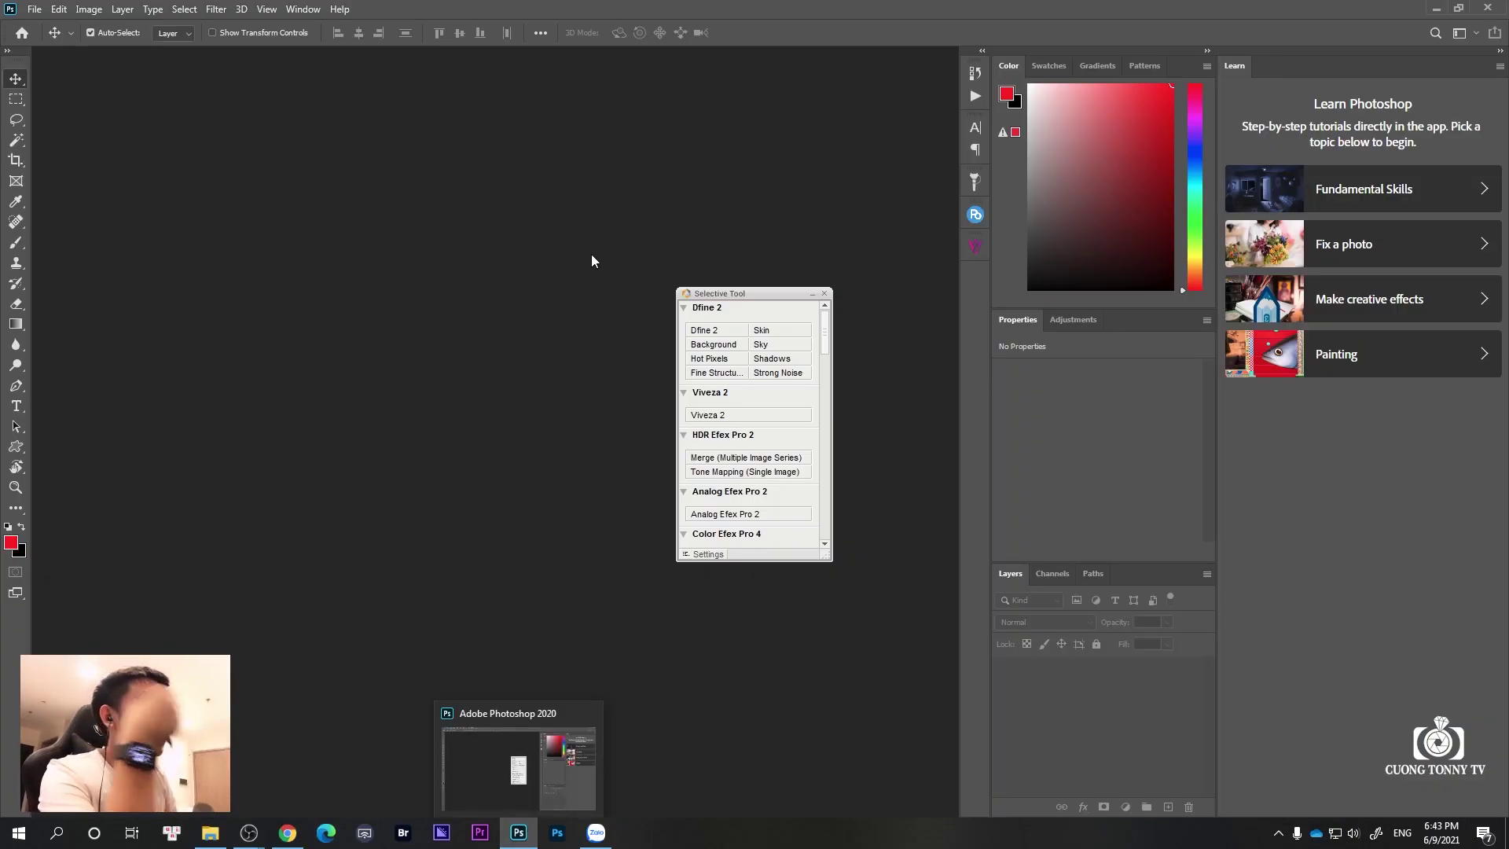
{"action": "left_click", "coordinate": [825, 293]}
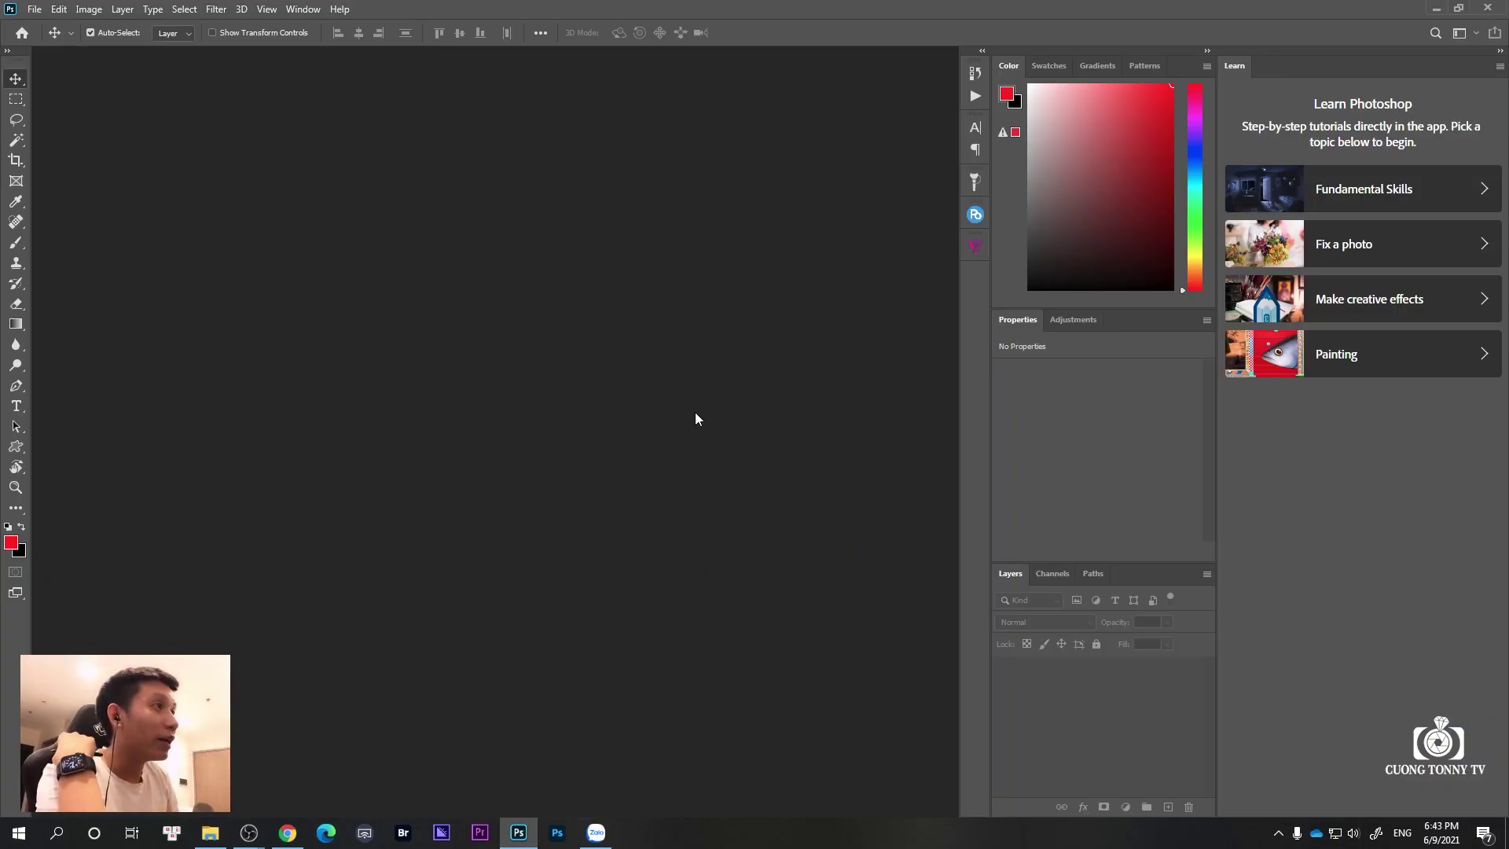
{"action": "double_click", "coordinate": [624, 320]}
{"action": "double_click", "coordinate": [1365, 351]}
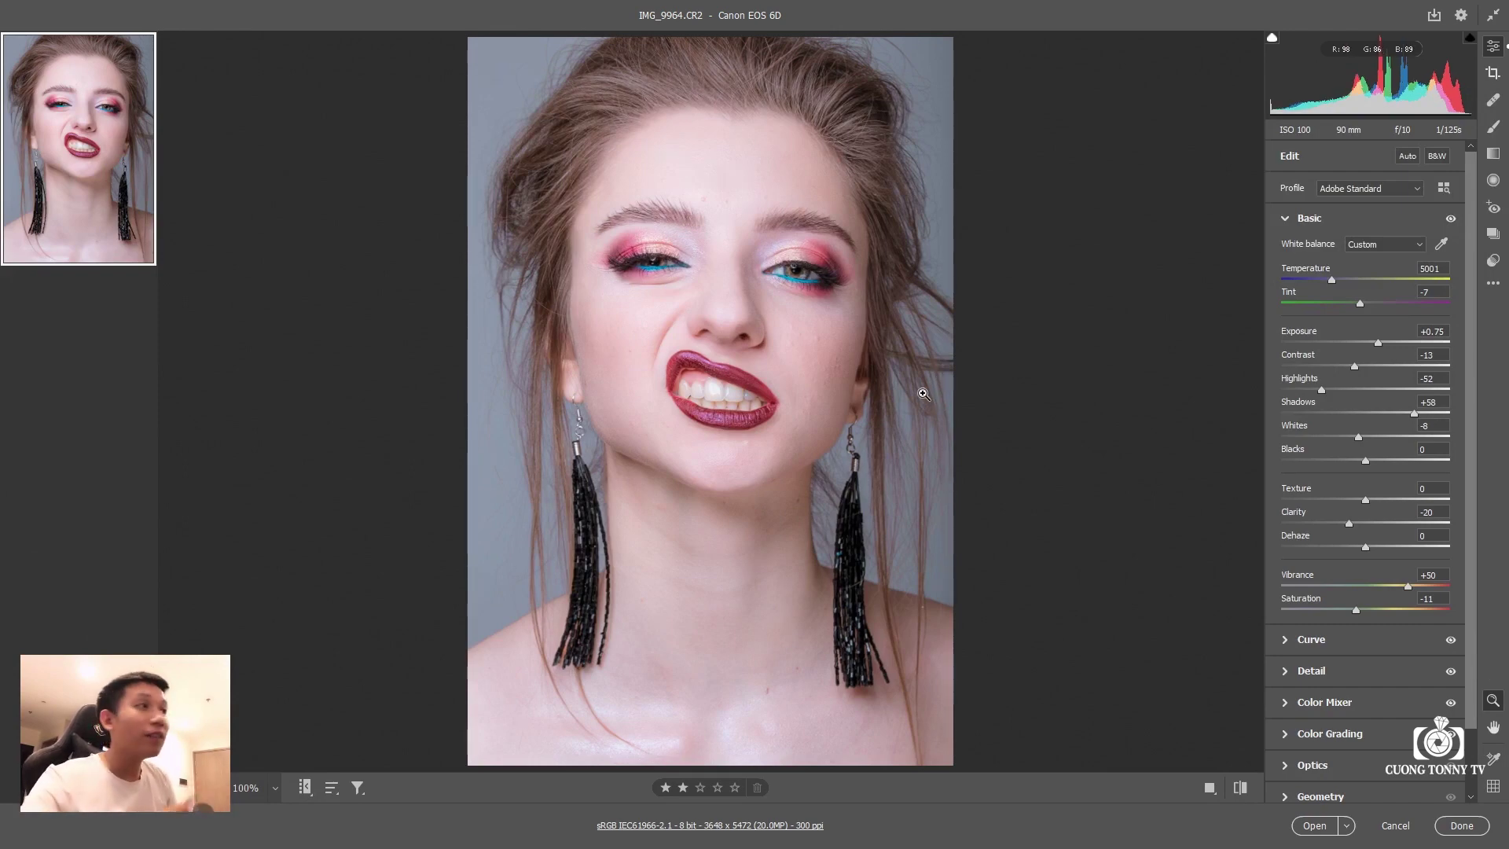
Zoom the Camera Raw preview in to inspect the skin around the nose and mouth
{"action": "left_click", "coordinate": [781, 279]}
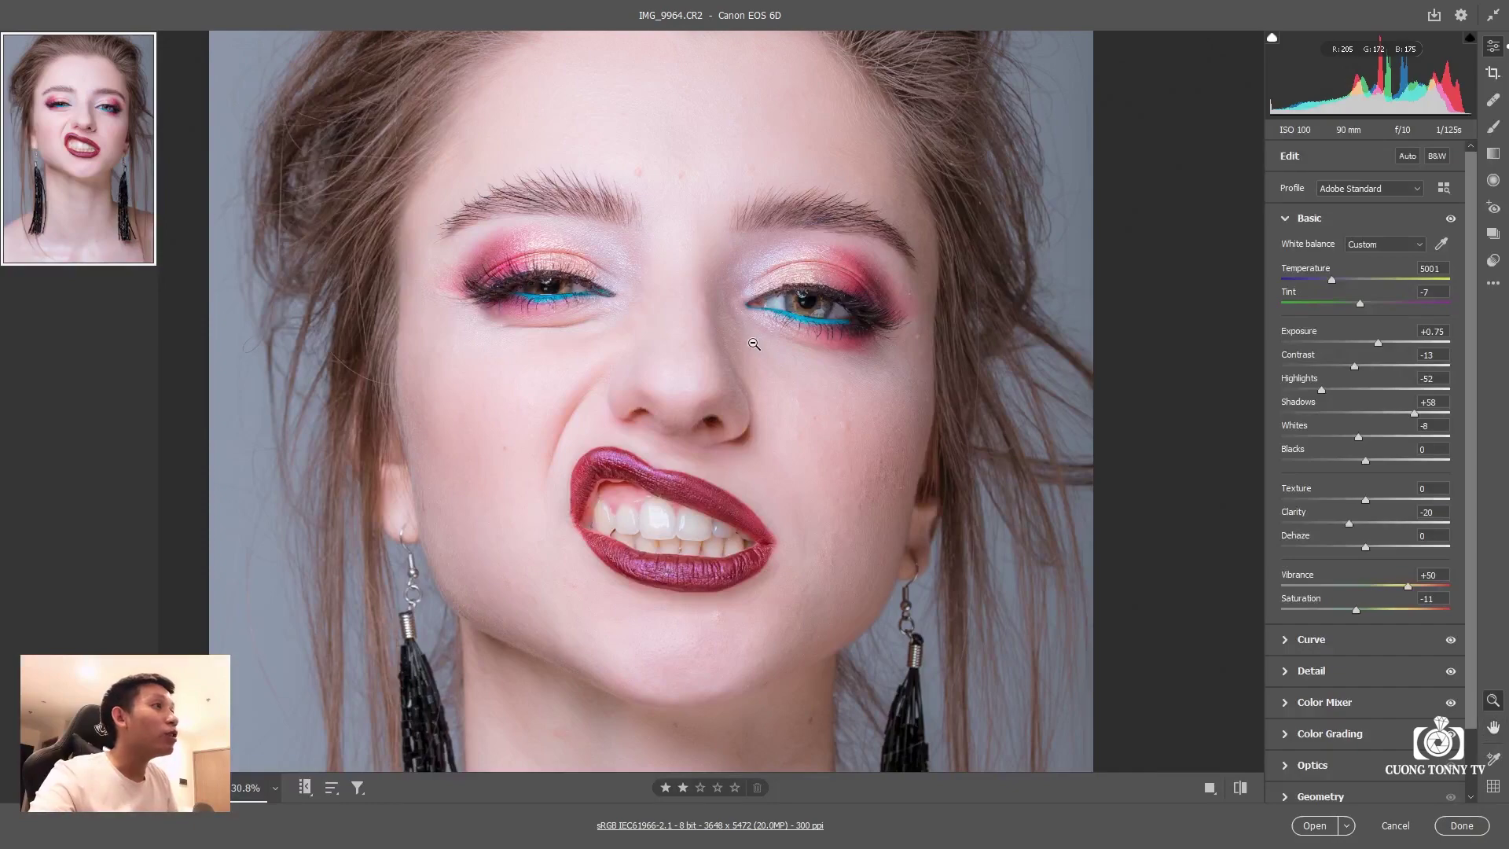
{"action": "scroll", "coordinate": [754, 344], "scroll_direction": "up", "scroll_amount": 2}
{"action": "scroll", "coordinate": [809, 337], "scroll_direction": "up", "scroll_amount": 2}
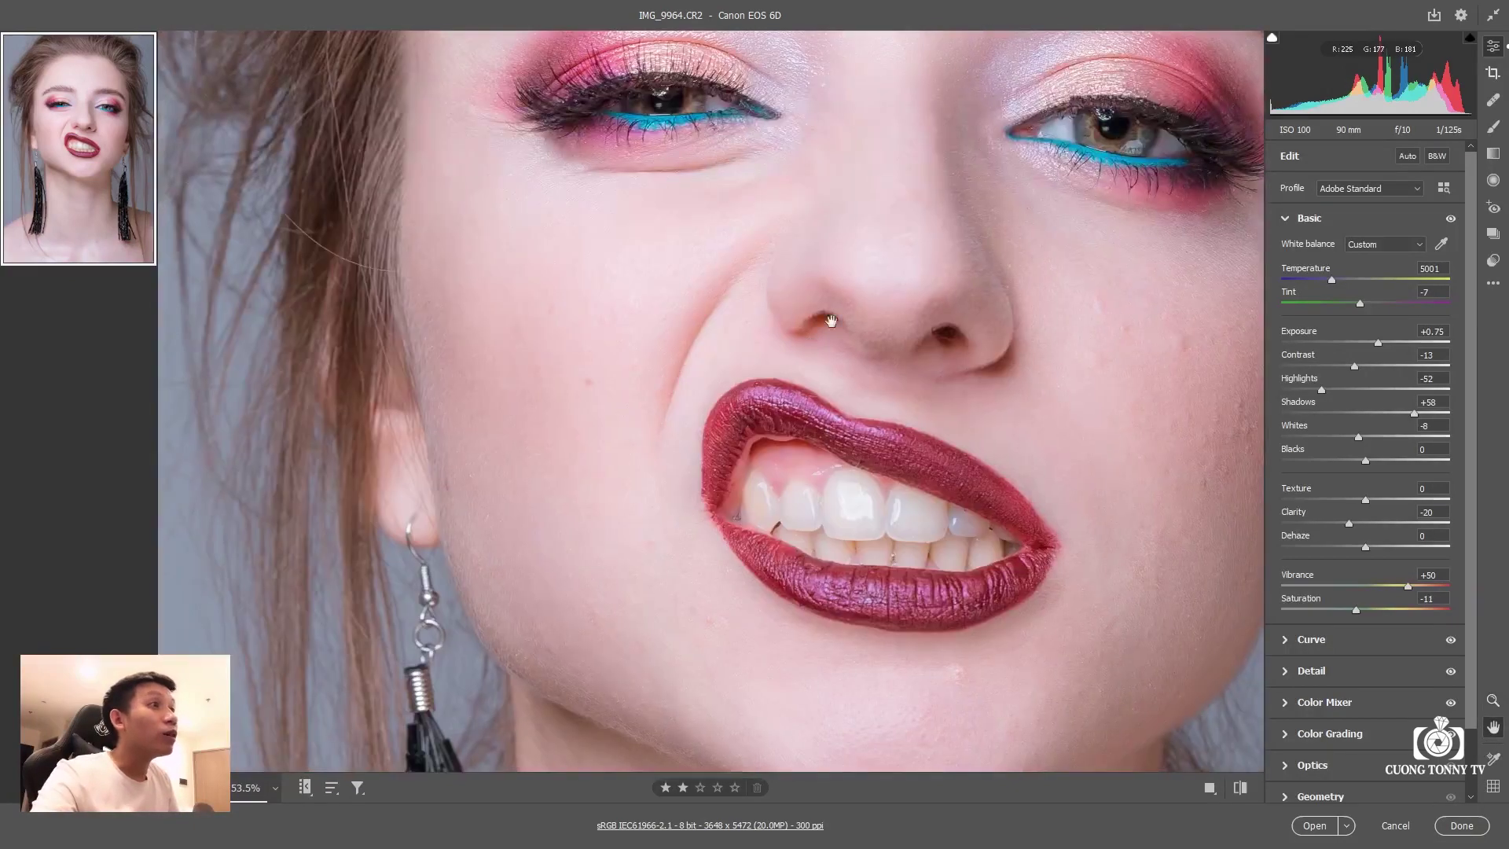
{"action": "left_click_drag", "start_coordinate": [822, 327], "coordinate": [647, 253]}
{"action": "left_click_drag", "start_coordinate": [1011, 360], "coordinate": [1084, 600]}
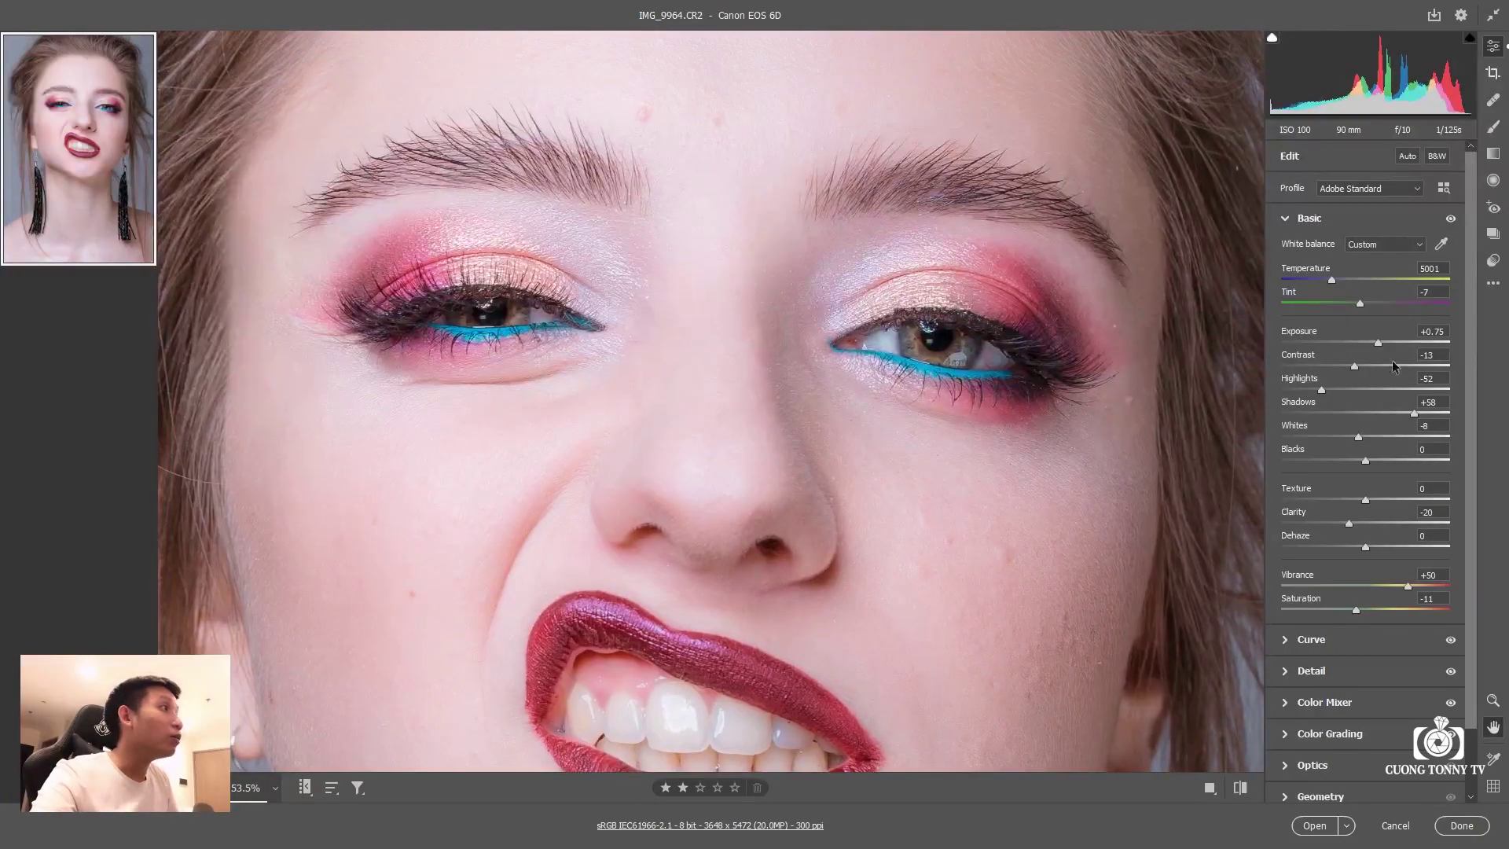
{"action": "scroll", "coordinate": [1322, 511], "scroll_direction": "down", "scroll_amount": 1}
{"action": "scroll", "coordinate": [1321, 511], "scroll_direction": "down", "scroll_amount": 1}
Set Sharpening 60, Detail 50 and Noise Reduction 0, then open the photo in Photoshop
{"action": "left_click", "coordinate": [1314, 600]}
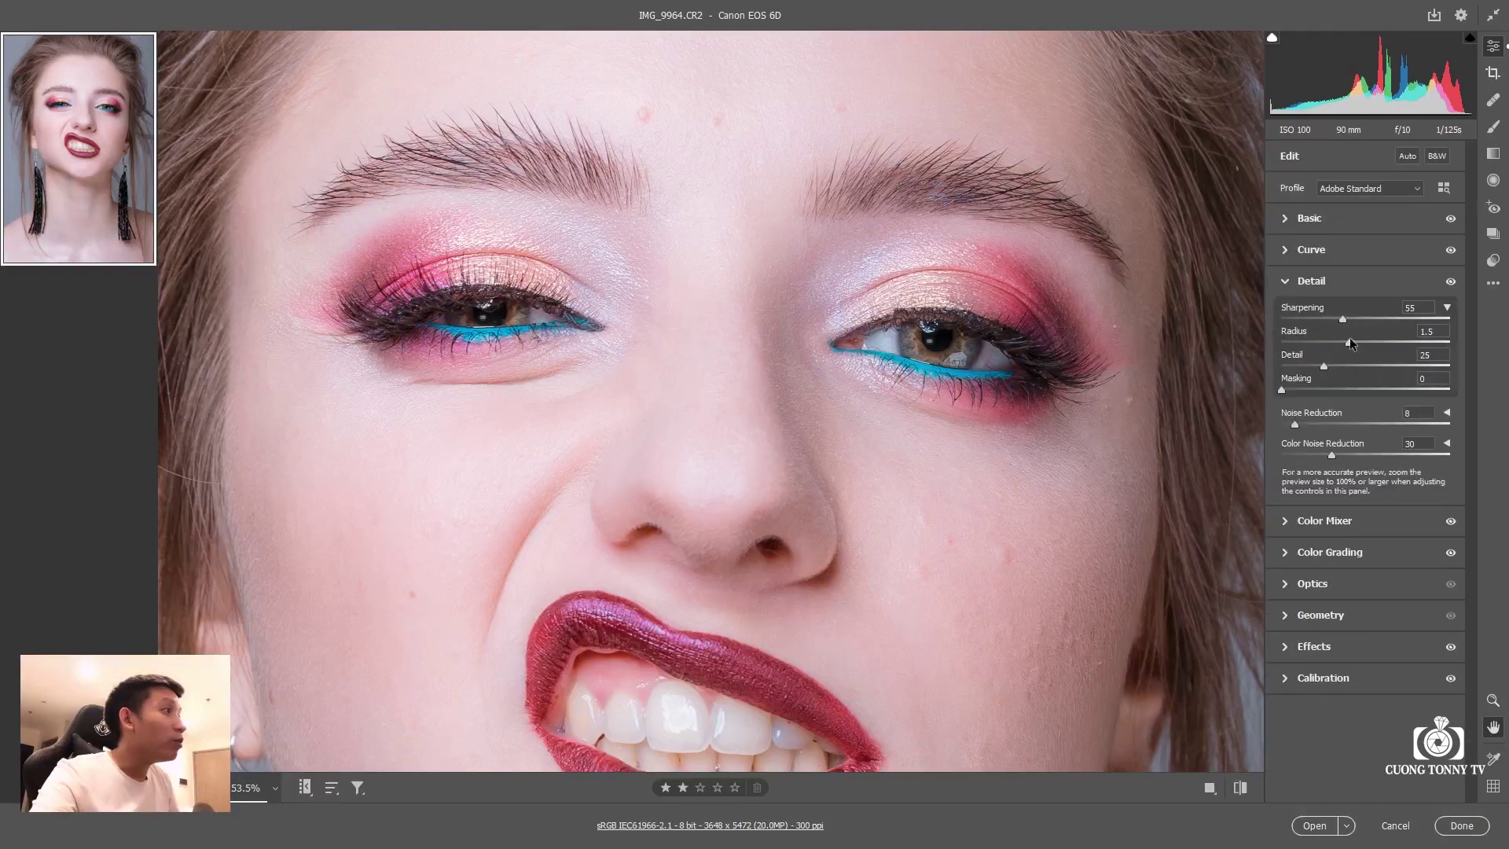
{"action": "mouse_move", "coordinate": [1325, 366]}
{"action": "left_mouse_down"}
{"action": "mouse_move", "coordinate": [1357, 367]}
{"action": "mouse_move", "coordinate": [1351, 322]}
{"action": "left_mouse_up"}
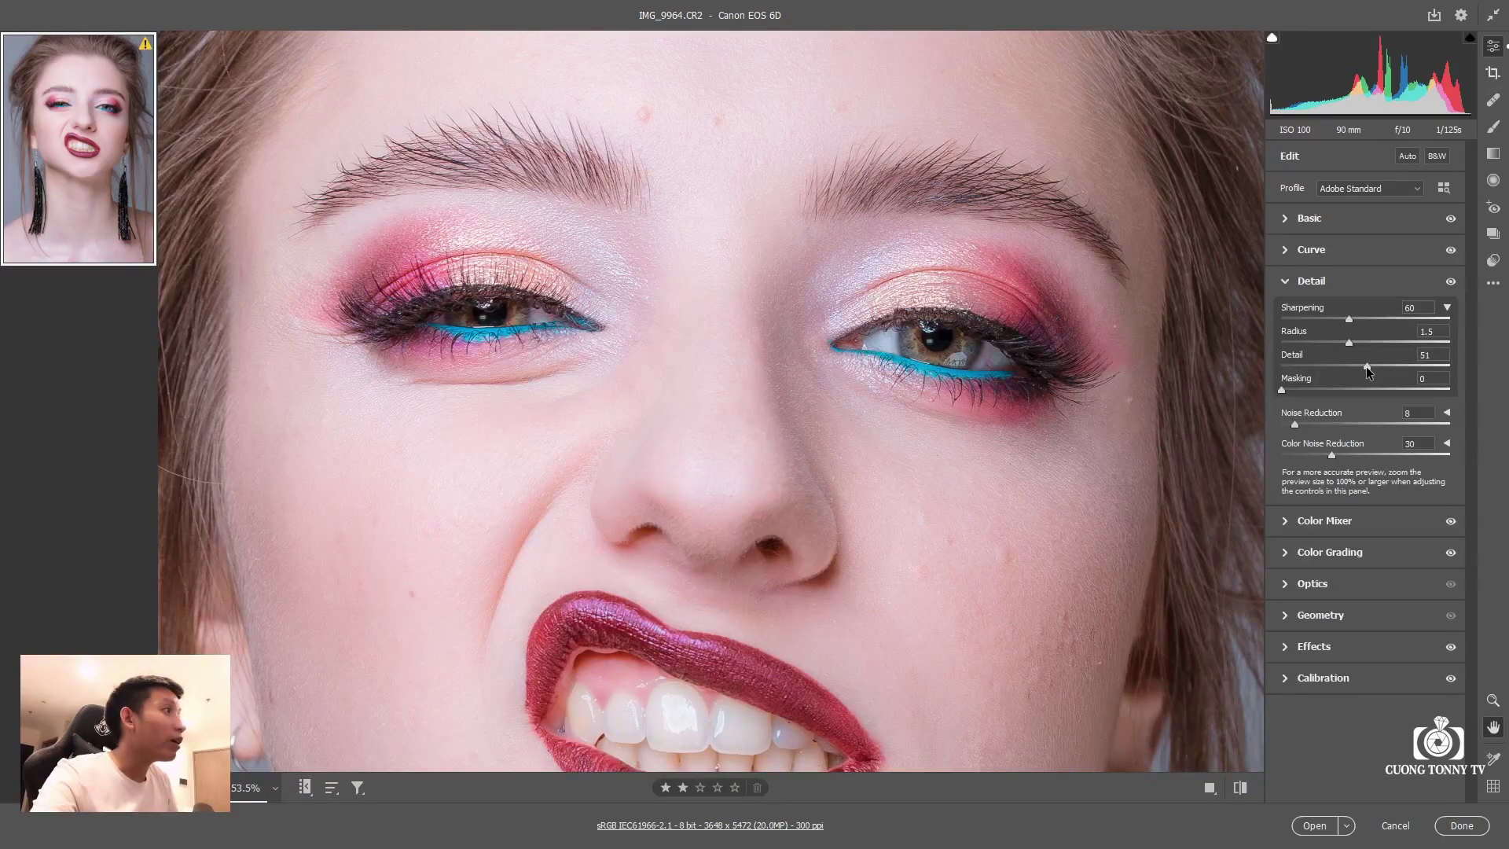
{"action": "left_click_drag", "start_coordinate": [1366, 366], "coordinate": [1361, 366]}
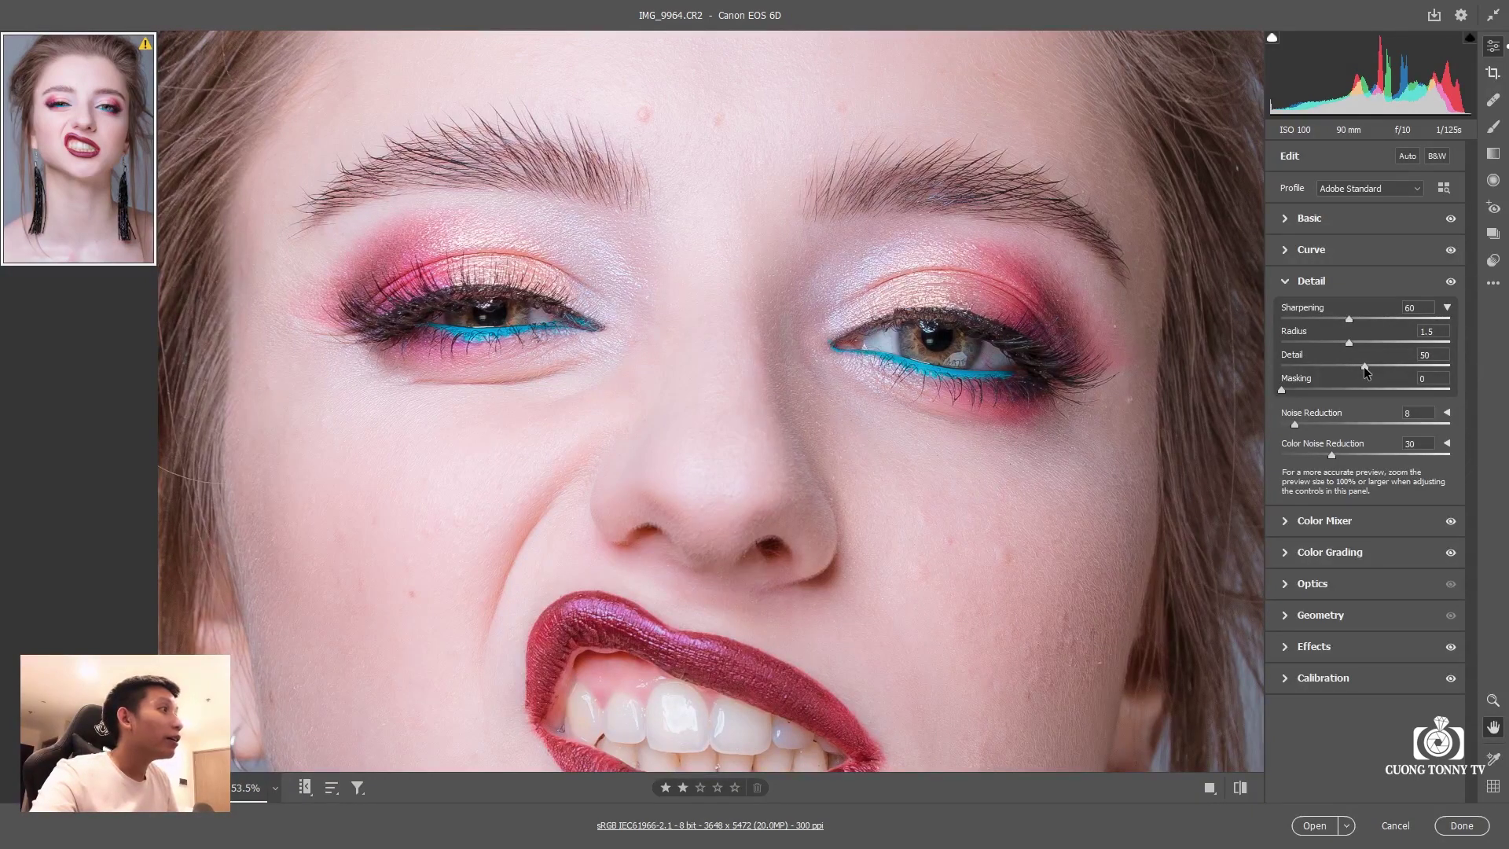
{"action": "left_click_drag", "start_coordinate": [1294, 425], "coordinate": [1279, 424]}
{"action": "key", "text": "z"}
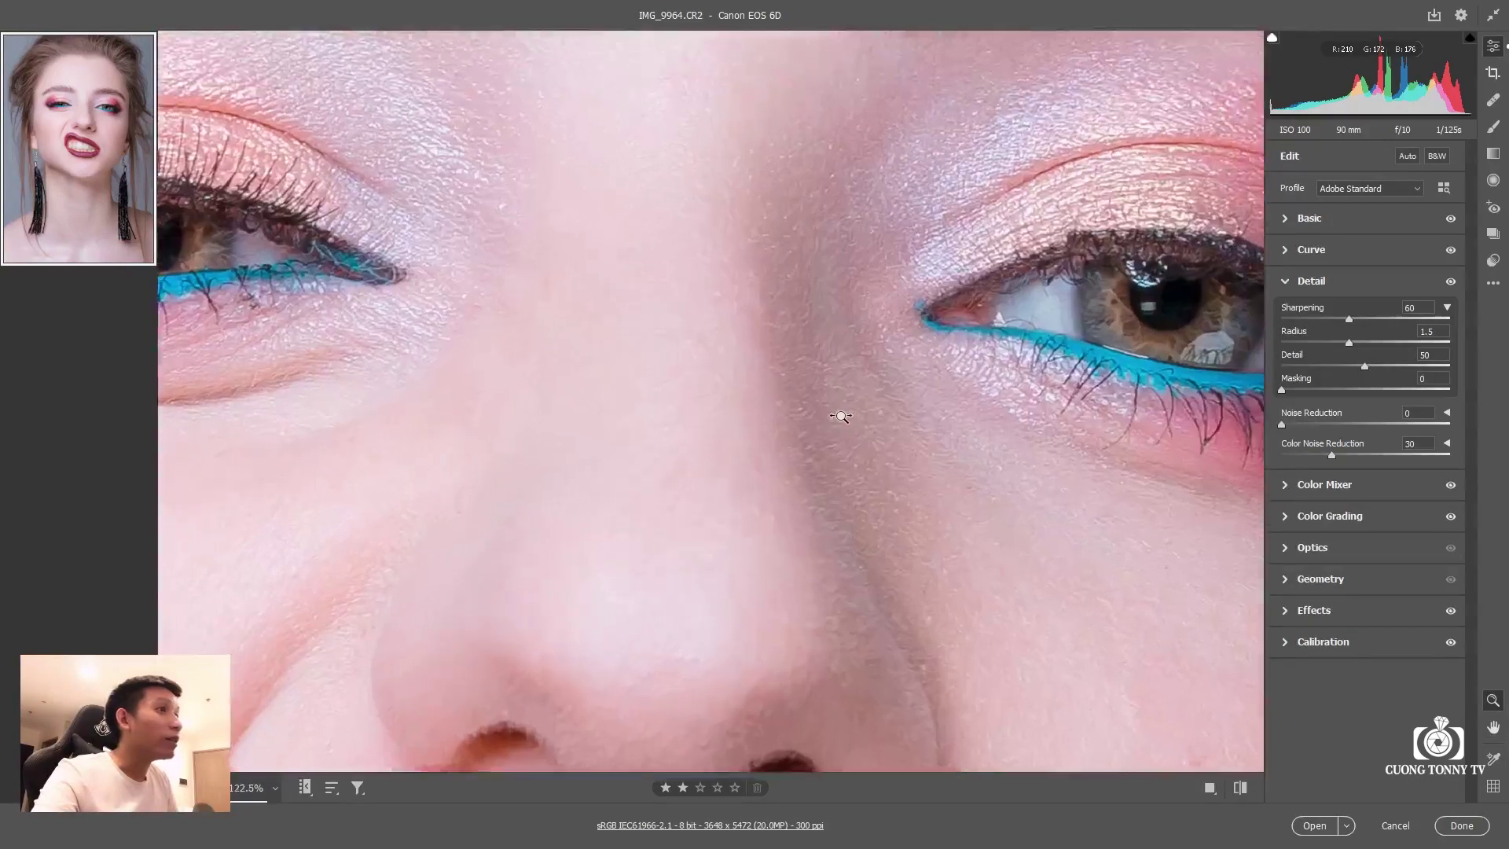
{"action": "left_click_drag", "start_coordinate": [819, 407], "coordinate": [734, 411]}
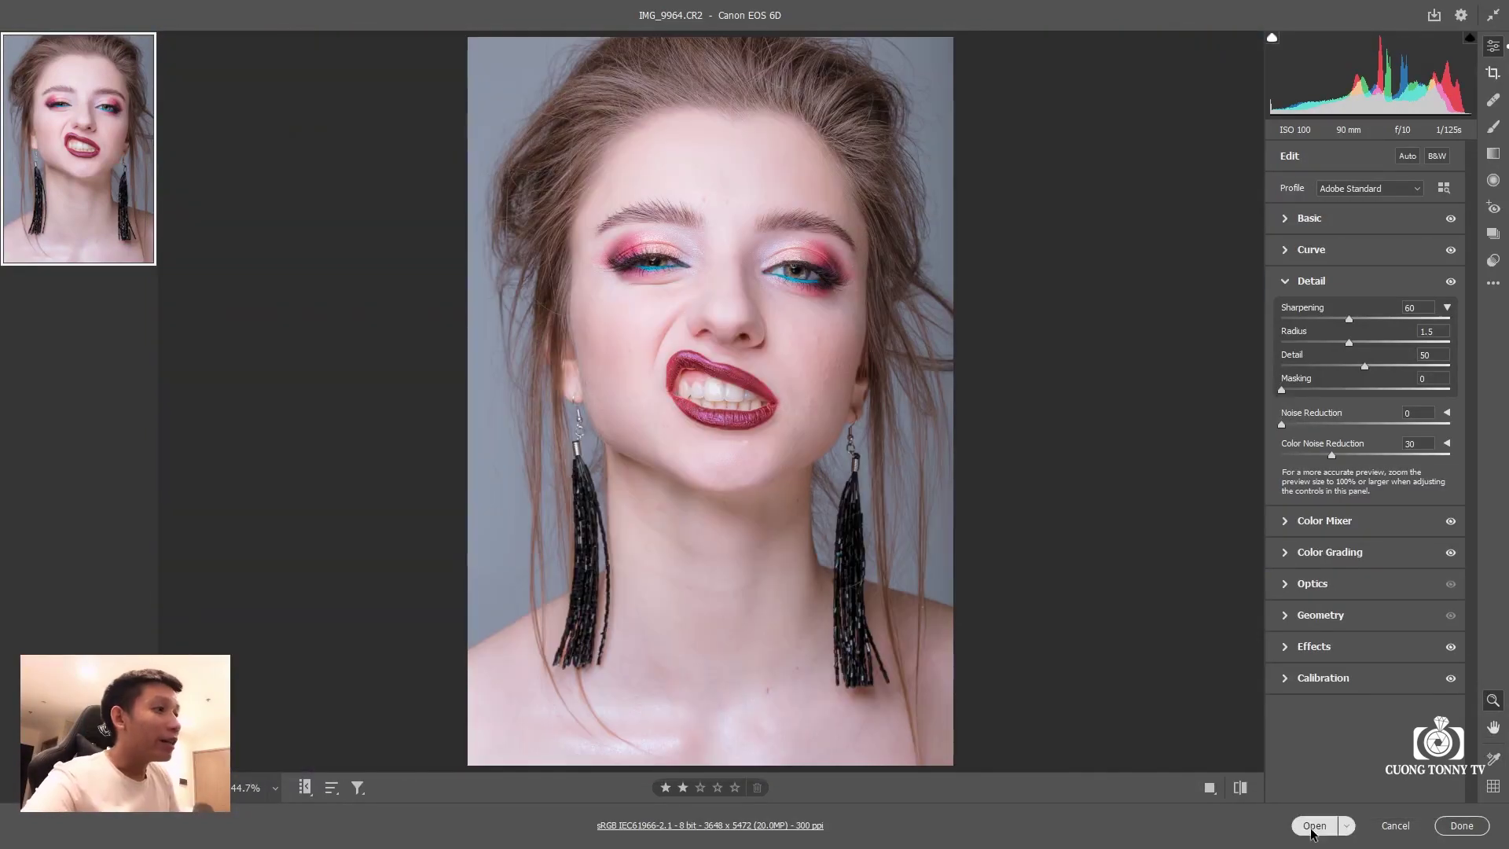
{"action": "left_click", "coordinate": [1311, 827]}
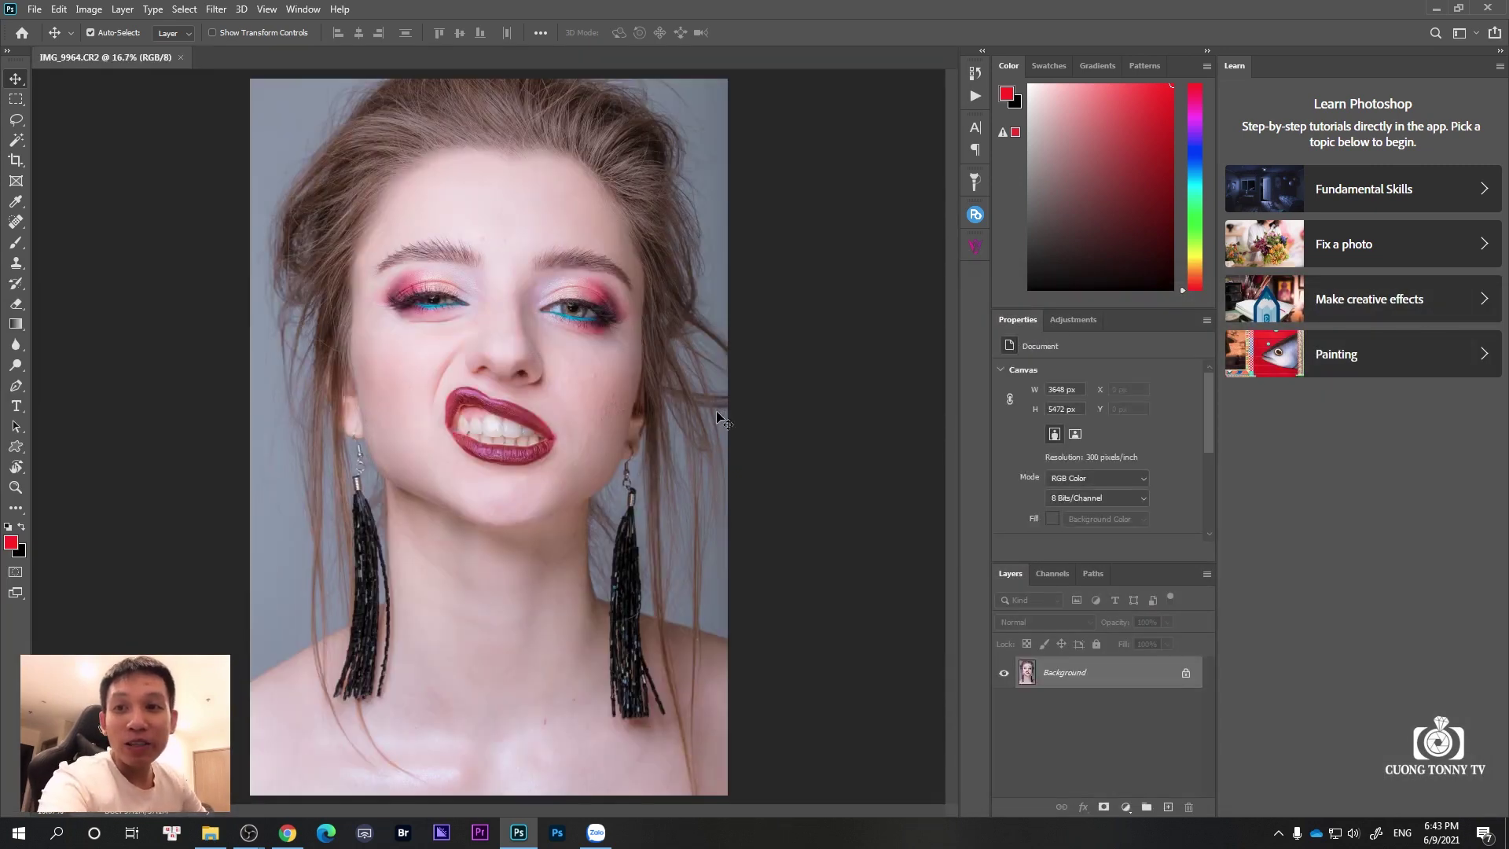
Zoom into the portrait's face and launch the SkinFiner filter
{"action": "scroll", "coordinate": [515, 343], "scroll_direction": "up", "scroll_amount": 1}
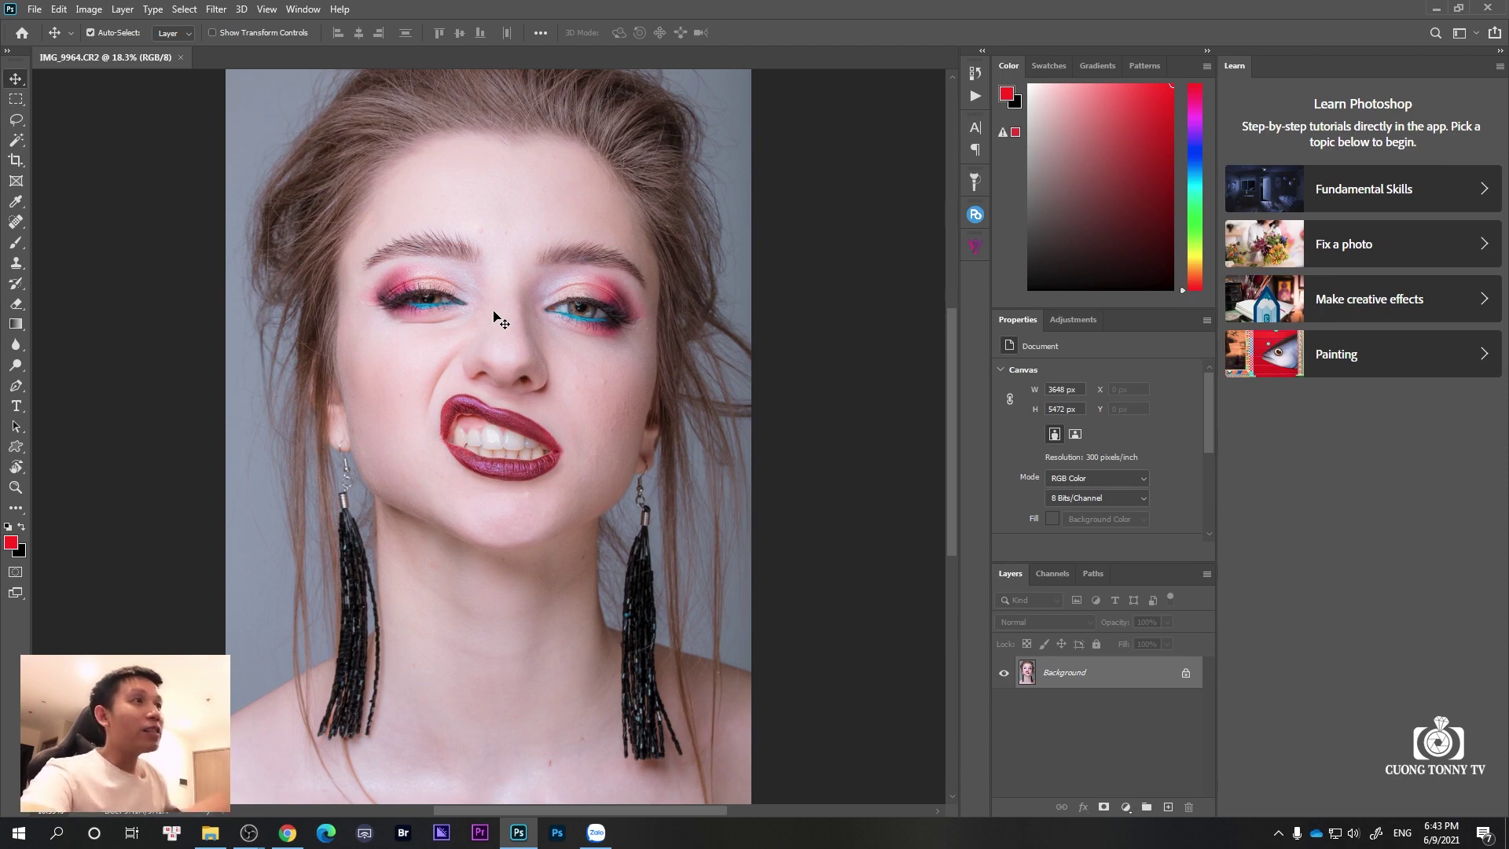
{"action": "scroll", "coordinate": [497, 313], "scroll_direction": "up", "scroll_amount": 4}
{"action": "scroll", "coordinate": [577, 300], "scroll_direction": "up", "scroll_amount": 5}
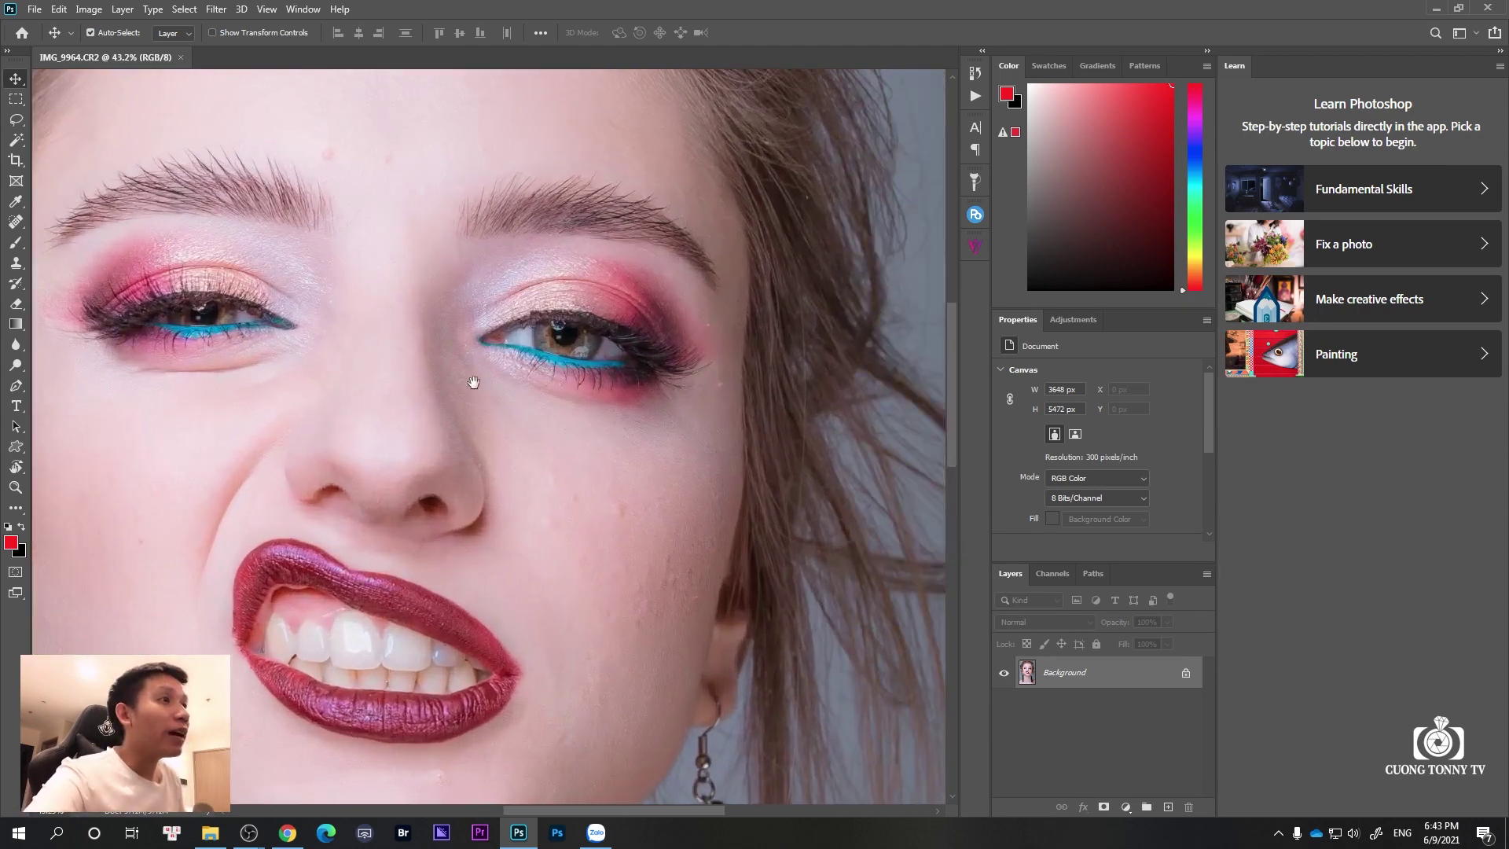
{"action": "scroll", "coordinate": [657, 373], "scroll_direction": "up", "scroll_amount": 1}
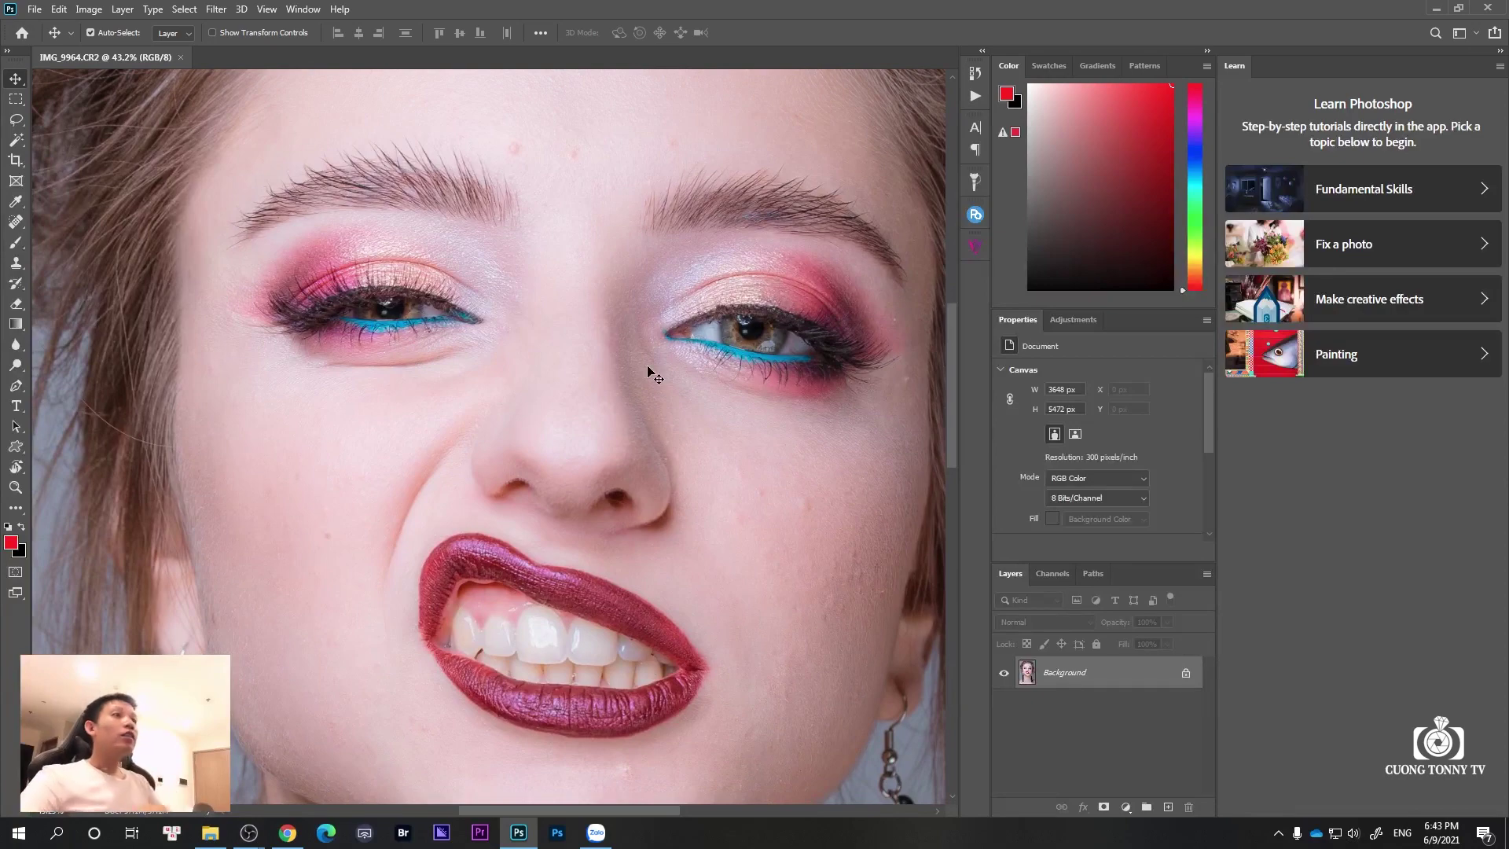
{"action": "left_click", "coordinate": [215, 10]}
{"action": "mouse_move", "coordinate": [249, 374]}
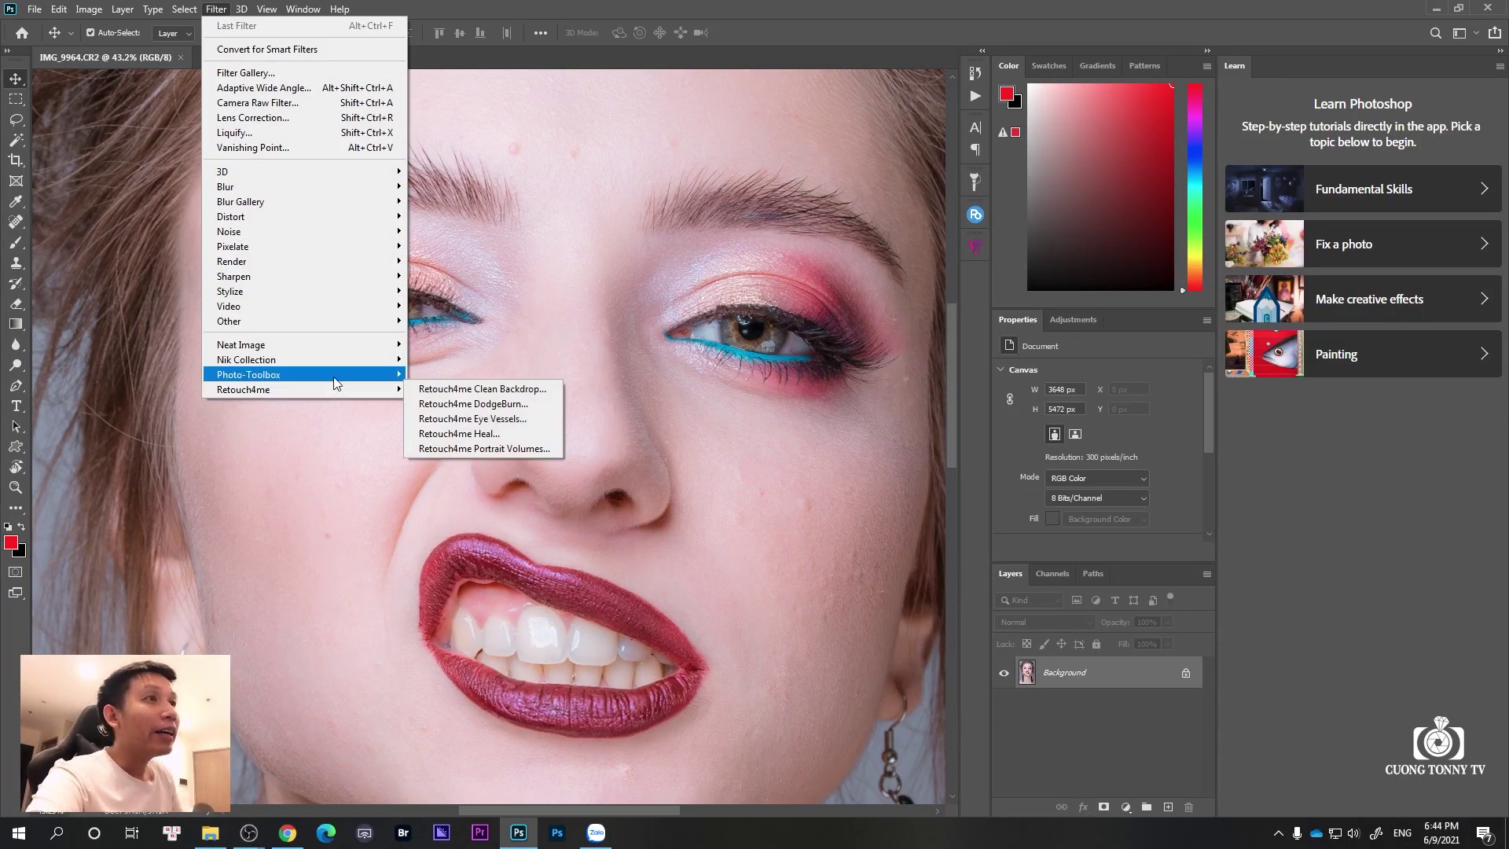
{"action": "left_click", "coordinate": [445, 375]}
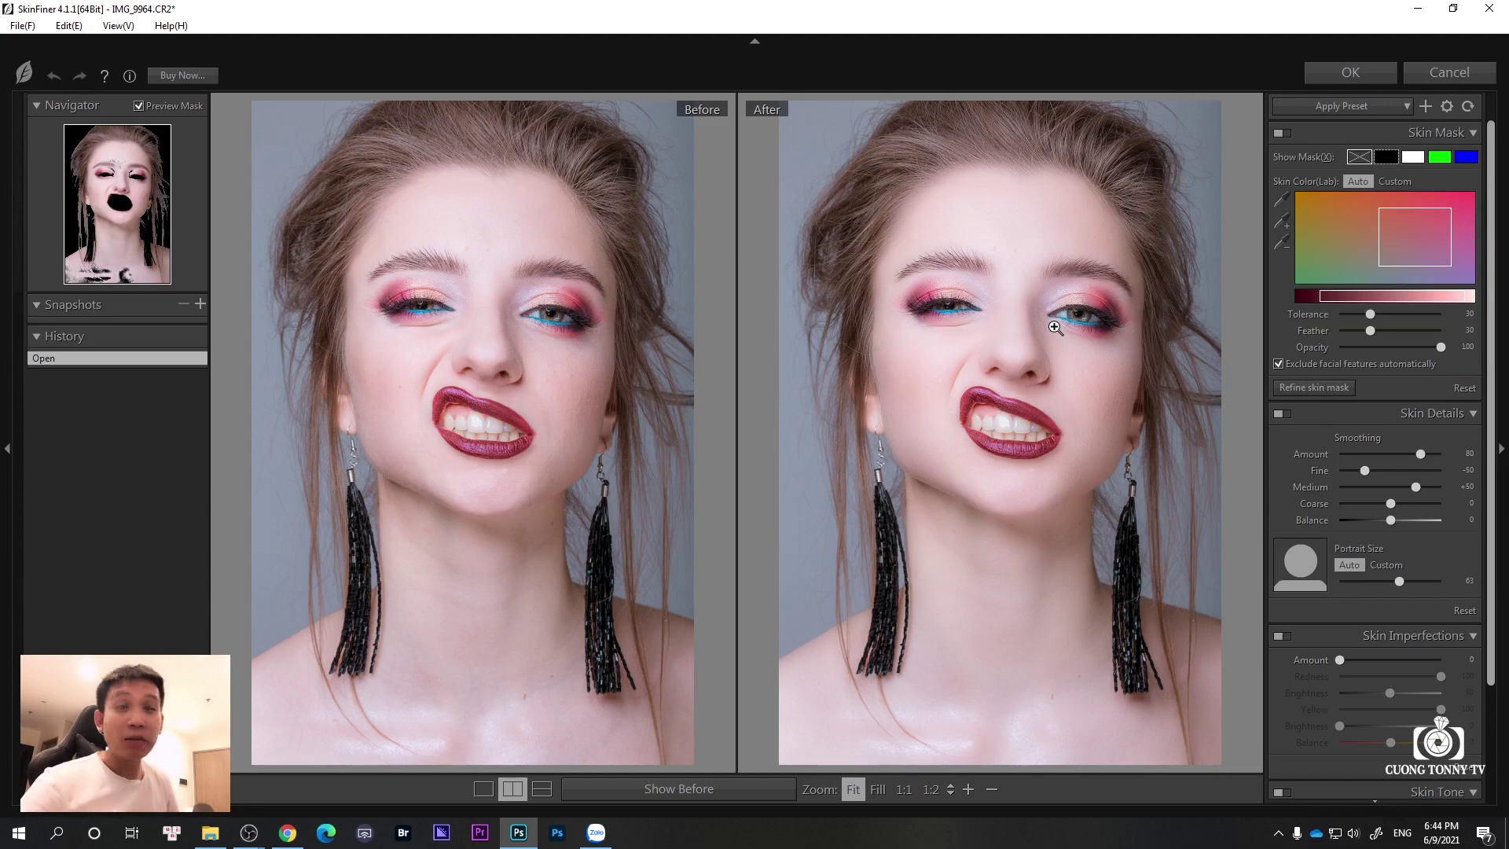
Zoom SkinFiner's Before/After previews in on the cheek, nose and eye
{"action": "left_click", "coordinate": [1059, 334]}
{"action": "left_click_drag", "start_coordinate": [1000, 317], "coordinate": [1113, 414]}
{"action": "scroll", "coordinate": [1113, 413], "scroll_direction": "down", "scroll_amount": 1}
{"action": "scroll", "coordinate": [1113, 413], "scroll_direction": "down", "scroll_amount": 1}
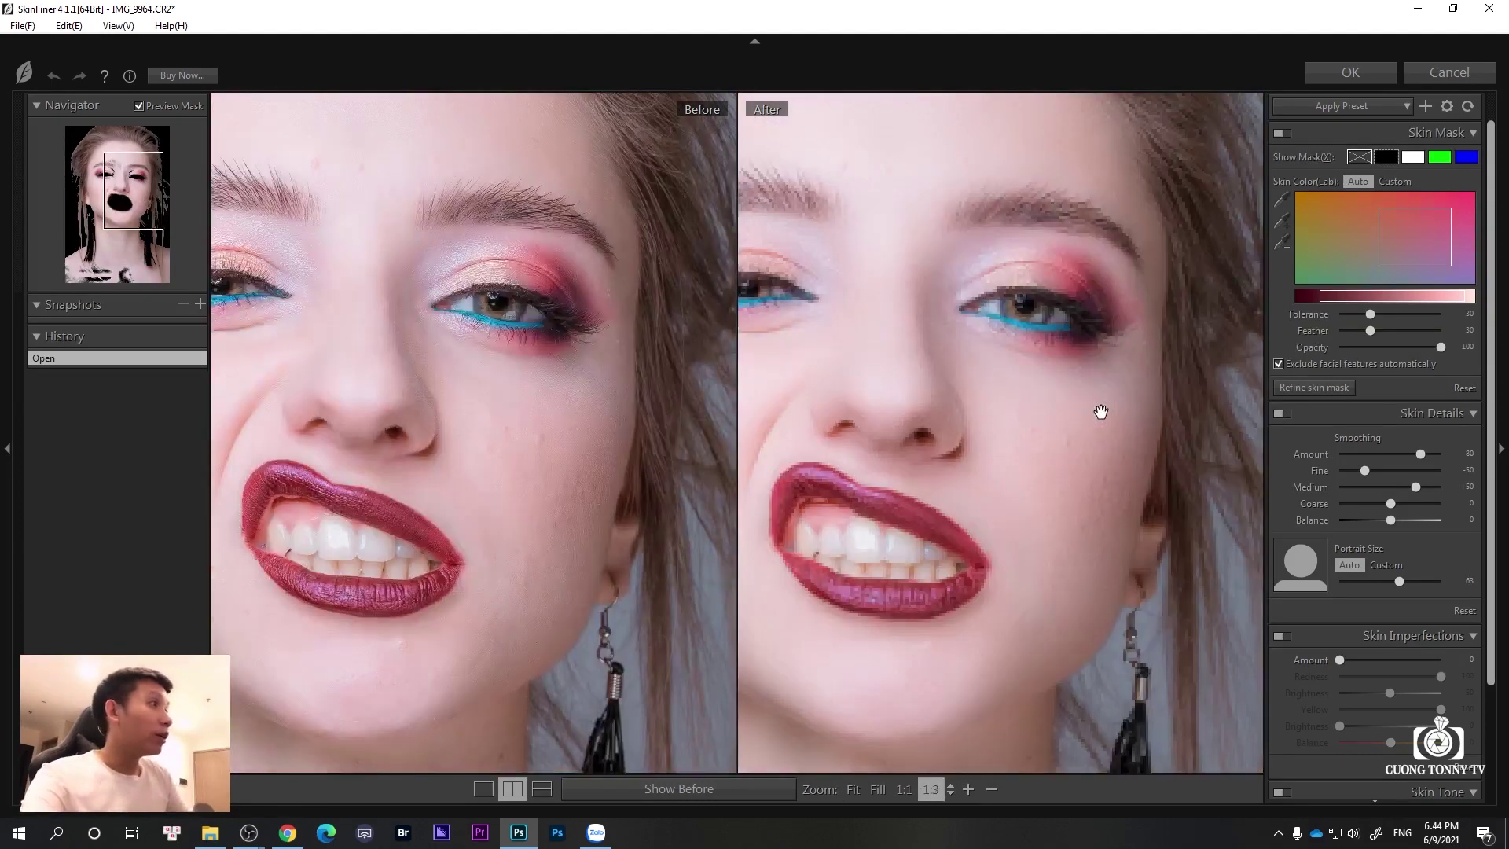
{"action": "mouse_move", "coordinate": [1259, 500]}
{"action": "left_mouse_down"}
{"action": "mouse_move", "coordinate": [1053, 418]}
{"action": "mouse_move", "coordinate": [1011, 425]}
{"action": "mouse_move", "coordinate": [1201, 433]}
{"action": "mouse_move", "coordinate": [1199, 417]}
{"action": "left_mouse_up"}
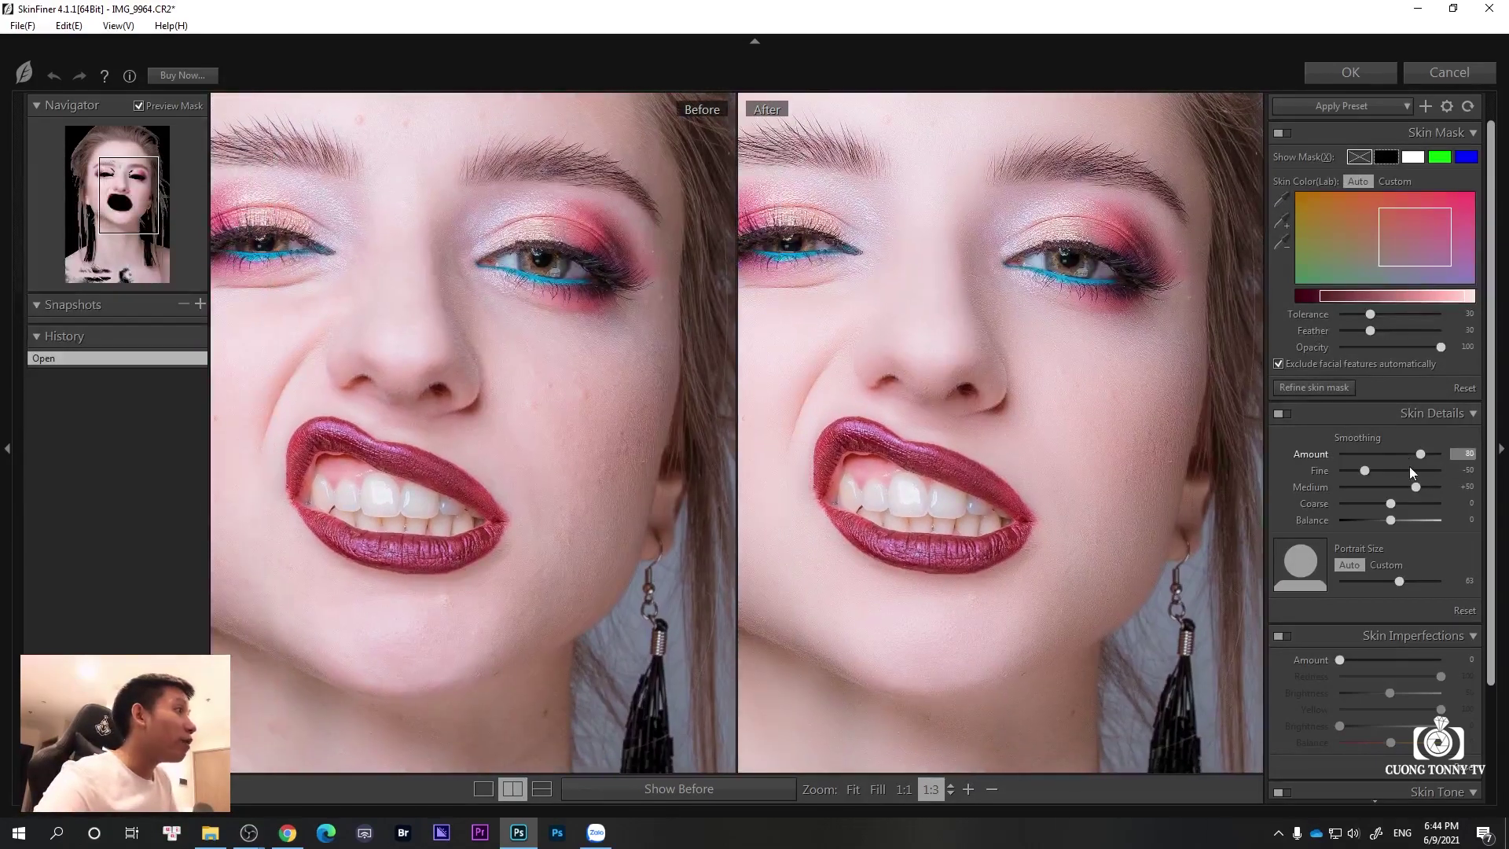
{"action": "scroll", "coordinate": [1375, 566], "scroll_direction": "down", "scroll_amount": 2}
{"action": "left_click_drag", "start_coordinate": [969, 349], "coordinate": [990, 412]}
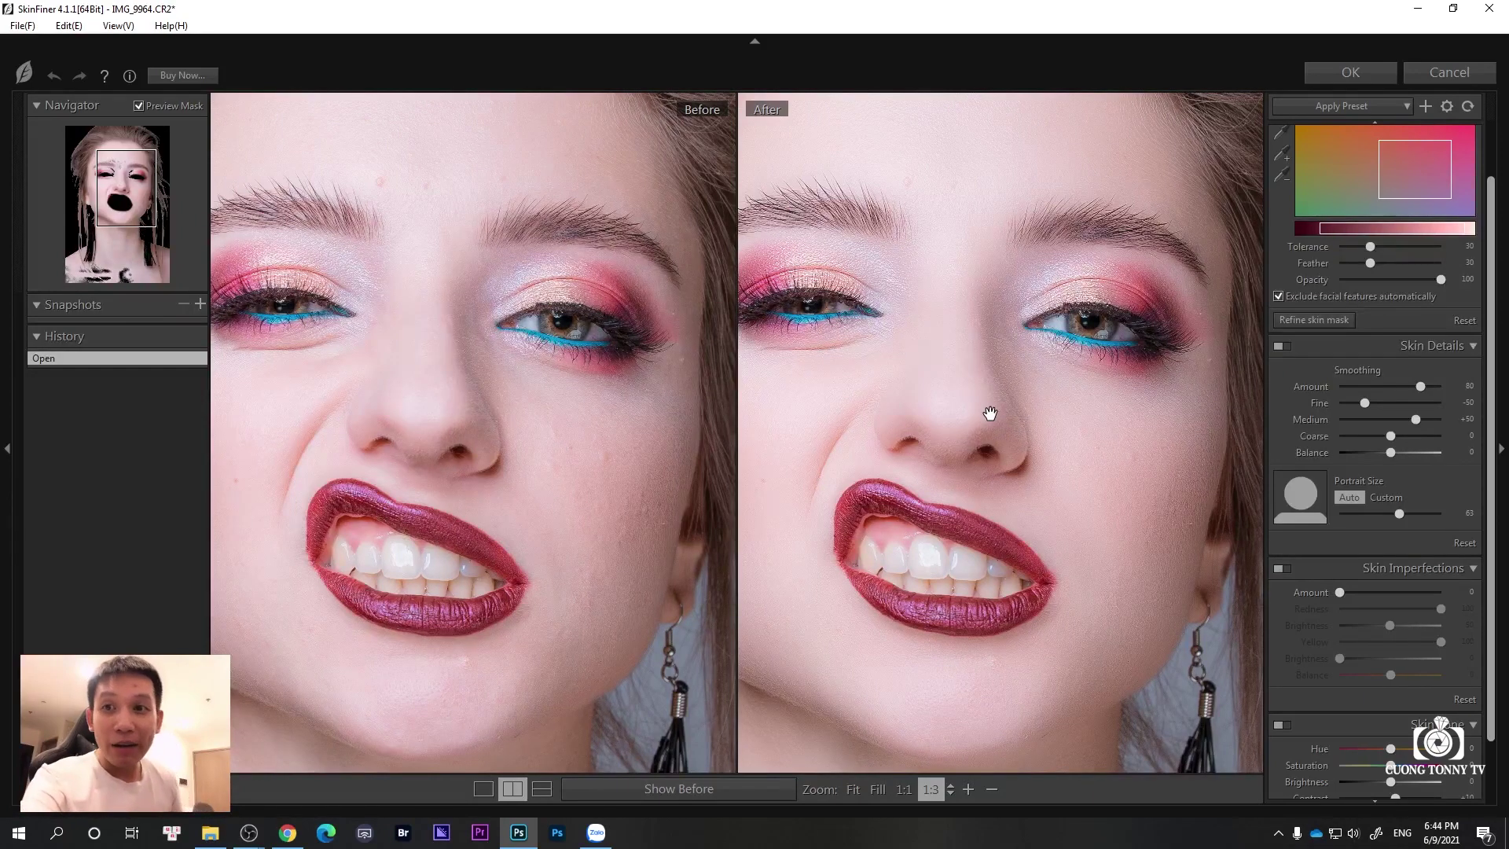
Pan the comparison across the cheek and eye, then nudge Fine smoothing from -50
{"action": "mouse_move", "coordinate": [1047, 404]}
{"action": "left_mouse_down"}
{"action": "mouse_move", "coordinate": [1159, 377]}
{"action": "mouse_move", "coordinate": [1132, 417]}
{"action": "left_mouse_up"}
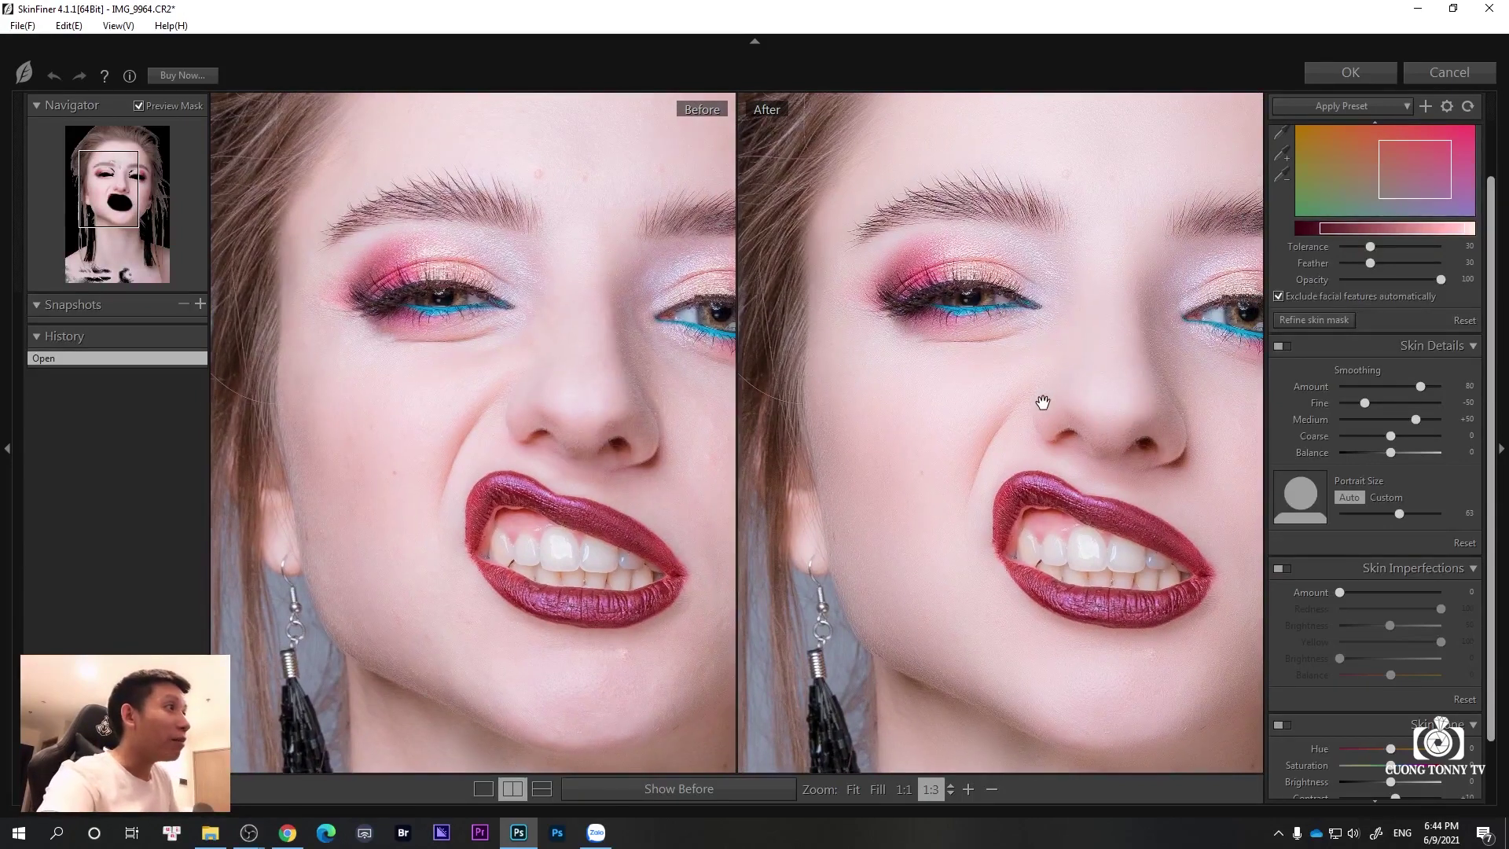
{"action": "scroll", "coordinate": [1043, 403], "scroll_direction": "up", "scroll_amount": 1}
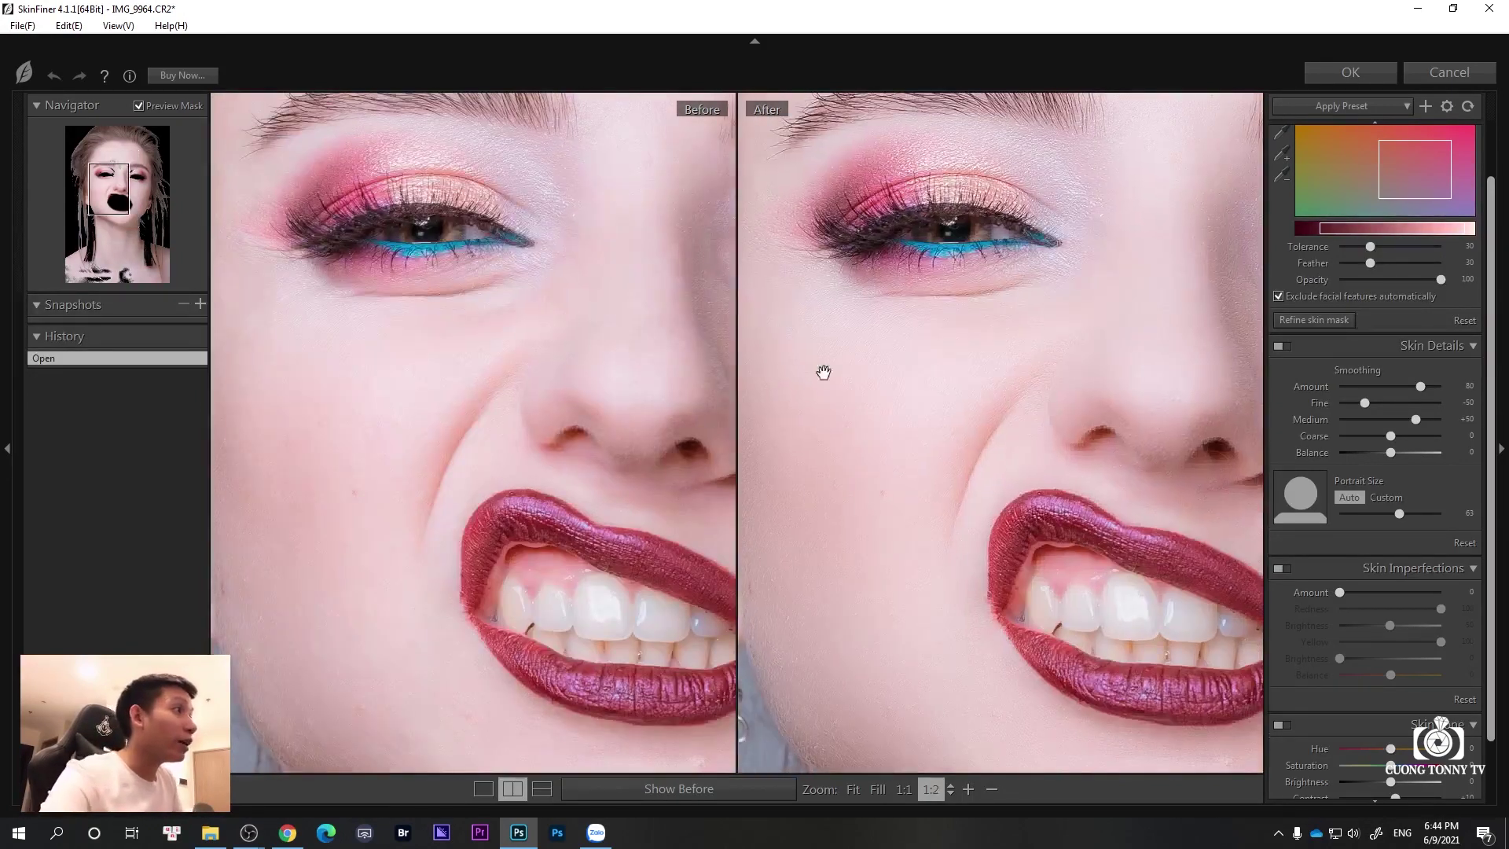
{"action": "left_click_drag", "start_coordinate": [823, 371], "coordinate": [974, 376]}
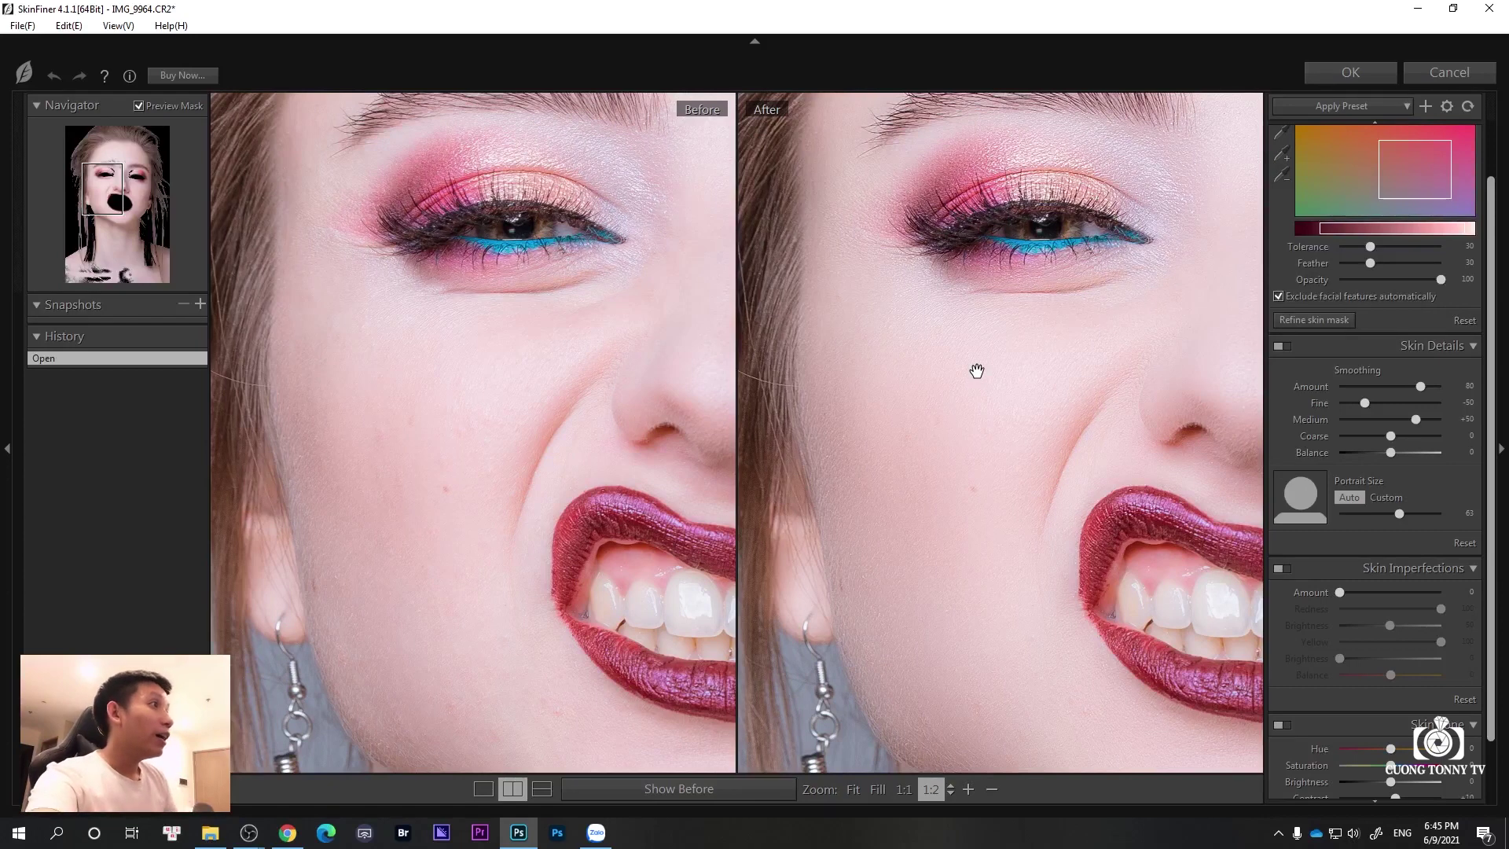
{"action": "mouse_move", "coordinate": [977, 364]}
{"action": "left_mouse_down"}
{"action": "mouse_move", "coordinate": [1012, 312]}
{"action": "mouse_move", "coordinate": [938, 352]}
{"action": "mouse_move", "coordinate": [997, 376]}
{"action": "mouse_move", "coordinate": [1037, 364]}
{"action": "left_mouse_up"}
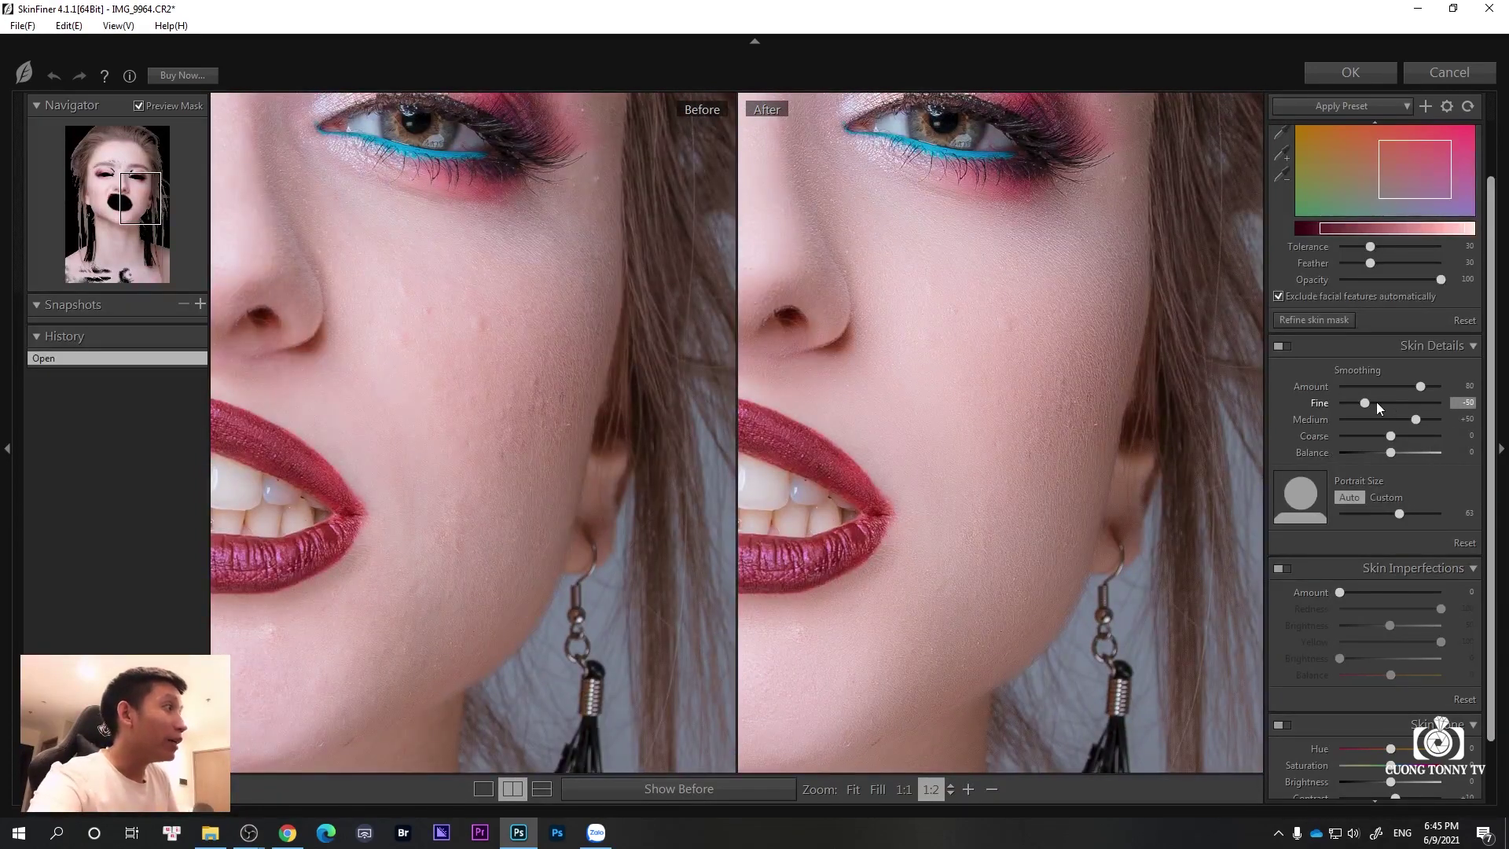
{"action": "mouse_move", "coordinate": [1364, 403]}
{"action": "left_mouse_down"}
{"action": "mouse_move", "coordinate": [1401, 403]}
{"action": "mouse_move", "coordinate": [1358, 403]}
{"action": "left_mouse_up"}
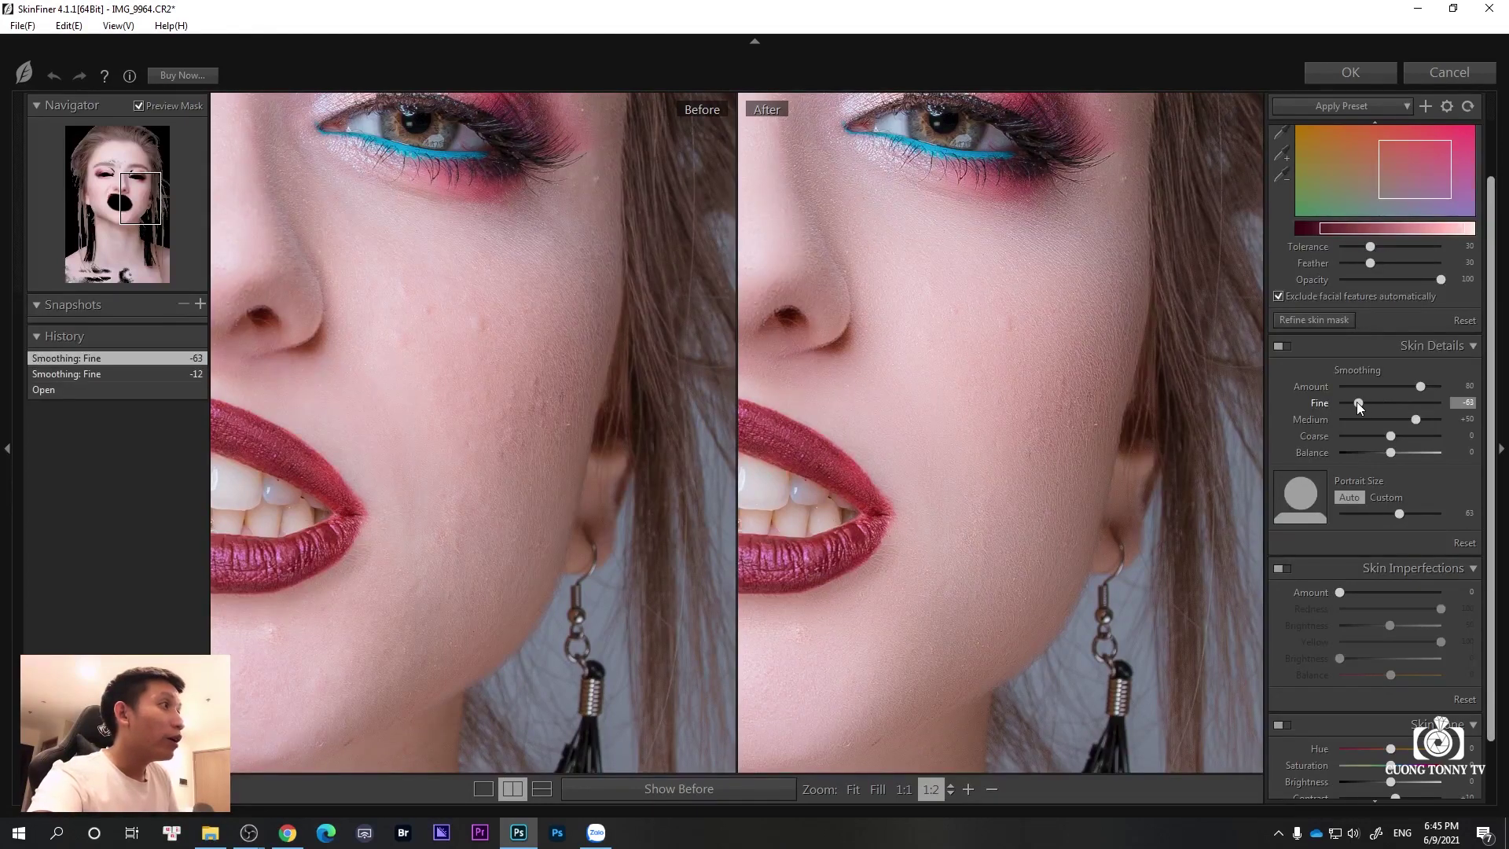
Try Fine smoothing values between -100 and +100, settling at +8
{"action": "left_click_drag", "start_coordinate": [1019, 315], "coordinate": [1113, 354]}
{"action": "left_click_drag", "start_coordinate": [1355, 403], "coordinate": [1336, 403]}
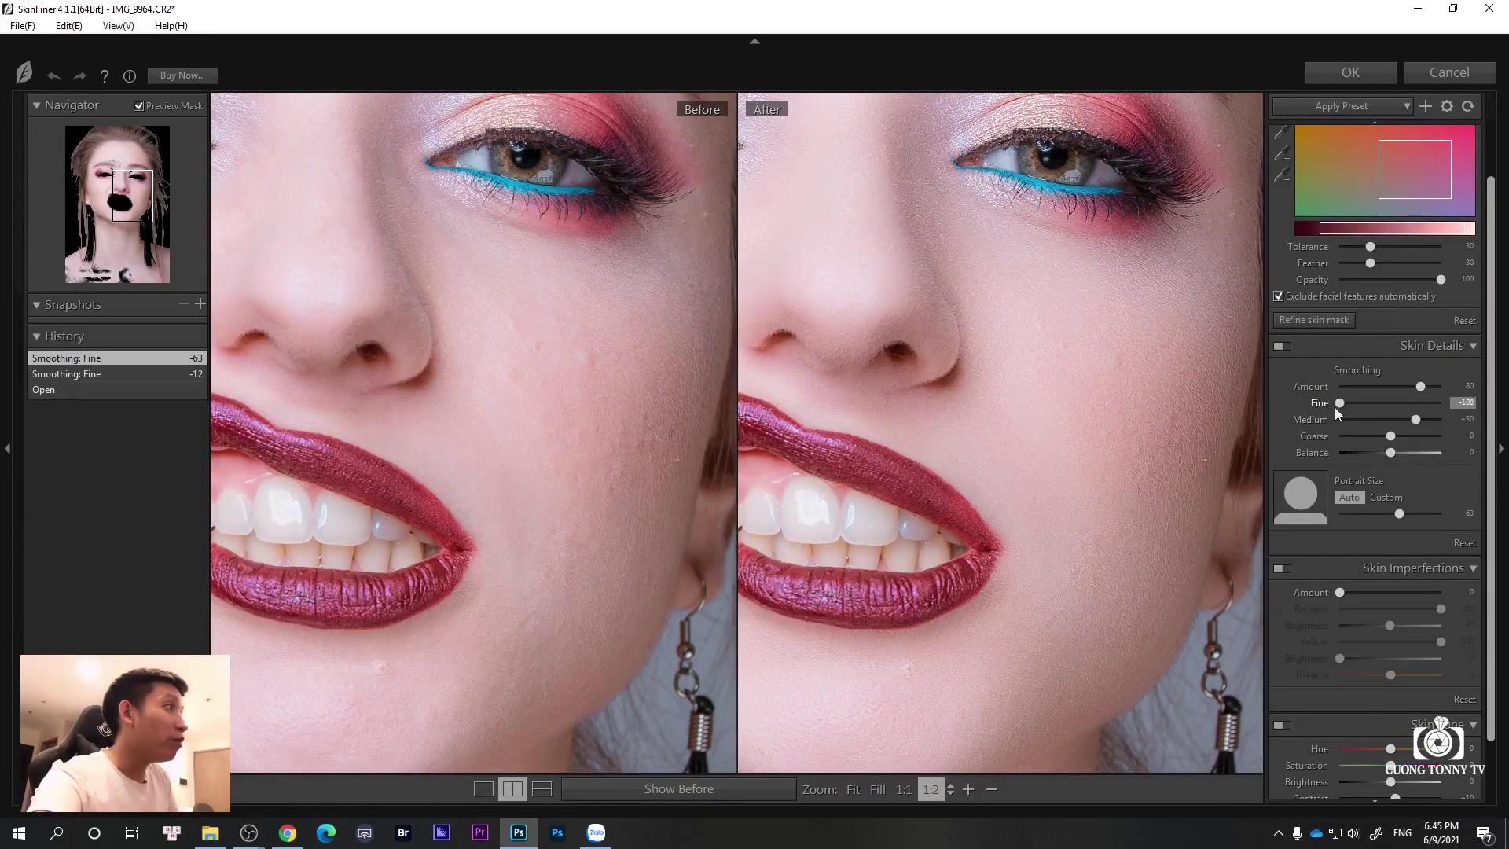
{"action": "left_click_drag", "start_coordinate": [893, 398], "coordinate": [1038, 398]}
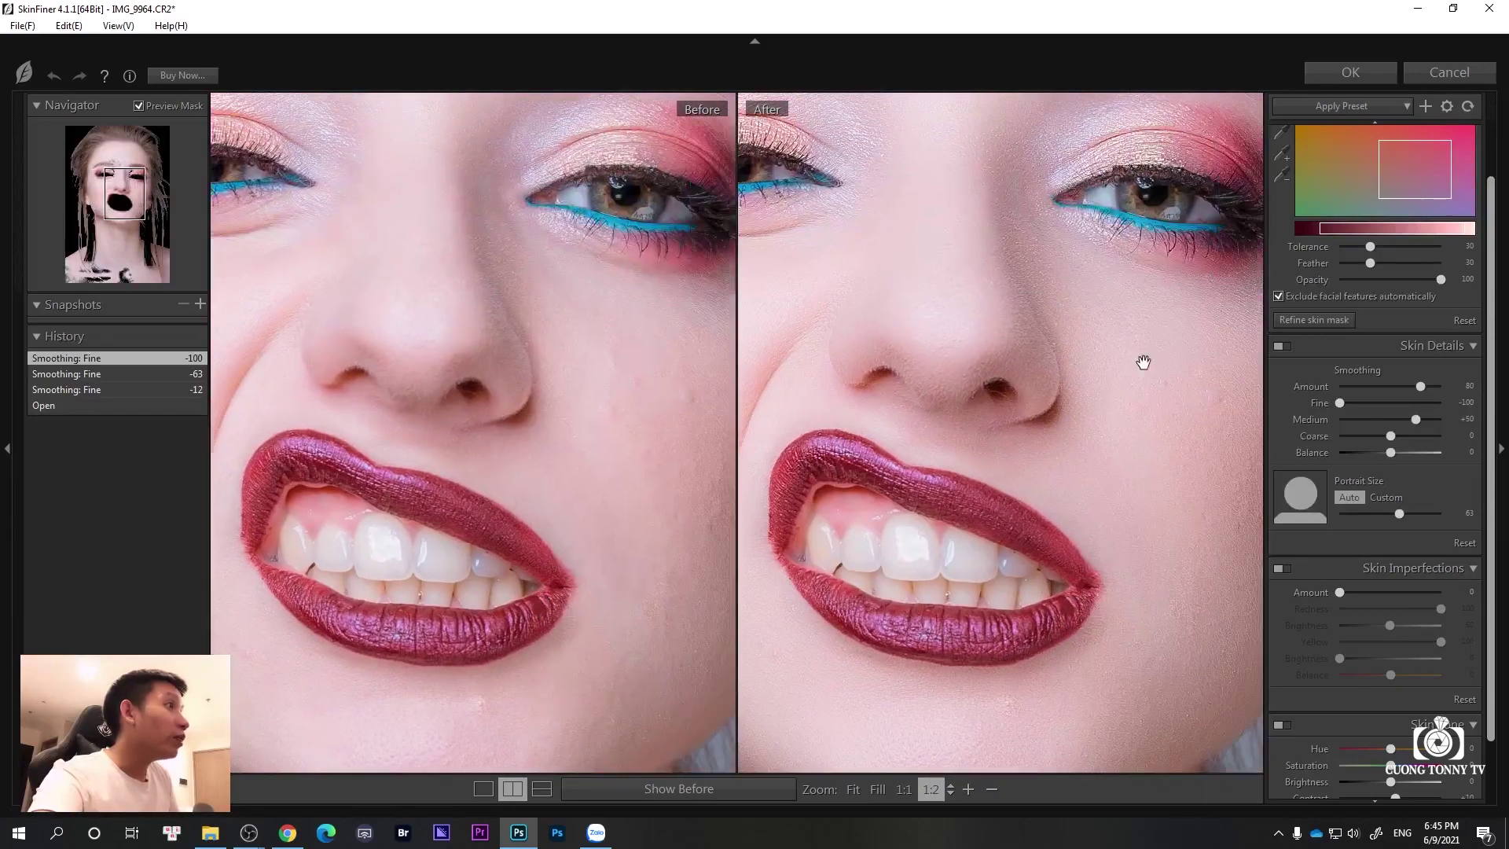
{"action": "mouse_move", "coordinate": [1145, 354]}
{"action": "left_mouse_down"}
{"action": "mouse_move", "coordinate": [1078, 402]}
{"action": "mouse_move", "coordinate": [1028, 374]}
{"action": "mouse_move", "coordinate": [1025, 401]}
{"action": "left_mouse_up"}
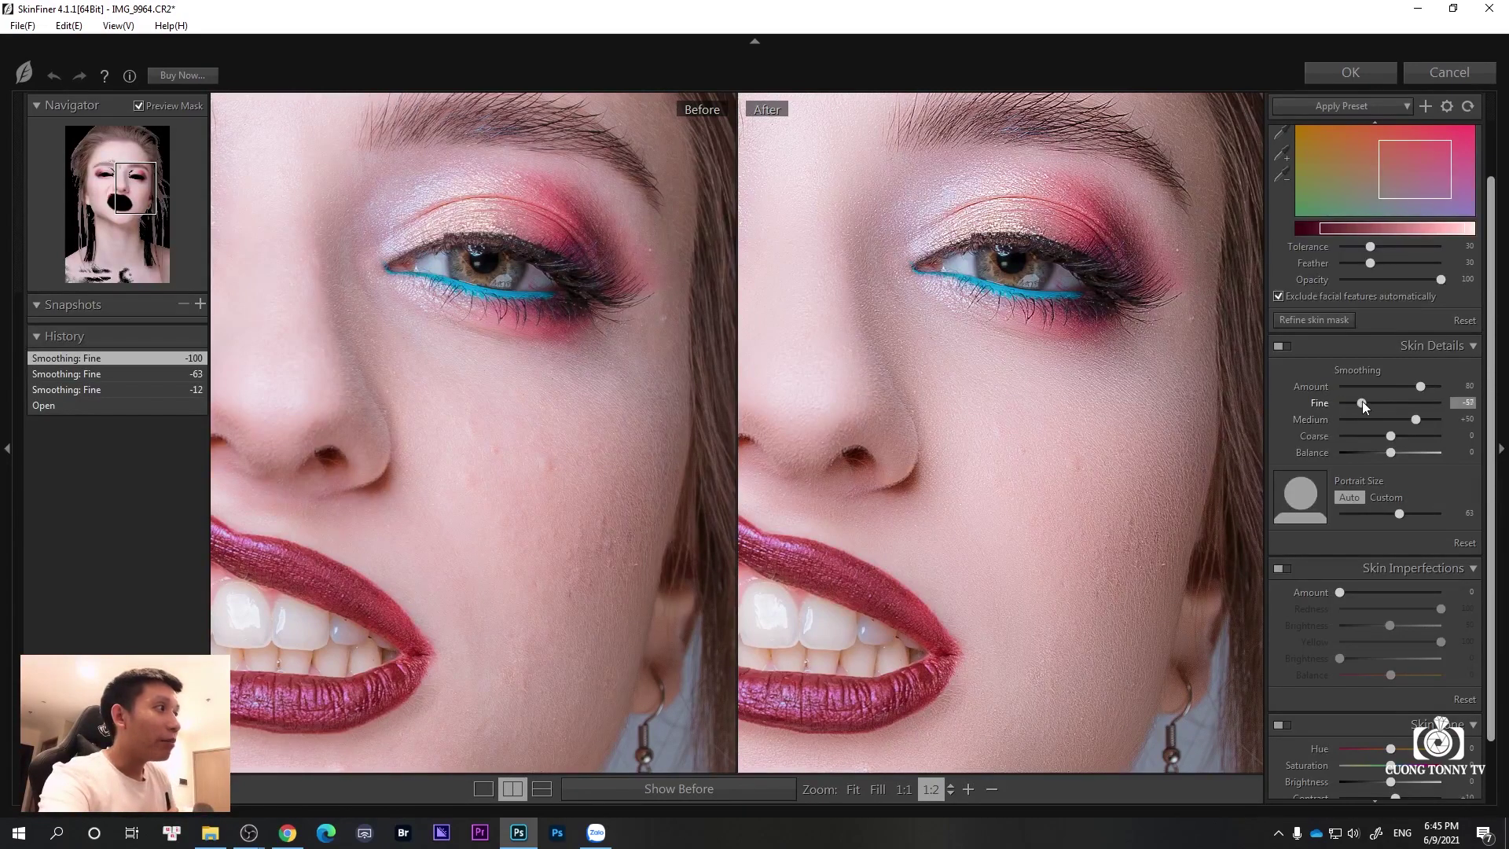
{"action": "left_click_drag", "start_coordinate": [1361, 403], "coordinate": [1442, 402]}
{"action": "mouse_move", "coordinate": [1064, 506]}
{"action": "left_mouse_down"}
{"action": "mouse_move", "coordinate": [1155, 354]}
{"action": "mouse_move", "coordinate": [917, 431]}
{"action": "mouse_move", "coordinate": [972, 407]}
{"action": "mouse_move", "coordinate": [993, 421]}
{"action": "left_mouse_up"}
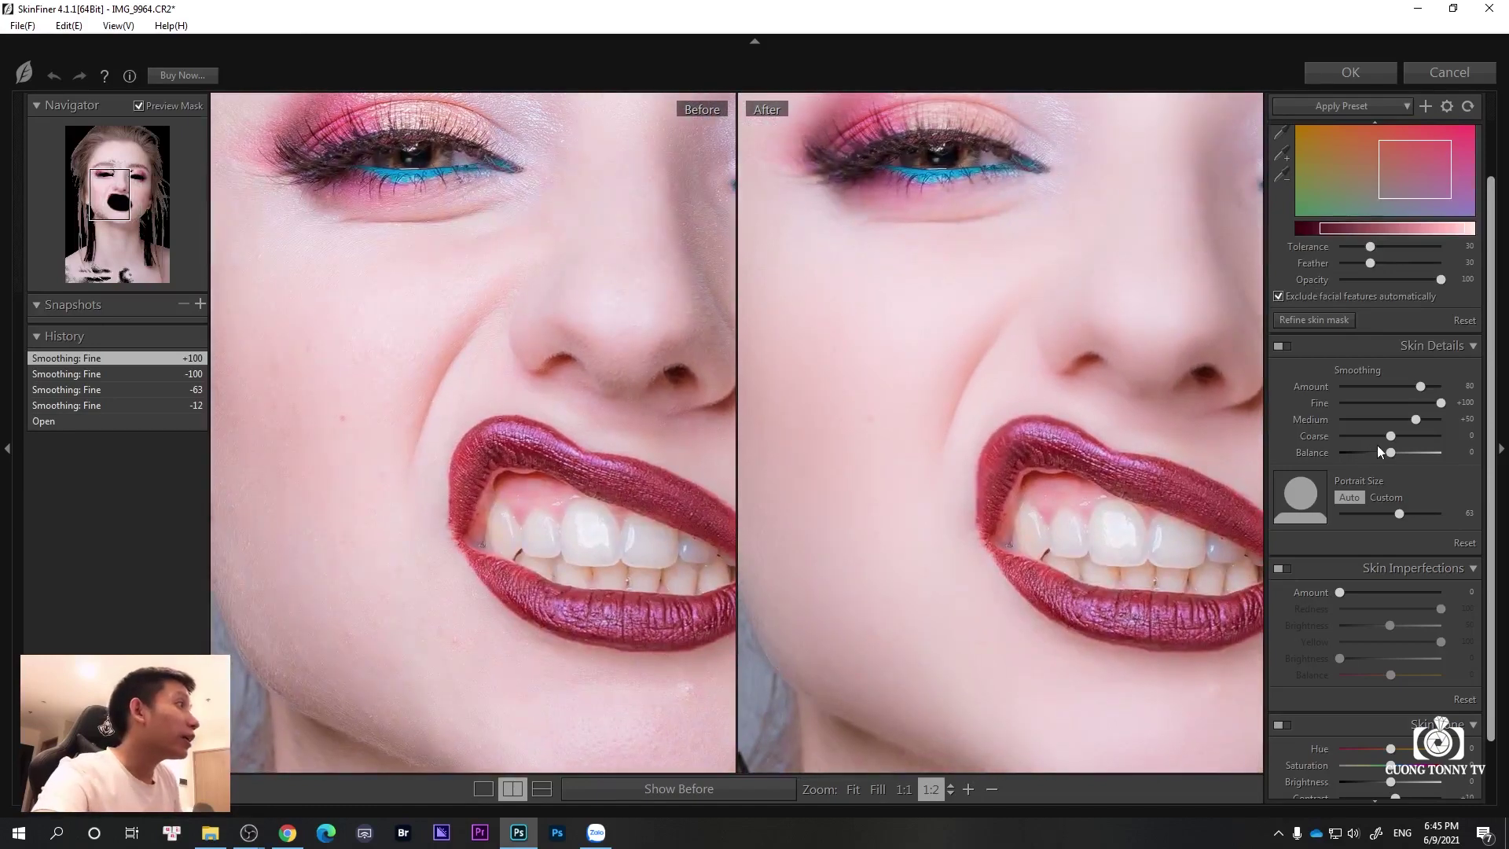
{"action": "left_click_drag", "start_coordinate": [1440, 402], "coordinate": [1389, 402]}
{"action": "mouse_move", "coordinate": [1000, 398]}
{"action": "left_mouse_down"}
{"action": "mouse_move", "coordinate": [1058, 364]}
{"action": "mouse_move", "coordinate": [863, 411]}
{"action": "mouse_move", "coordinate": [877, 406]}
{"action": "left_mouse_up"}
{"action": "left_click_drag", "start_coordinate": [1389, 402], "coordinate": [1373, 400]}
{"action": "left_click_drag", "start_coordinate": [987, 485], "coordinate": [1061, 448]}
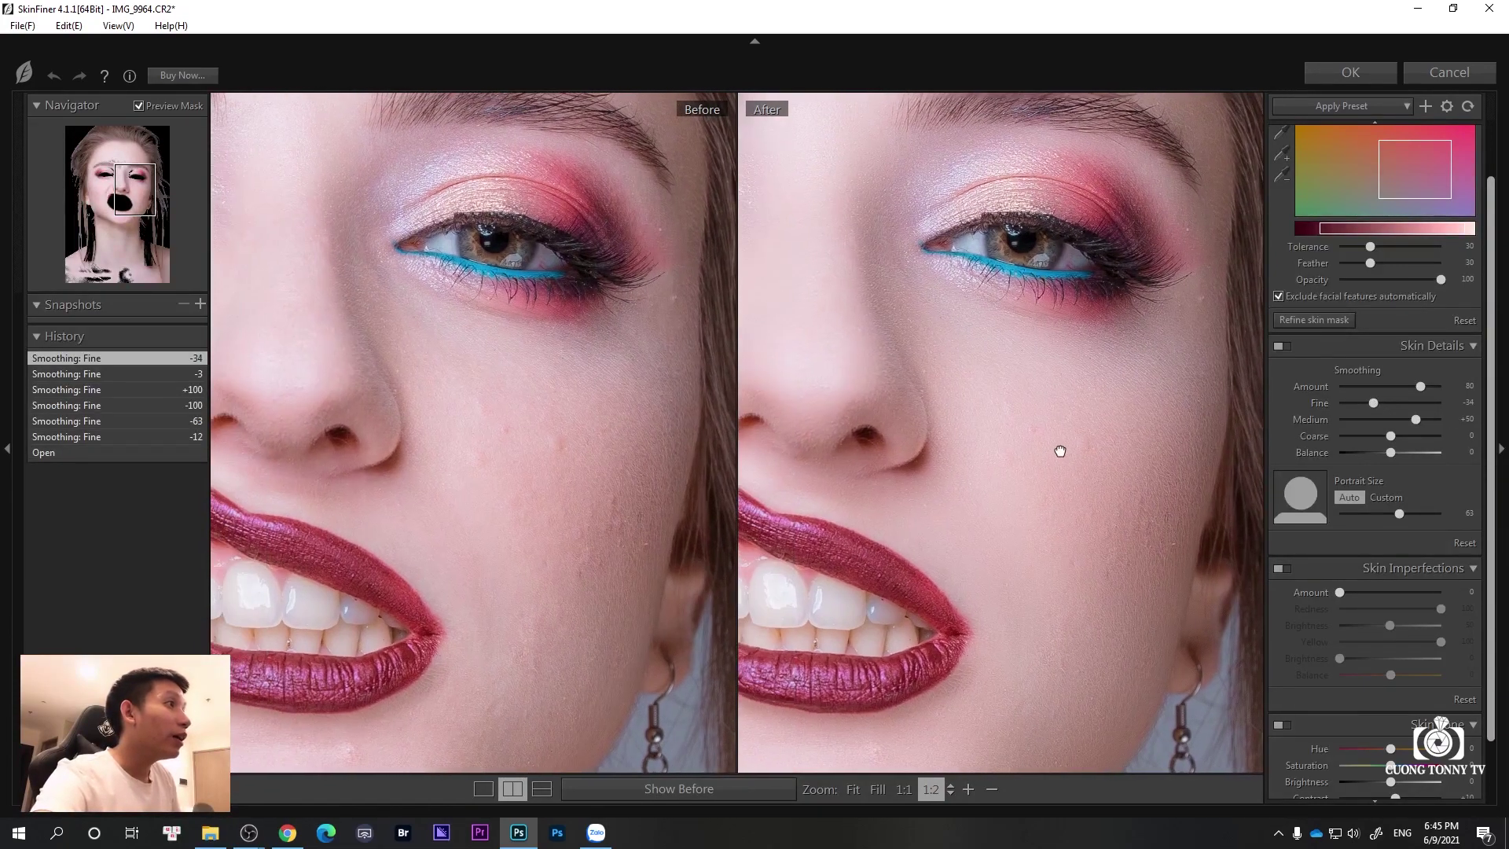
{"action": "left_click_drag", "start_coordinate": [1397, 403], "coordinate": [1341, 386]}
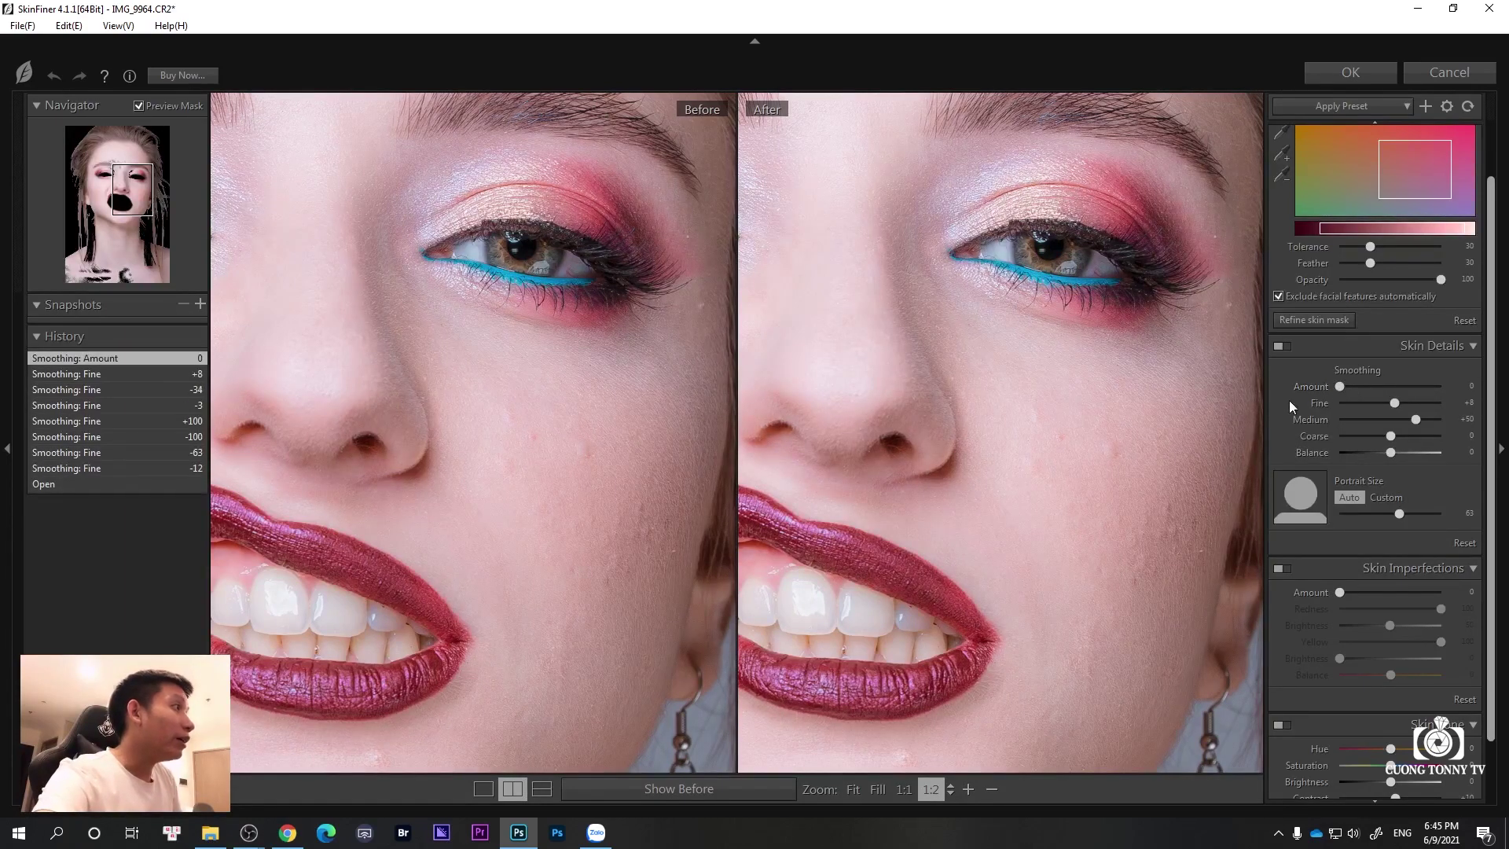
Raise smoothing Amount to 100, inspect forehead, cheek and mouth, and apply SkinFiner
{"action": "left_click_drag", "start_coordinate": [1448, 398], "coordinate": [1448, 398]}
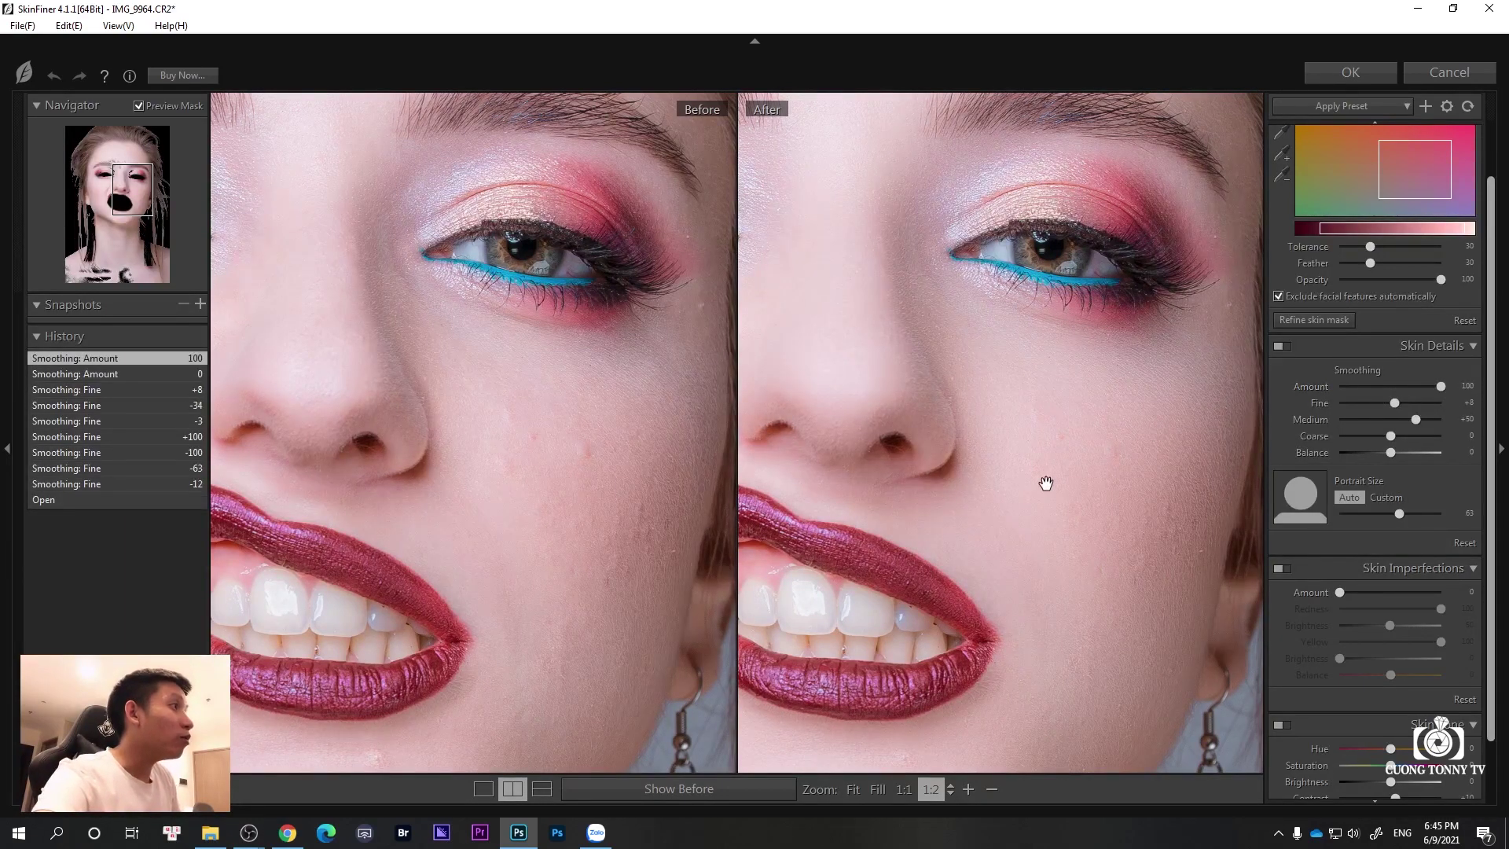
{"action": "mouse_move", "coordinate": [1045, 482]}
{"action": "left_mouse_down"}
{"action": "mouse_move", "coordinate": [1187, 466]}
{"action": "mouse_move", "coordinate": [997, 417]}
{"action": "left_mouse_up"}
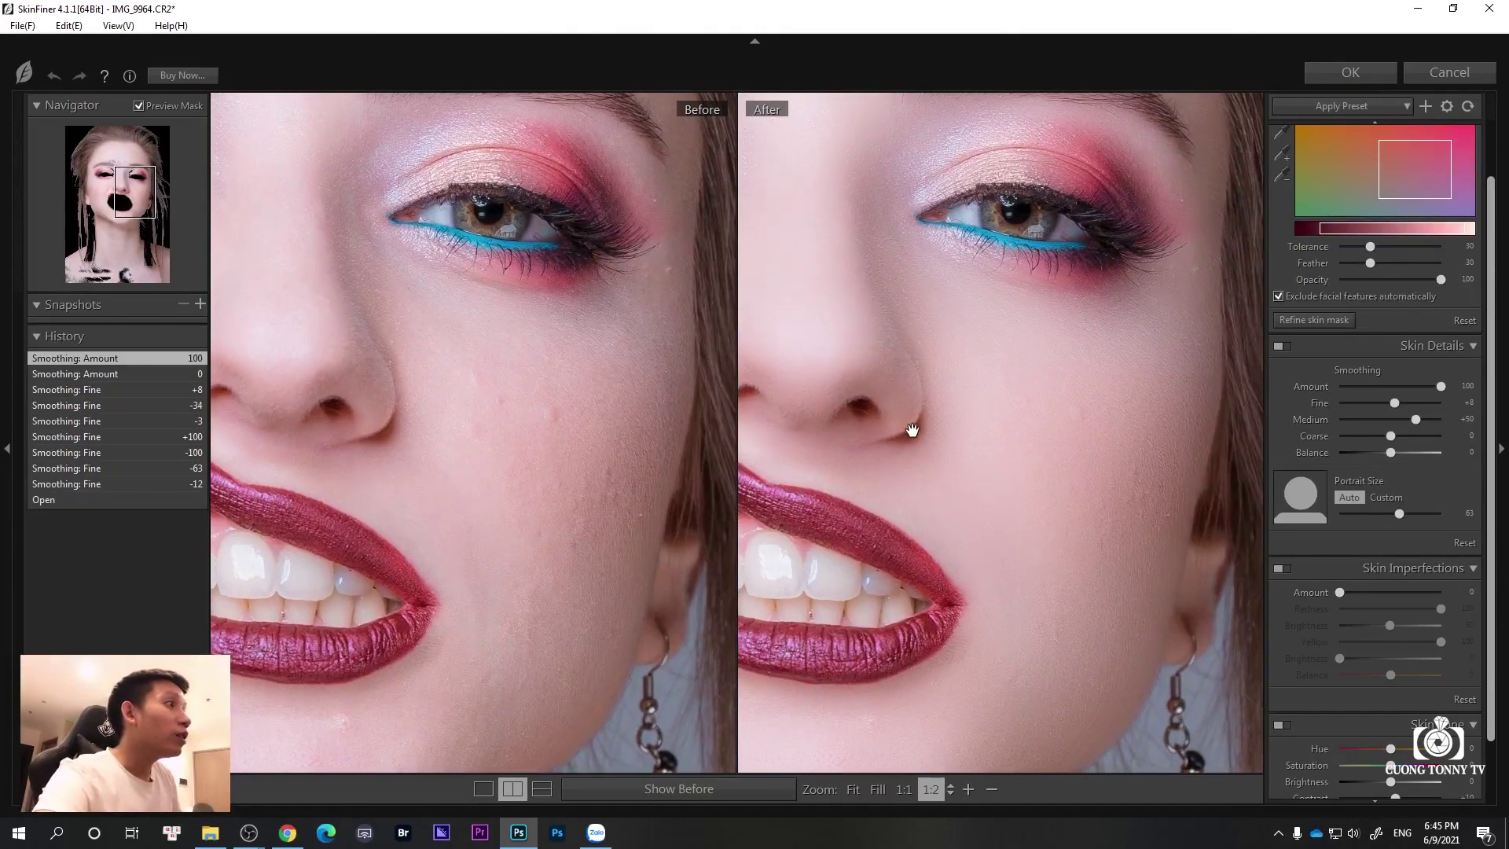
{"action": "mouse_move", "coordinate": [909, 421]}
{"action": "left_mouse_down"}
{"action": "mouse_move", "coordinate": [1009, 595]}
{"action": "mouse_move", "coordinate": [977, 414]}
{"action": "left_mouse_up"}
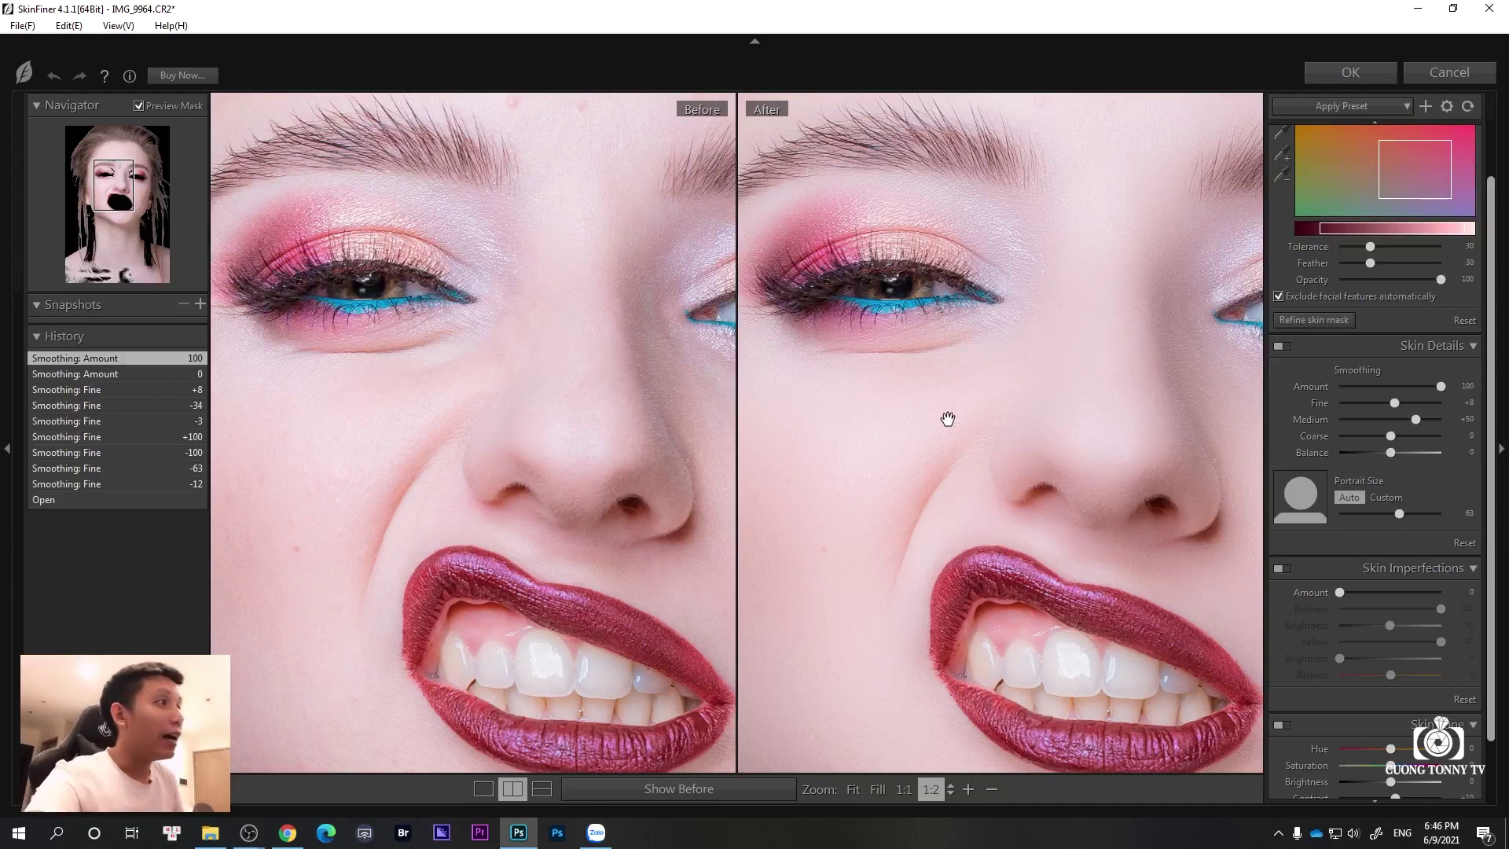
{"action": "mouse_move", "coordinate": [947, 419]}
{"action": "left_mouse_down"}
{"action": "mouse_move", "coordinate": [967, 397]}
{"action": "mouse_move", "coordinate": [1007, 448]}
{"action": "left_mouse_up"}
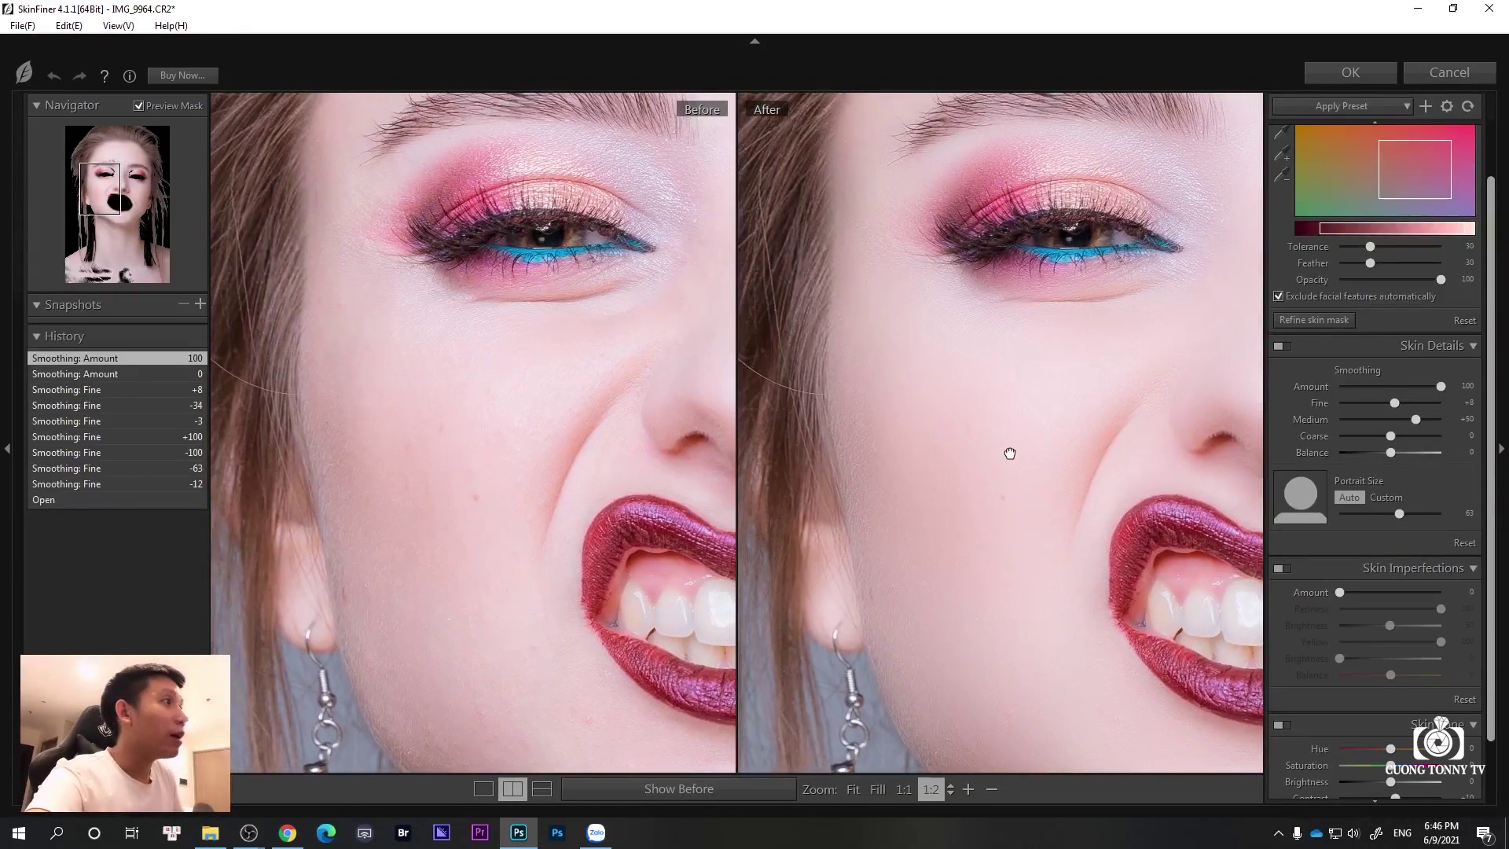
{"action": "left_click_drag", "start_coordinate": [1033, 378], "coordinate": [1013, 336]}
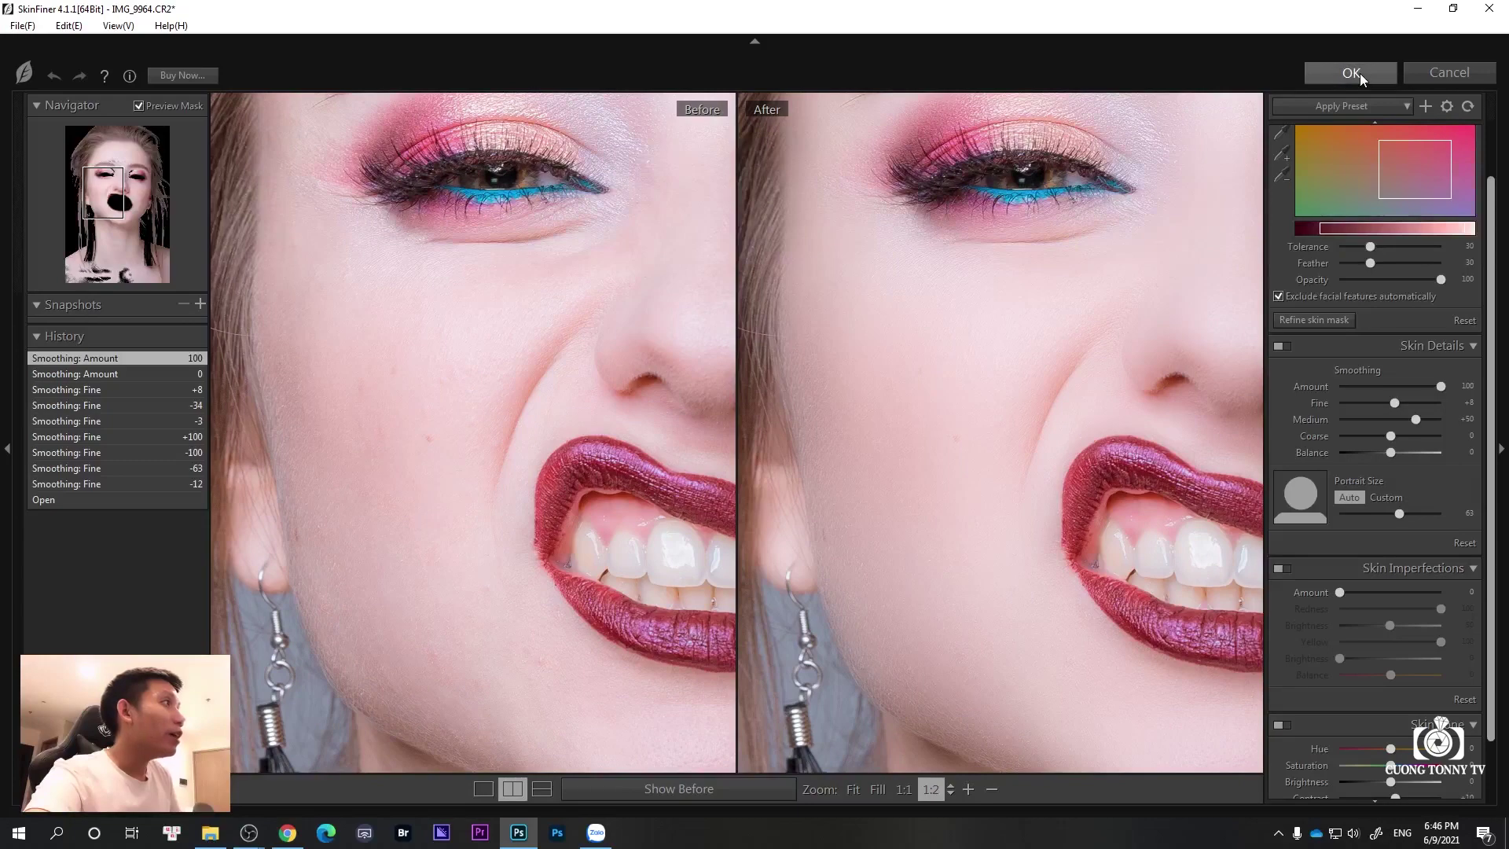
{"action": "left_click", "coordinate": [1359, 73]}
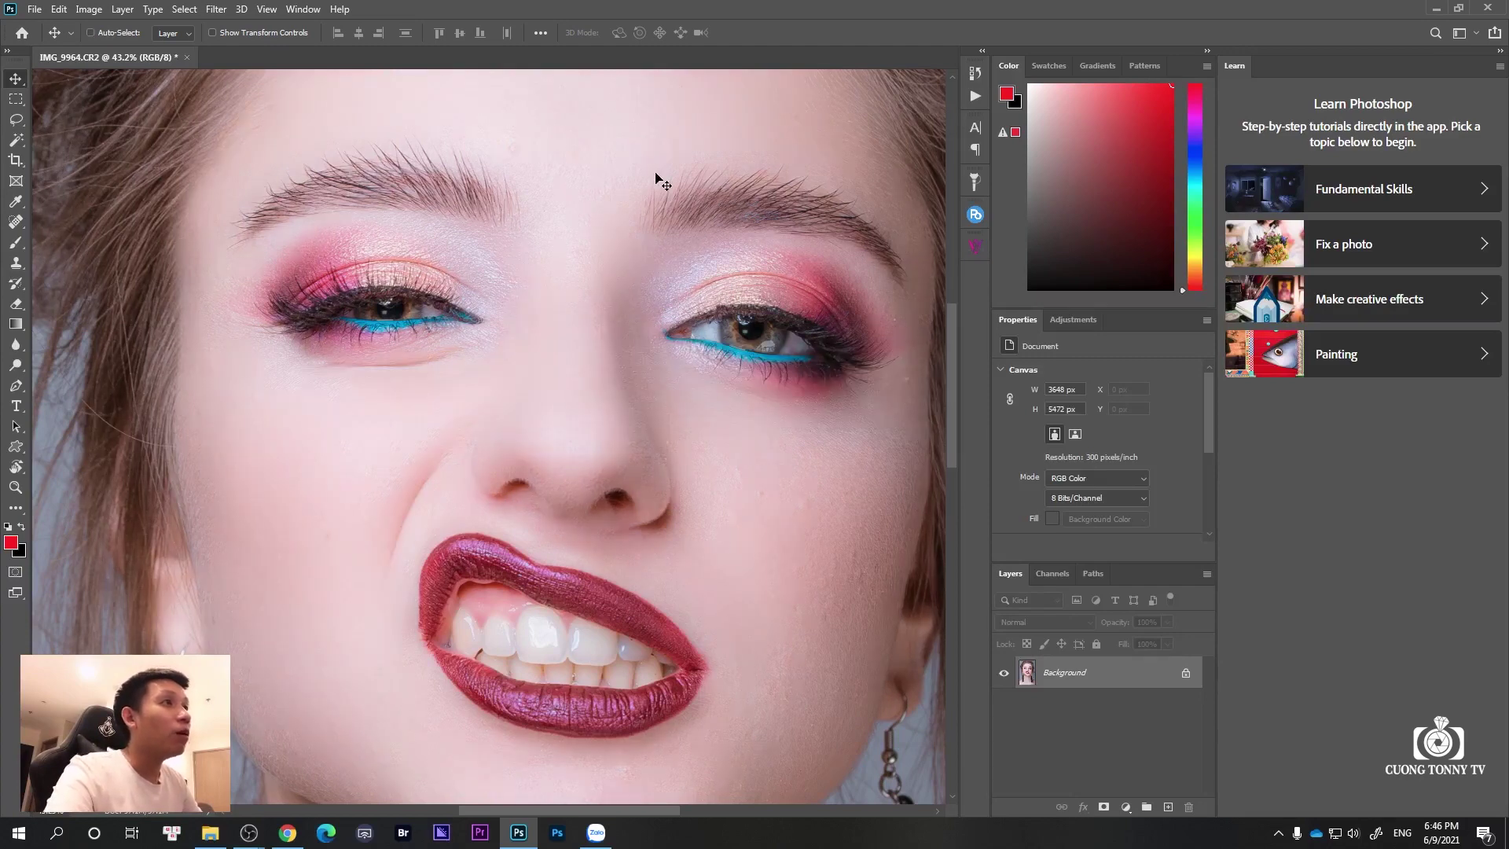
Duplicate the Background into Layer 1 with Ctrl+J and run SkinFiner on it
{"action": "key", "text": "ctrl+j"}
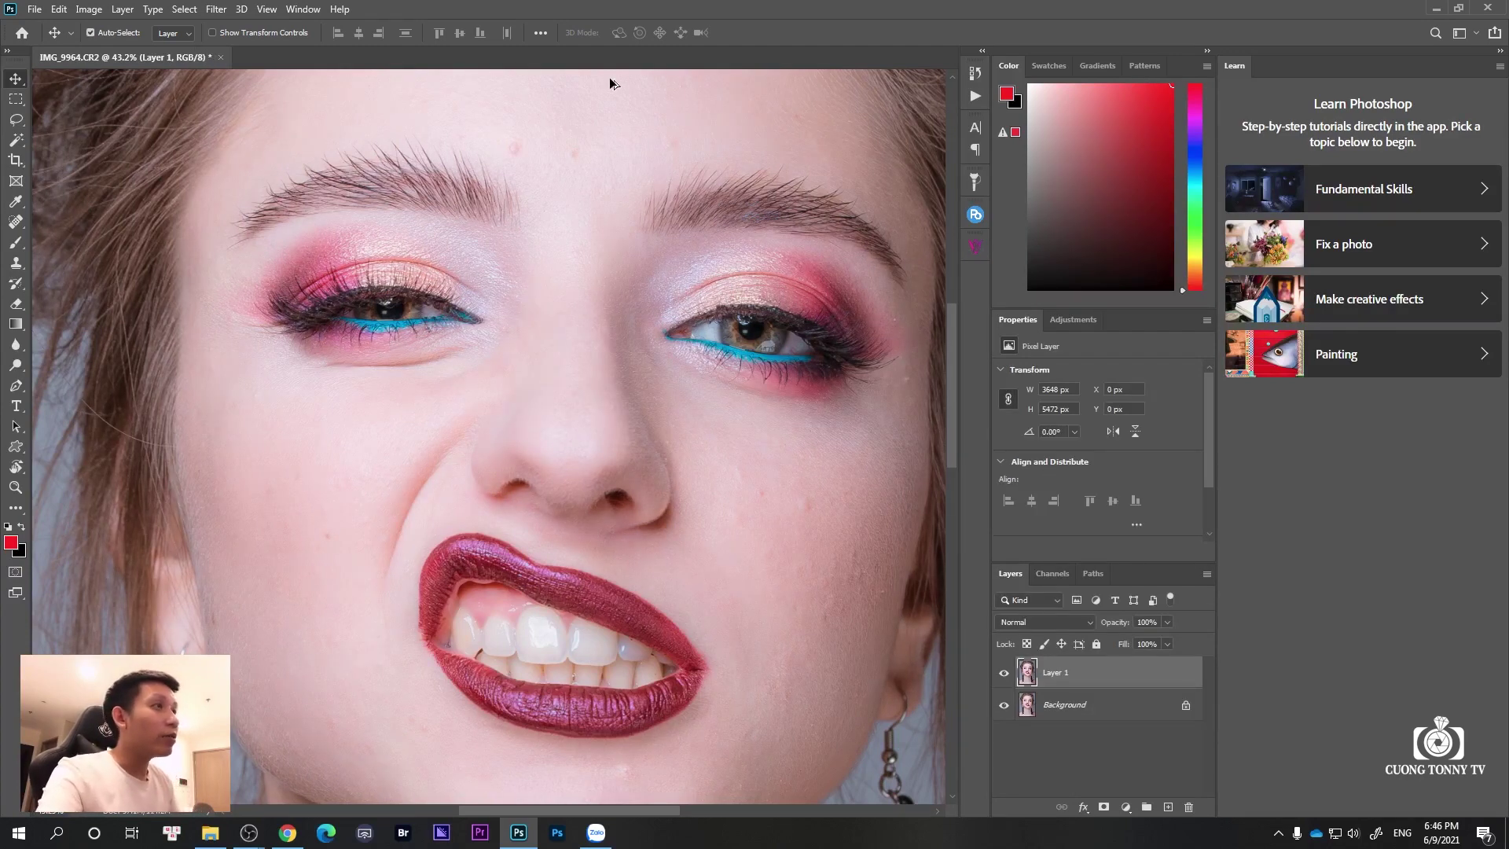
{"action": "left_click", "coordinate": [216, 9]}
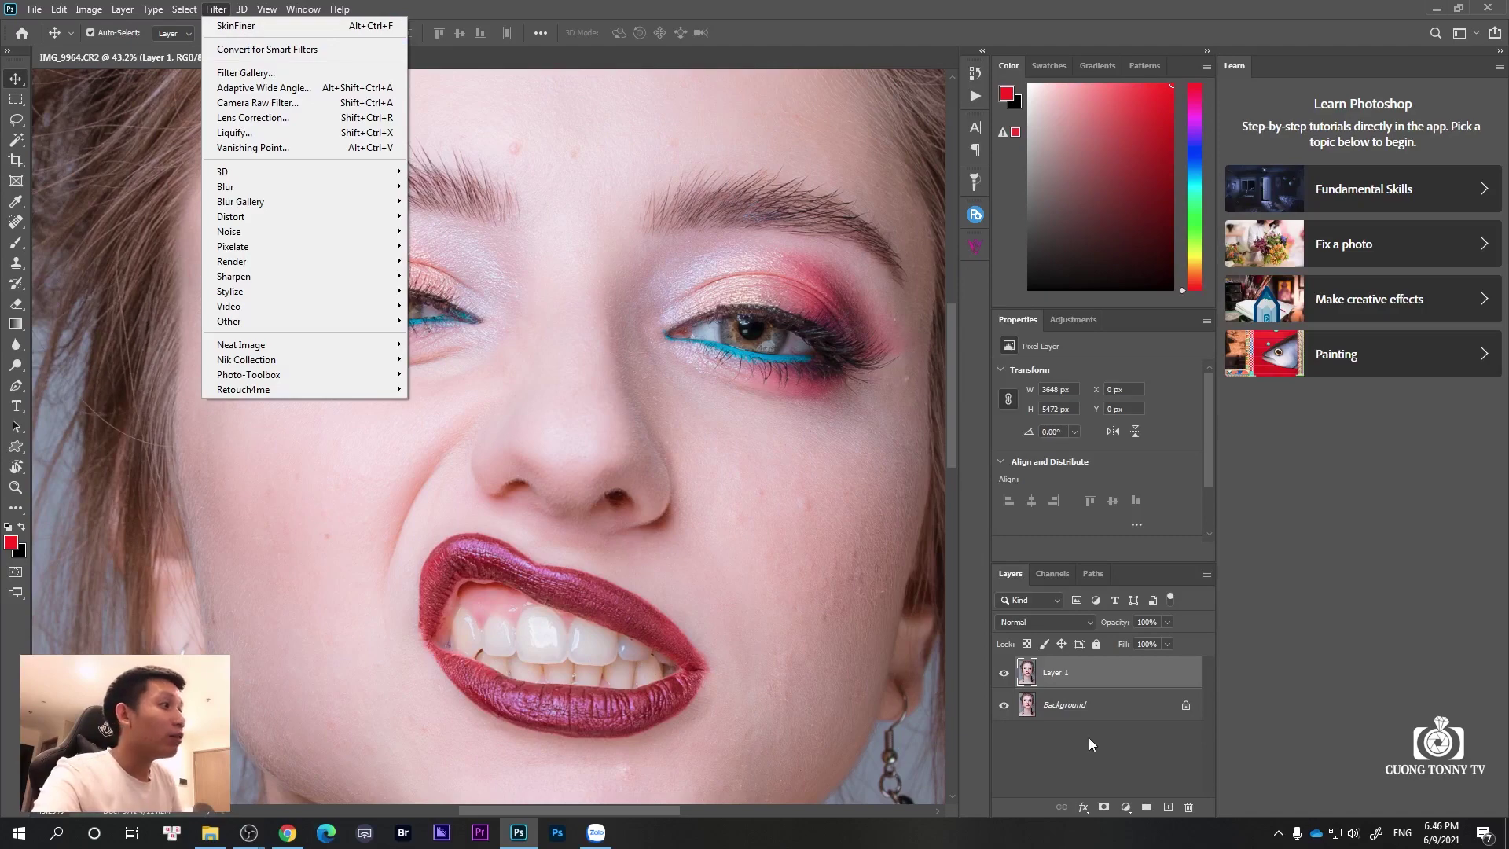
{"action": "left_click", "coordinate": [1091, 743]}
{"action": "left_click", "coordinate": [1027, 681]}
{"action": "left_click", "coordinate": [184, 10]}
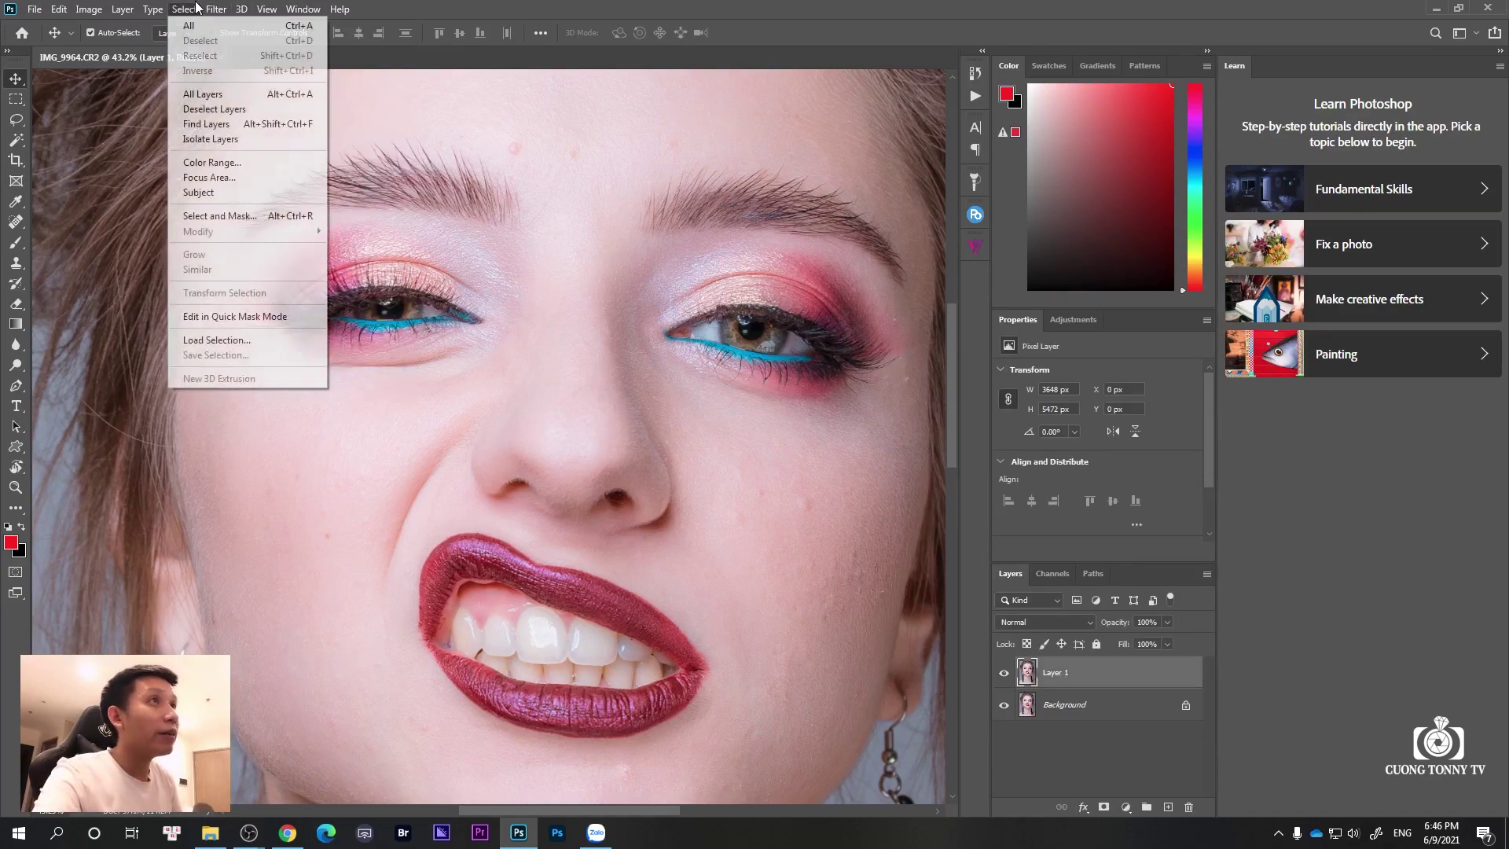
{"action": "left_click", "coordinate": [216, 9]}
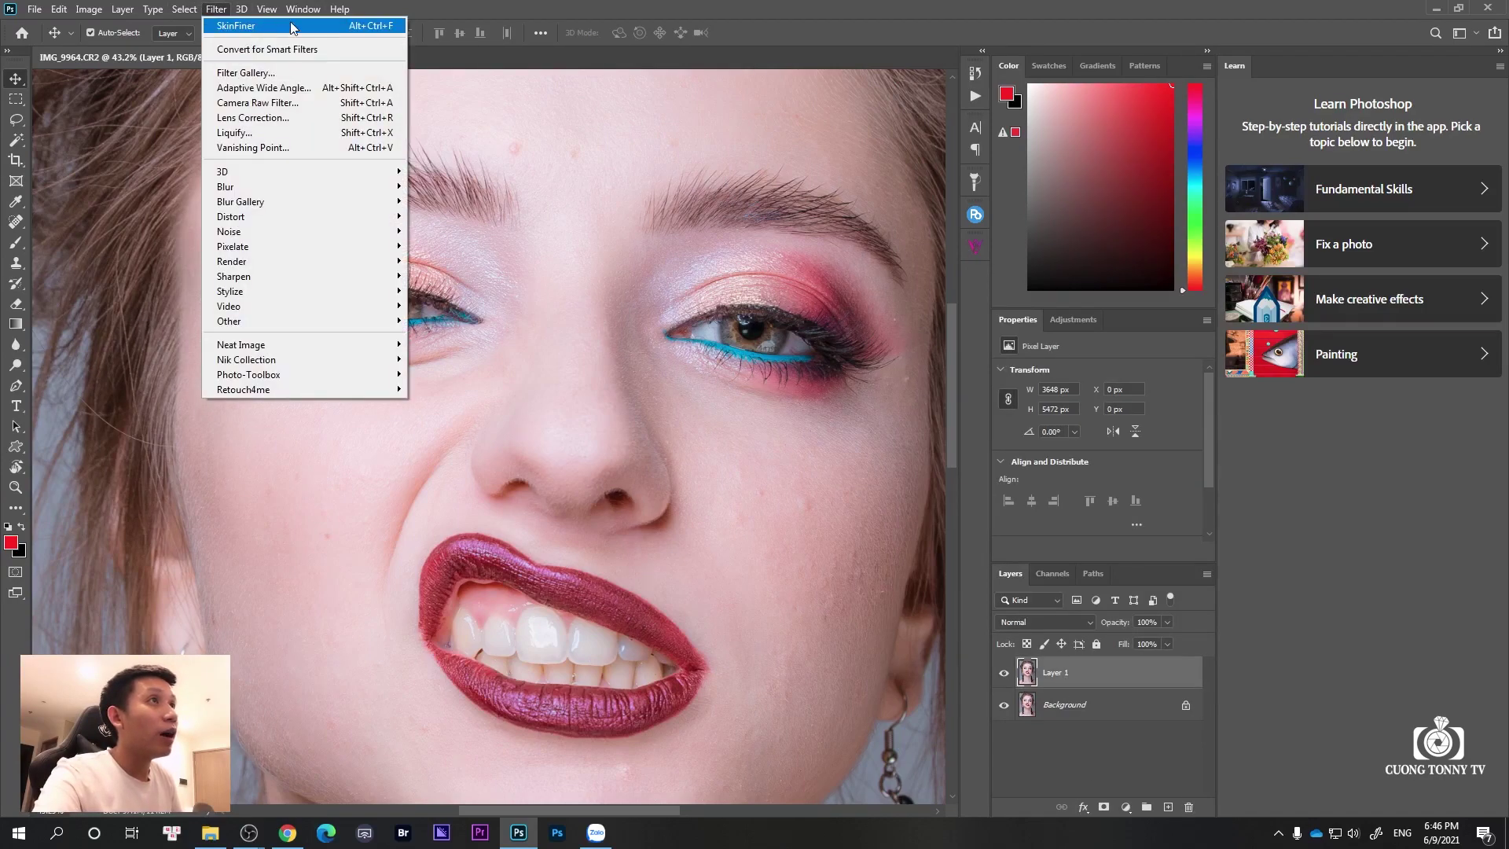
{"action": "left_click", "coordinate": [233, 26]}
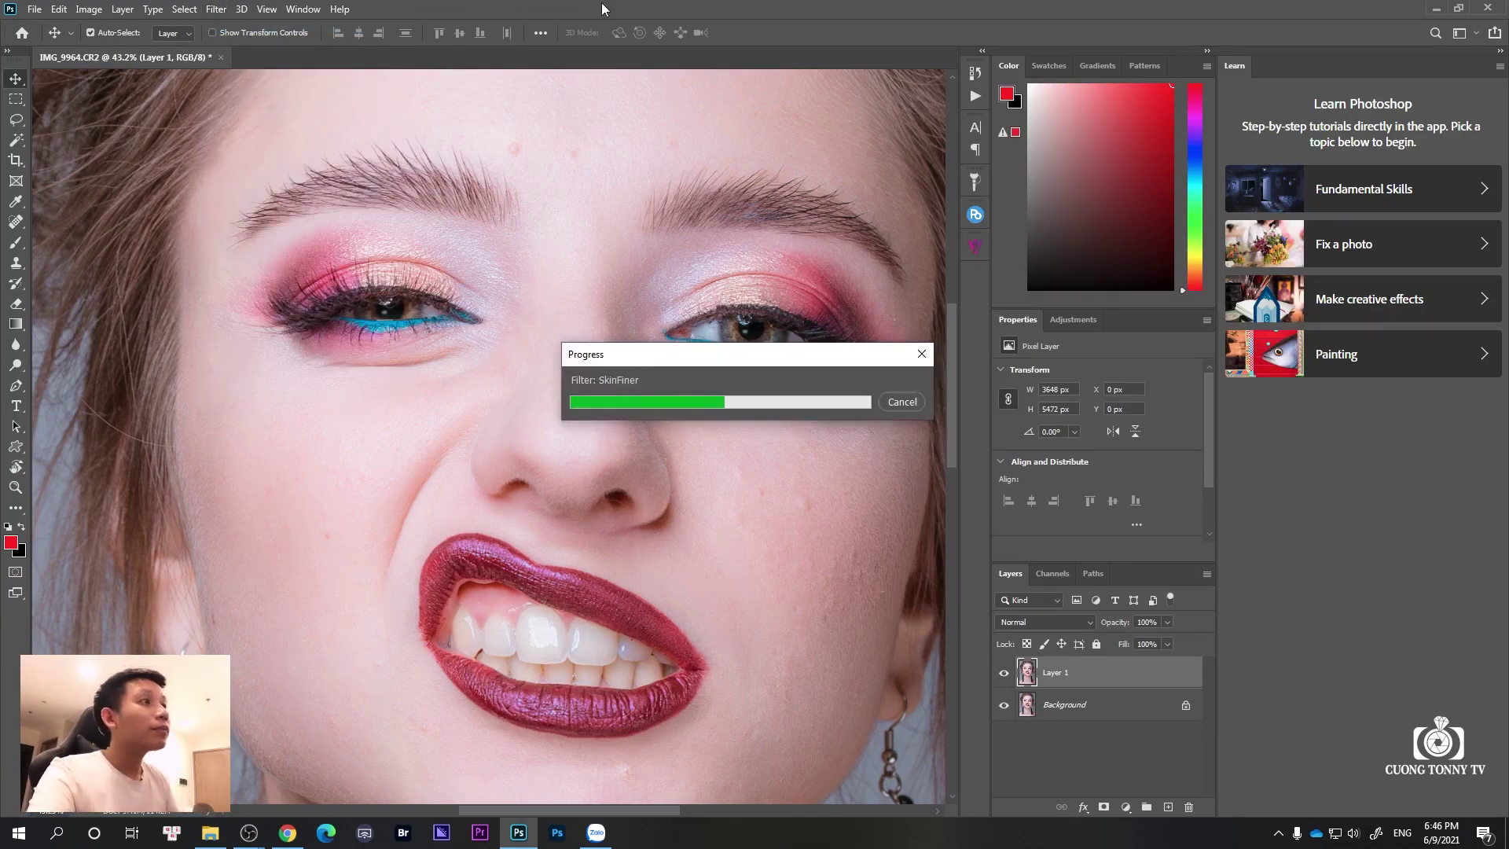
Zoom and pan over the forehead, eyes, nose and mouth to check Layer 1's smoothing
{"action": "scroll", "coordinate": [485, 376], "scroll_direction": "down", "scroll_amount": 3}
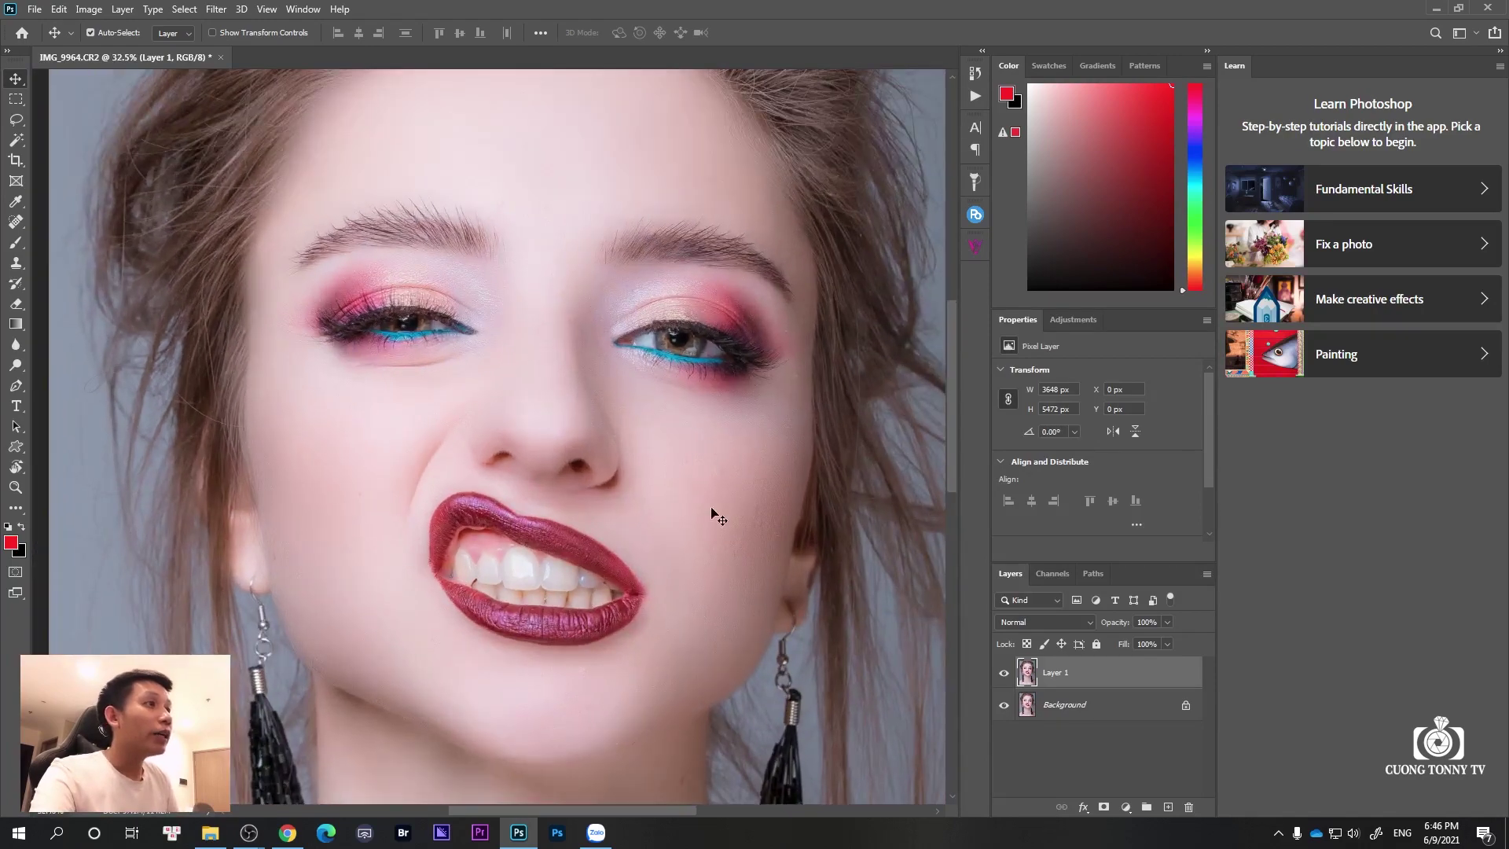
{"action": "mouse_move", "coordinate": [718, 516]}
{"action": "left_mouse_down"}
{"action": "mouse_move", "coordinate": [673, 186]}
{"action": "mouse_move", "coordinate": [691, 111]}
{"action": "left_mouse_up"}
{"action": "left_click_drag", "start_coordinate": [650, 364], "coordinate": [630, 489]}
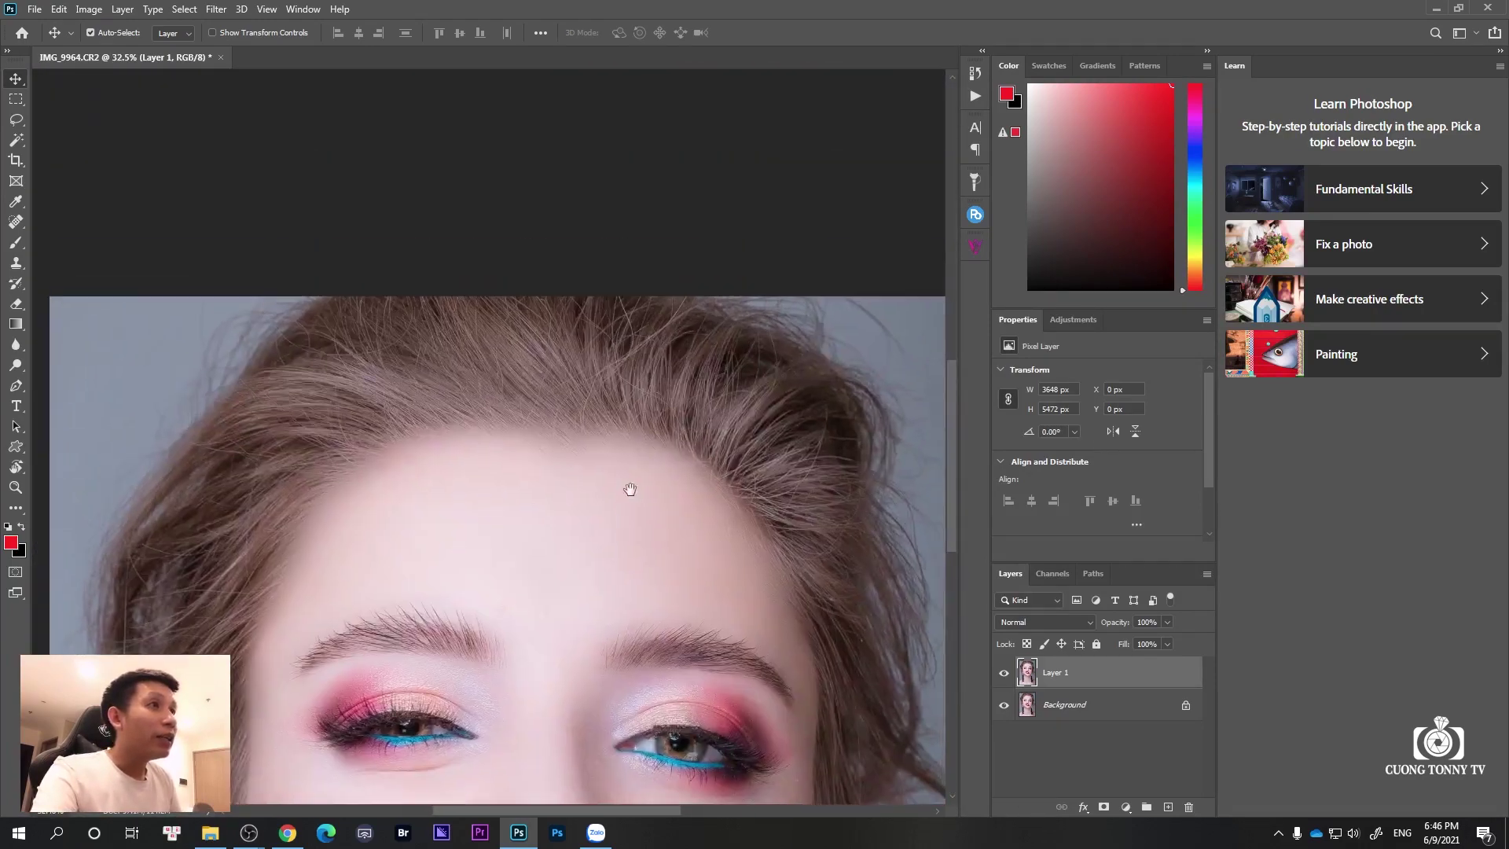
{"action": "scroll", "coordinate": [630, 489], "scroll_direction": "up", "scroll_amount": 2}
{"action": "mouse_move", "coordinate": [650, 377]}
{"action": "left_mouse_down"}
{"action": "mouse_move", "coordinate": [633, 471]}
{"action": "mouse_move", "coordinate": [676, 252]}
{"action": "mouse_move", "coordinate": [657, 407]}
{"action": "left_mouse_up"}
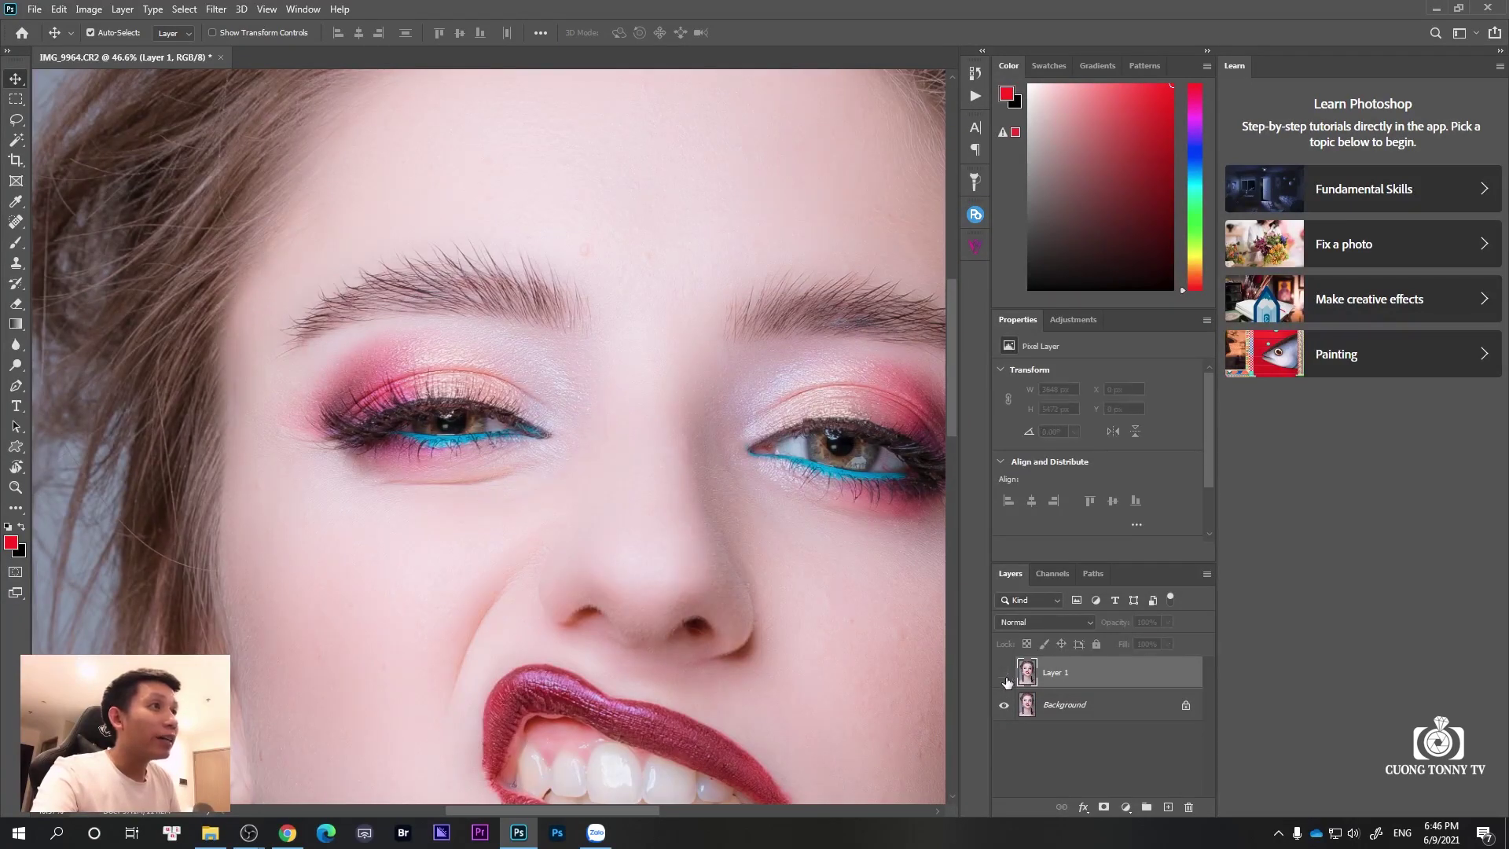
{"action": "mouse_move", "coordinate": [781, 505]}
{"action": "left_mouse_down"}
{"action": "mouse_move", "coordinate": [572, 240]}
{"action": "mouse_move", "coordinate": [667, 322]}
{"action": "left_mouse_up"}
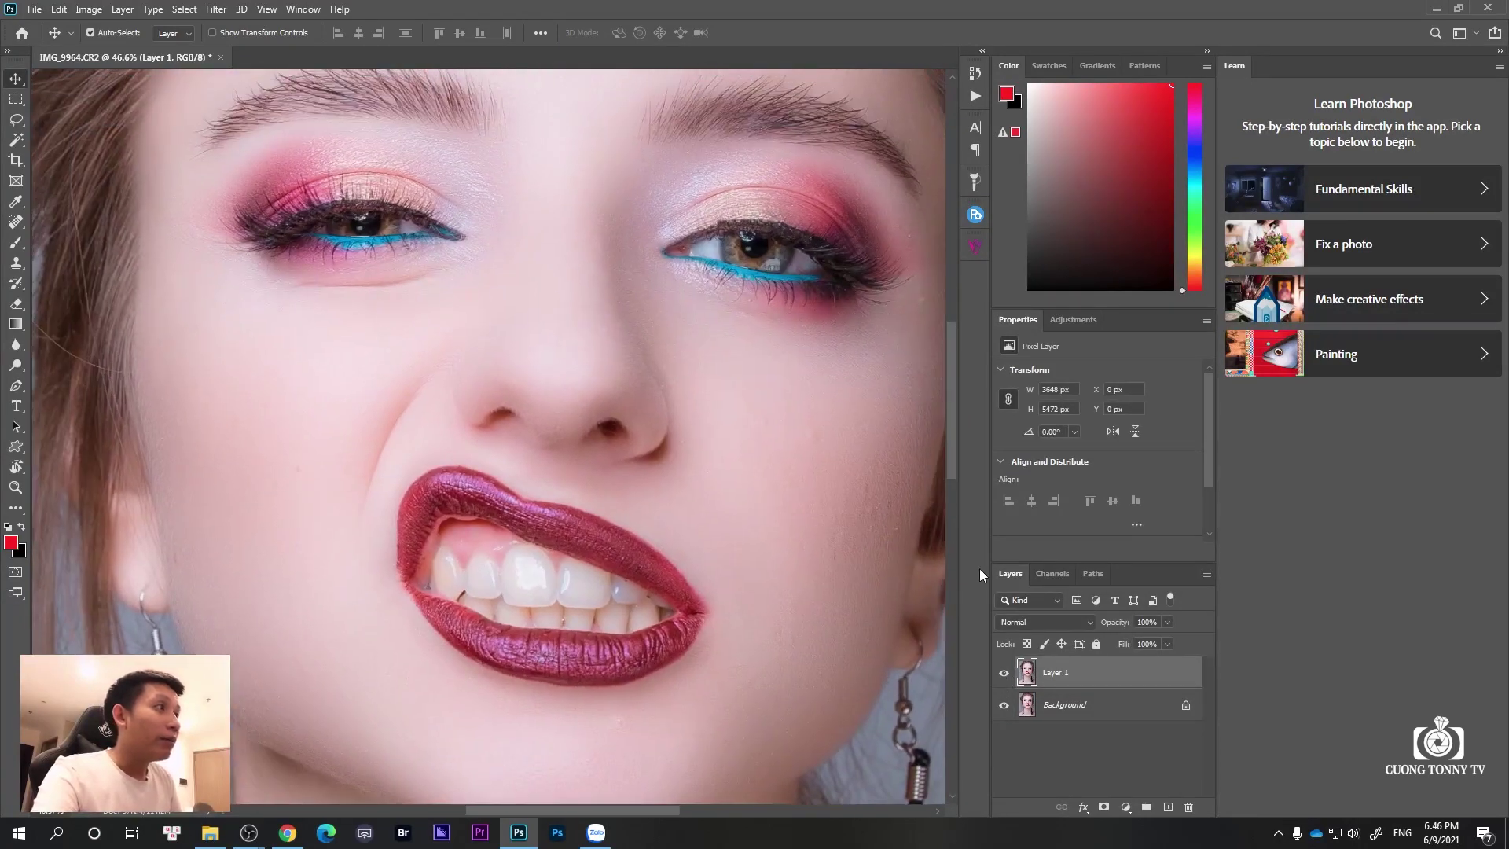
Toggle Layer 1's visibility to compare smoothed and original skin, then frame the whole face
{"action": "left_click", "coordinate": [1004, 672]}
{"action": "left_click", "coordinate": [1004, 672]}
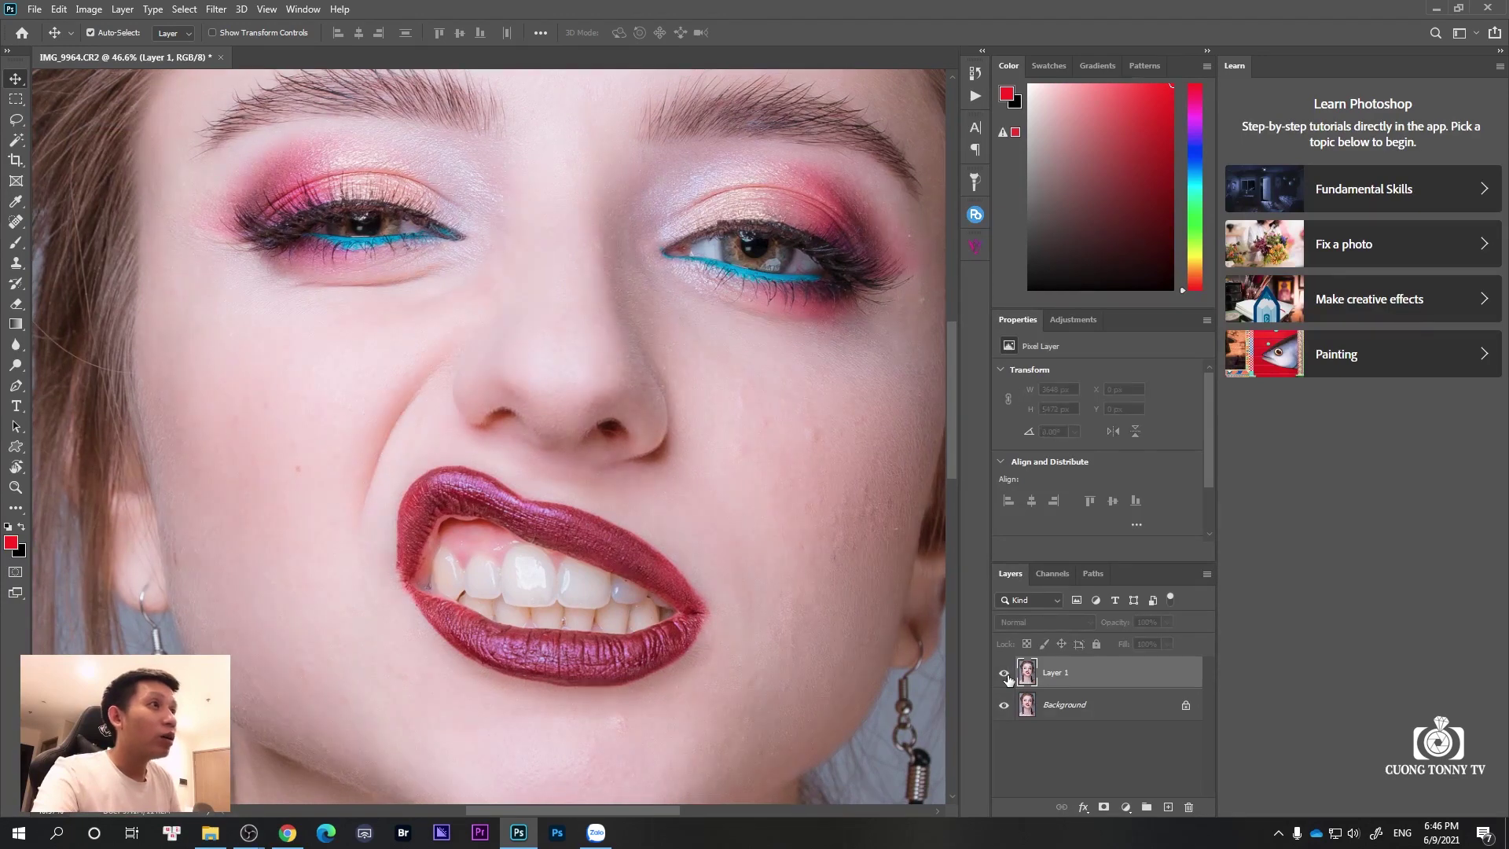
{"action": "left_click", "coordinate": [1004, 672]}
{"action": "left_click", "coordinate": [1003, 672]}
{"action": "left_click", "coordinate": [1003, 672]}
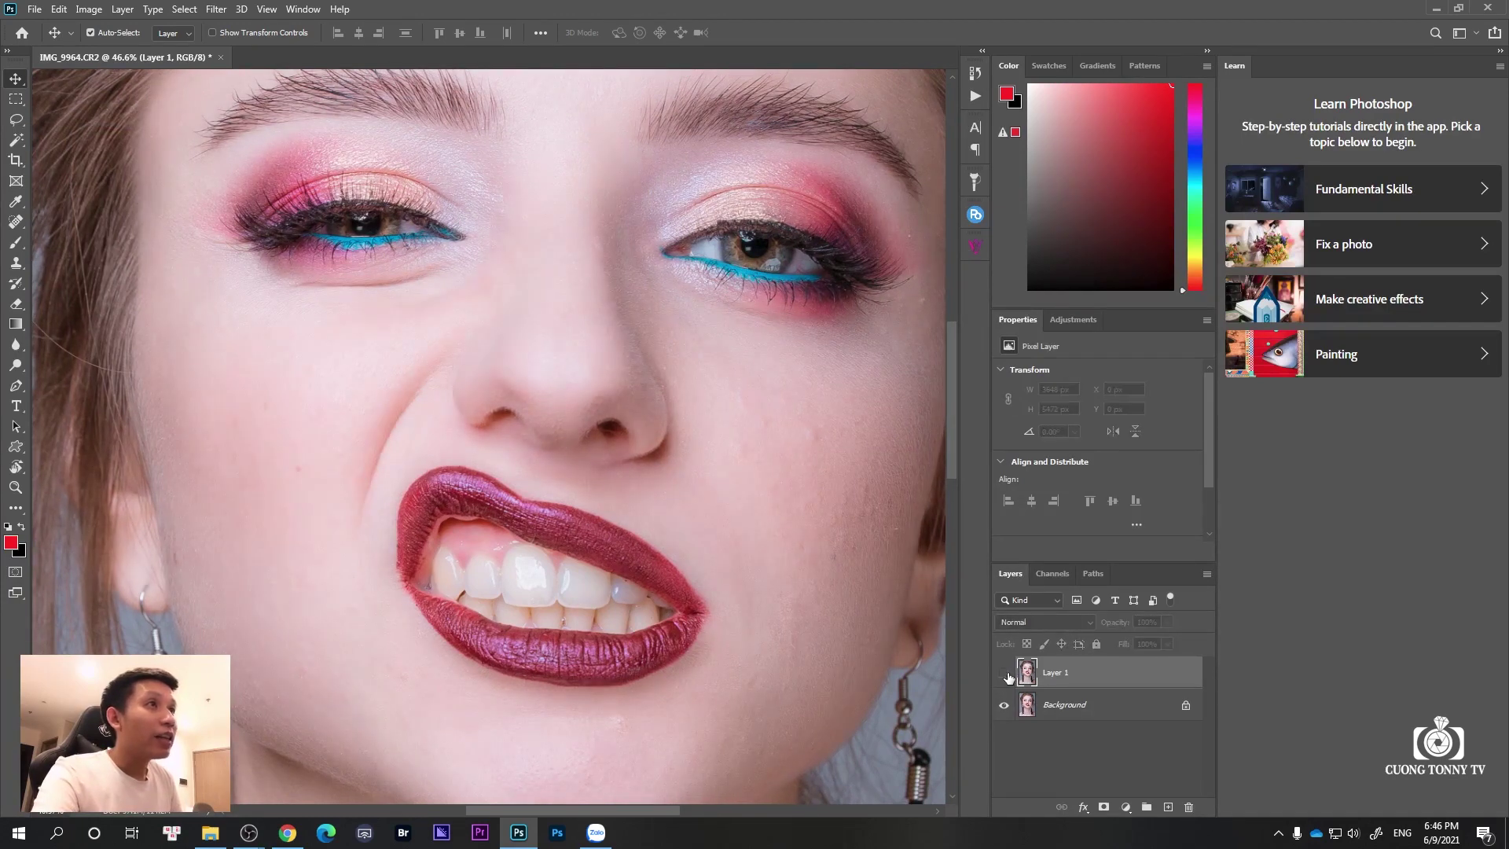
{"action": "left_click", "coordinate": [1004, 673]}
{"action": "left_click", "coordinate": [1004, 673]}
{"action": "left_click", "coordinate": [1004, 672]}
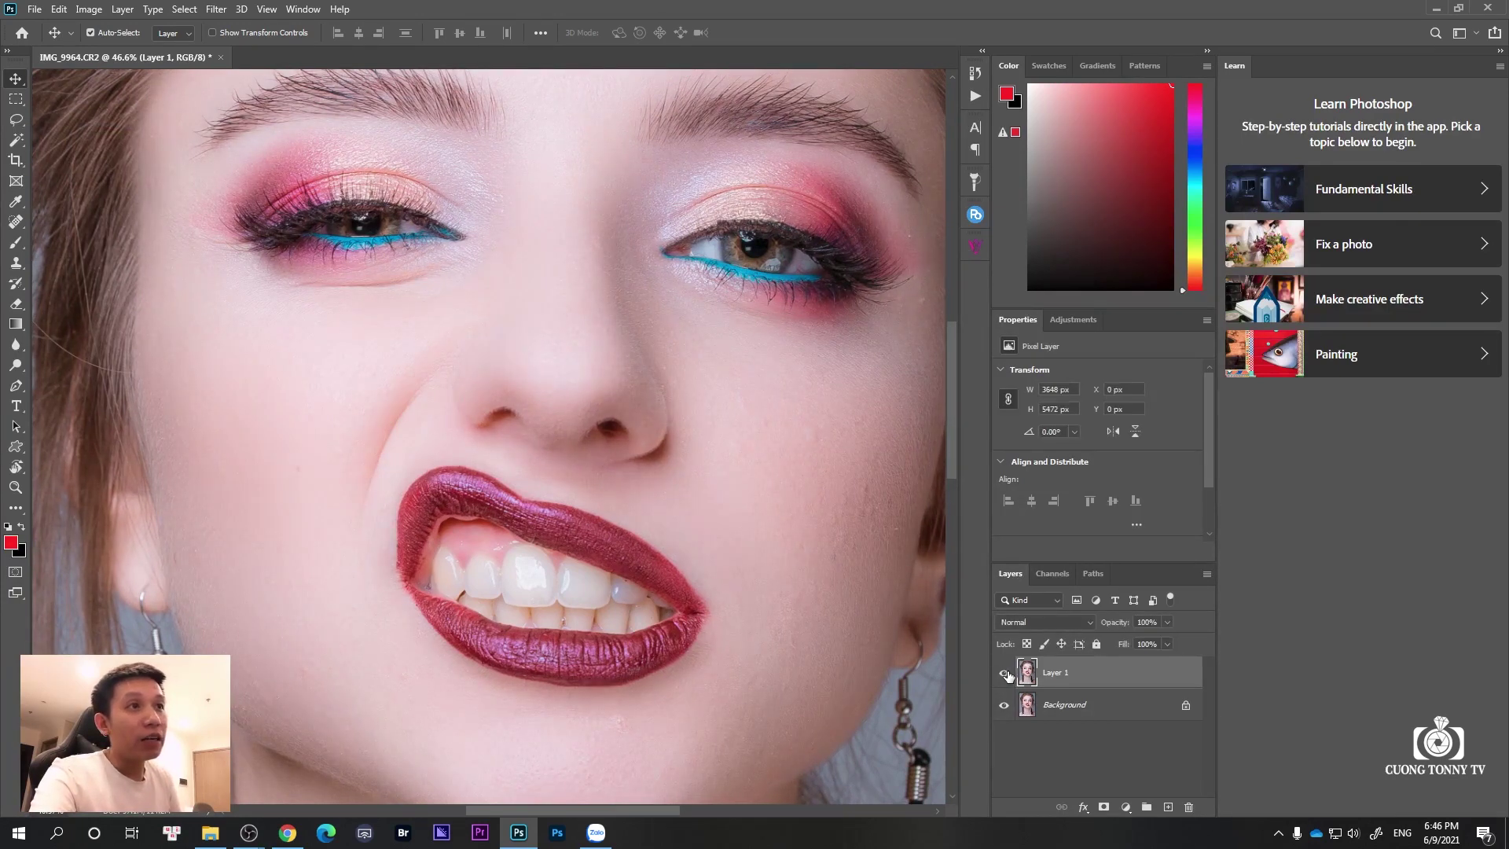
{"action": "left_click", "coordinate": [1005, 672]}
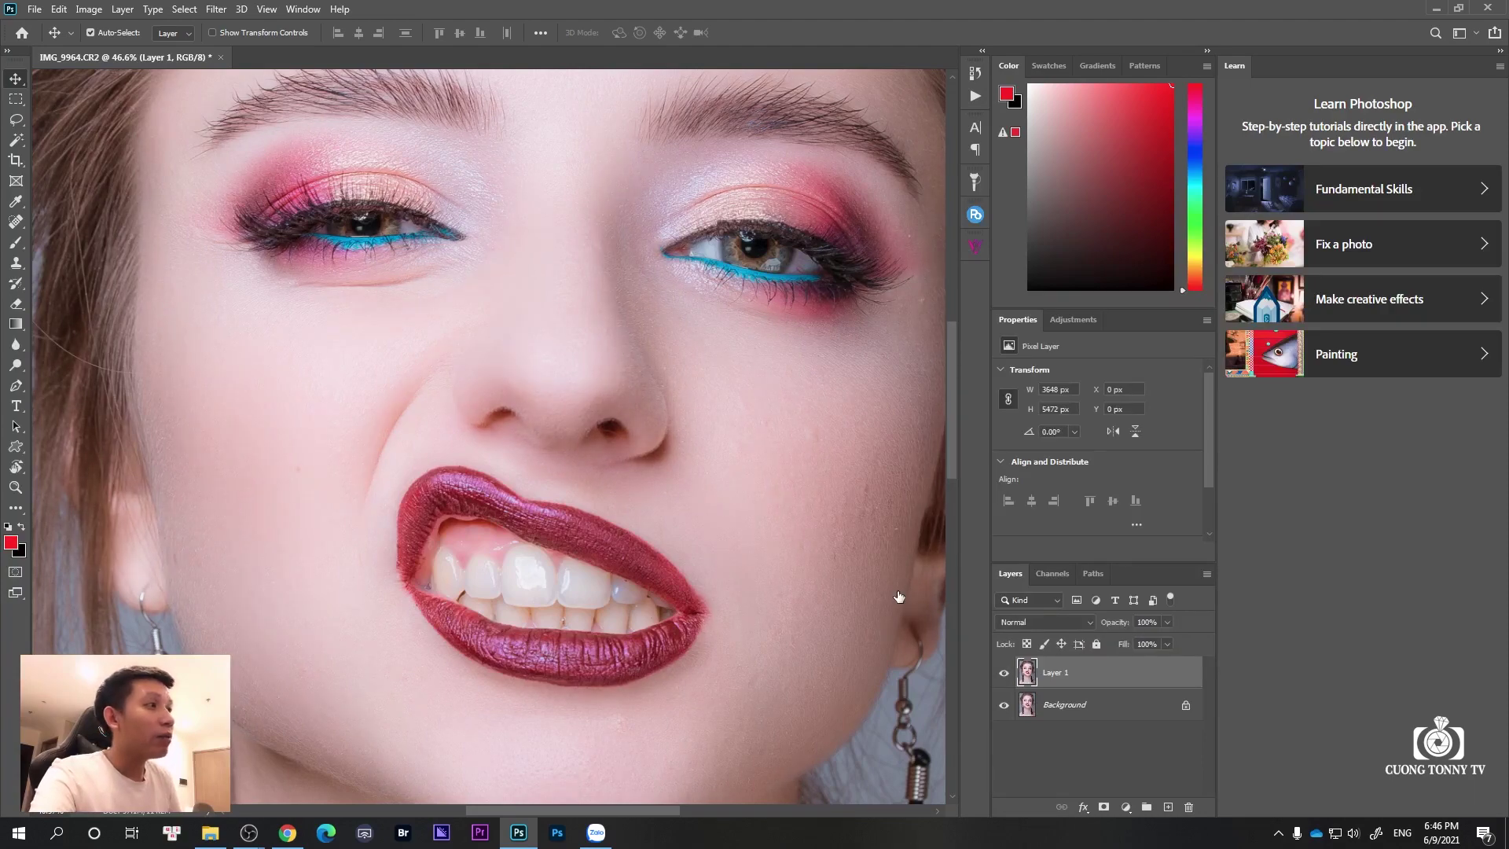
{"action": "scroll", "coordinate": [691, 337], "scroll_direction": "down", "scroll_amount": 2}
{"action": "left_click_drag", "start_coordinate": [691, 347], "coordinate": [650, 406]}
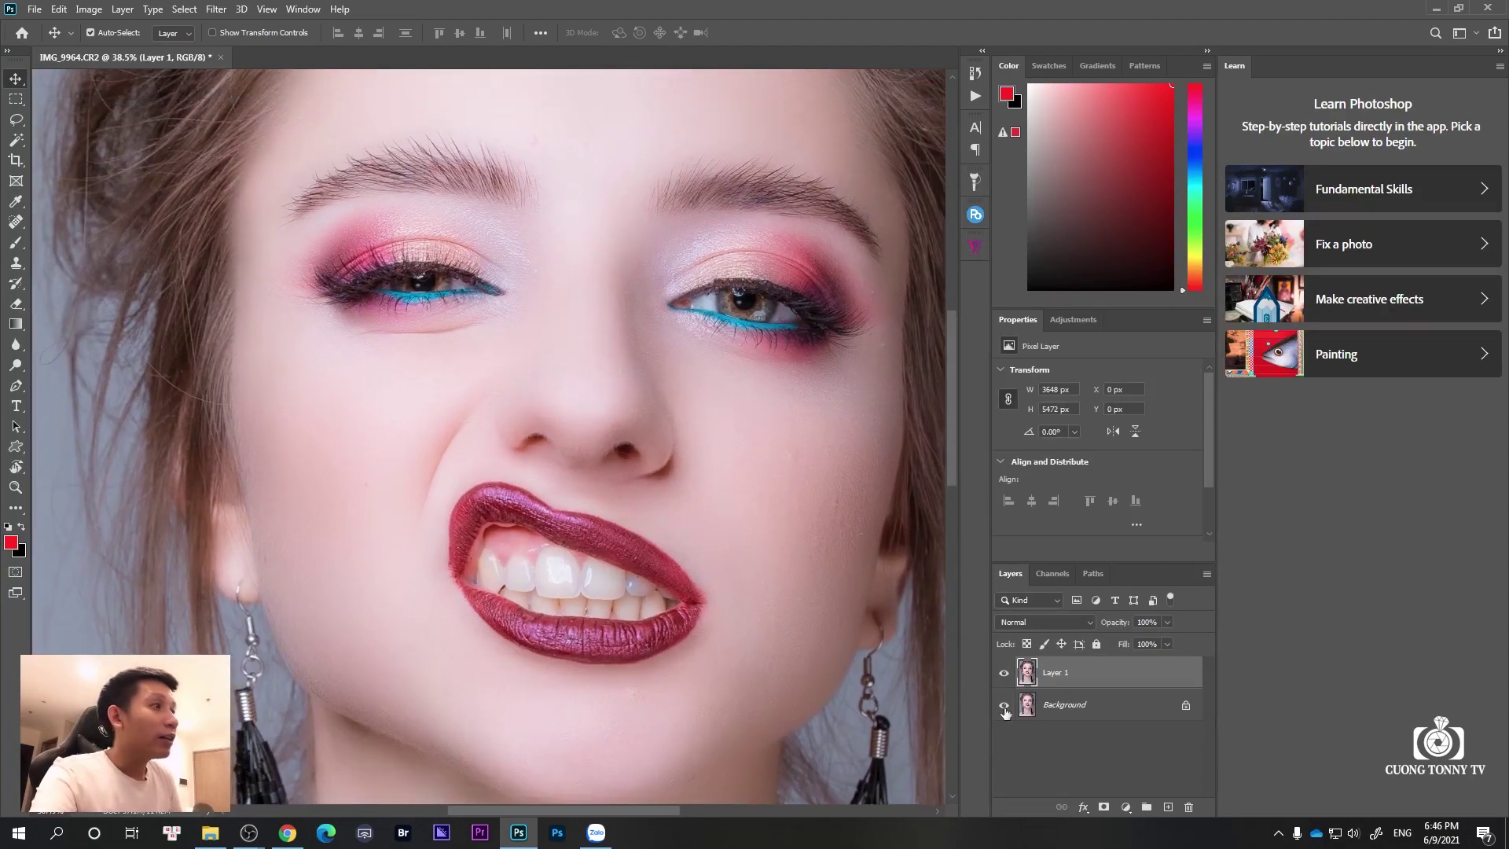
Add a black layer mask to Layer 1 and target the mask
{"action": "left_click", "coordinate": [1101, 807], "text": "alt"}
{"action": "left_click", "coordinate": [681, 441]}
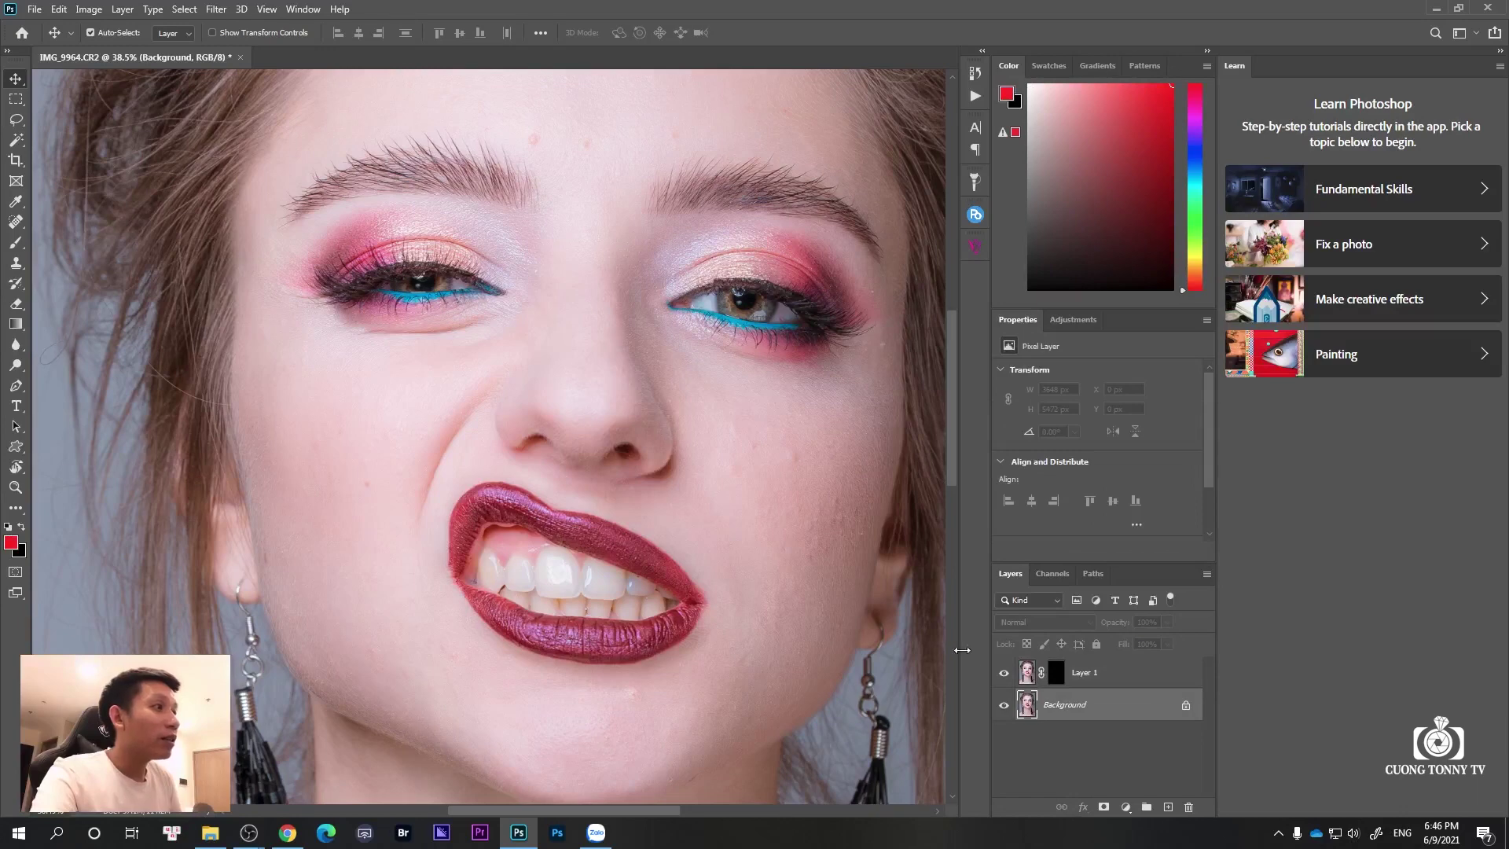
{"action": "left_click", "coordinate": [1055, 674]}
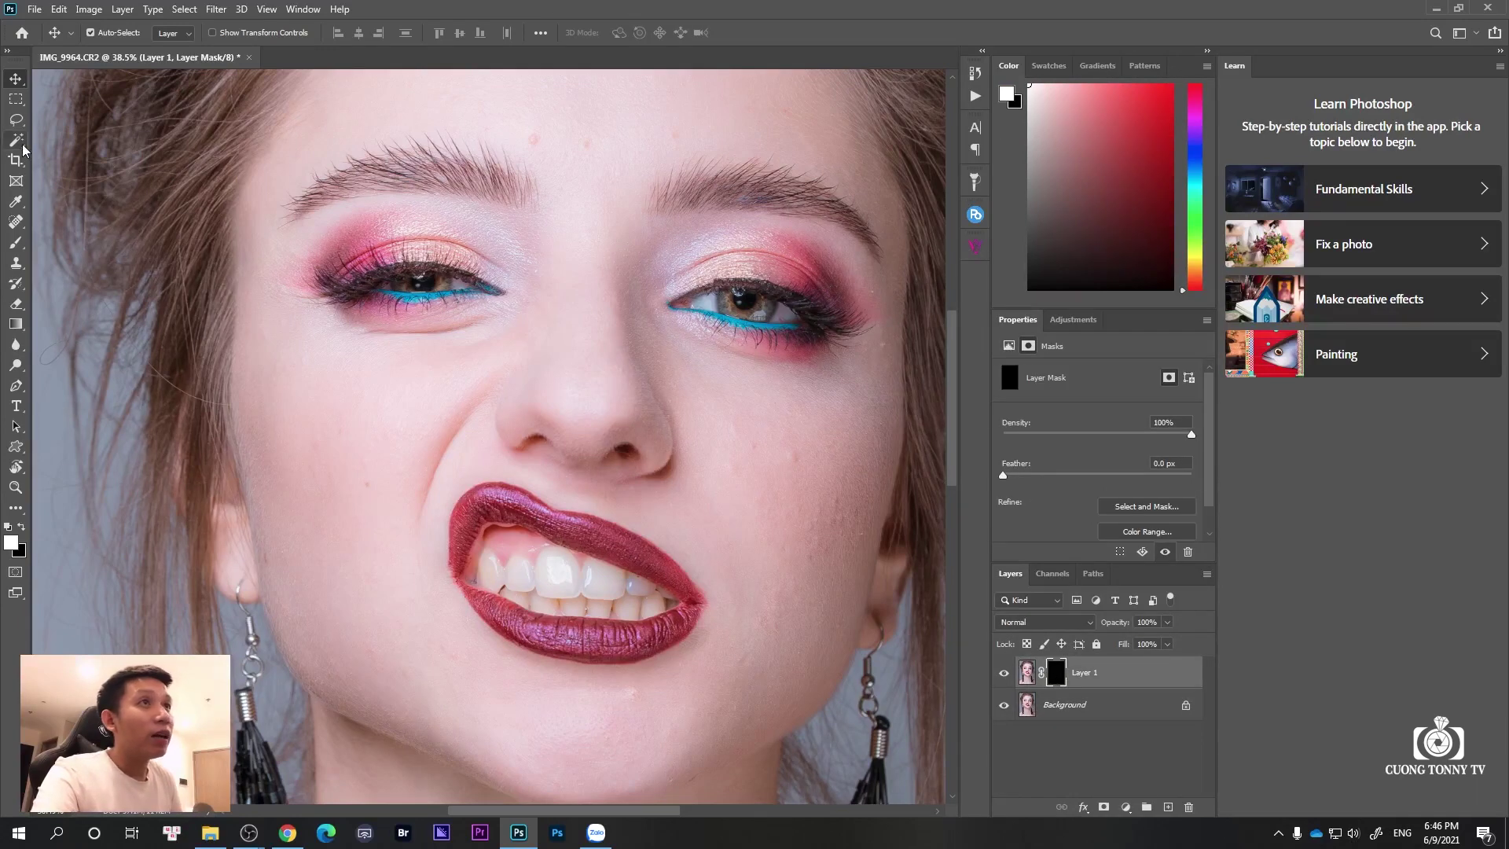
Select the Brush tool with 41% flow and size 322
{"action": "left_click", "coordinate": [16, 242]}
{"action": "right_click", "coordinate": [15, 242]}
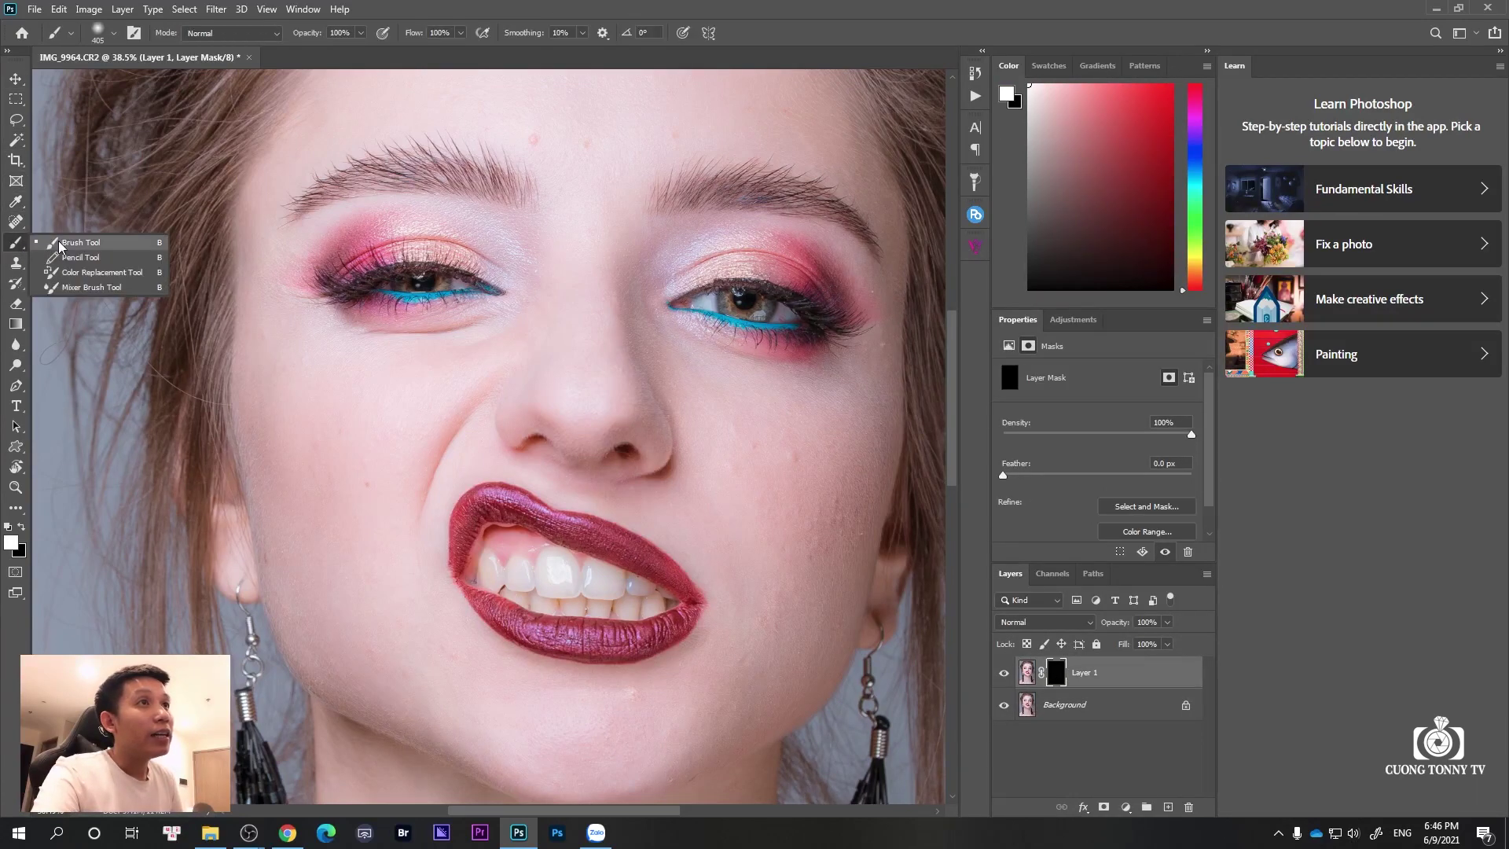
{"action": "left_click", "coordinate": [71, 240]}
{"action": "left_click", "coordinate": [461, 32]}
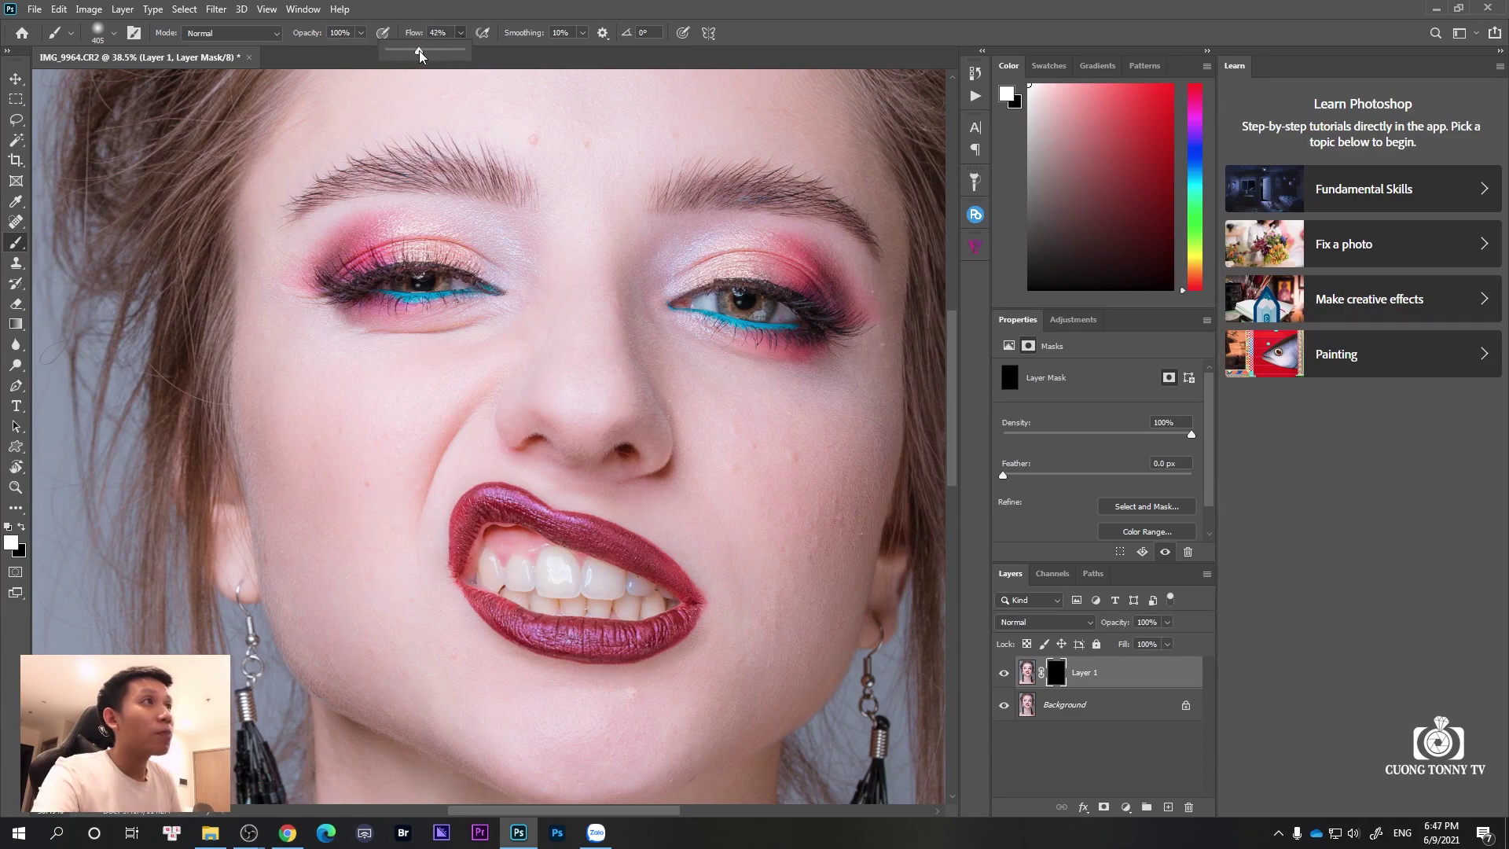
{"action": "left_click_drag", "start_coordinate": [416, 50], "coordinate": [418, 50]}
{"action": "left_click_drag", "start_coordinate": [497, 323], "coordinate": [382, 293]}
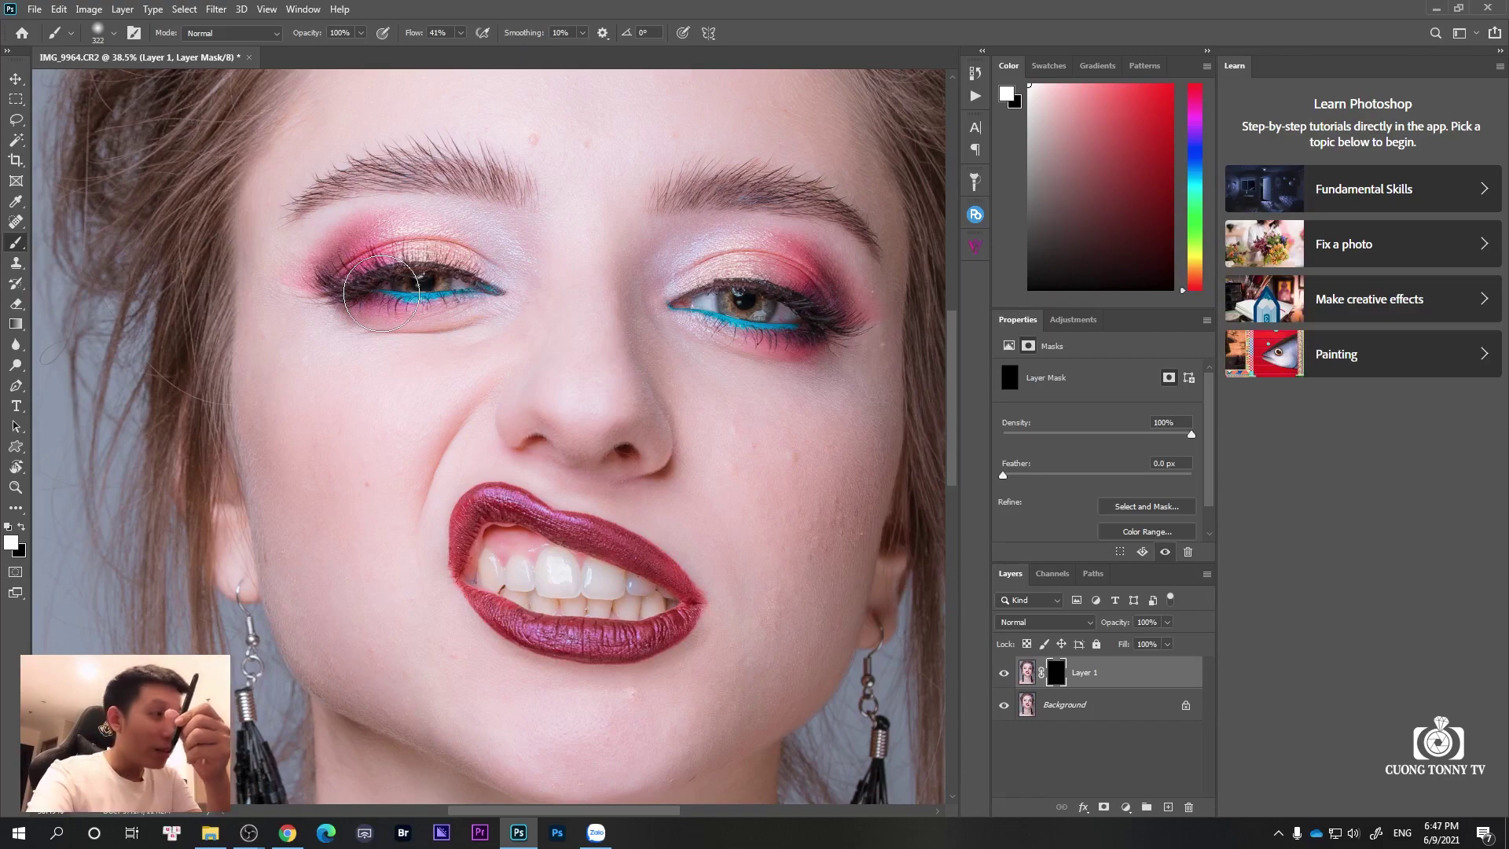
{"action": "left_click", "coordinate": [1279, 834]}
Set the XP-PEN tablet work area to a custom region X 582, Y 355, 417×269
{"action": "left_click", "coordinate": [1291, 756]}
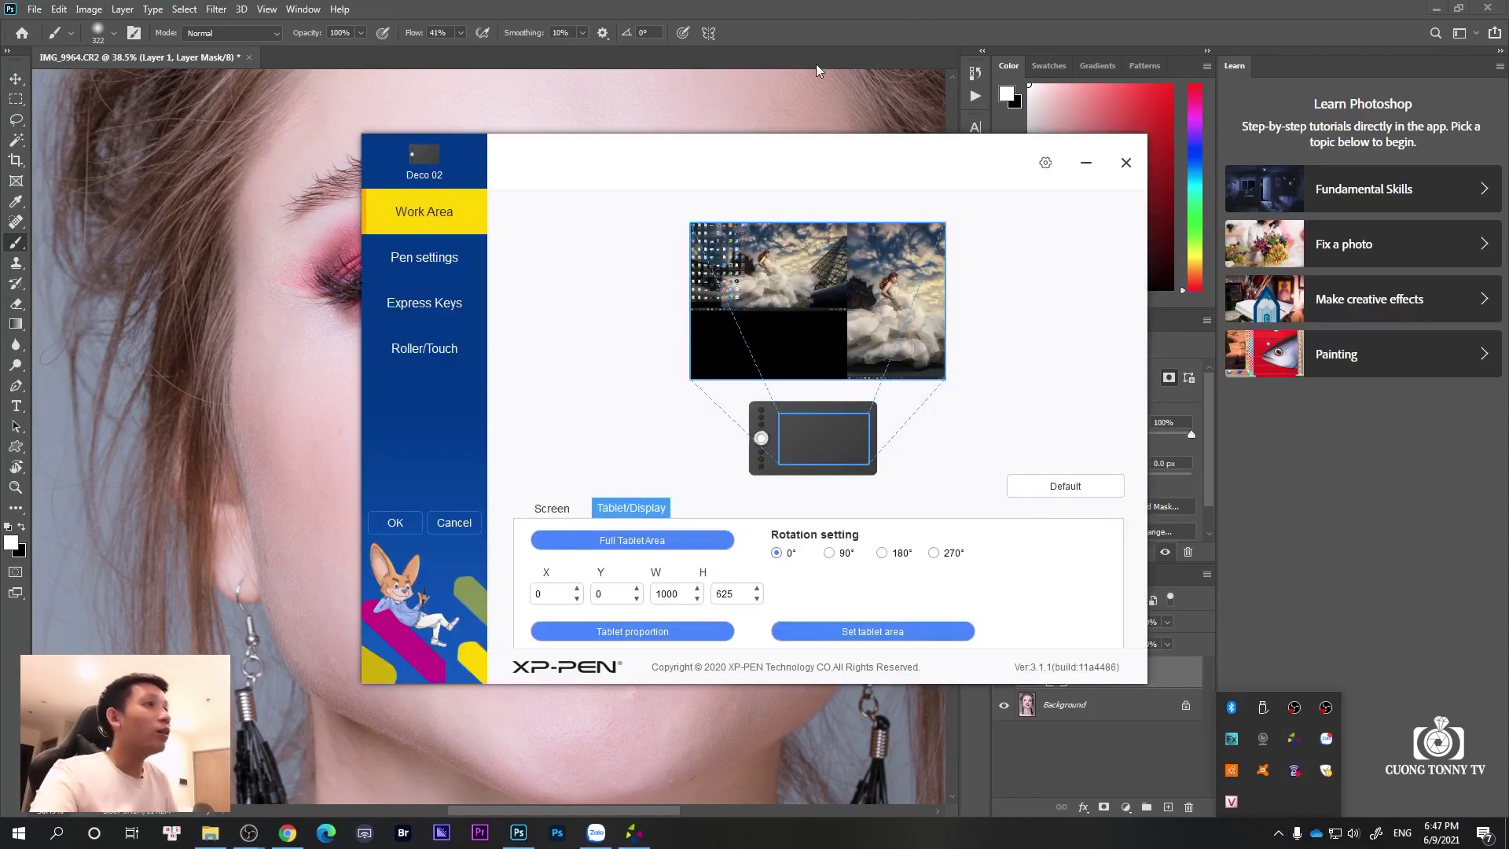
{"action": "left_click_drag", "start_coordinate": [737, 155], "coordinate": [704, 161]}
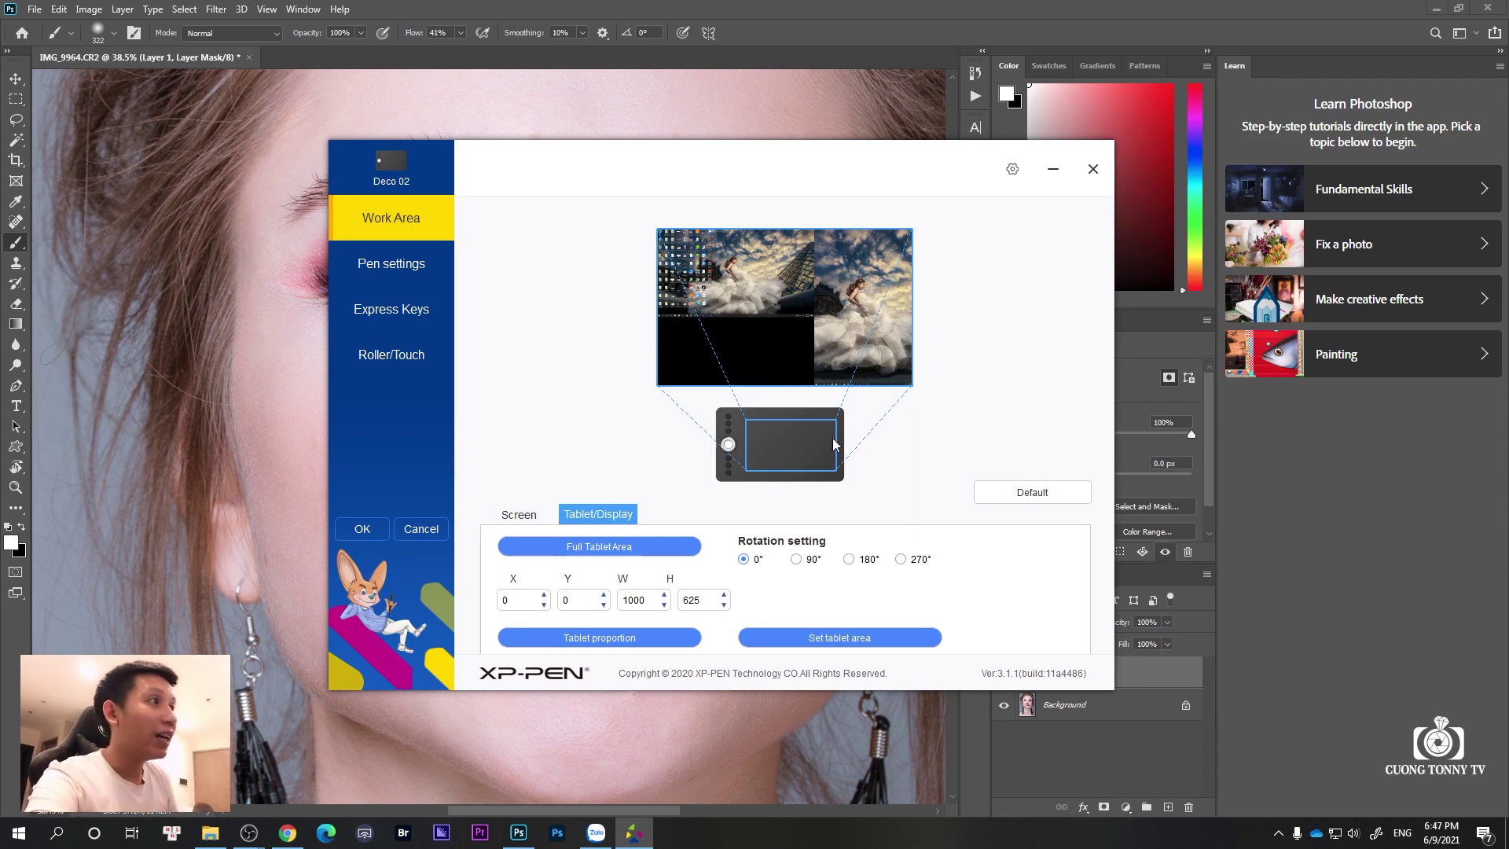
{"action": "mouse_move", "coordinate": [805, 447]}
{"action": "left_mouse_down"}
{"action": "mouse_move", "coordinate": [857, 487]}
{"action": "mouse_move", "coordinate": [841, 467]}
{"action": "left_mouse_up"}
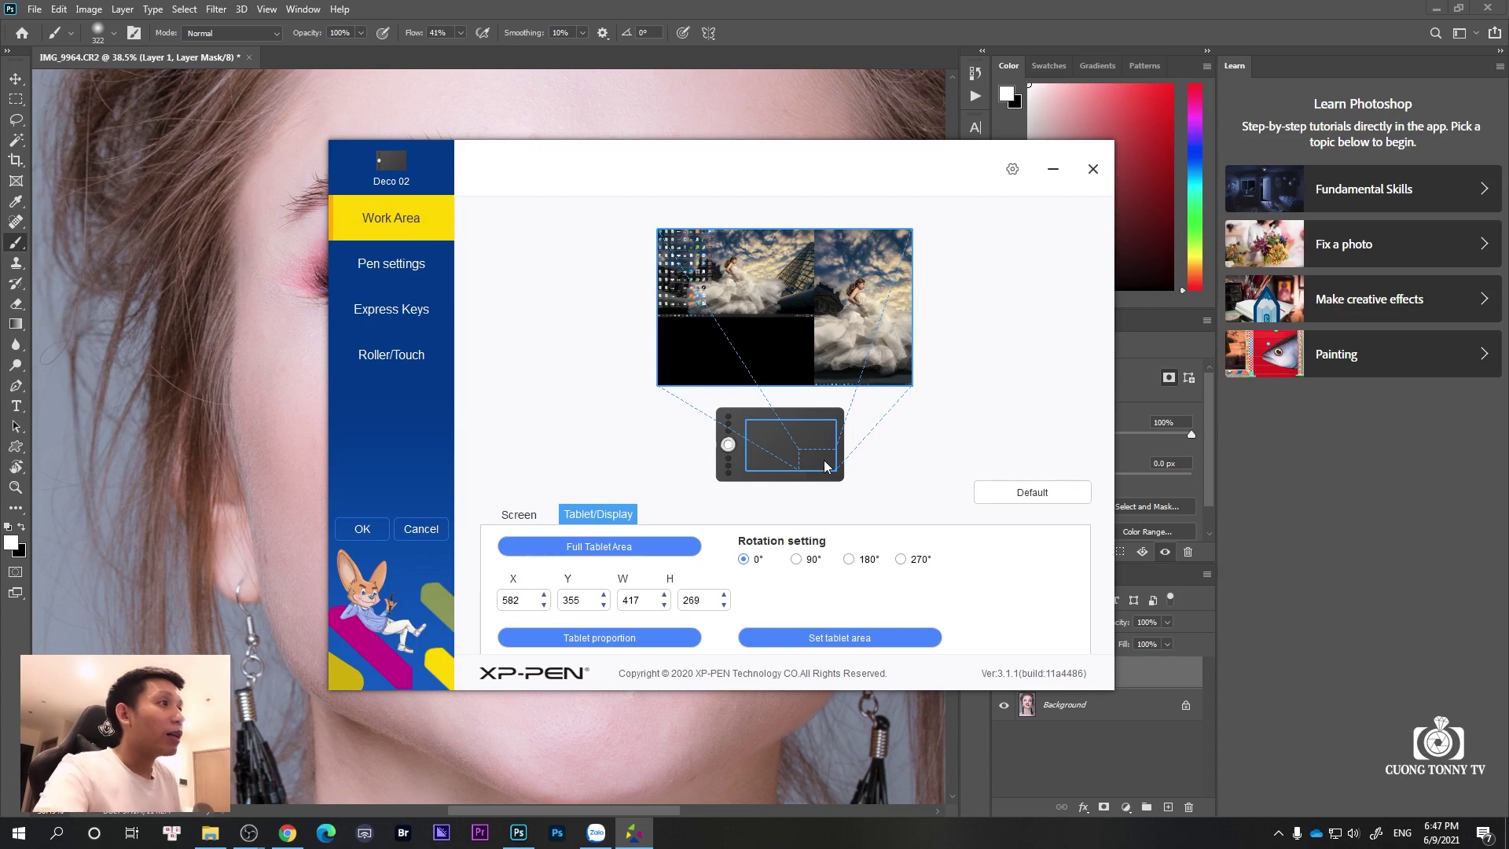
Assign XP-PEN express key K5 a custom Space keyboard shortcut
{"action": "left_click", "coordinate": [391, 264]}
{"action": "left_click", "coordinate": [380, 311]}
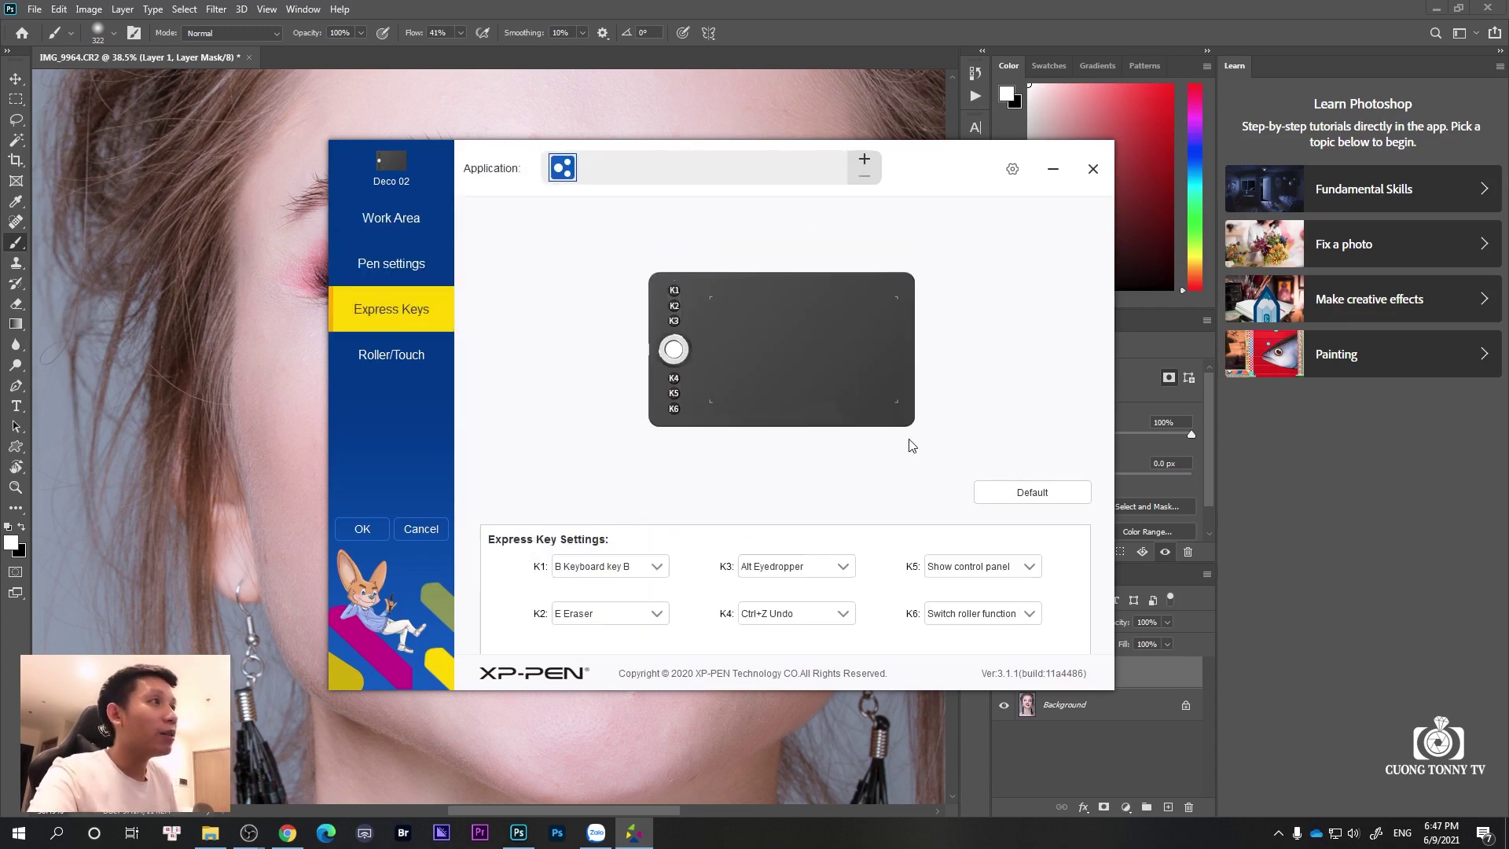
{"action": "left_click", "coordinate": [971, 567]}
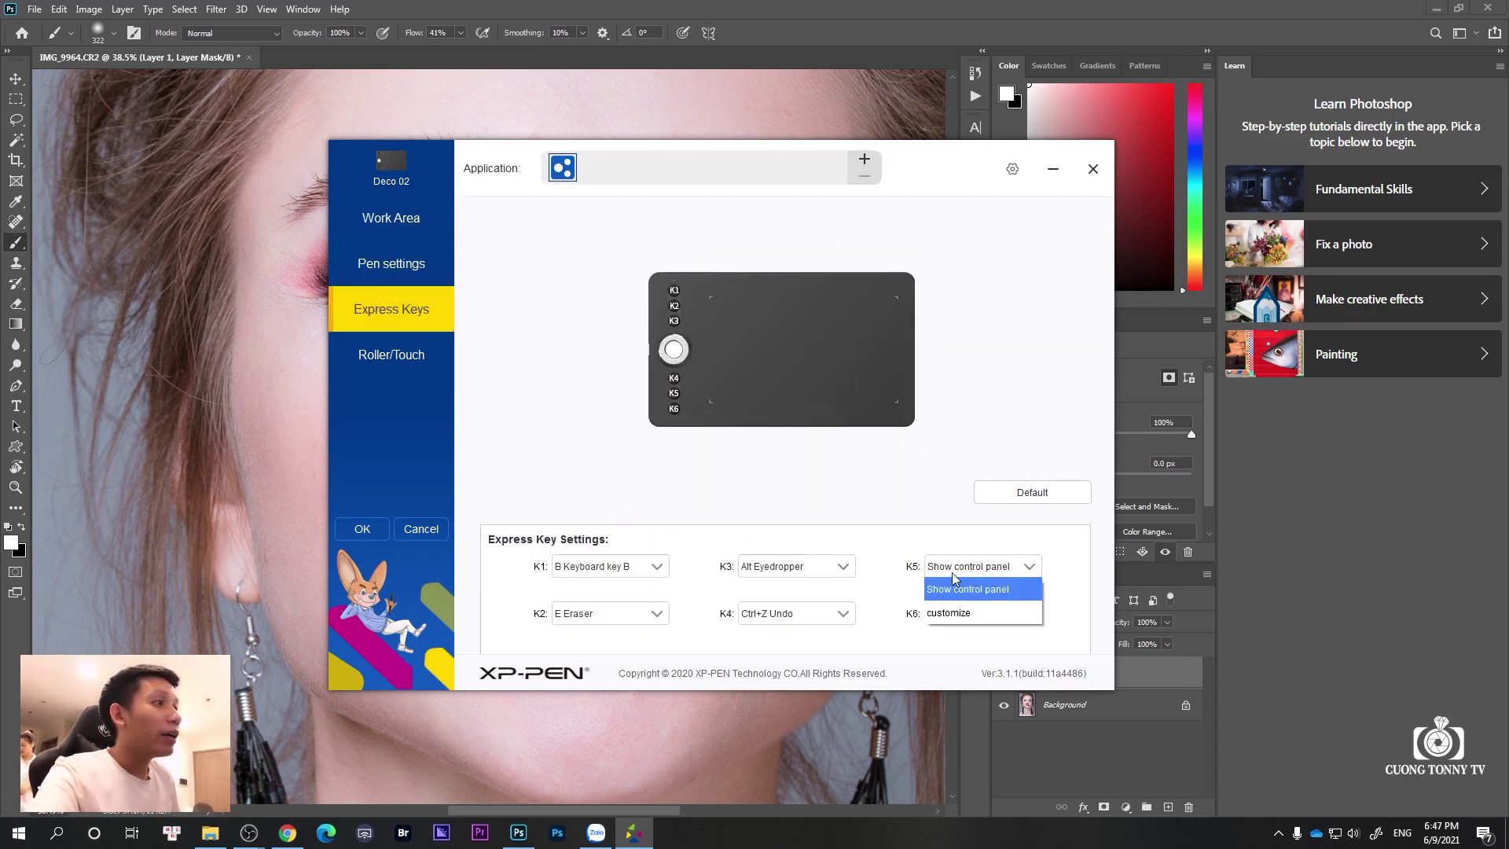
{"action": "left_click", "coordinate": [957, 586]}
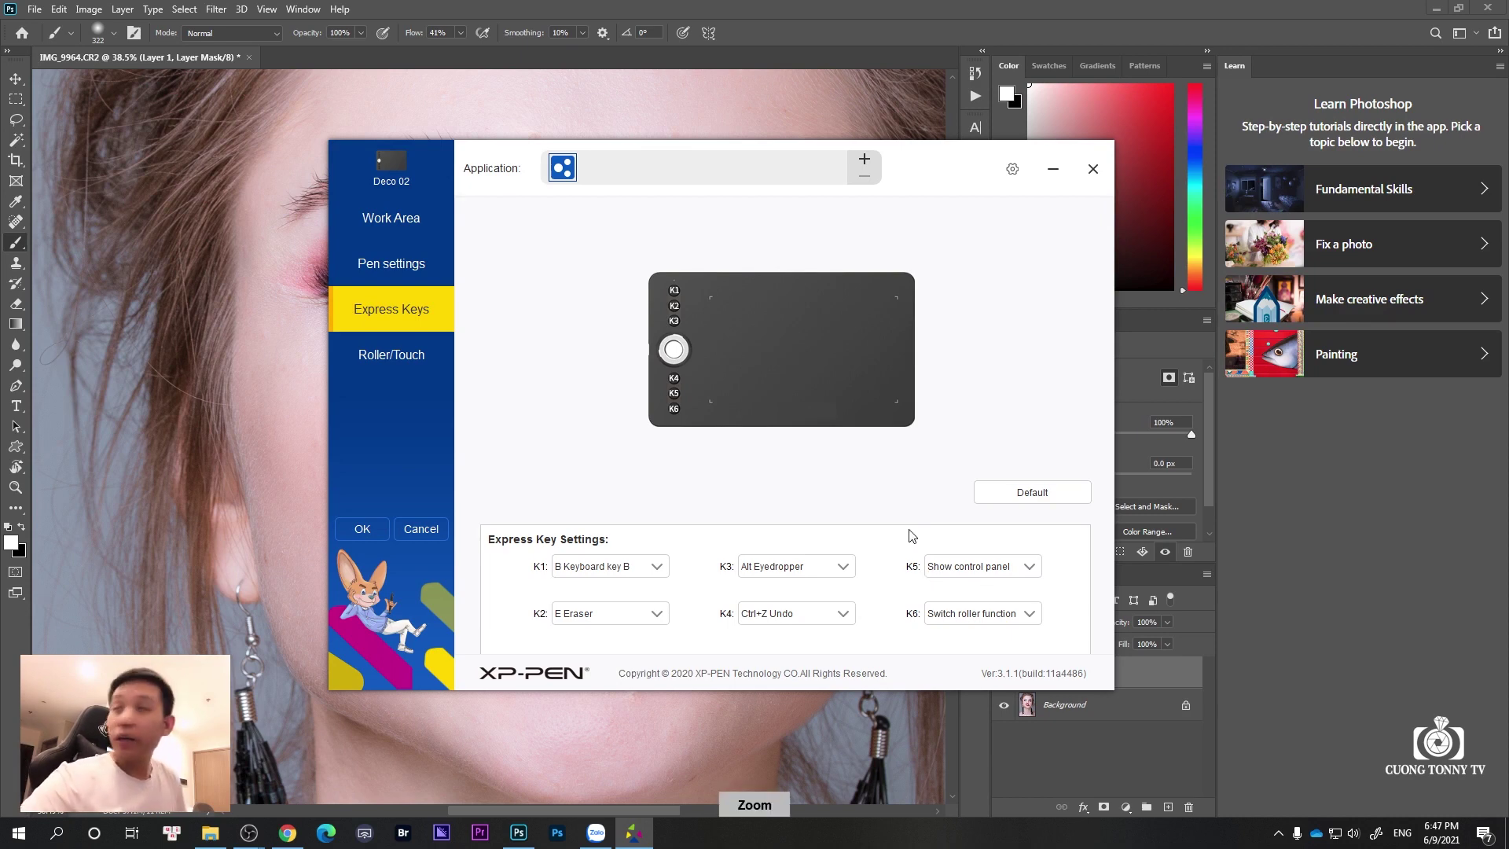
{"action": "left_click", "coordinate": [975, 569]}
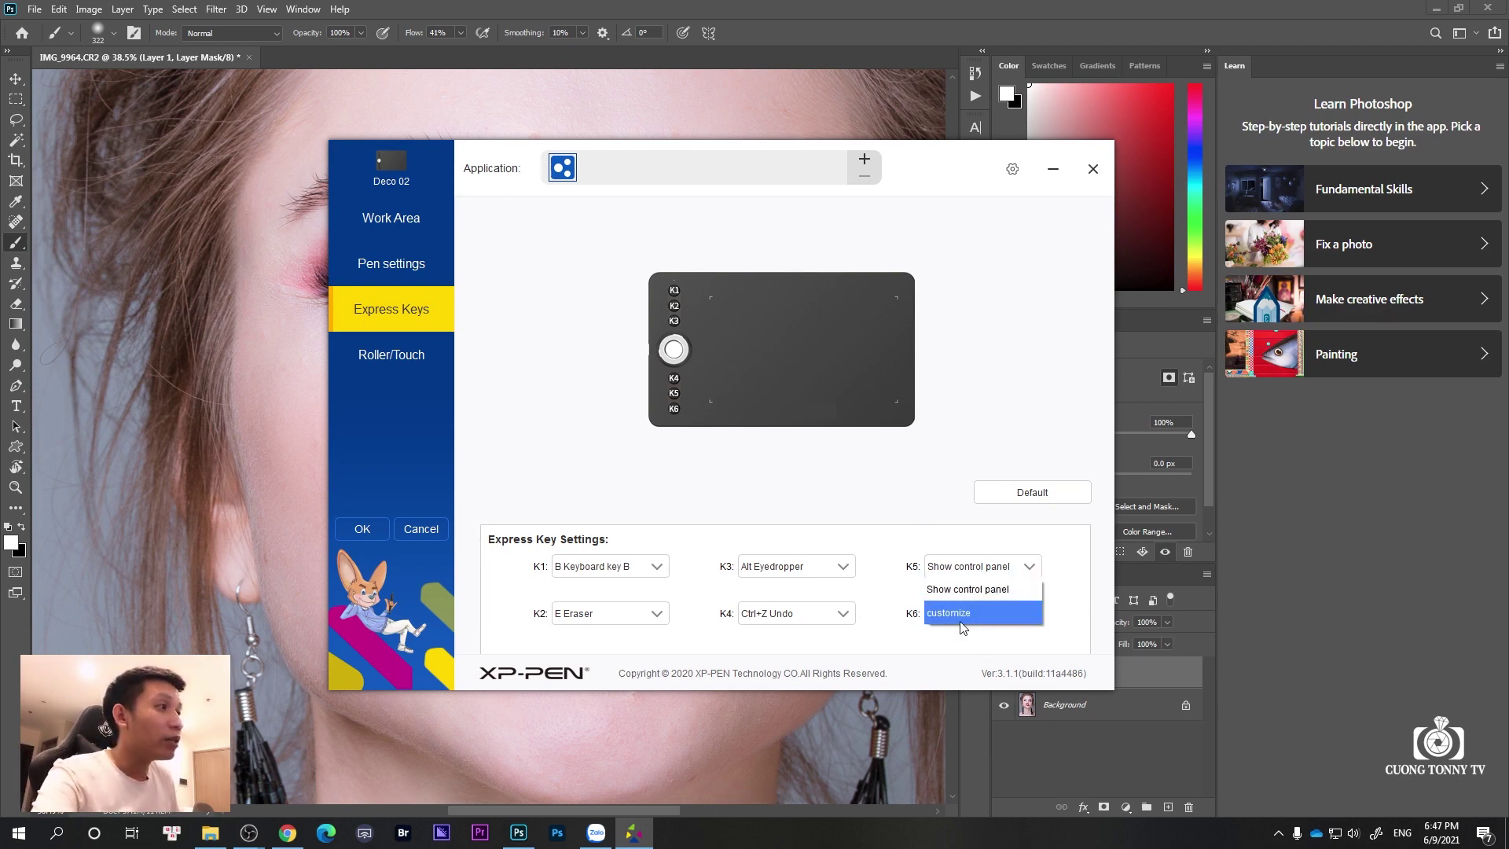
{"action": "left_click", "coordinate": [973, 623]}
{"action": "key", "text": "space"}
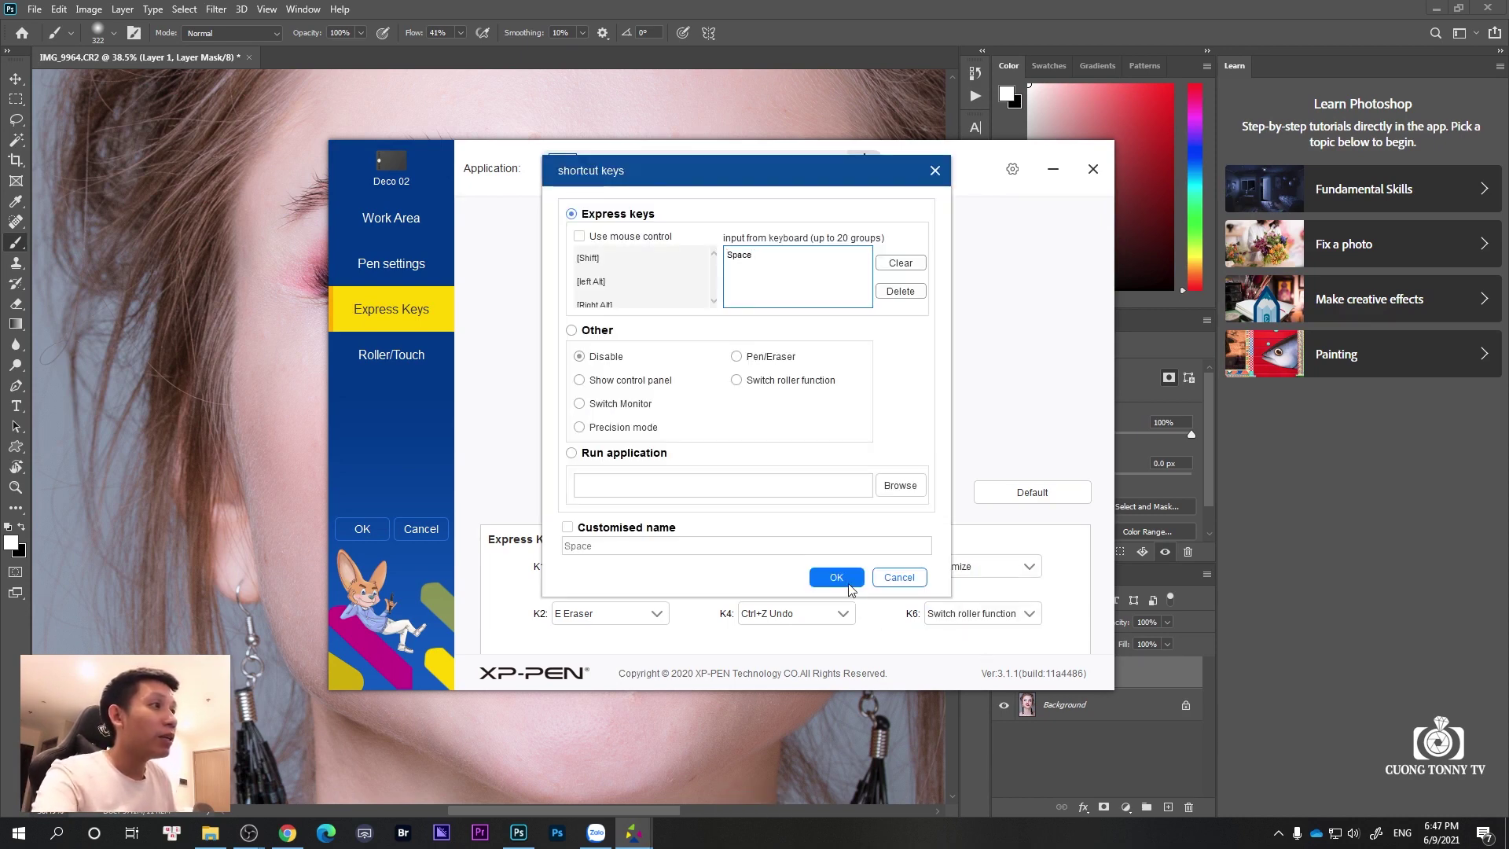
{"action": "left_click", "coordinate": [836, 578]}
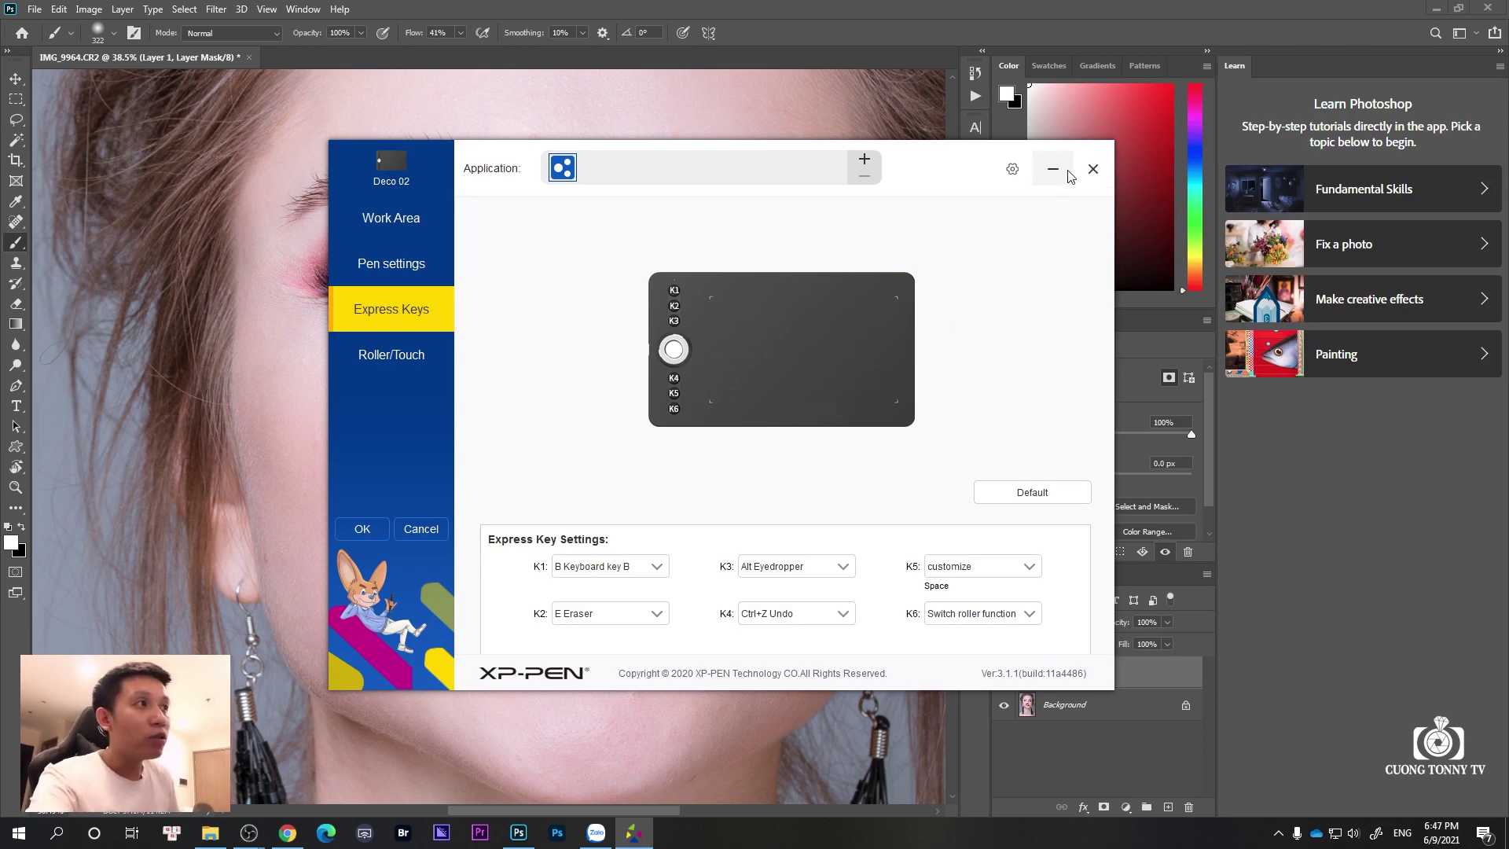
Assign express key K6 a custom Z shortcut and close the tablet settings
{"action": "left_click", "coordinate": [987, 622]}
{"action": "left_click", "coordinate": [971, 644]}
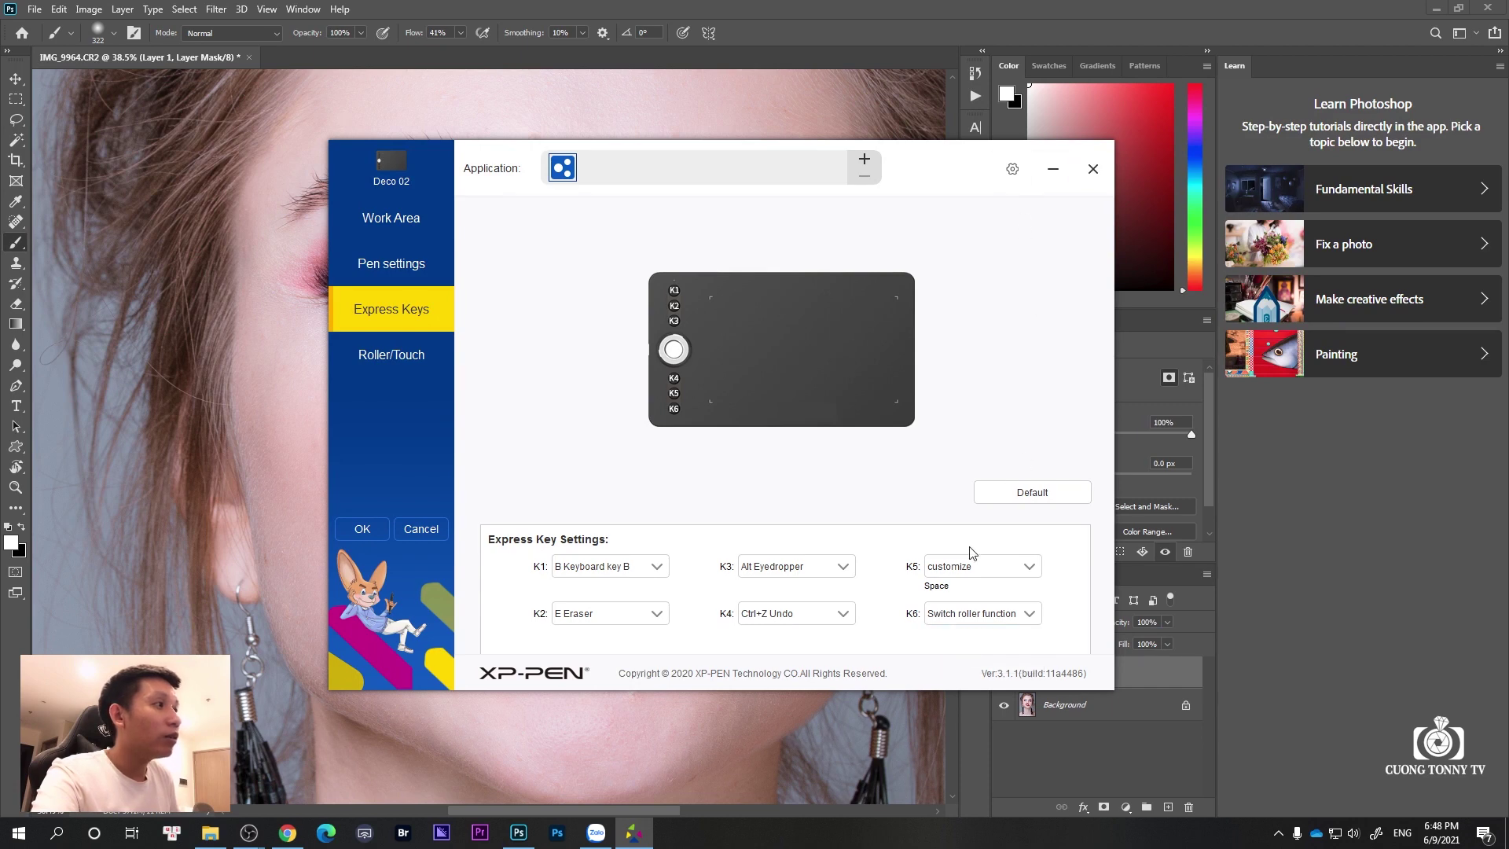
{"action": "left_click", "coordinate": [978, 616]}
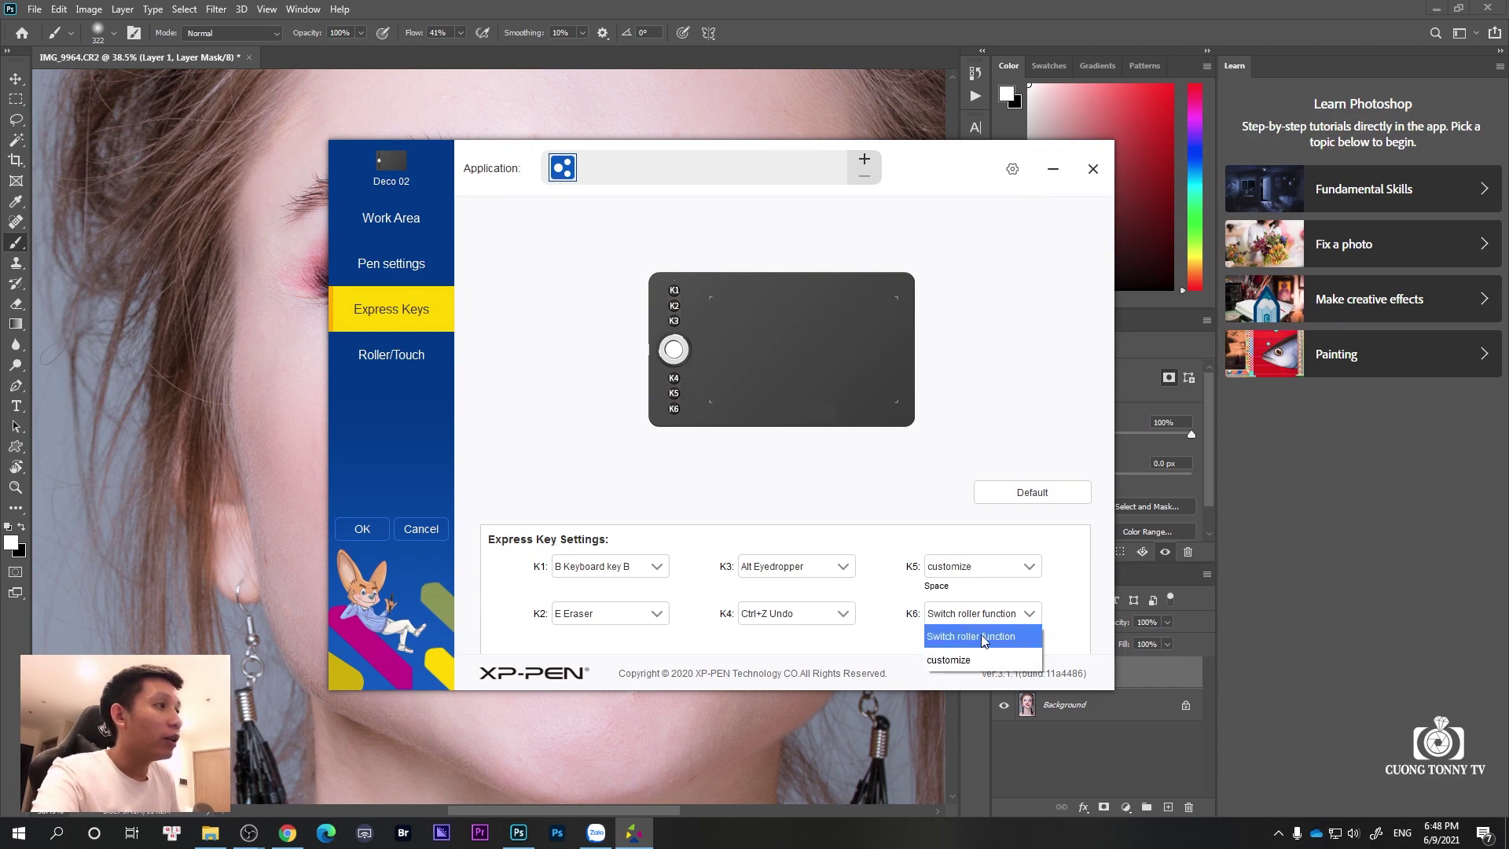
{"action": "left_click", "coordinate": [969, 660]}
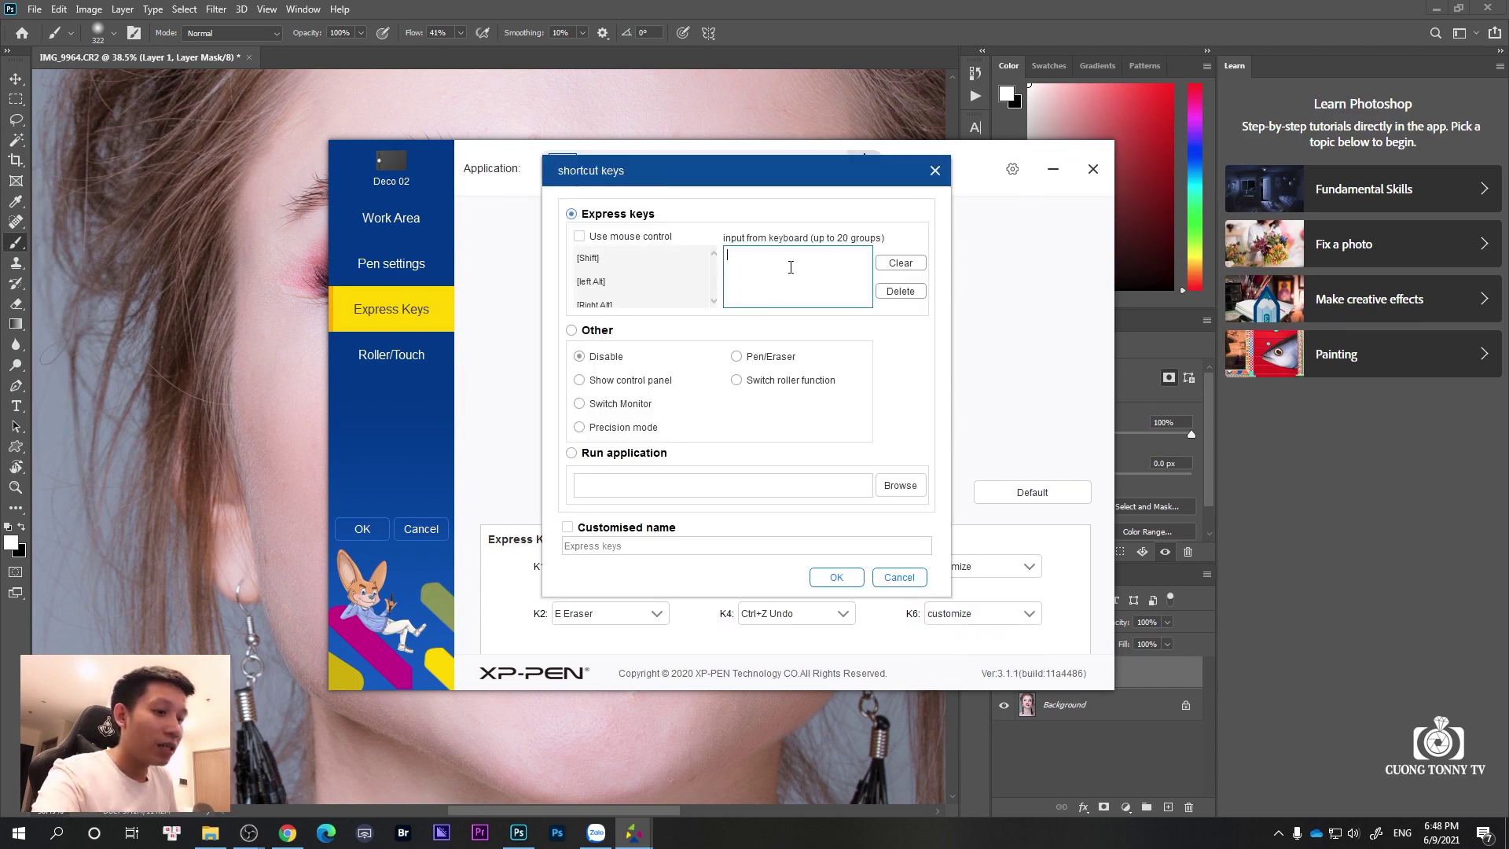
{"action": "key", "text": "z"}
{"action": "left_click", "coordinate": [836, 577]}
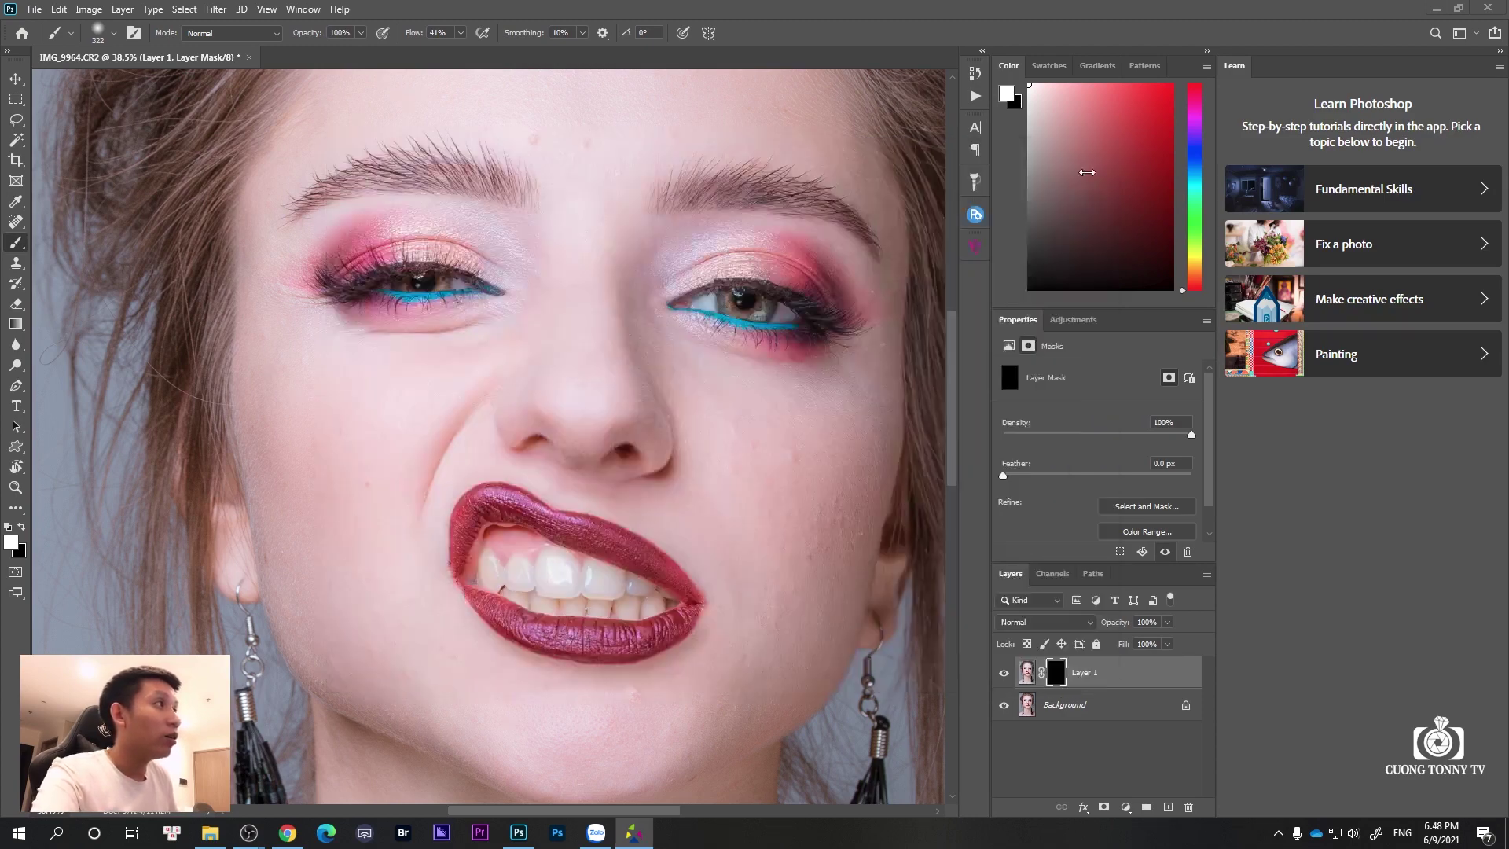
{"action": "left_click", "coordinate": [1093, 169]}
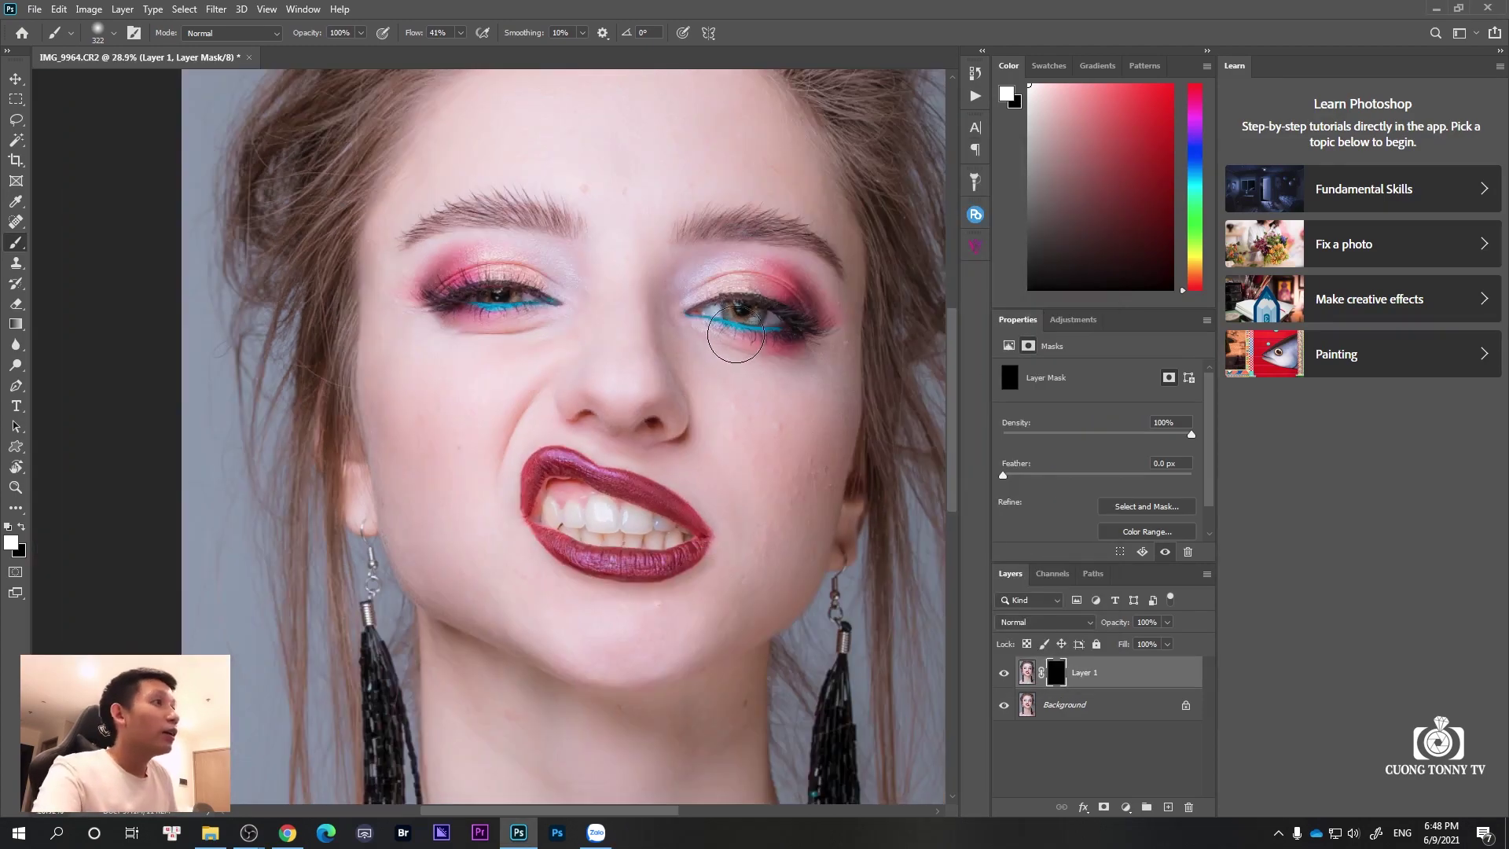
Undo and redo to restore Layer 1's black mask on the portrait
{"action": "scroll", "coordinate": [735, 334], "scroll_direction": "down", "scroll_amount": 1}
{"action": "scroll", "coordinate": [747, 377], "scroll_direction": "up", "scroll_amount": 2}
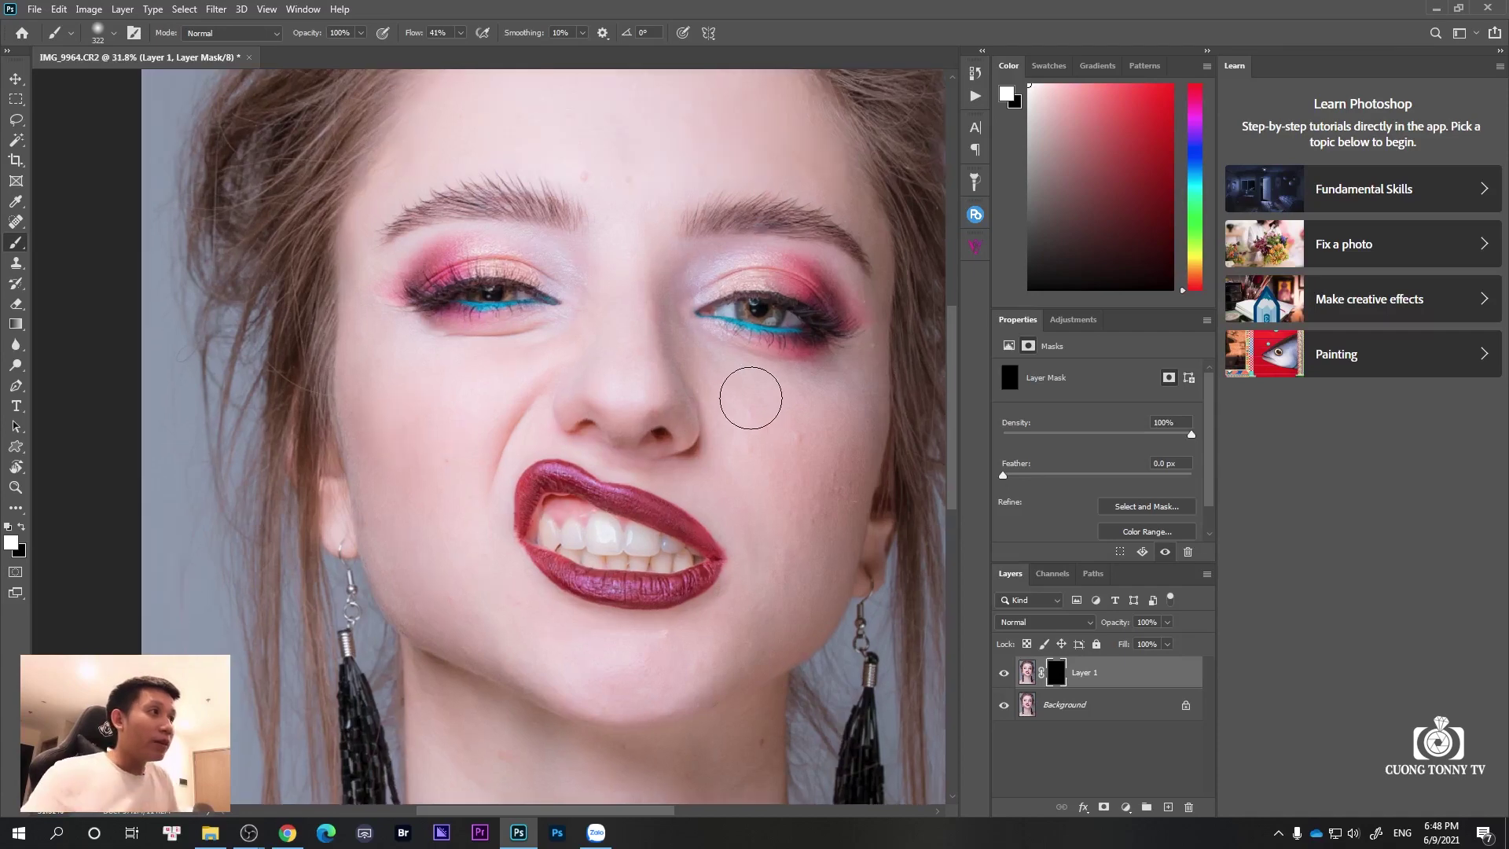
{"action": "scroll", "coordinate": [751, 398], "scroll_direction": "up", "scroll_amount": 1}
{"action": "key", "text": "ctrl+z"}
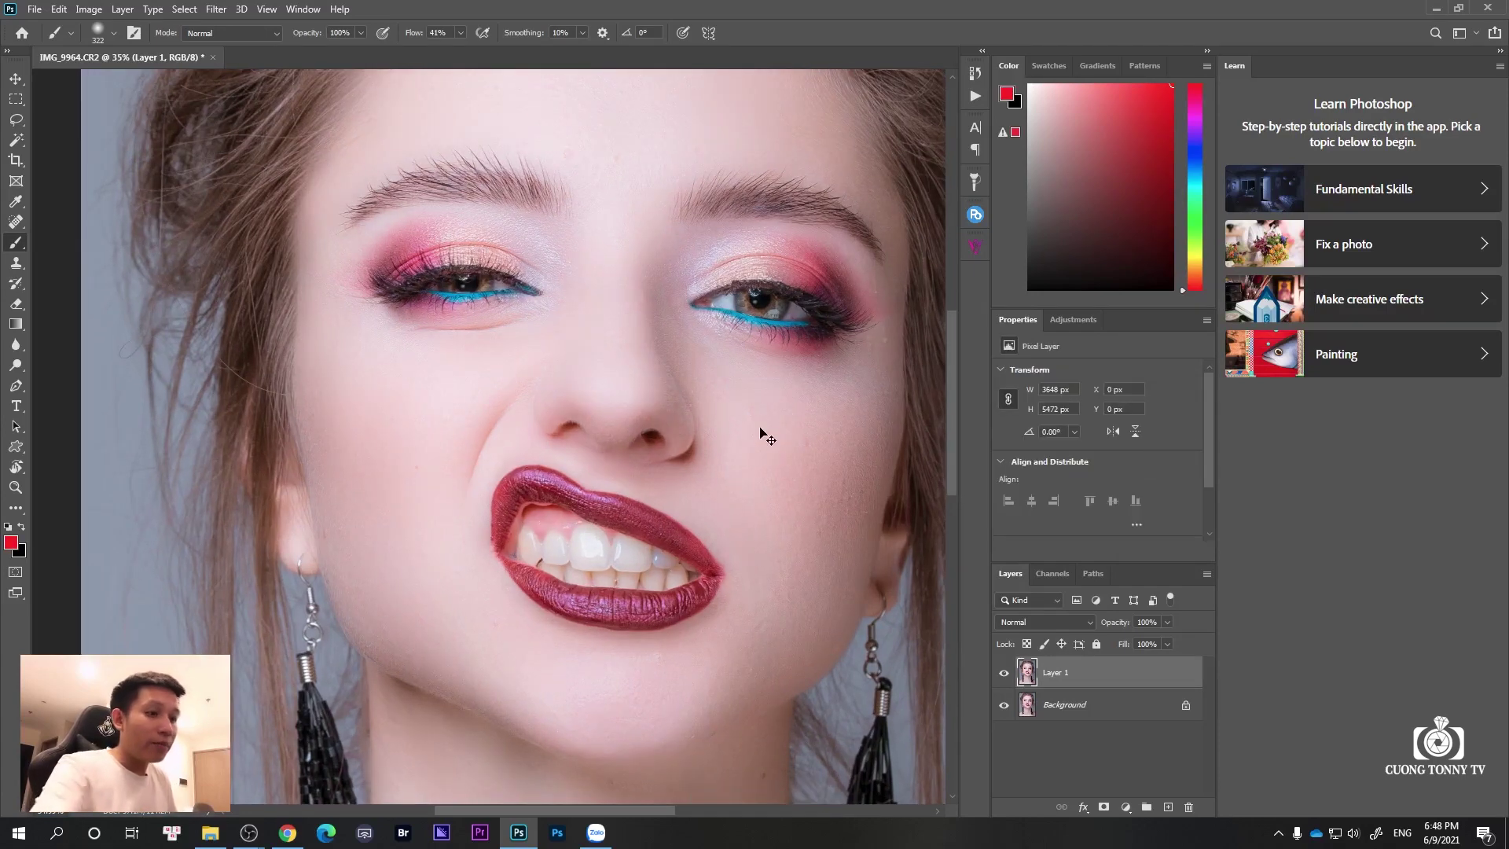
{"action": "scroll", "coordinate": [756, 415], "scroll_direction": "up", "scroll_amount": 1}
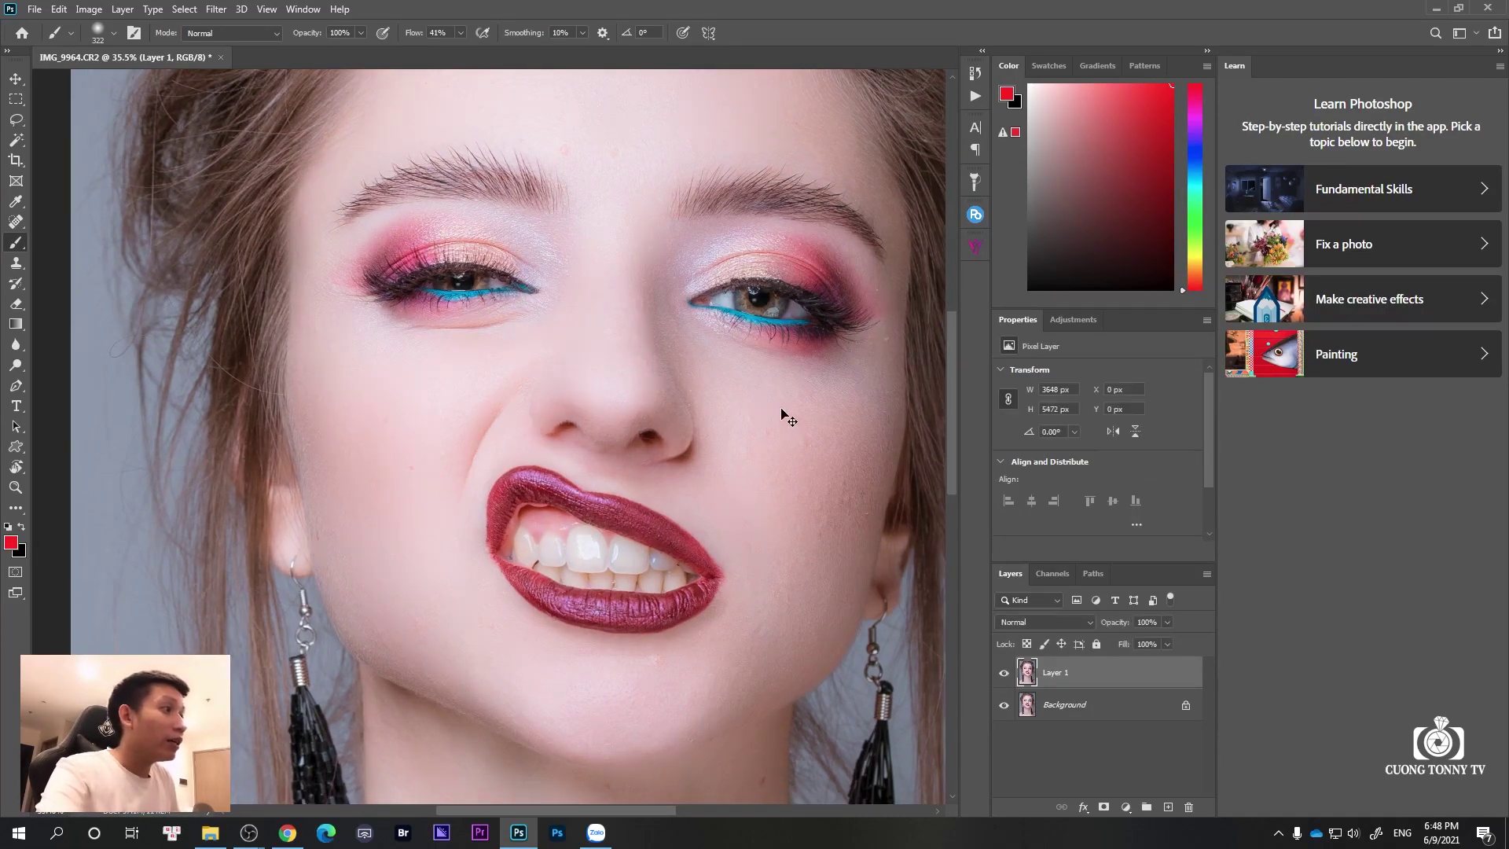
{"action": "key", "text": "ctrl+shift+z"}
{"action": "left_click_drag", "start_coordinate": [731, 425], "coordinate": [691, 419]}
Target Layer 1's mask, shrink the brush to 232 px and paint white over the cheek
{"action": "left_click", "coordinate": [1058, 672]}
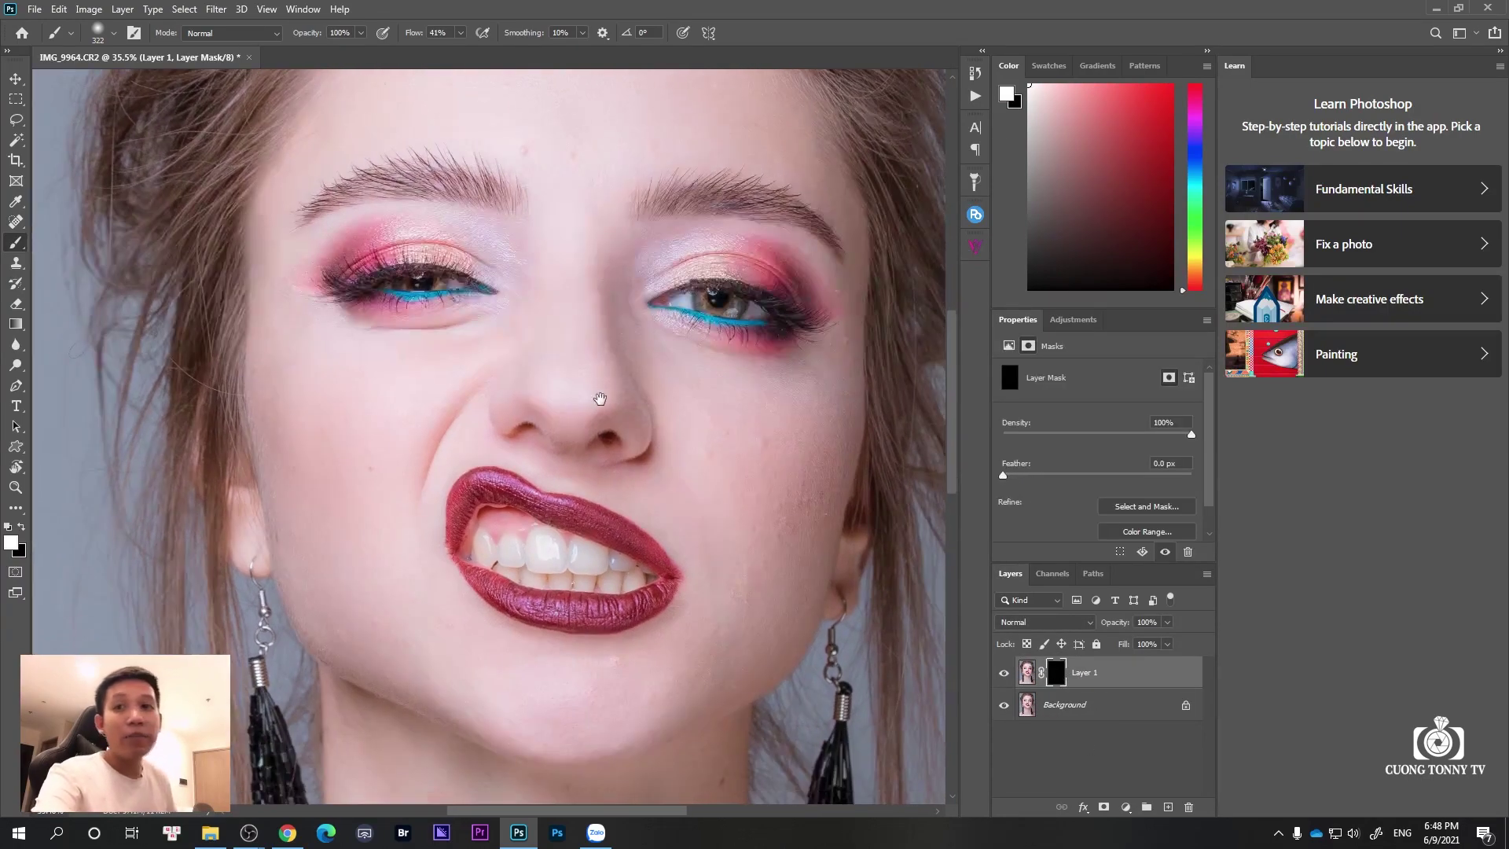
{"action": "left_click_drag", "start_coordinate": [589, 379], "coordinate": [559, 380]}
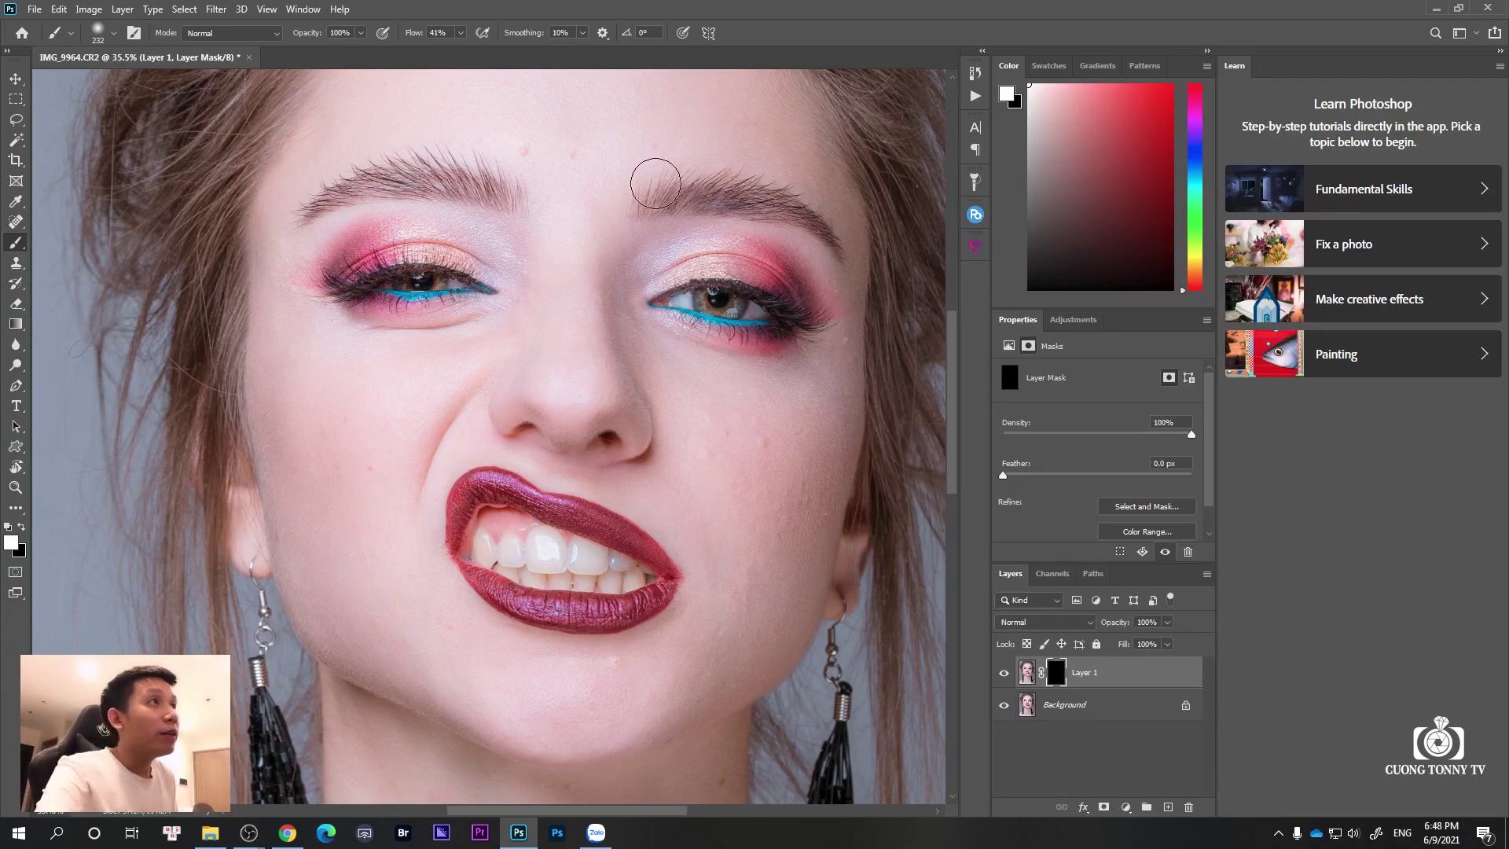
{"action": "left_click_drag", "start_coordinate": [743, 546], "coordinate": [692, 558]}
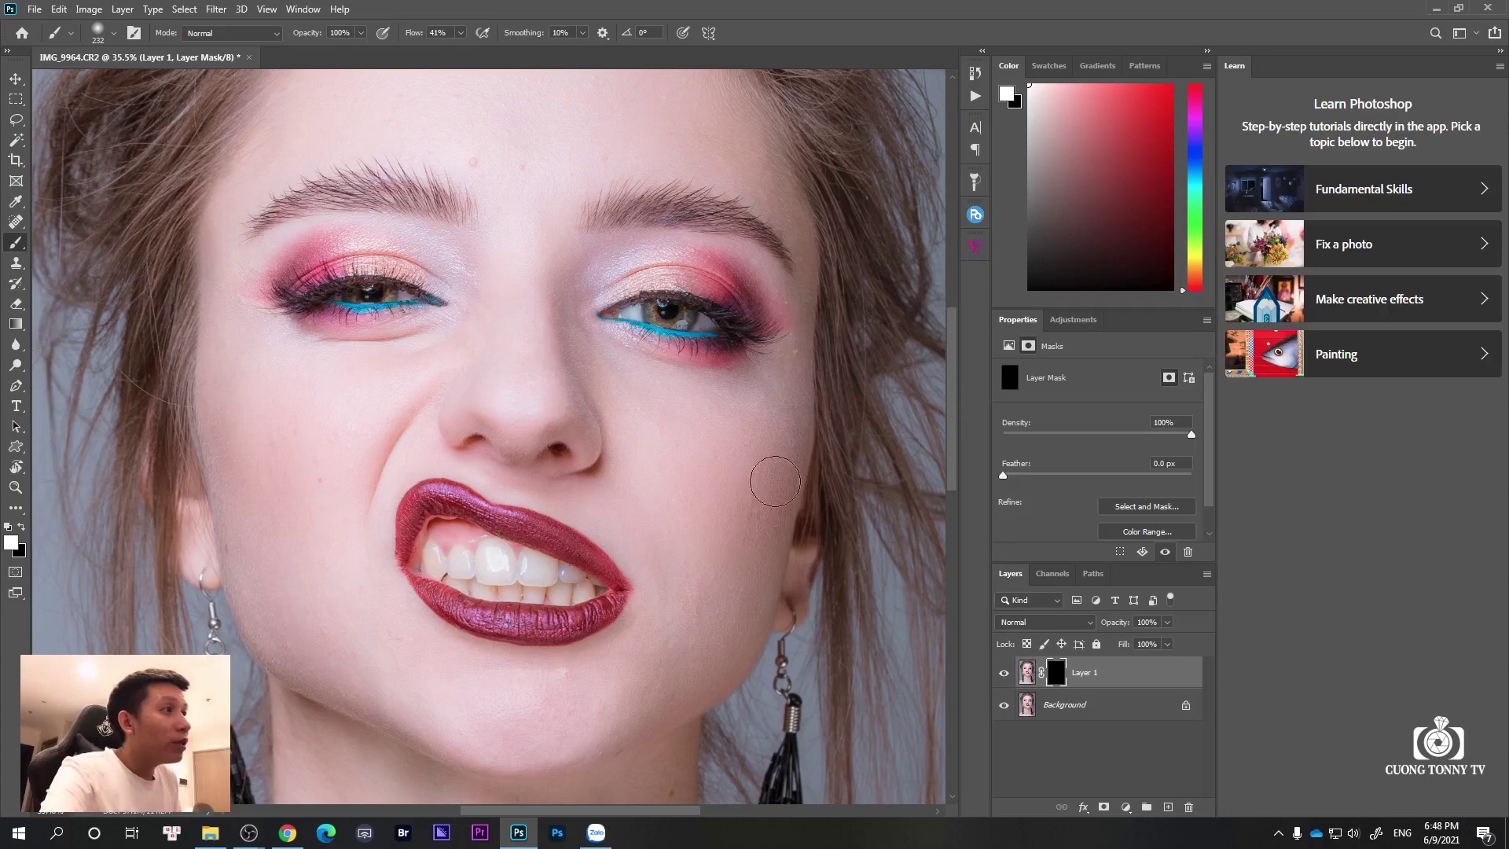
{"action": "mouse_move", "coordinate": [708, 263]}
{"action": "left_mouse_down"}
{"action": "mouse_move", "coordinate": [744, 297]}
{"action": "mouse_move", "coordinate": [611, 310]}
{"action": "left_mouse_up"}
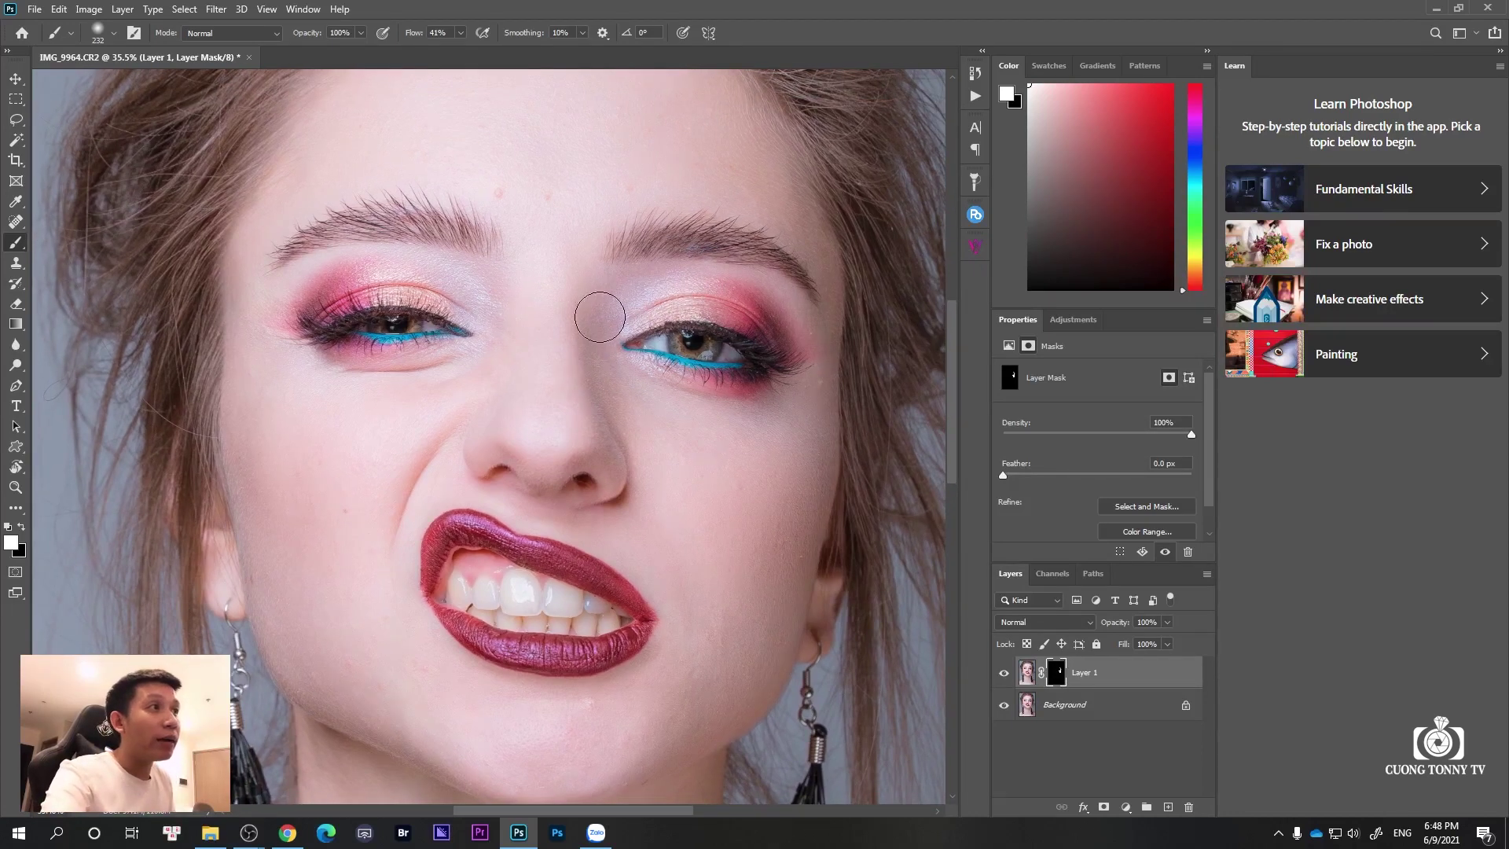
Pan and zoom over the eyes, lips, forehead, hairline and cheeks to check the masked skin
{"action": "left_click_drag", "start_coordinate": [678, 429], "coordinate": [661, 391]}
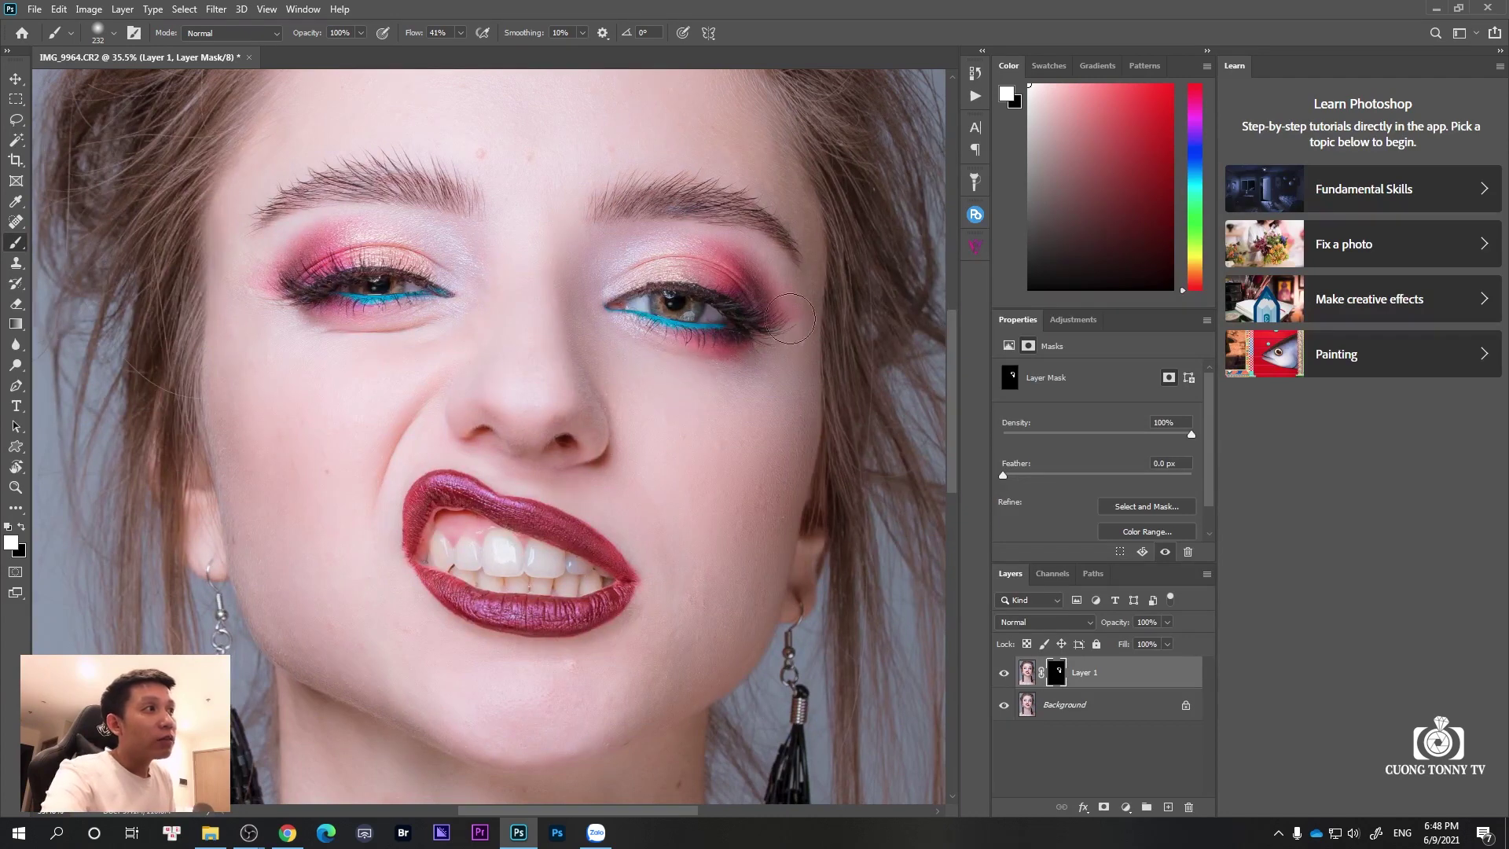
{"action": "scroll", "coordinate": [788, 327], "scroll_direction": "down", "scroll_amount": 3}
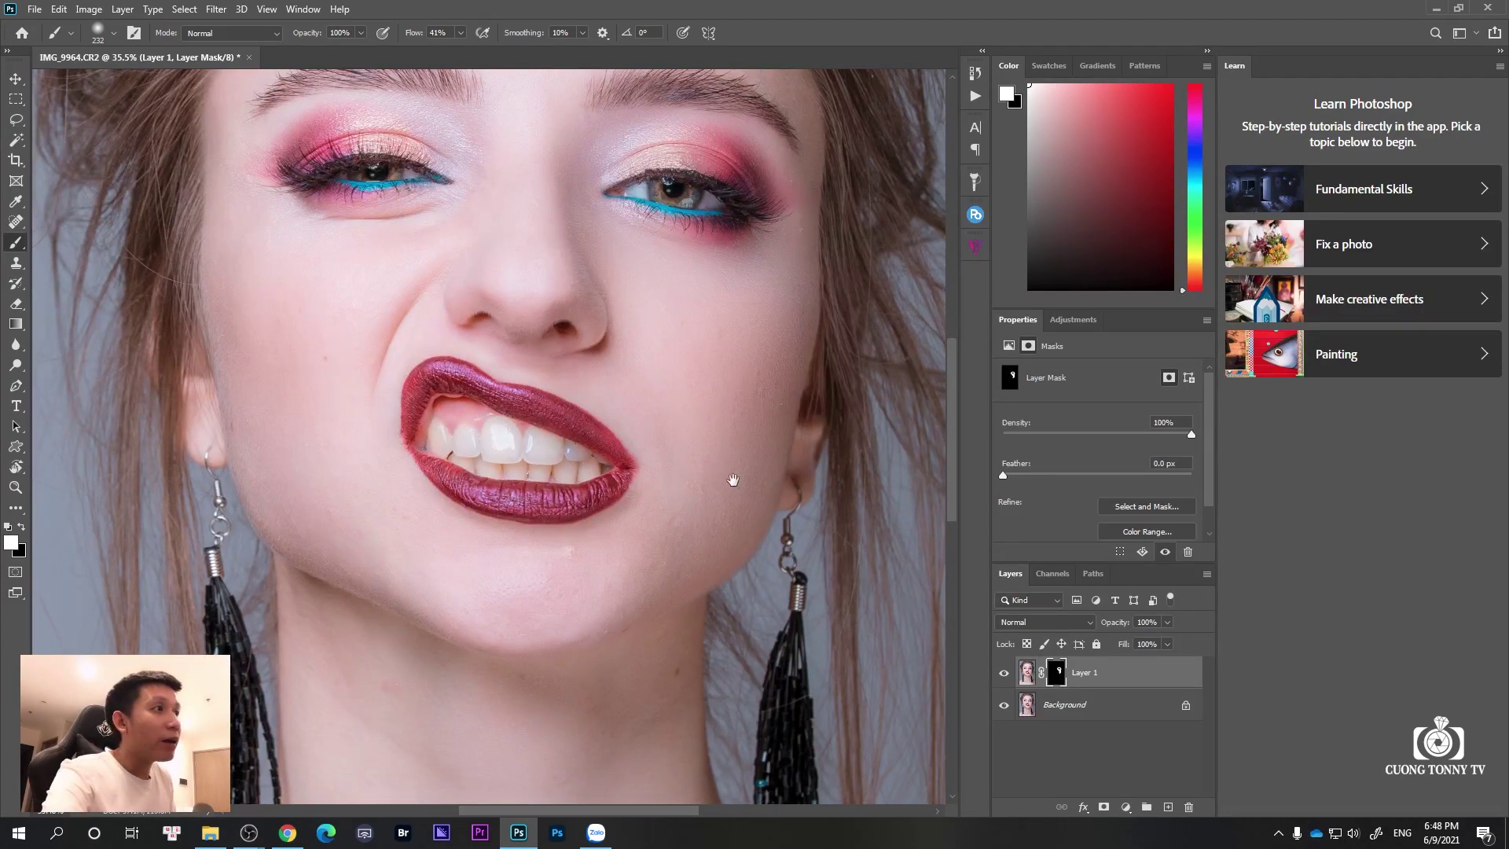
{"action": "left_click_drag", "start_coordinate": [732, 480], "coordinate": [714, 364]}
{"action": "left_click_drag", "start_coordinate": [672, 422], "coordinate": [705, 455]}
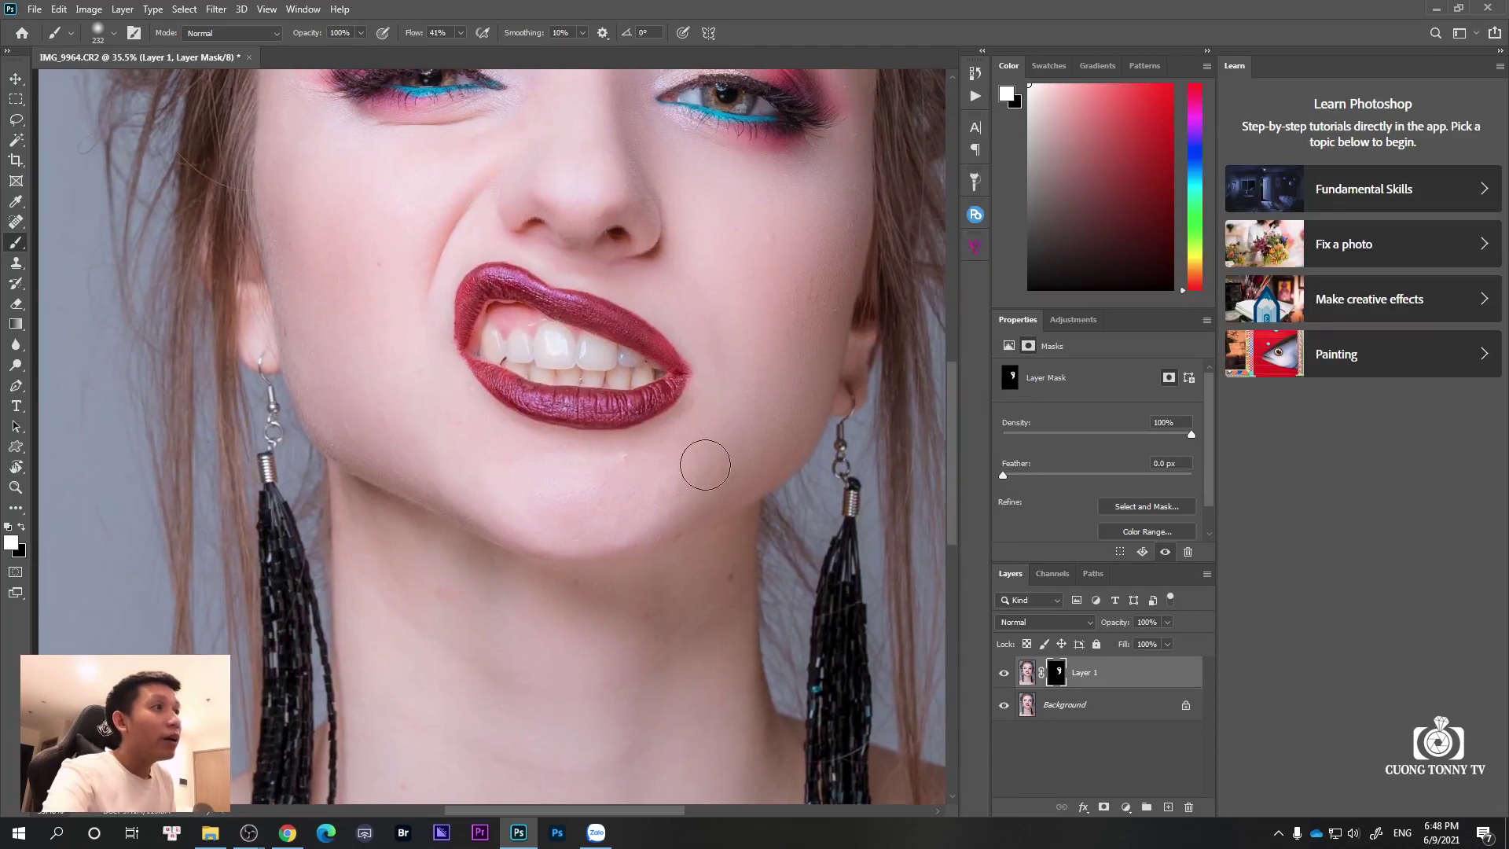
{"action": "left_click_drag", "start_coordinate": [606, 474], "coordinate": [684, 510]}
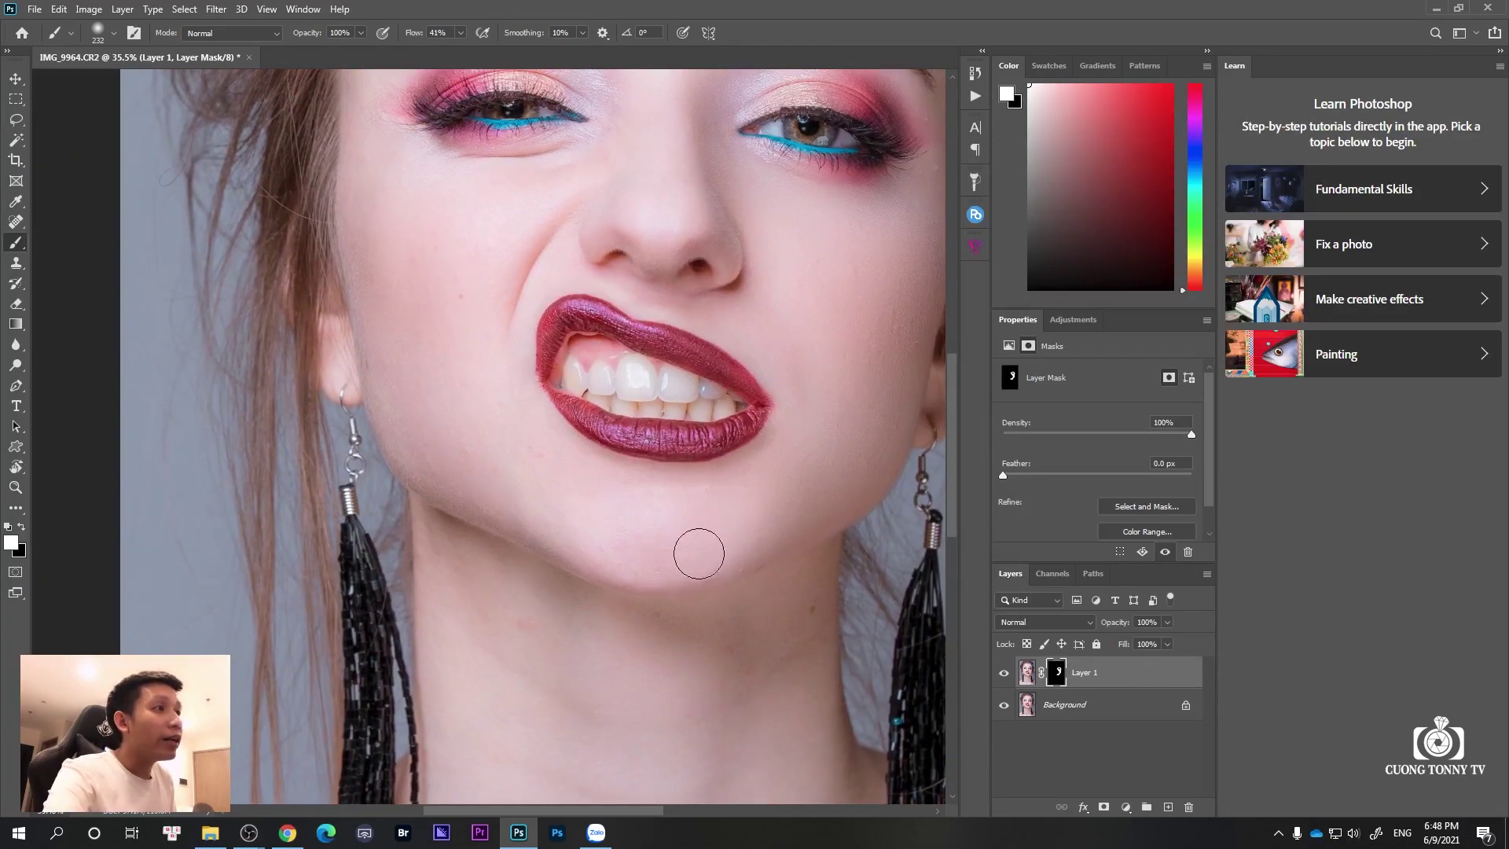
{"action": "scroll", "coordinate": [613, 574], "scroll_direction": "up", "scroll_amount": 3}
{"action": "scroll", "coordinate": [519, 586], "scroll_direction": "up", "scroll_amount": 4}
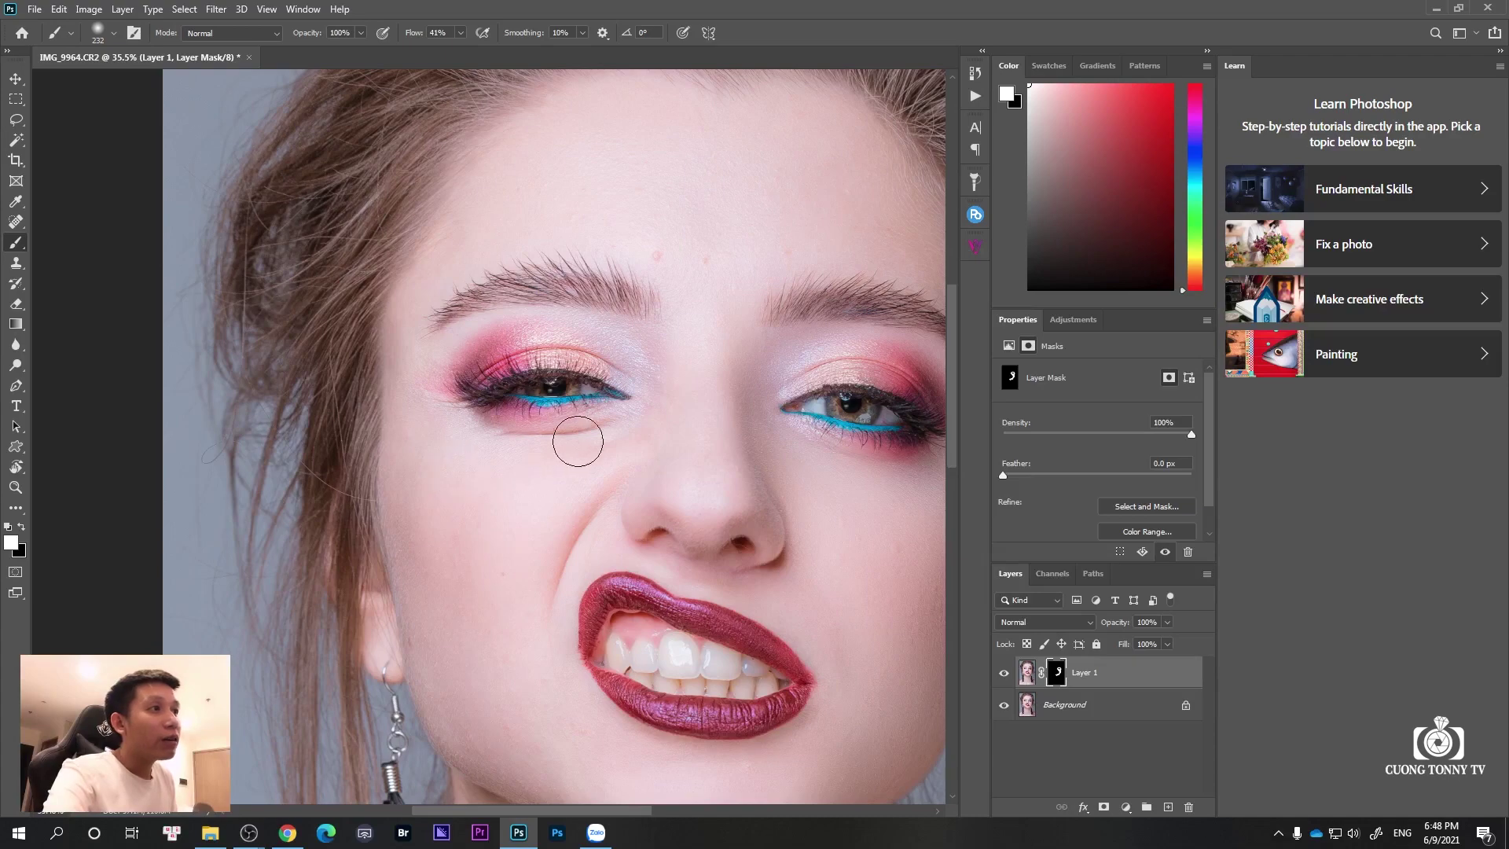
{"action": "scroll", "coordinate": [503, 510], "scroll_direction": "up", "scroll_amount": 2}
{"action": "scroll", "coordinate": [436, 679], "scroll_direction": "down", "scroll_amount": 5}
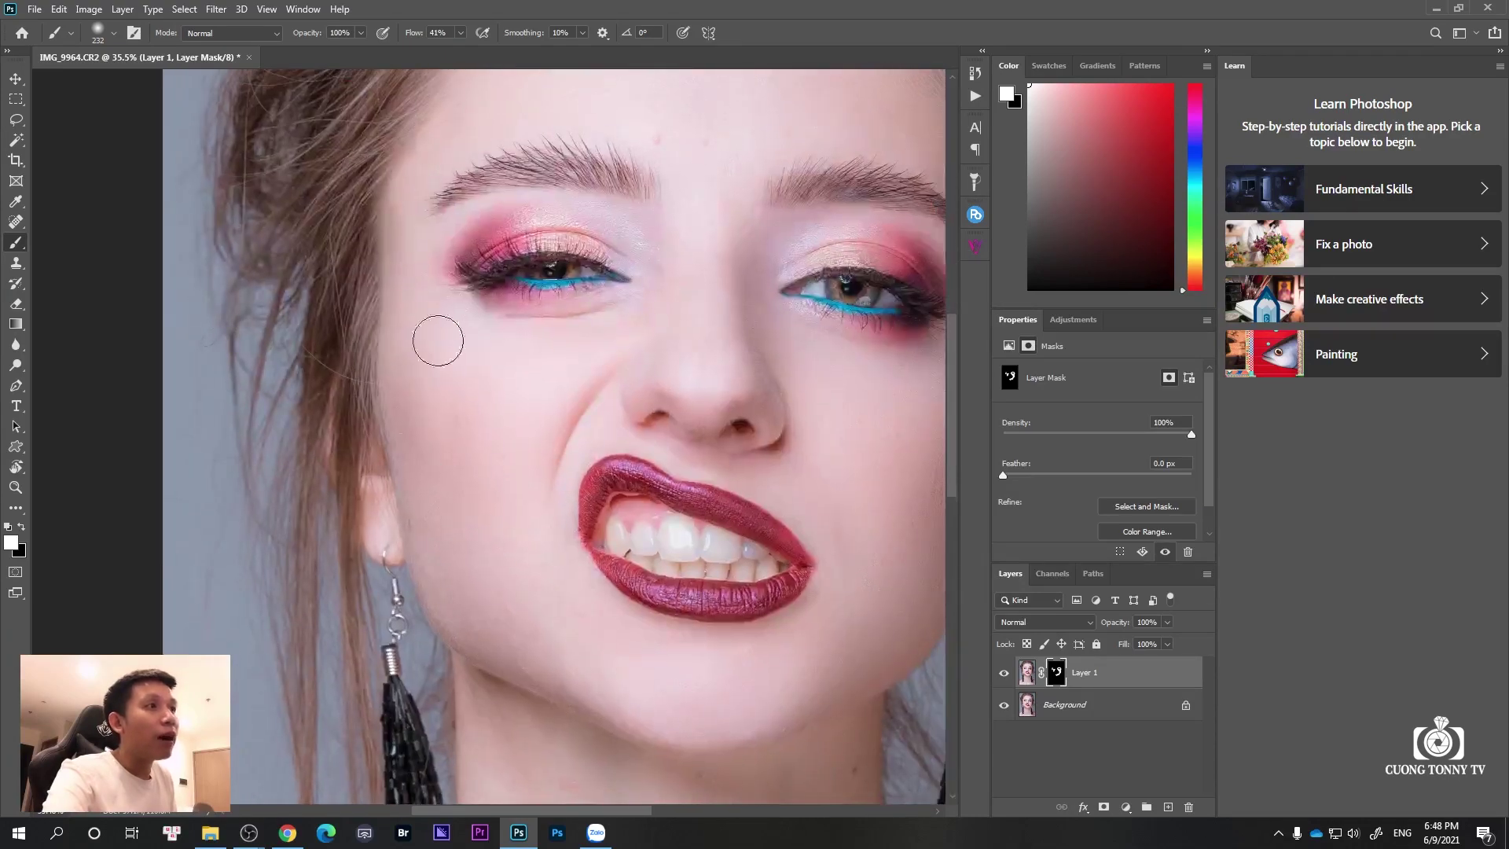
{"action": "scroll", "coordinate": [483, 445], "scroll_direction": "down", "scroll_amount": 2}
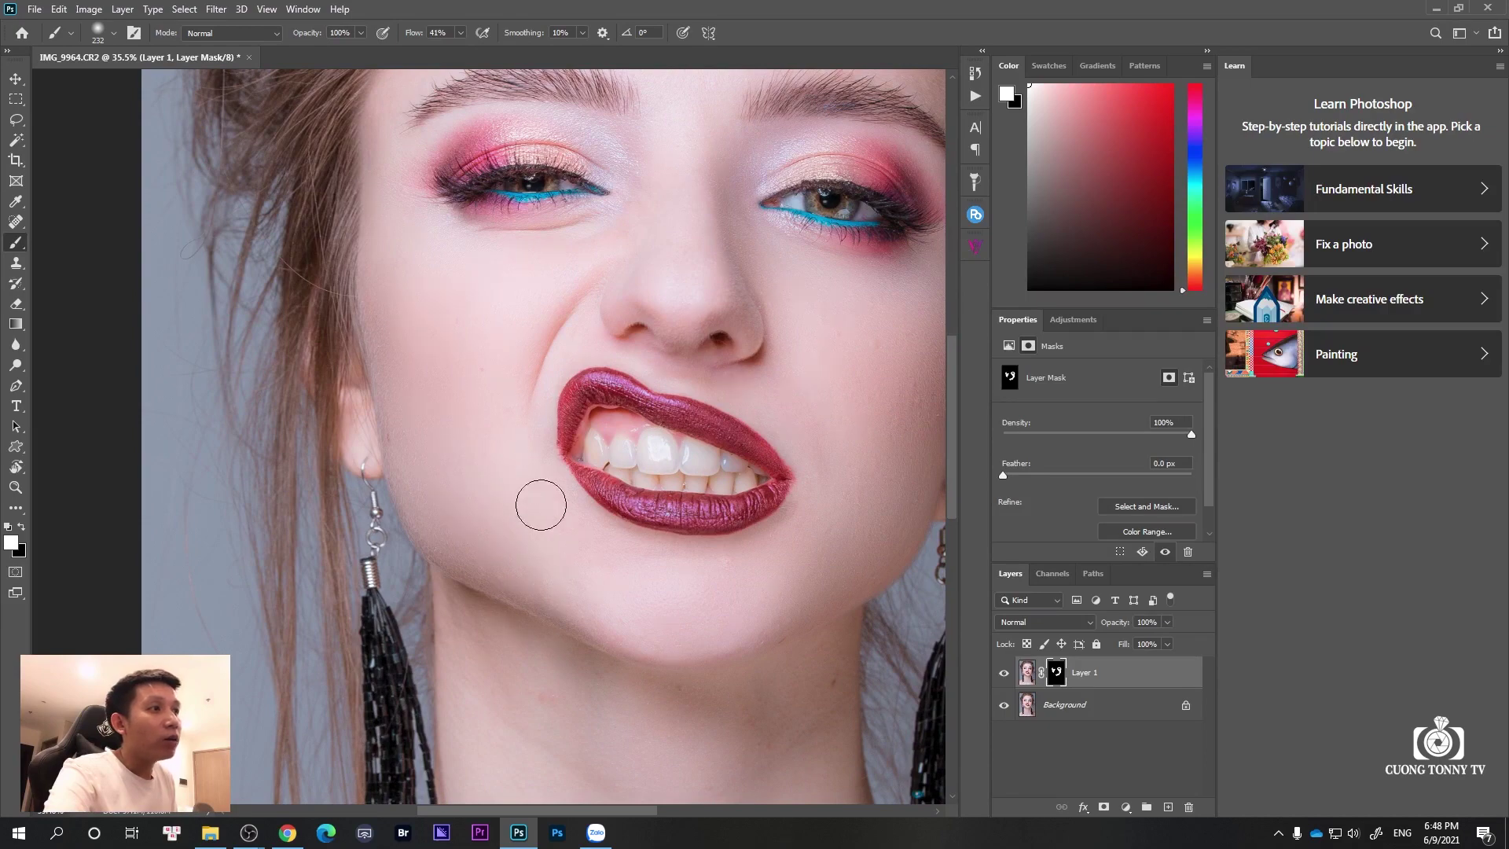
{"action": "scroll", "coordinate": [781, 579], "scroll_direction": "up", "scroll_amount": 5}
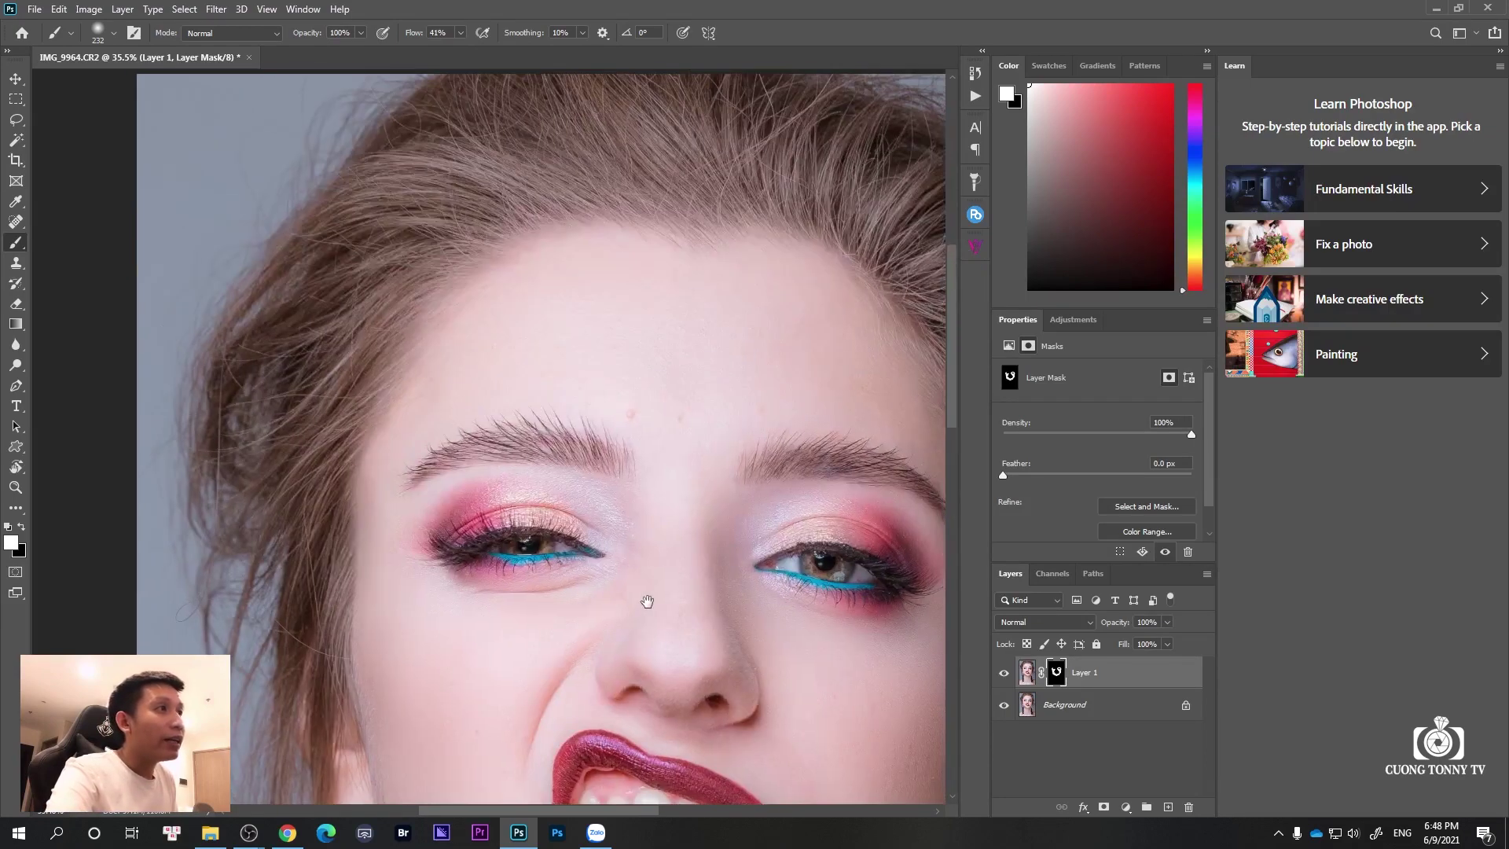
{"action": "left_click_drag", "start_coordinate": [793, 394], "coordinate": [670, 326]}
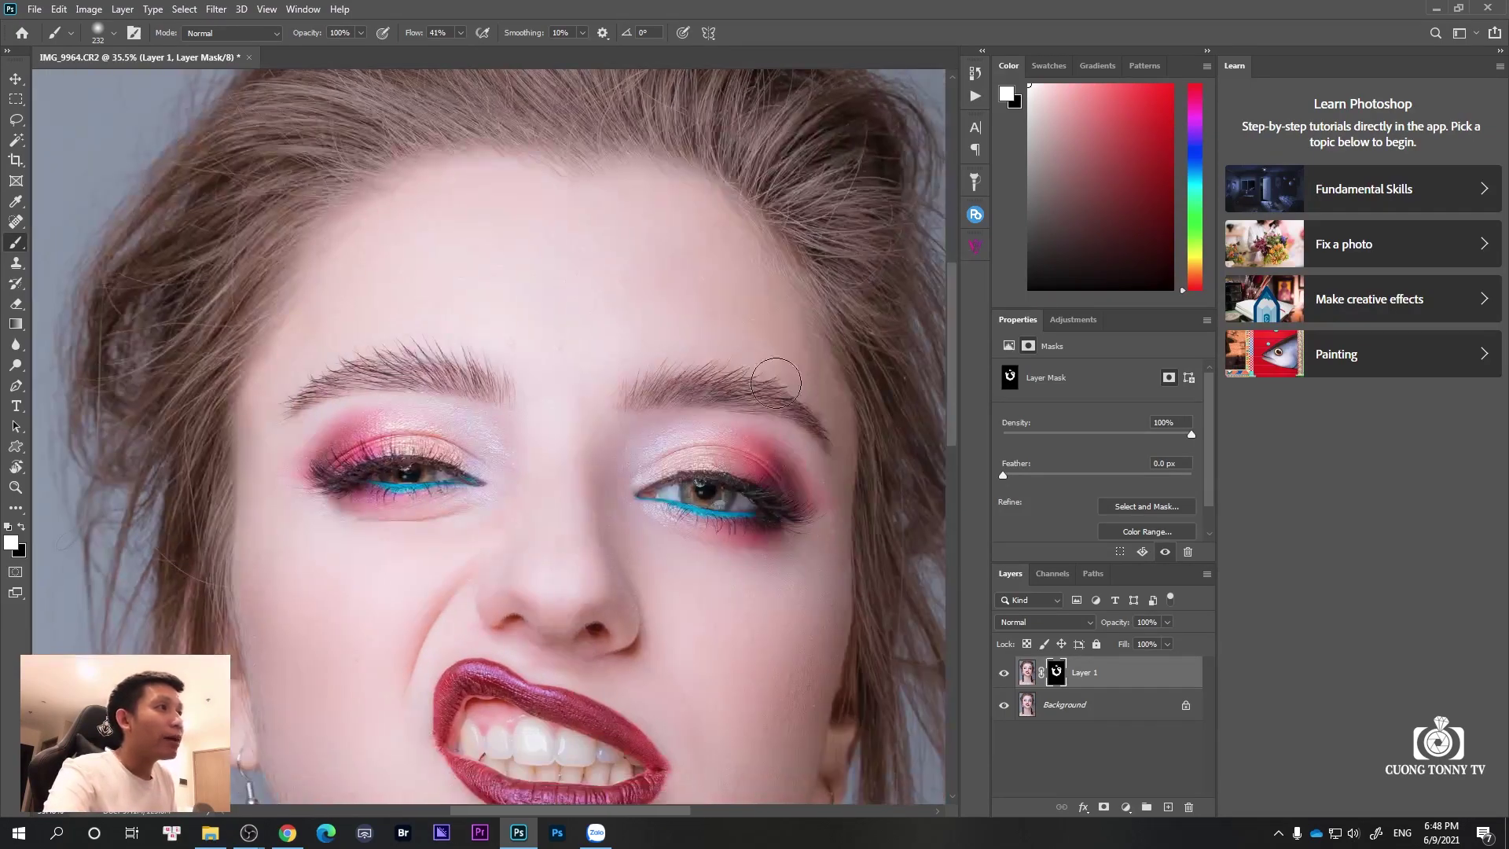
{"action": "scroll", "coordinate": [693, 341], "scroll_direction": "up", "scroll_amount": 1}
{"action": "left_click_drag", "start_coordinate": [613, 371], "coordinate": [717, 267]}
{"action": "left_click_drag", "start_coordinate": [641, 227], "coordinate": [649, 273]}
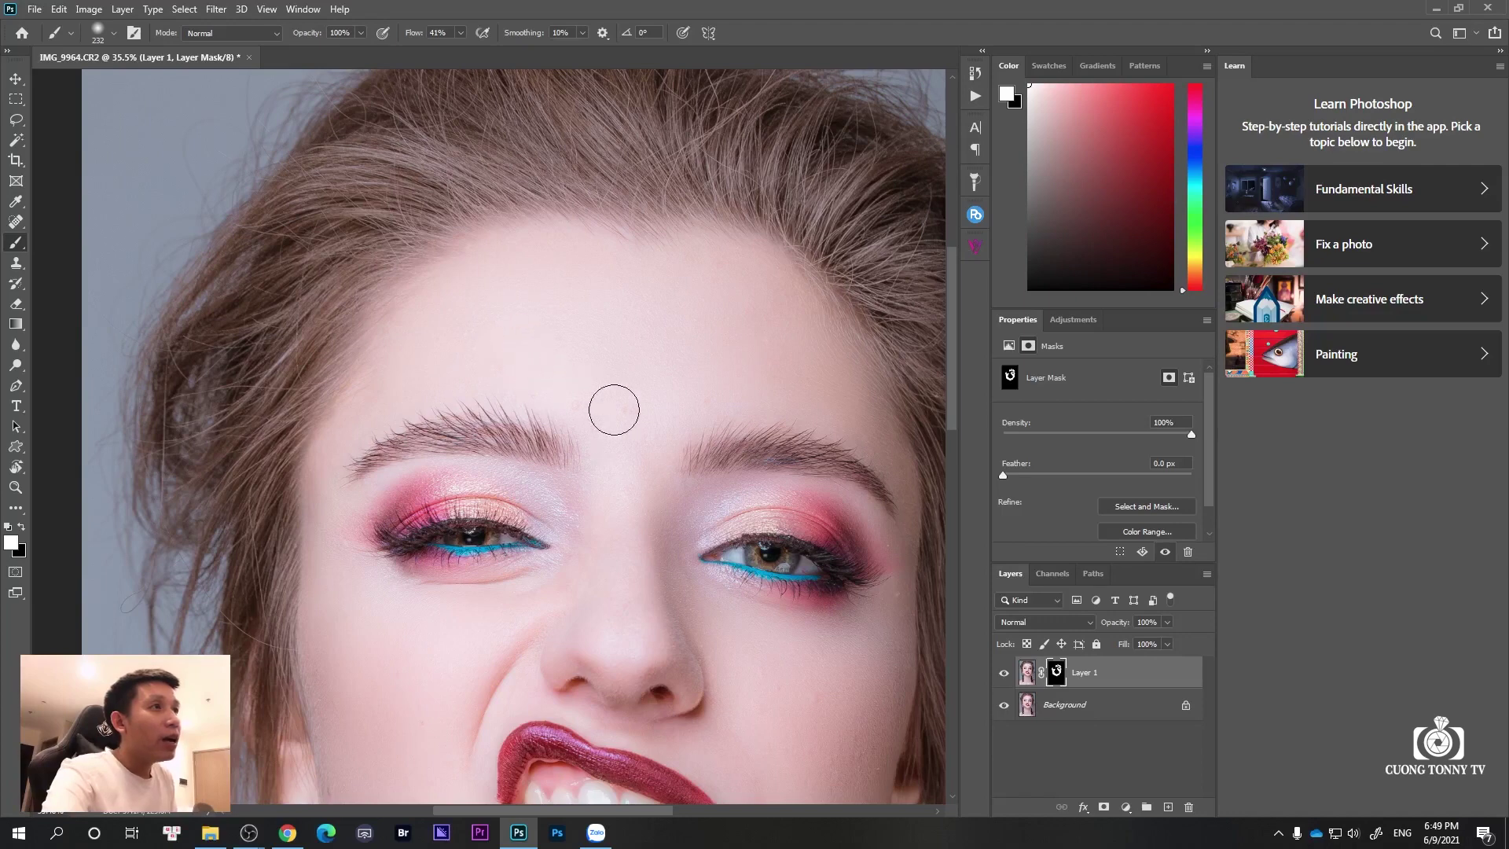
{"action": "left_click_drag", "start_coordinate": [610, 407], "coordinate": [637, 295]}
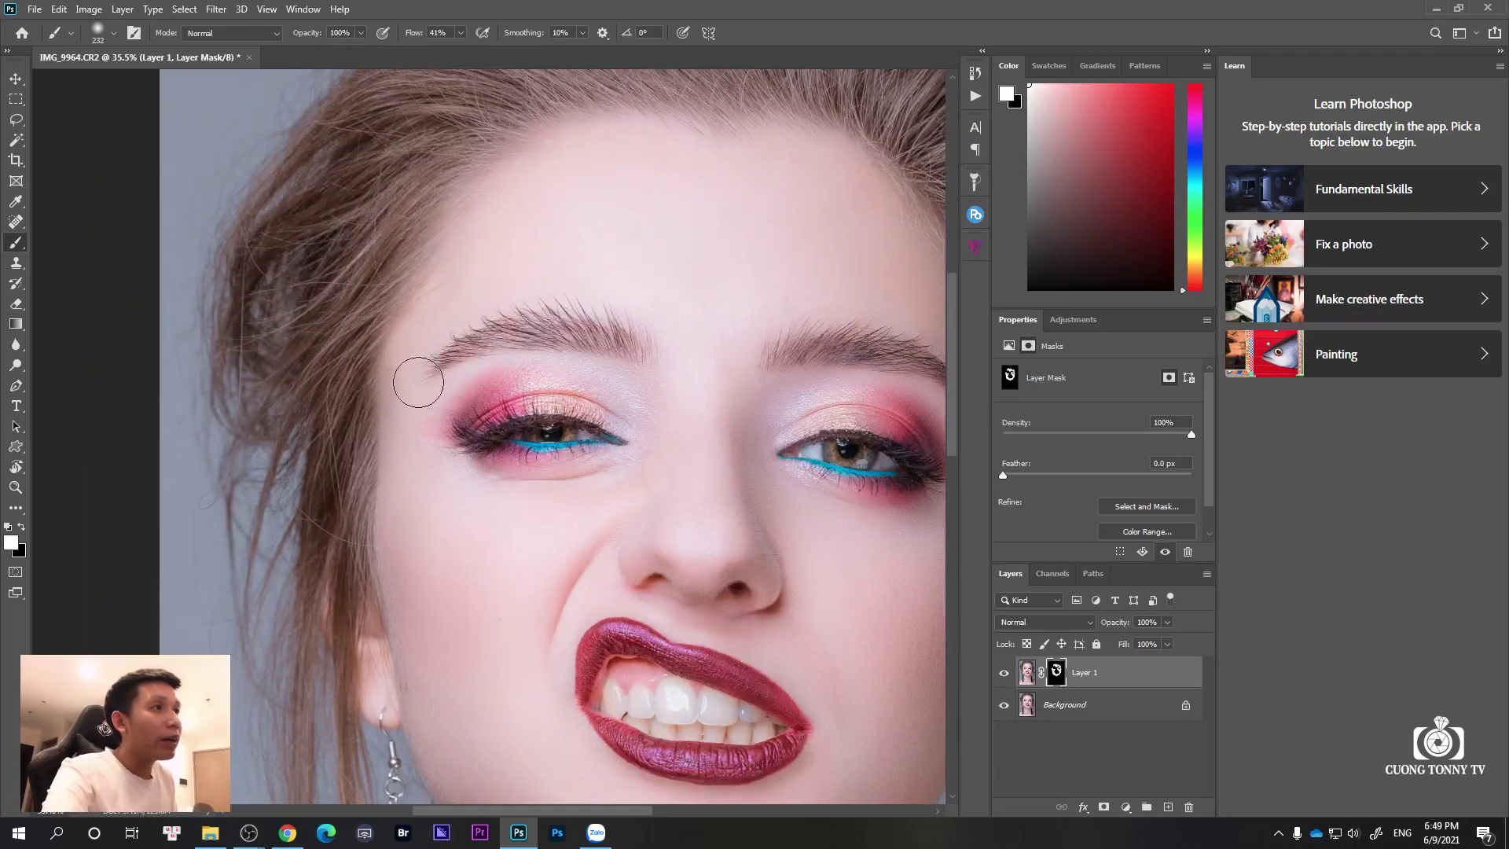
{"action": "left_click_drag", "start_coordinate": [725, 445], "coordinate": [625, 336]}
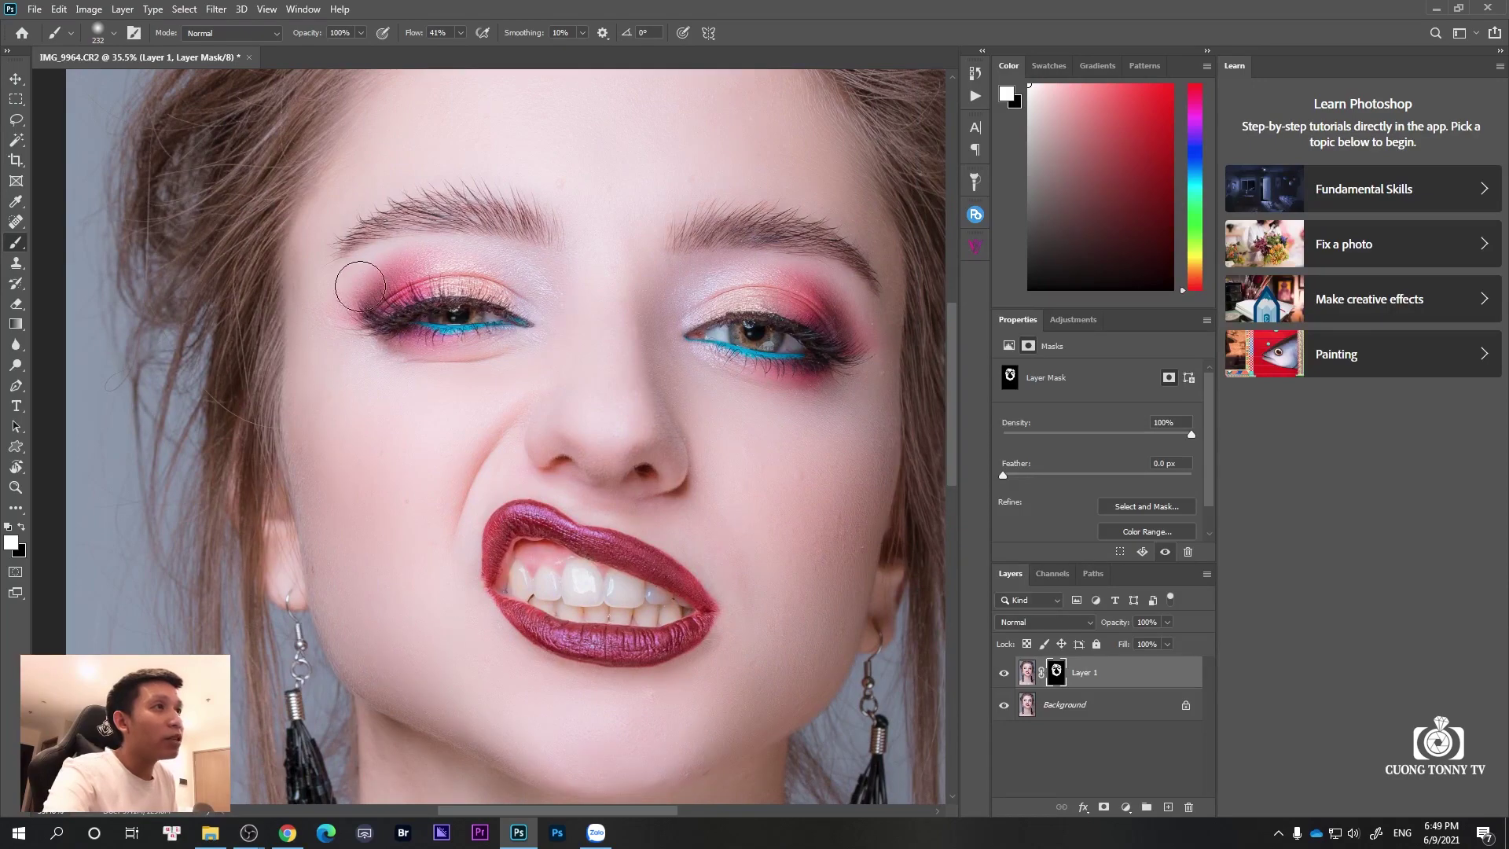
{"action": "left_click_drag", "start_coordinate": [308, 277], "coordinate": [311, 445]}
{"action": "left_click_drag", "start_coordinate": [394, 250], "coordinate": [412, 340]}
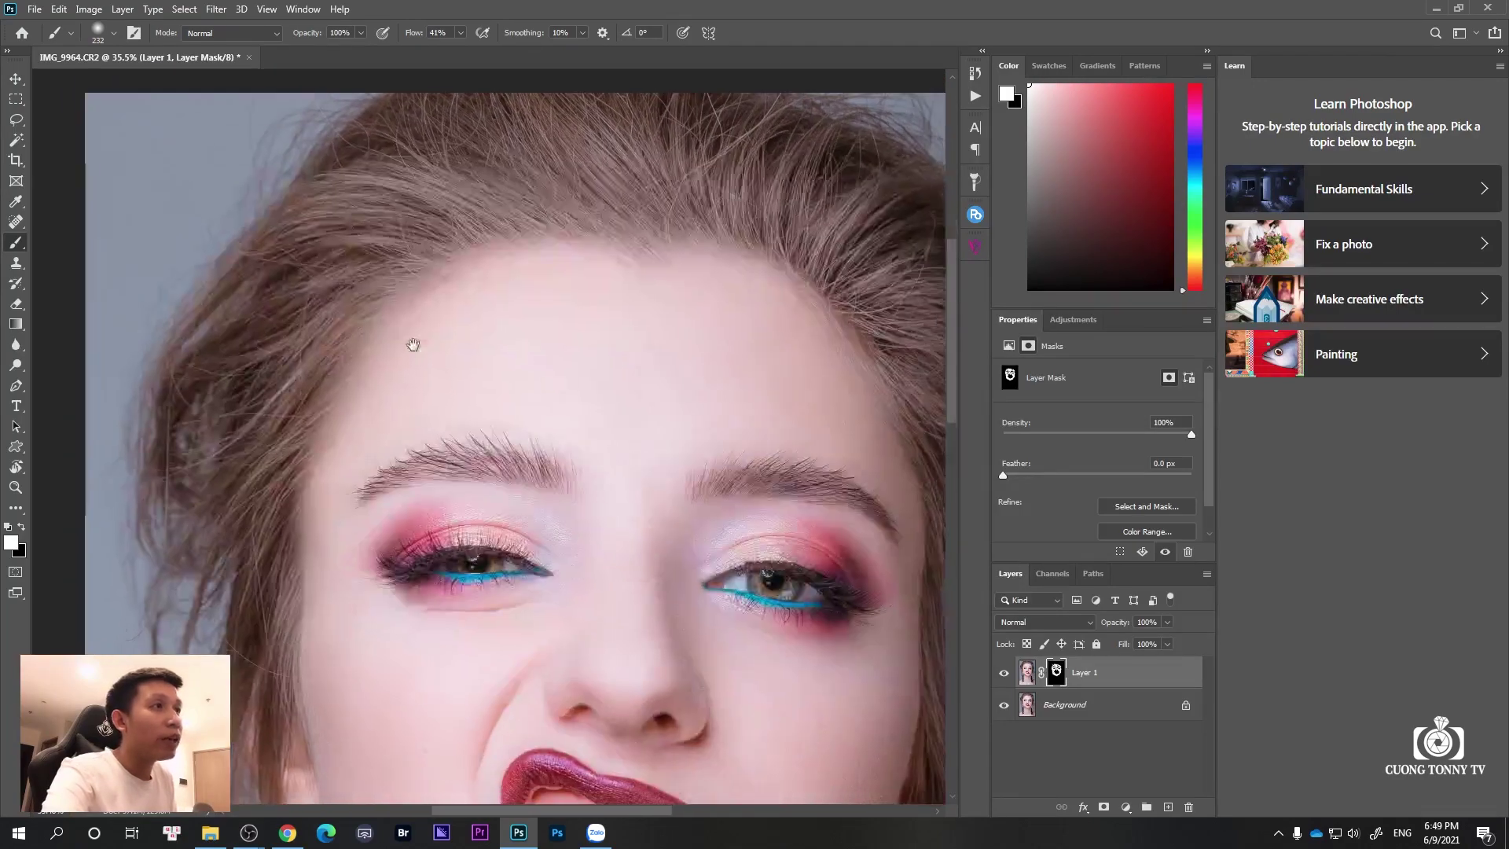
{"action": "mouse_move", "coordinate": [673, 286]}
{"action": "left_mouse_down"}
{"action": "mouse_move", "coordinate": [512, 280]}
{"action": "mouse_move", "coordinate": [446, 324]}
{"action": "left_mouse_up"}
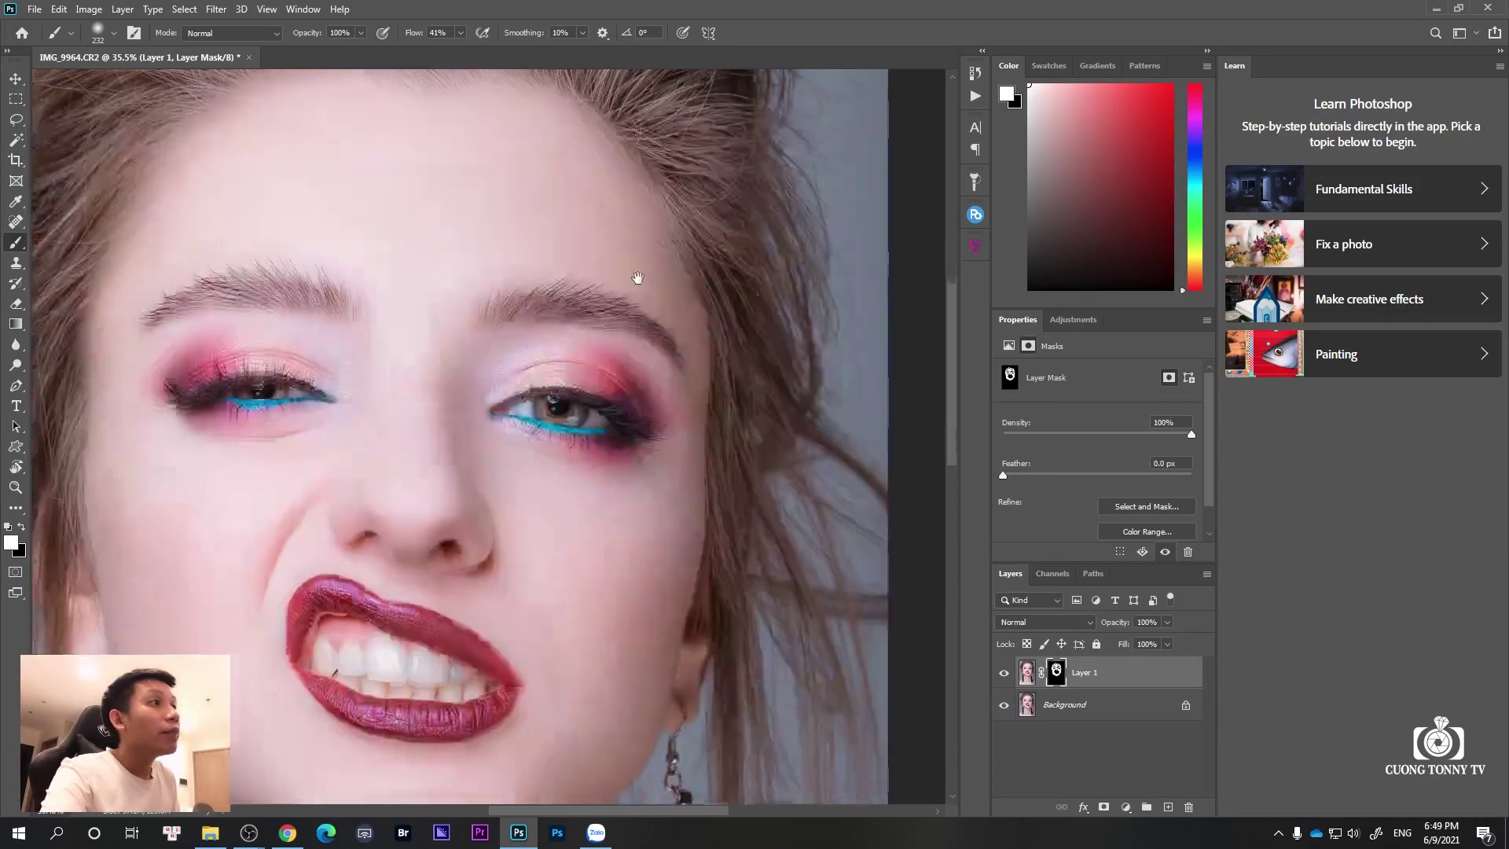
{"action": "left_click_drag", "start_coordinate": [672, 405], "coordinate": [640, 283]}
Zoom in around the lower face to inspect the lips, chin and neck
{"action": "scroll", "coordinate": [631, 229], "scroll_direction": "down", "scroll_amount": 2}
{"action": "scroll", "coordinate": [610, 189], "scroll_direction": "left", "scroll_amount": 2}
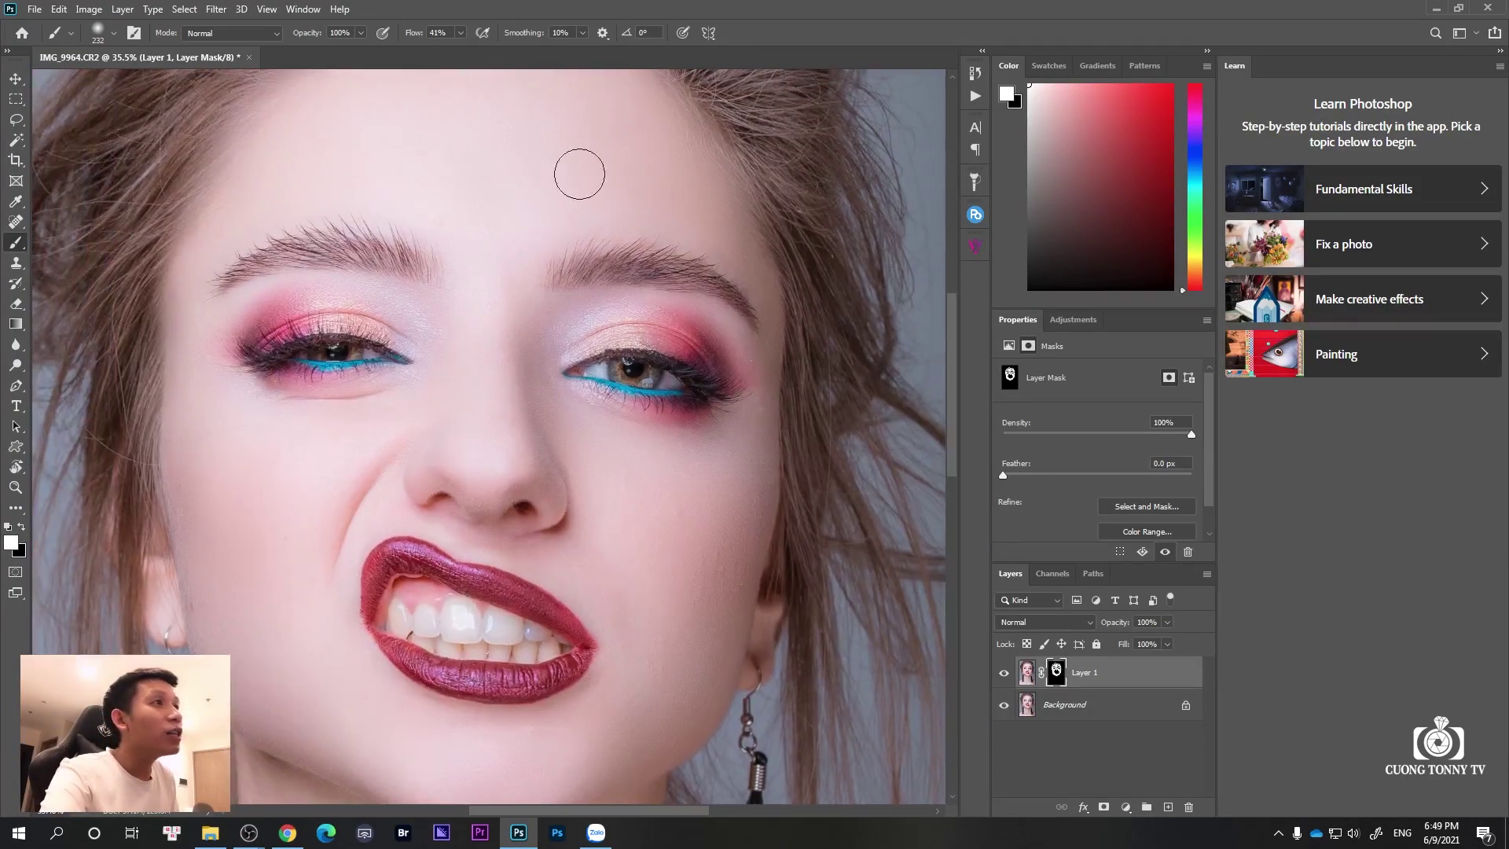
{"action": "left_click_drag", "start_coordinate": [429, 340], "coordinate": [492, 383]}
{"action": "left_click_drag", "start_coordinate": [361, 323], "coordinate": [389, 103]}
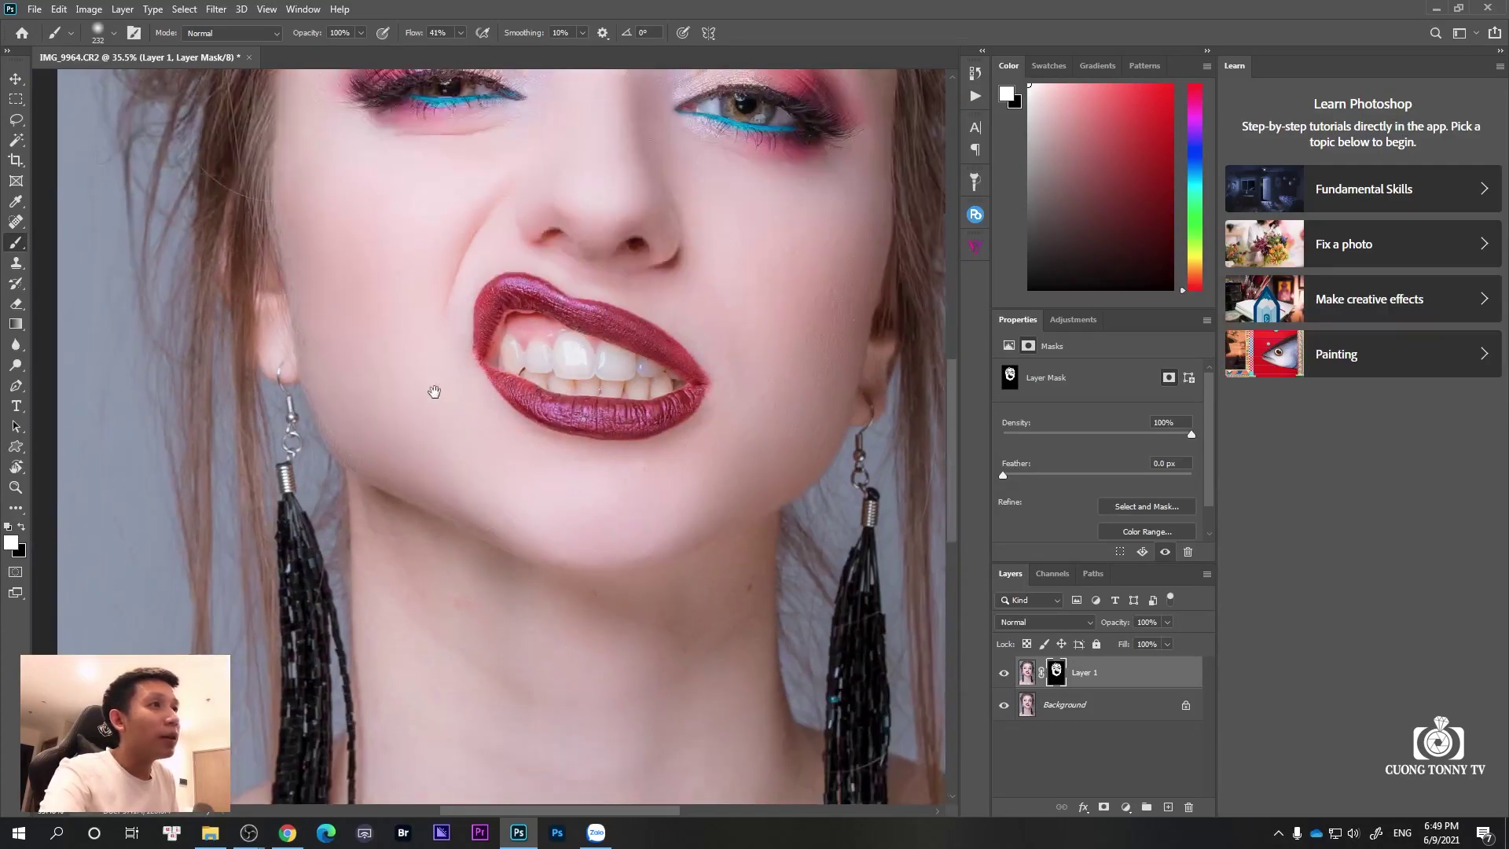
{"action": "left_click_drag", "start_coordinate": [432, 395], "coordinate": [384, 345]}
{"action": "scroll", "coordinate": [385, 346], "scroll_direction": "down", "scroll_amount": 3}
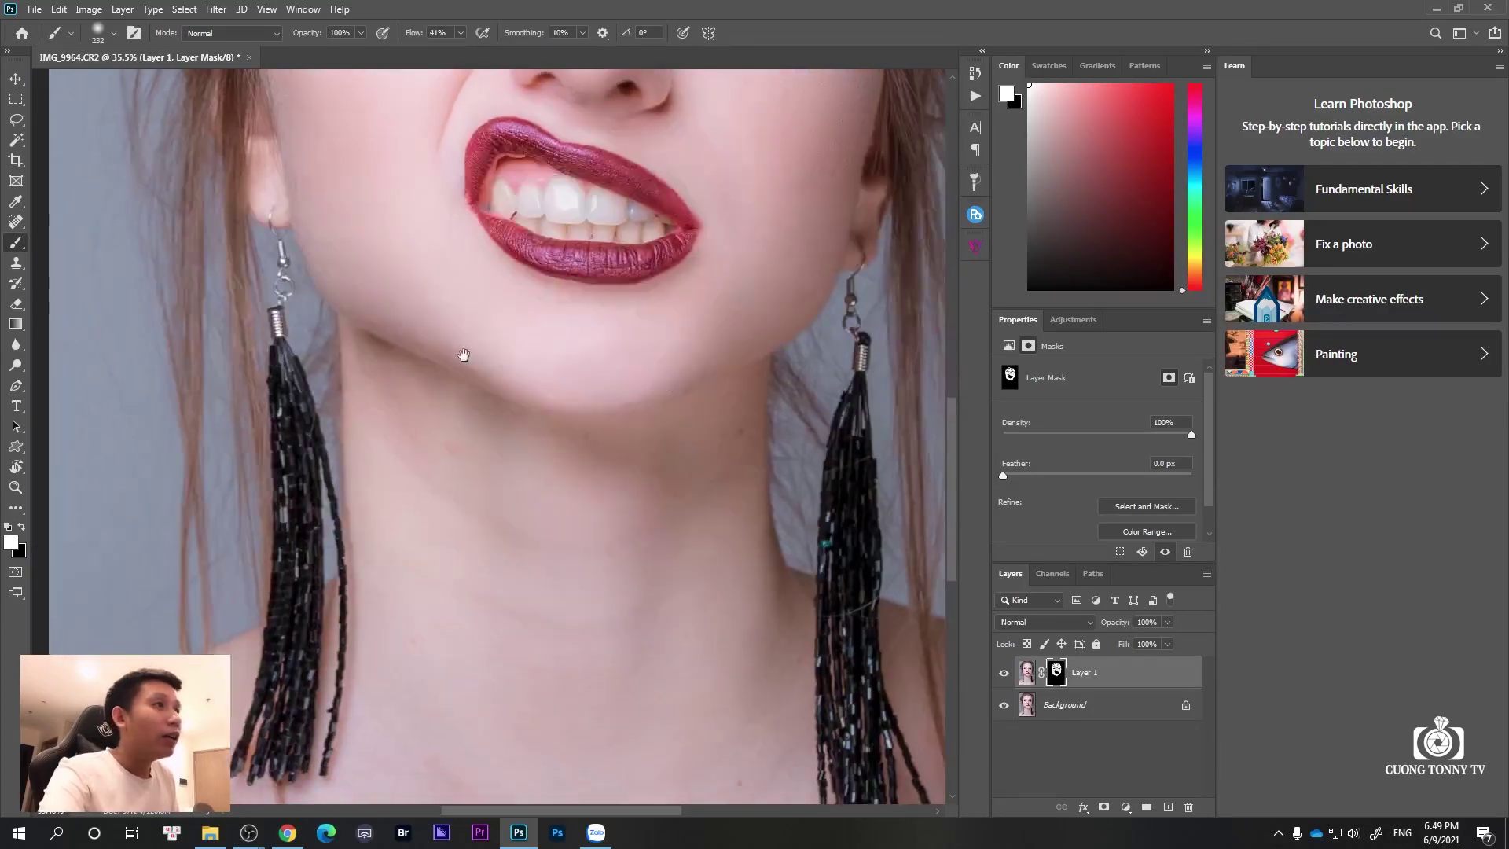
{"action": "left_click", "coordinate": [623, 424], "text": "ctrl+alt"}
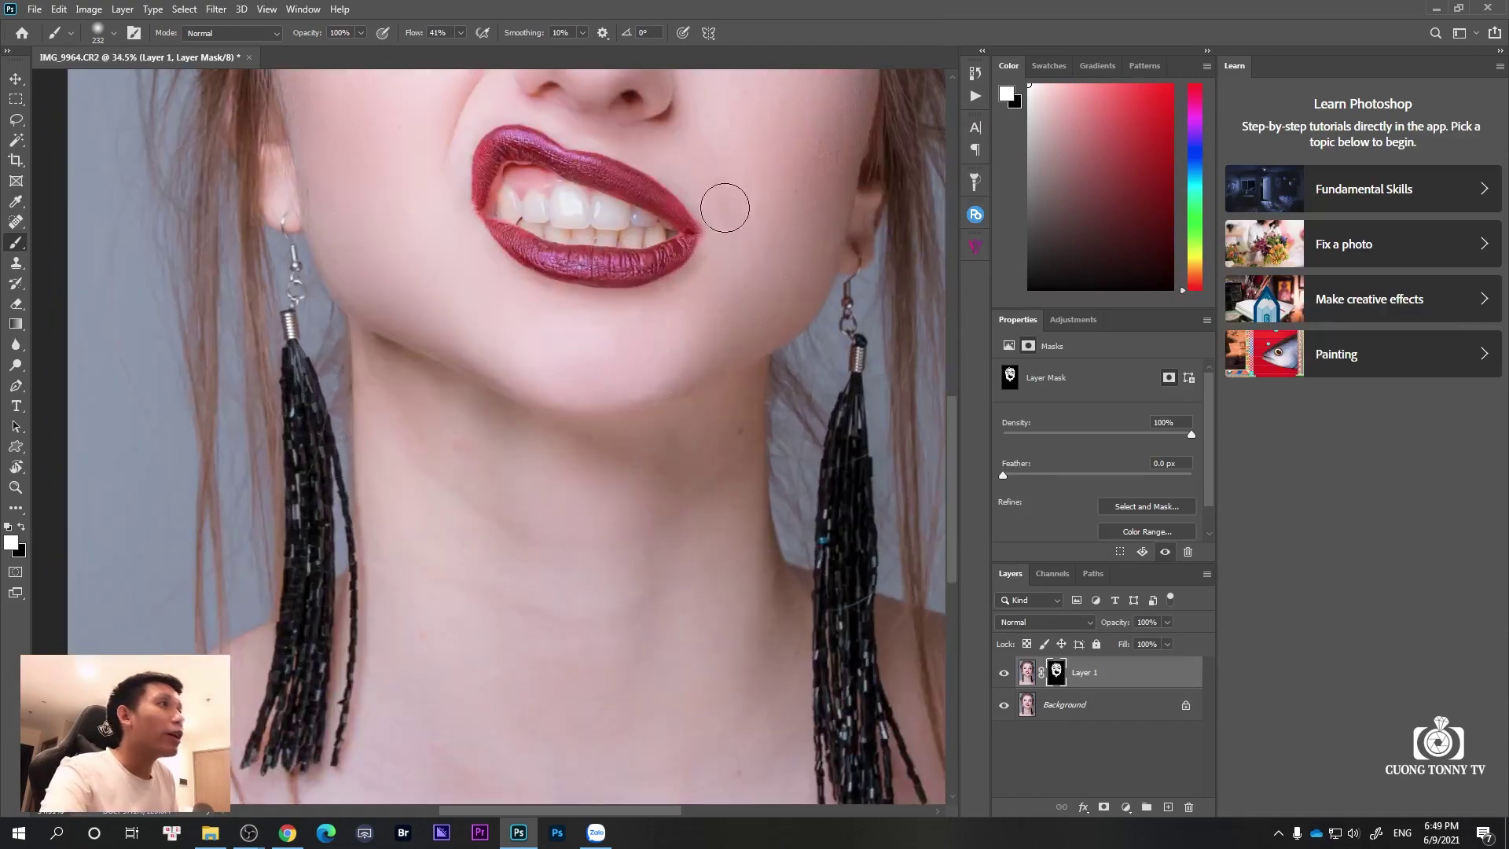
{"action": "scroll", "coordinate": [723, 220], "scroll_direction": "up", "scroll_amount": 3}
{"action": "left_click_drag", "start_coordinate": [661, 402], "coordinate": [655, 346]}
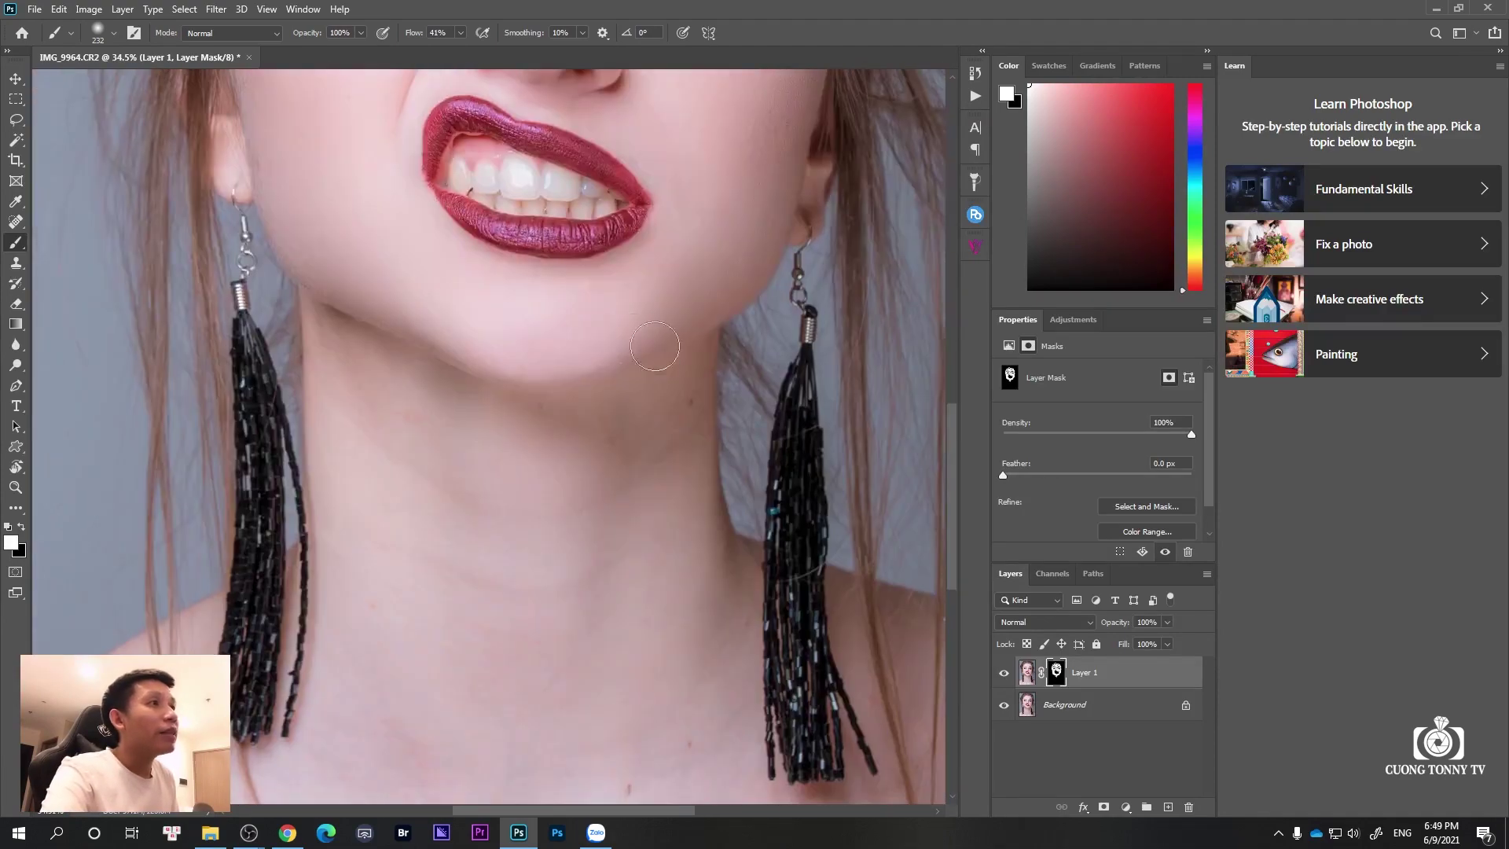
{"action": "scroll", "coordinate": [687, 398], "scroll_direction": "down", "scroll_amount": 1}
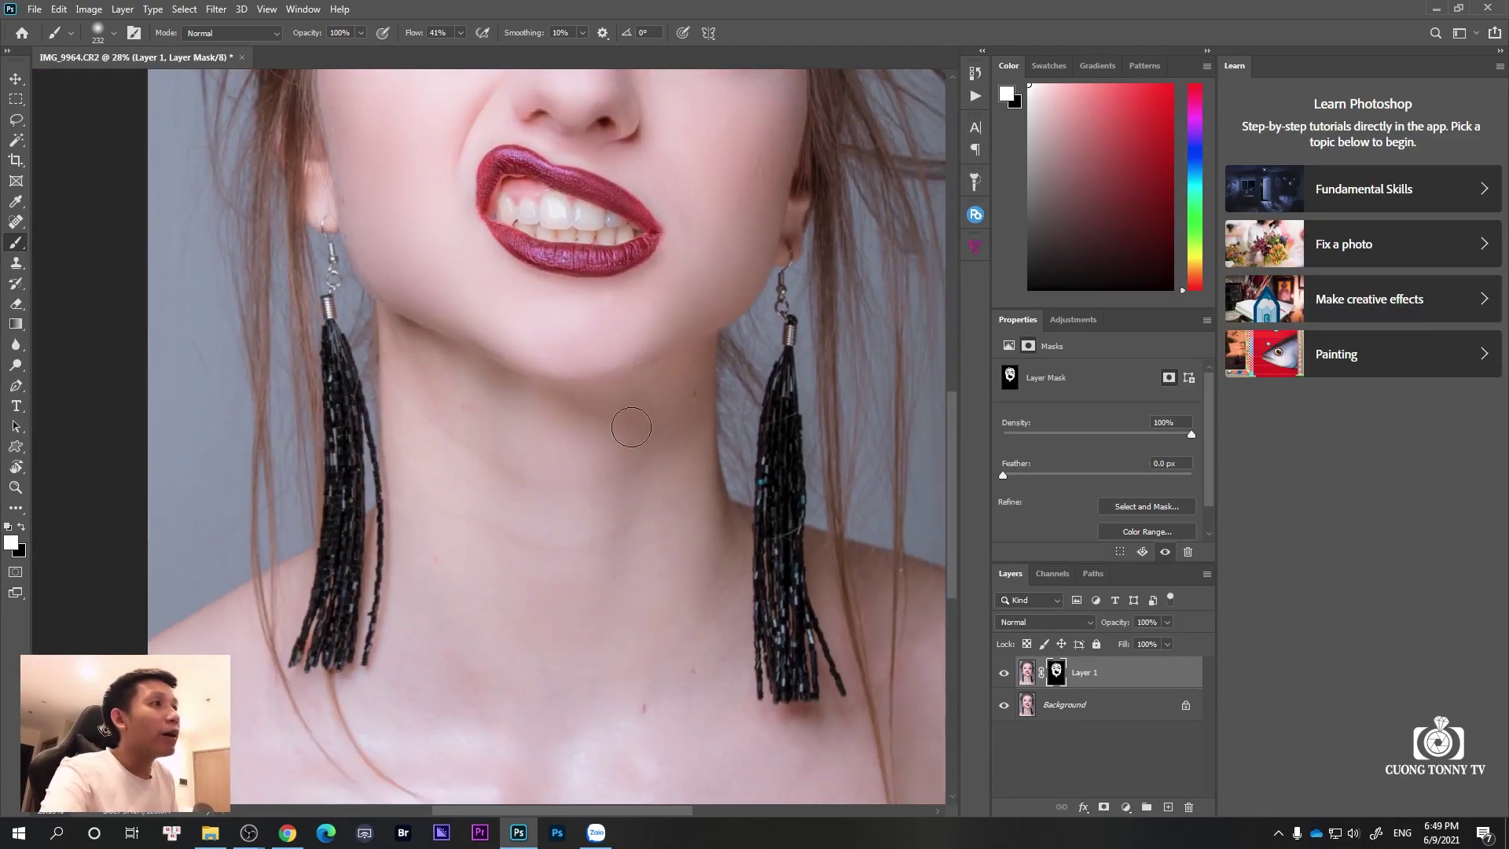
{"action": "scroll", "coordinate": [592, 414], "scroll_direction": "up", "scroll_amount": 3}
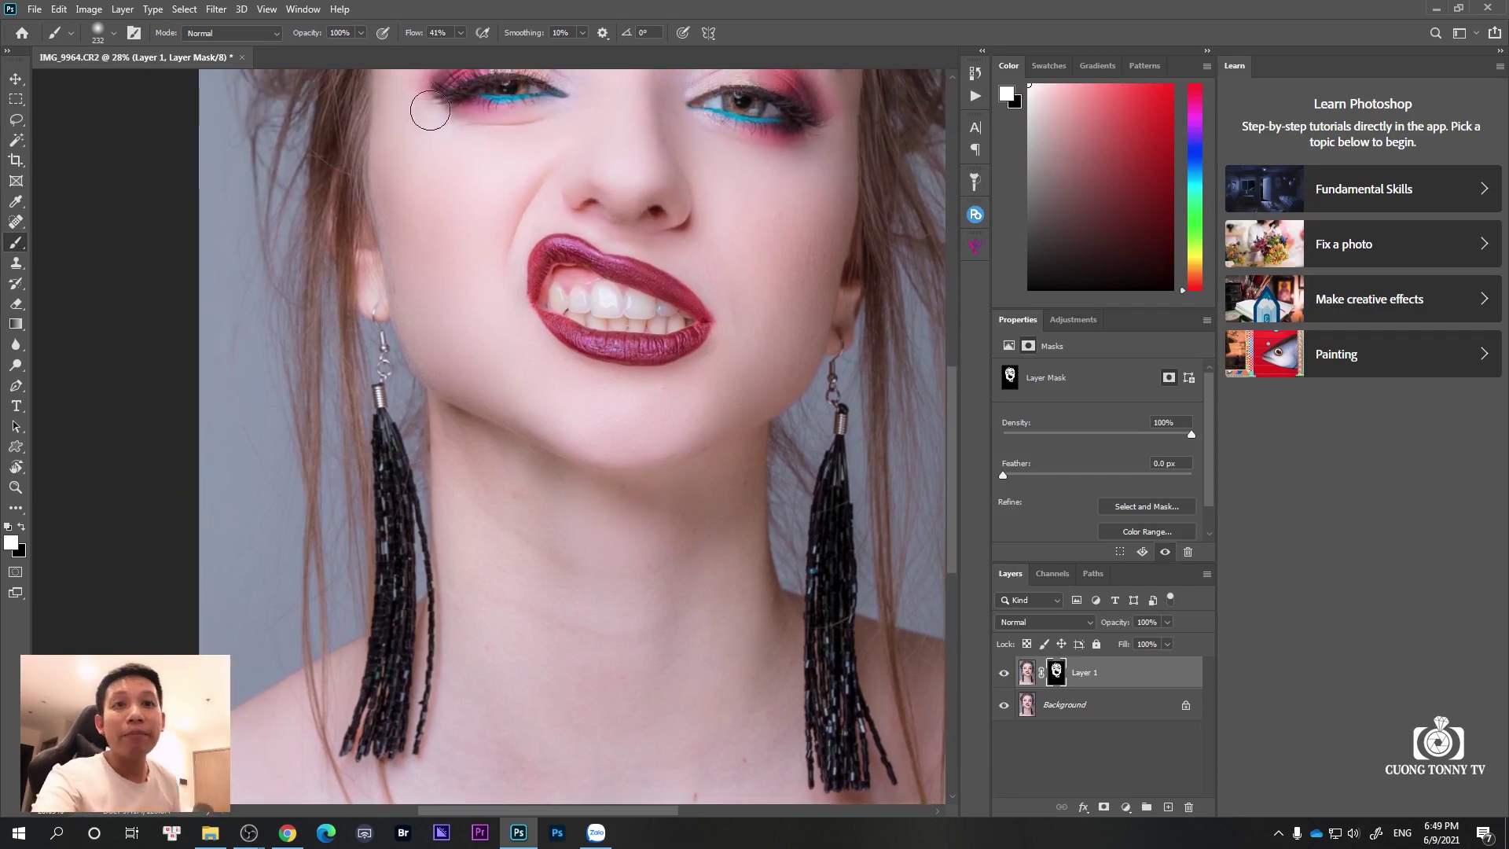
{"action": "scroll", "coordinate": [550, 472], "scroll_direction": "down", "scroll_amount": 4}
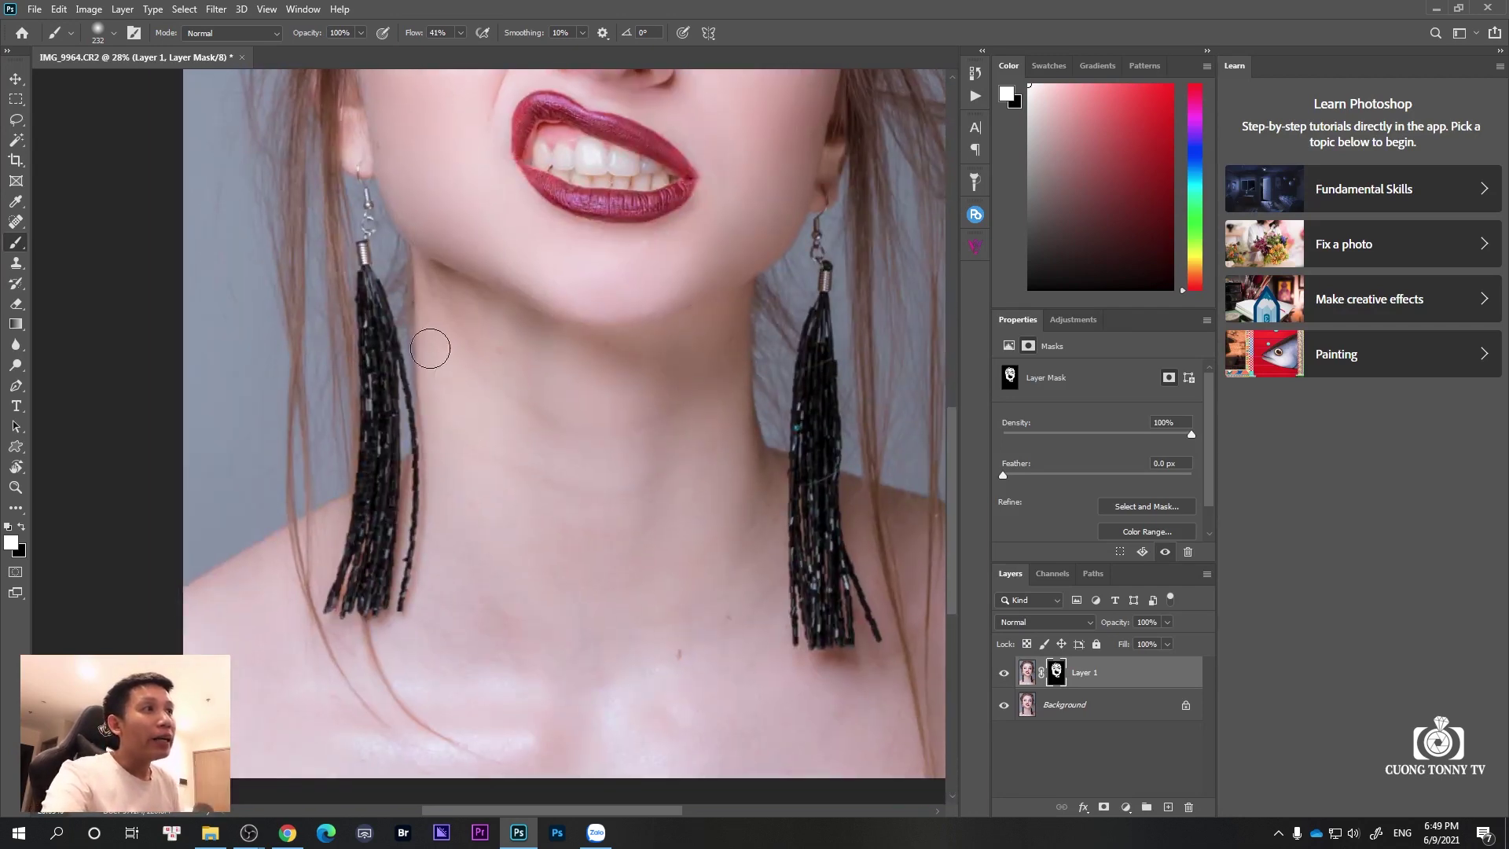
{"action": "scroll", "coordinate": [622, 430], "scroll_direction": "down", "scroll_amount": 4}
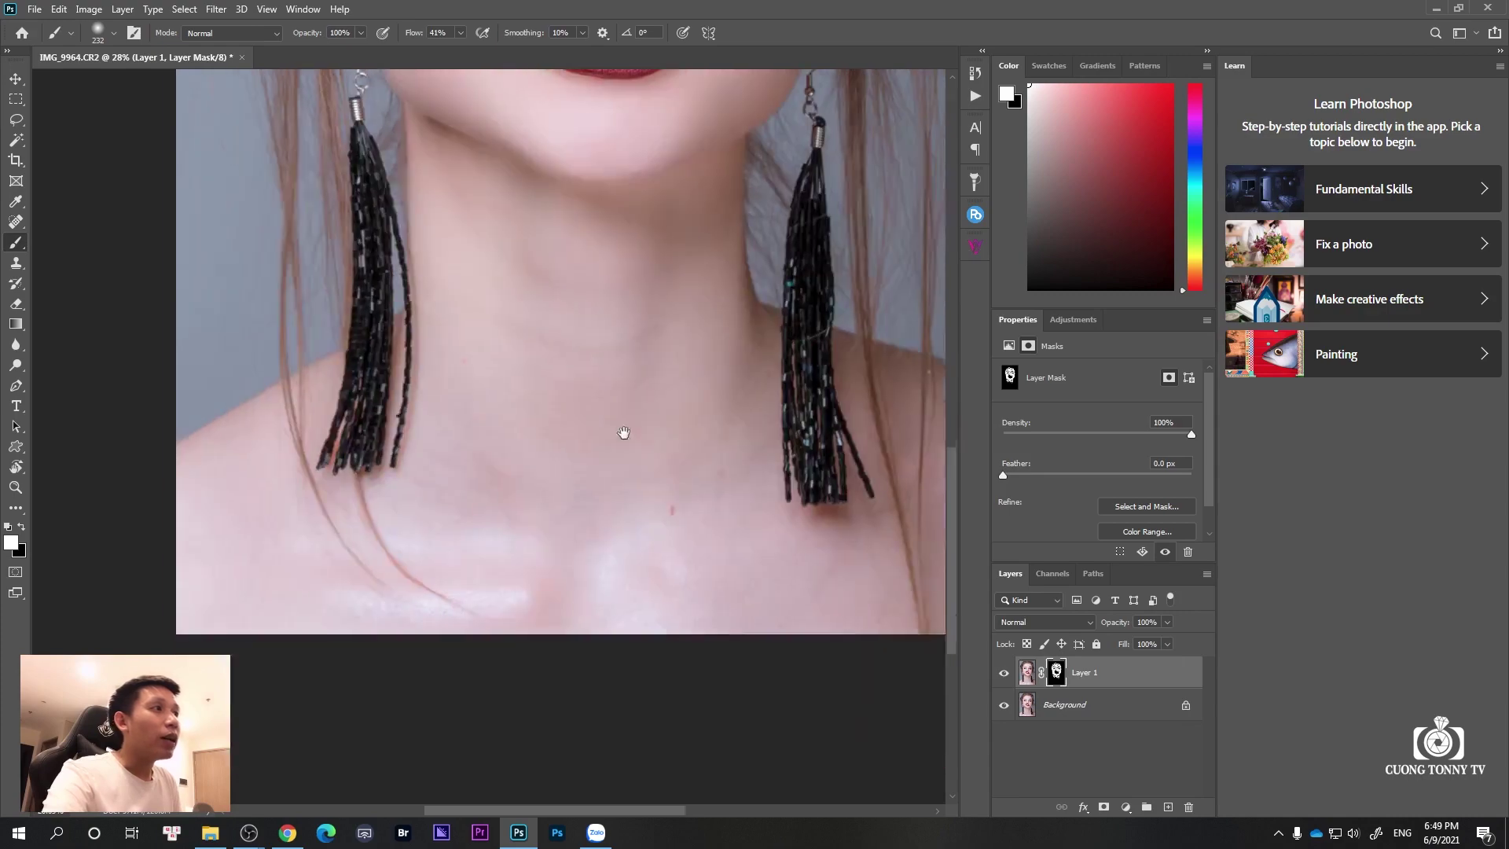
{"action": "scroll", "coordinate": [598, 431], "scroll_direction": "down", "scroll_amount": 3}
{"action": "scroll", "coordinate": [680, 475], "scroll_direction": "up", "scroll_amount": 3}
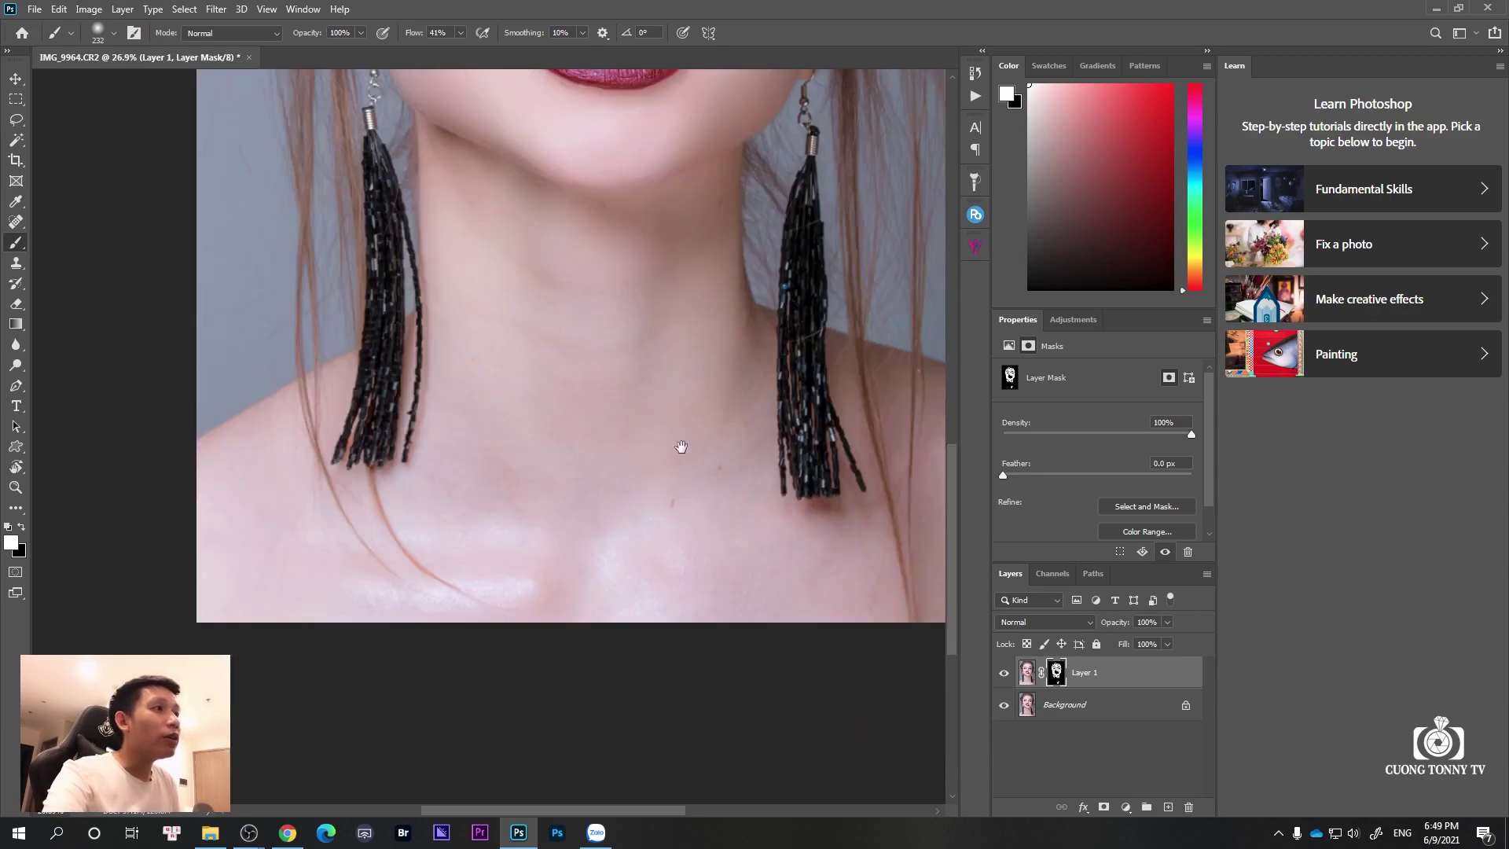
{"action": "scroll", "coordinate": [682, 447], "scroll_direction": "down", "scroll_amount": 2}
{"action": "scroll", "coordinate": [647, 540], "scroll_direction": "down", "scroll_amount": 3}
{"action": "scroll", "coordinate": [644, 401], "scroll_direction": "up", "scroll_amount": 3}
{"action": "scroll", "coordinate": [650, 425], "scroll_direction": "up", "scroll_amount": 1}
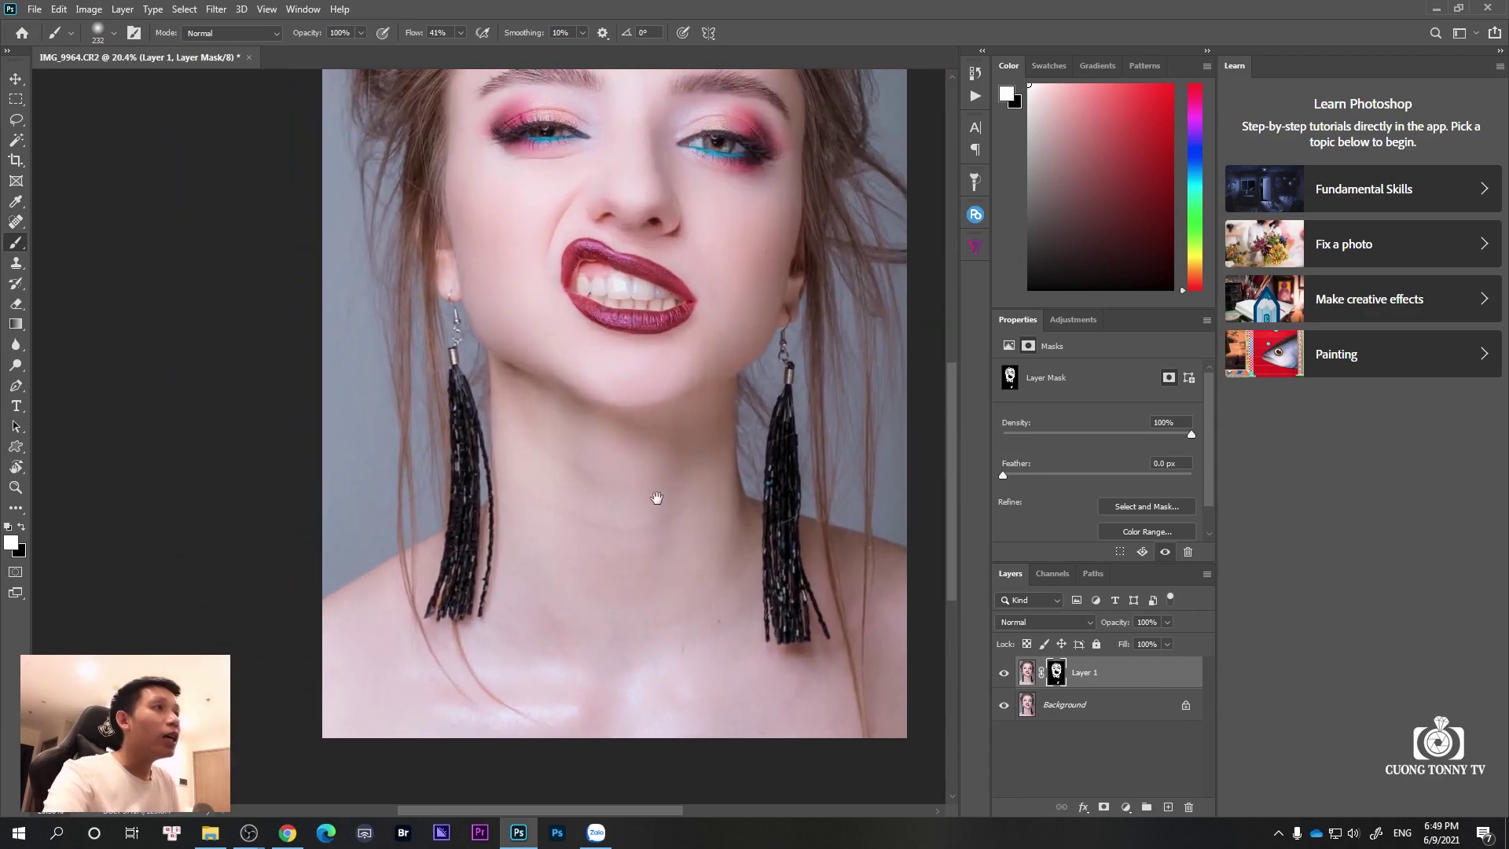
{"action": "left_click_drag", "start_coordinate": [656, 498], "coordinate": [660, 496]}
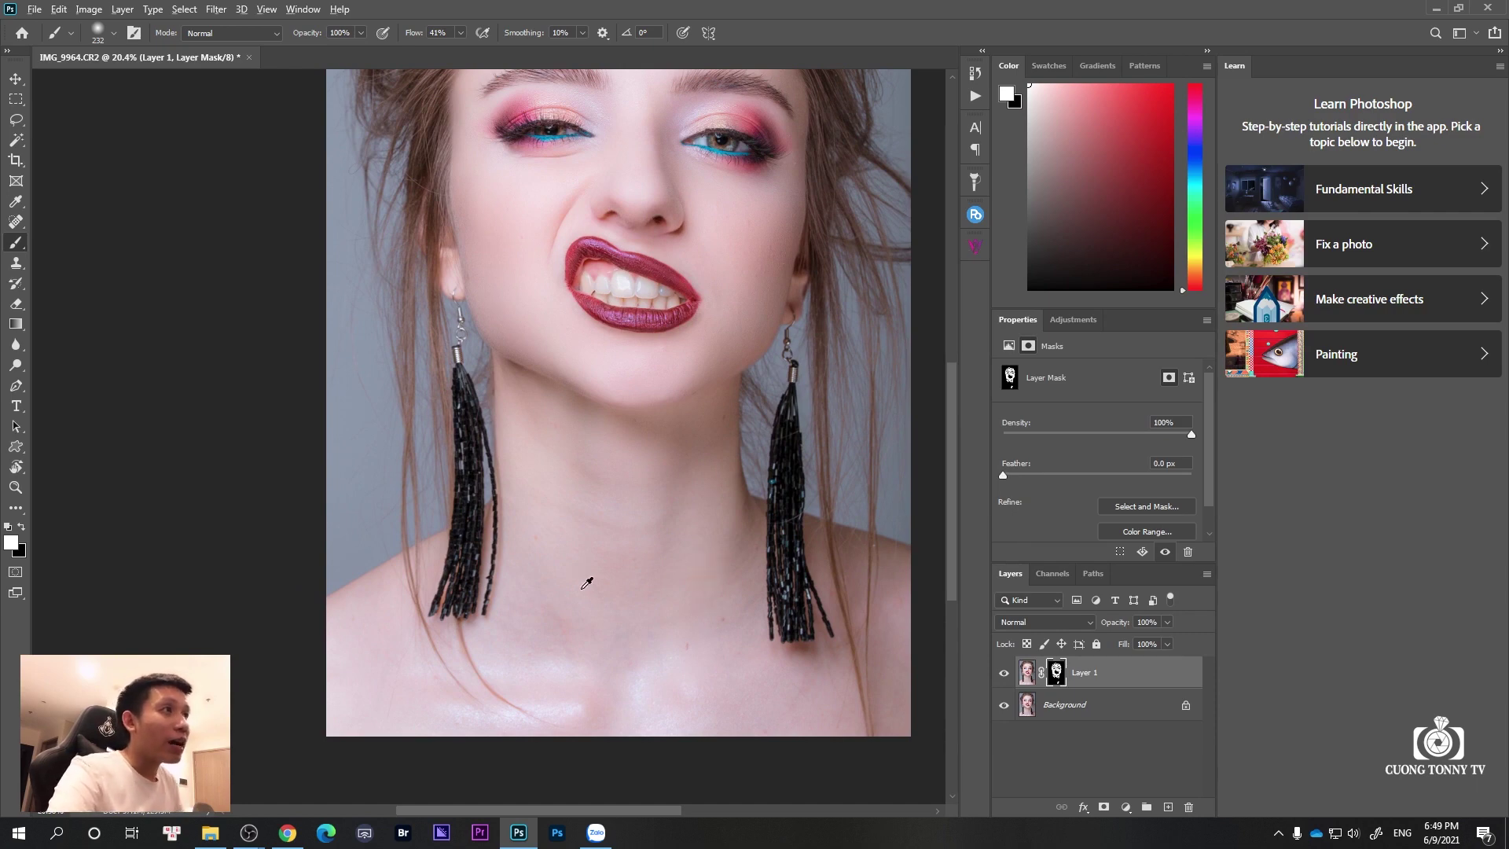
{"action": "left_click_drag", "start_coordinate": [583, 573], "coordinate": [627, 539]}
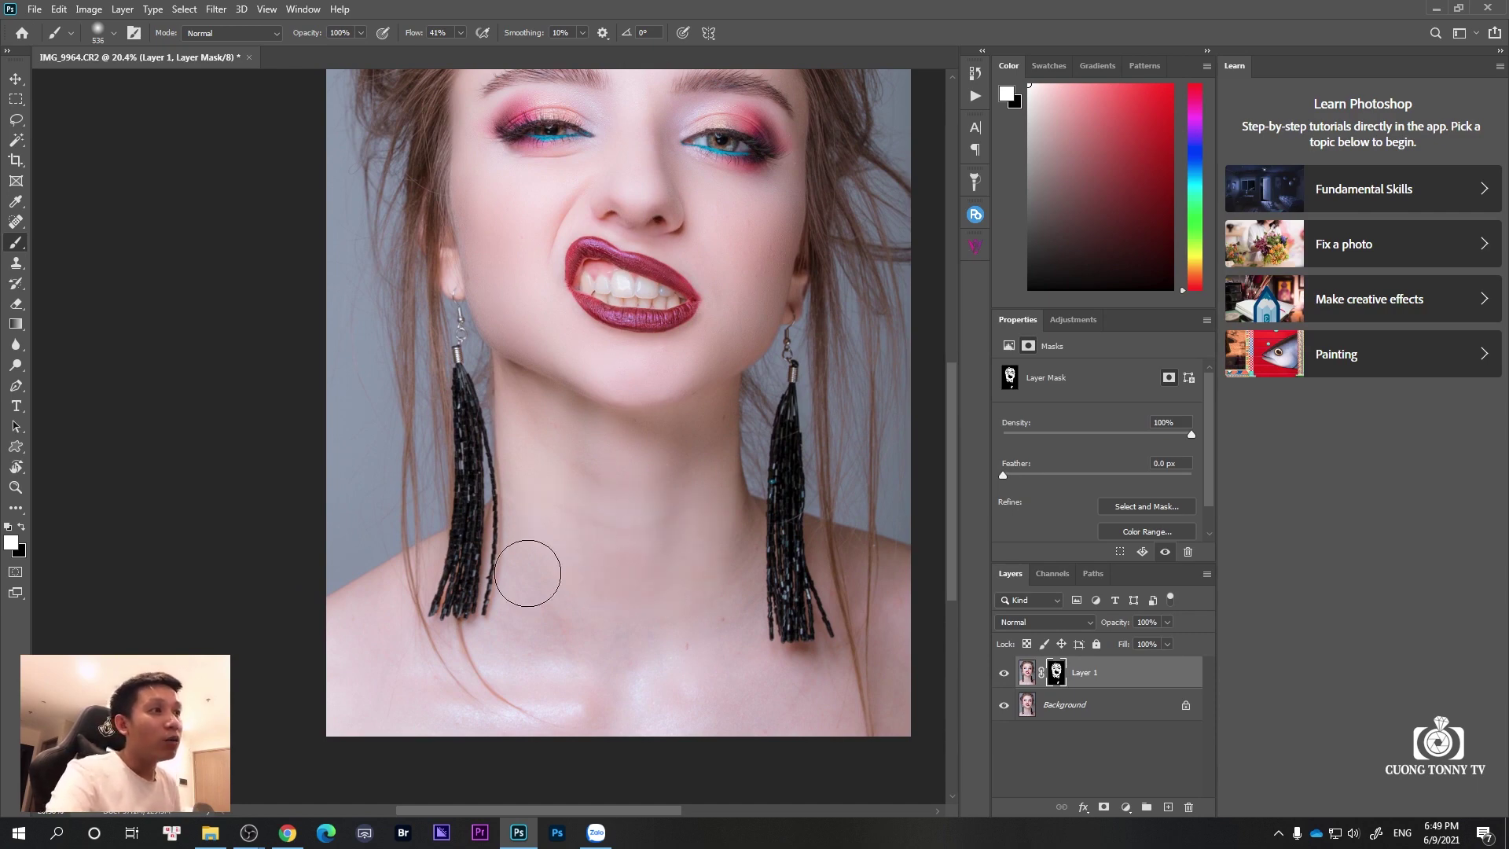
{"action": "left_click_drag", "start_coordinate": [785, 737], "coordinate": [697, 661]}
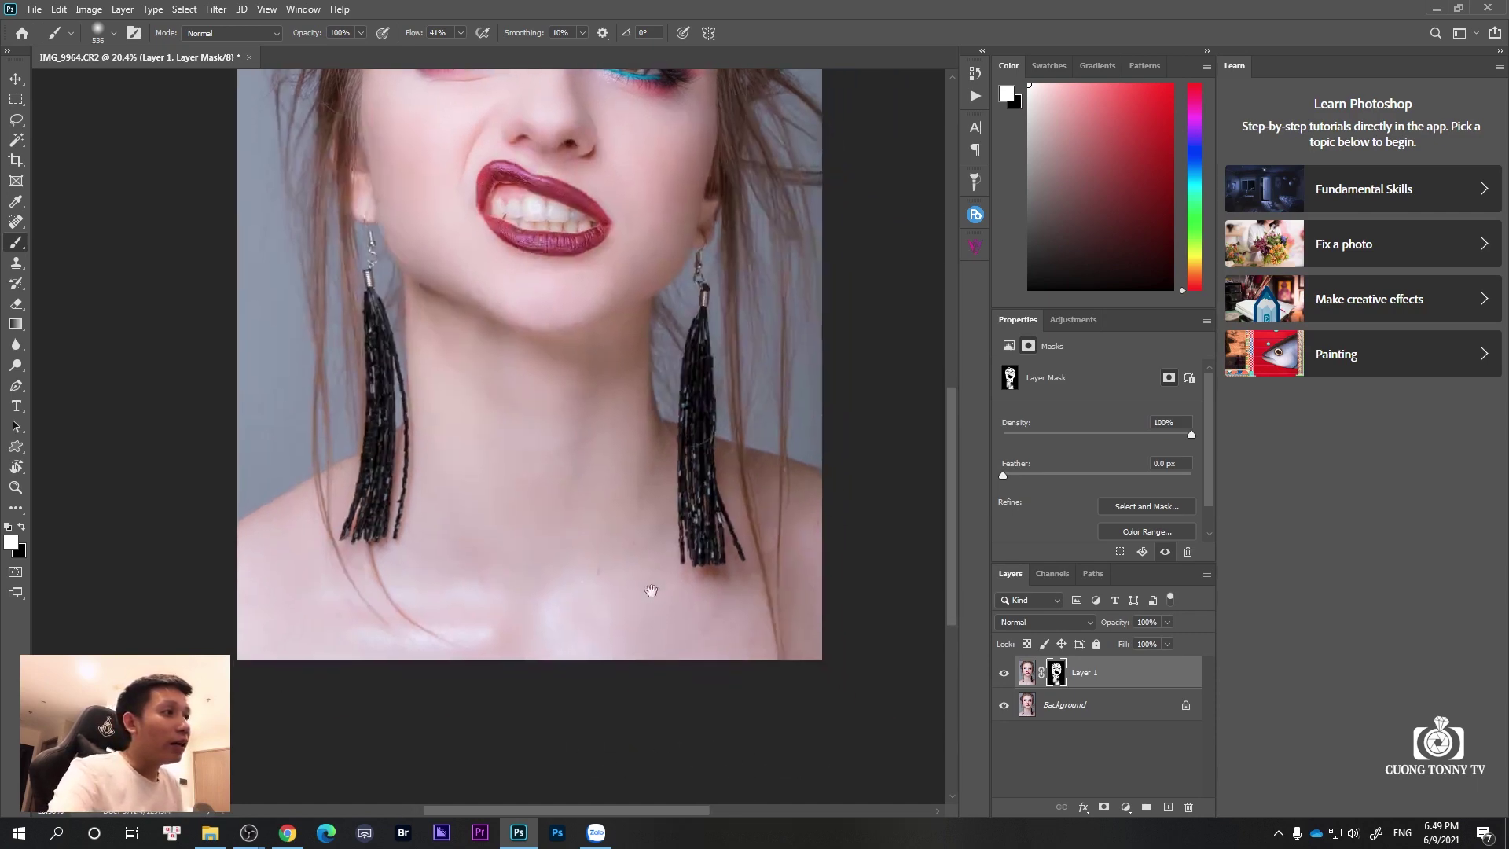
{"action": "left_click_drag", "start_coordinate": [390, 563], "coordinate": [539, 498]}
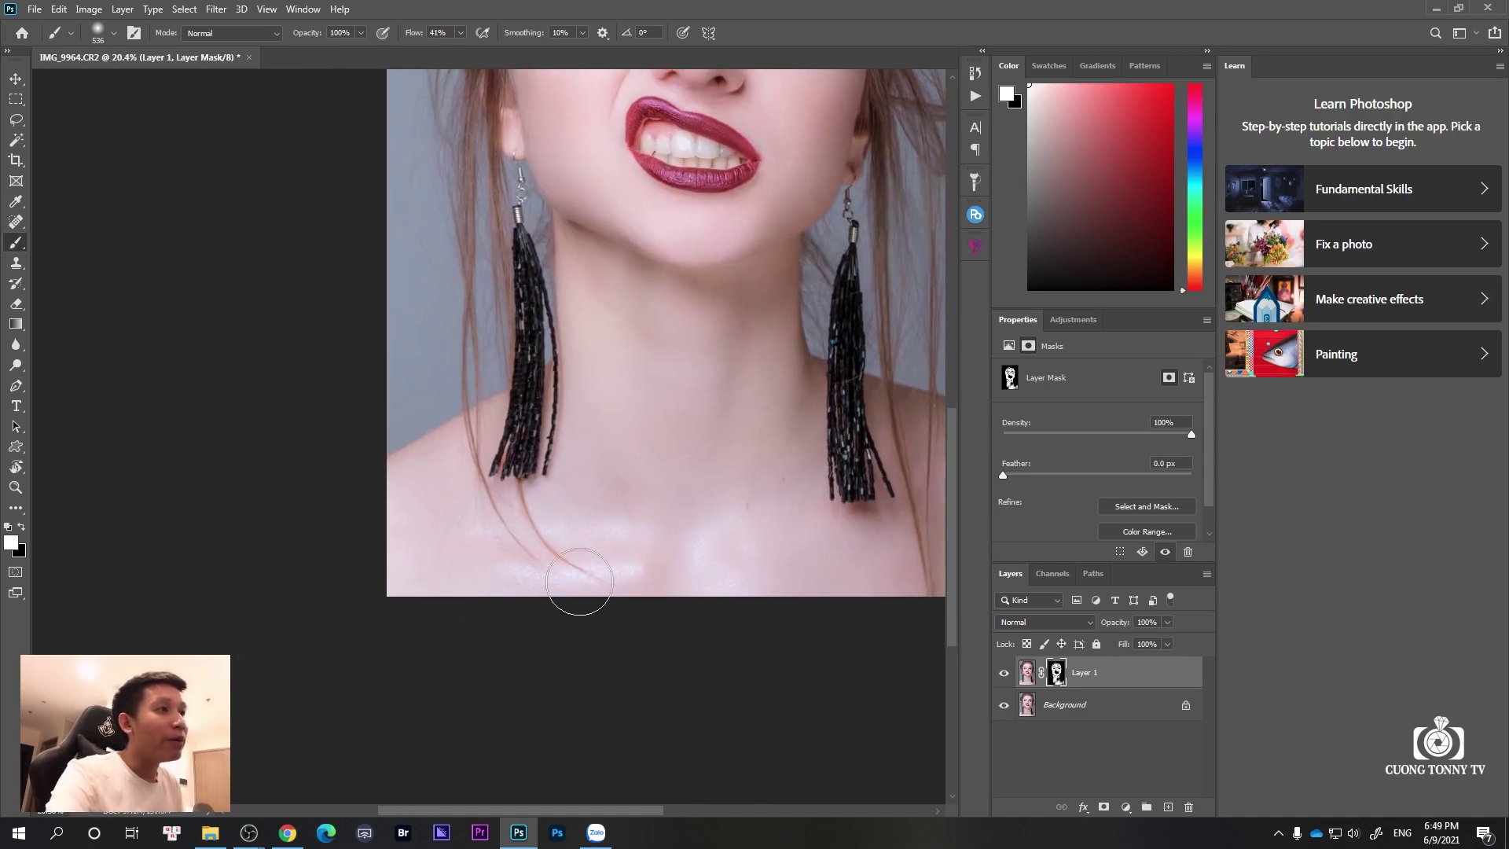
{"action": "mouse_move", "coordinate": [407, 593]}
{"action": "left_mouse_down"}
{"action": "mouse_move", "coordinate": [663, 378]}
{"action": "mouse_move", "coordinate": [672, 310]}
{"action": "left_mouse_up"}
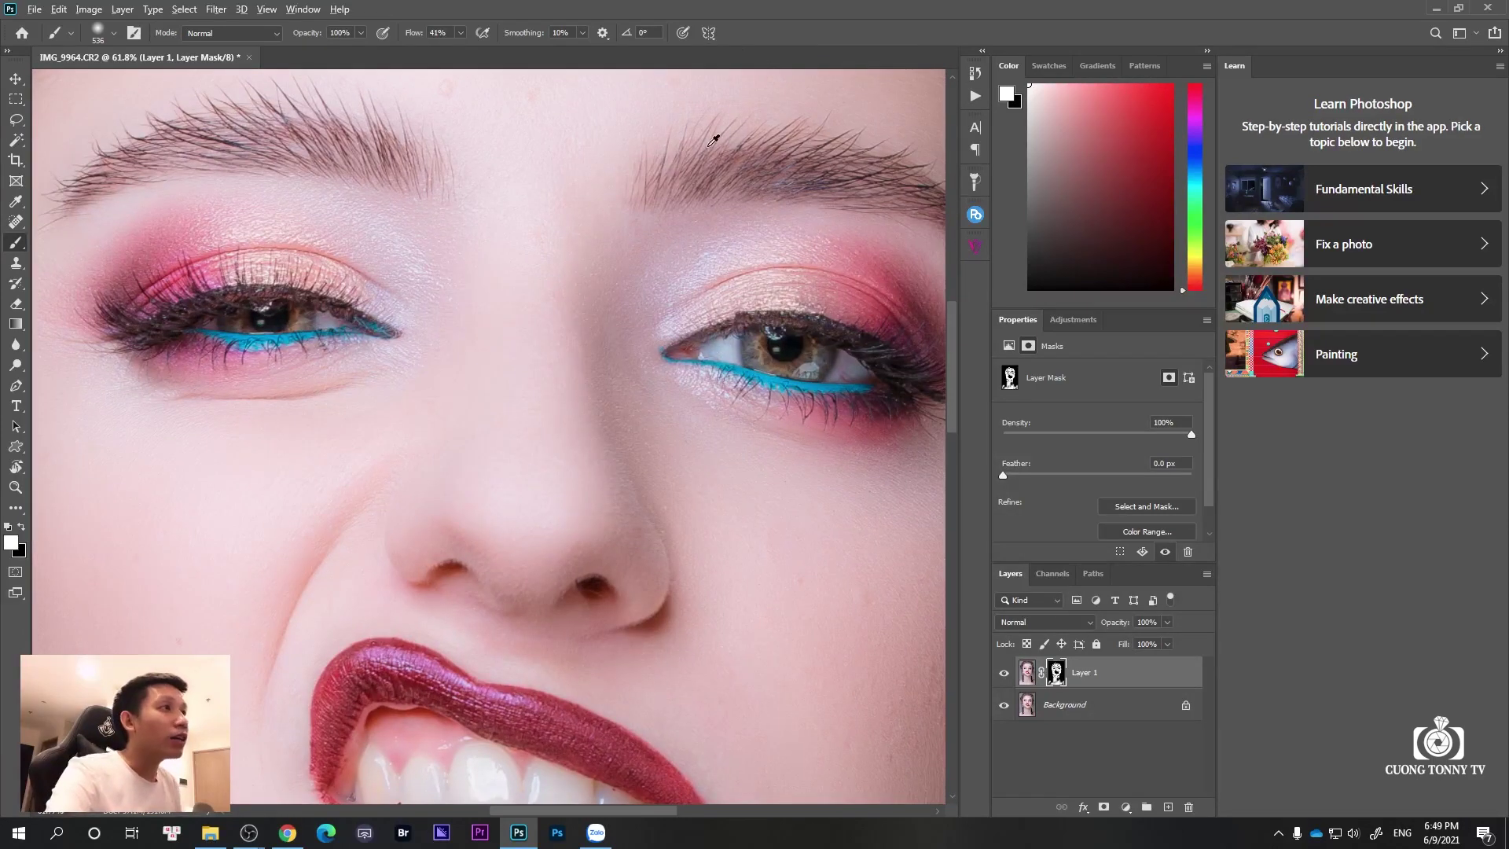
{"action": "left_click_drag", "start_coordinate": [734, 252], "coordinate": [694, 250]}
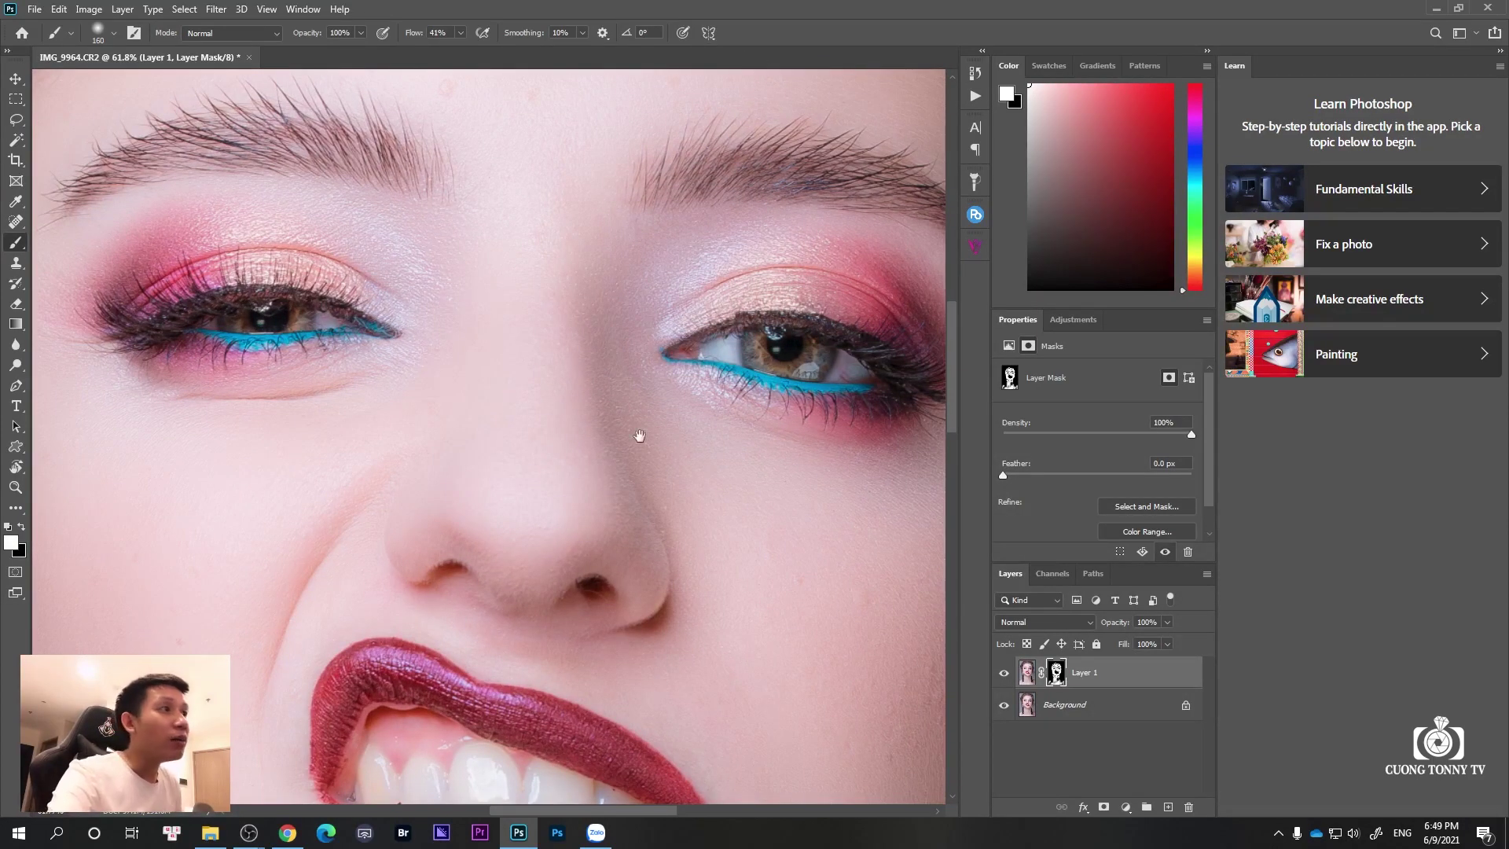
{"action": "left_click_drag", "start_coordinate": [592, 251], "coordinate": [568, 303]}
{"action": "left_click_drag", "start_coordinate": [574, 397], "coordinate": [496, 398]}
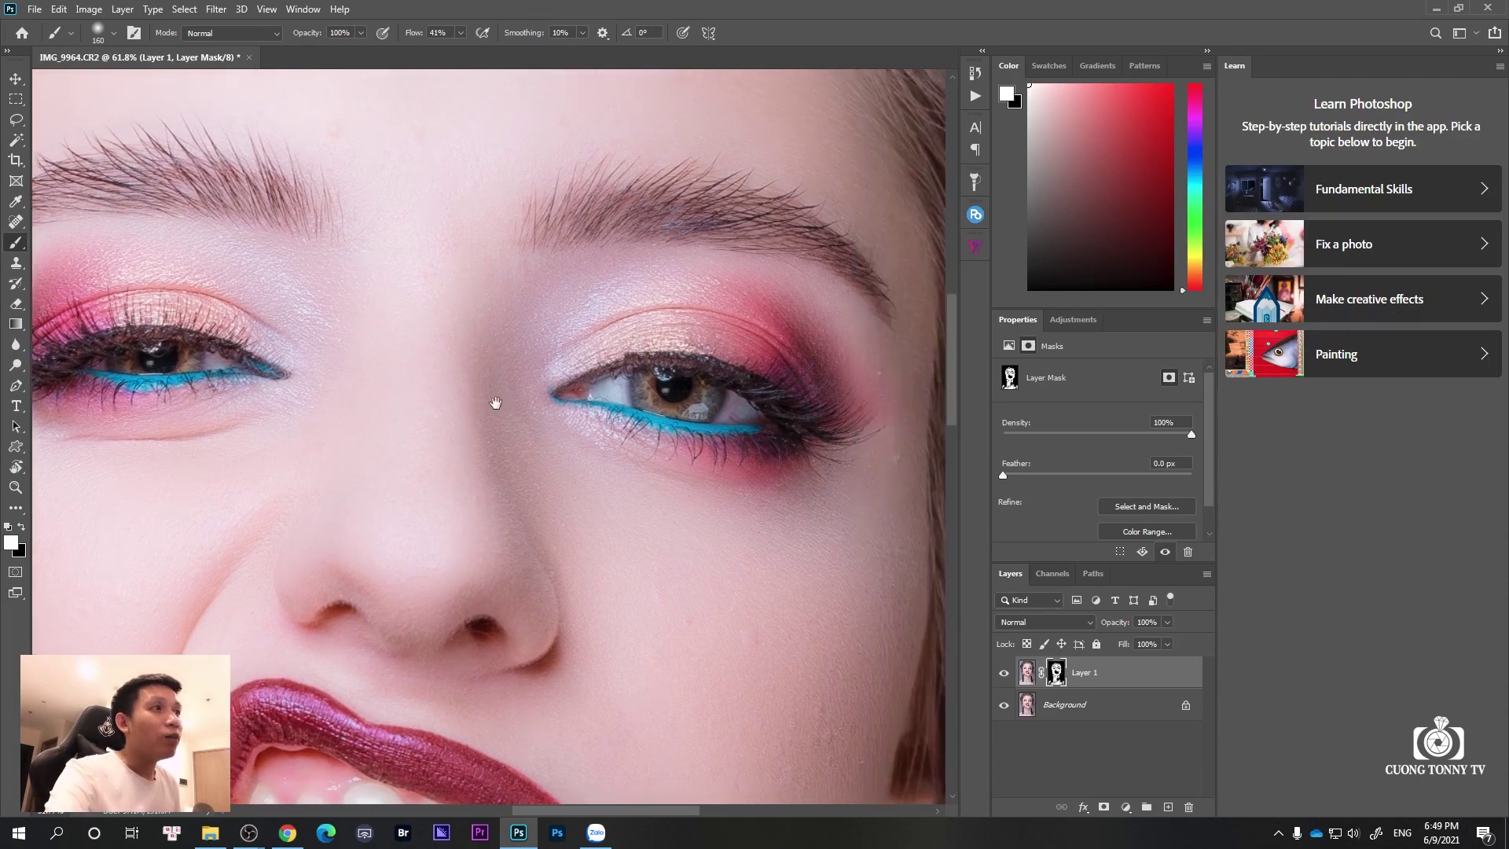
{"action": "left_click_drag", "start_coordinate": [760, 360], "coordinate": [696, 270]}
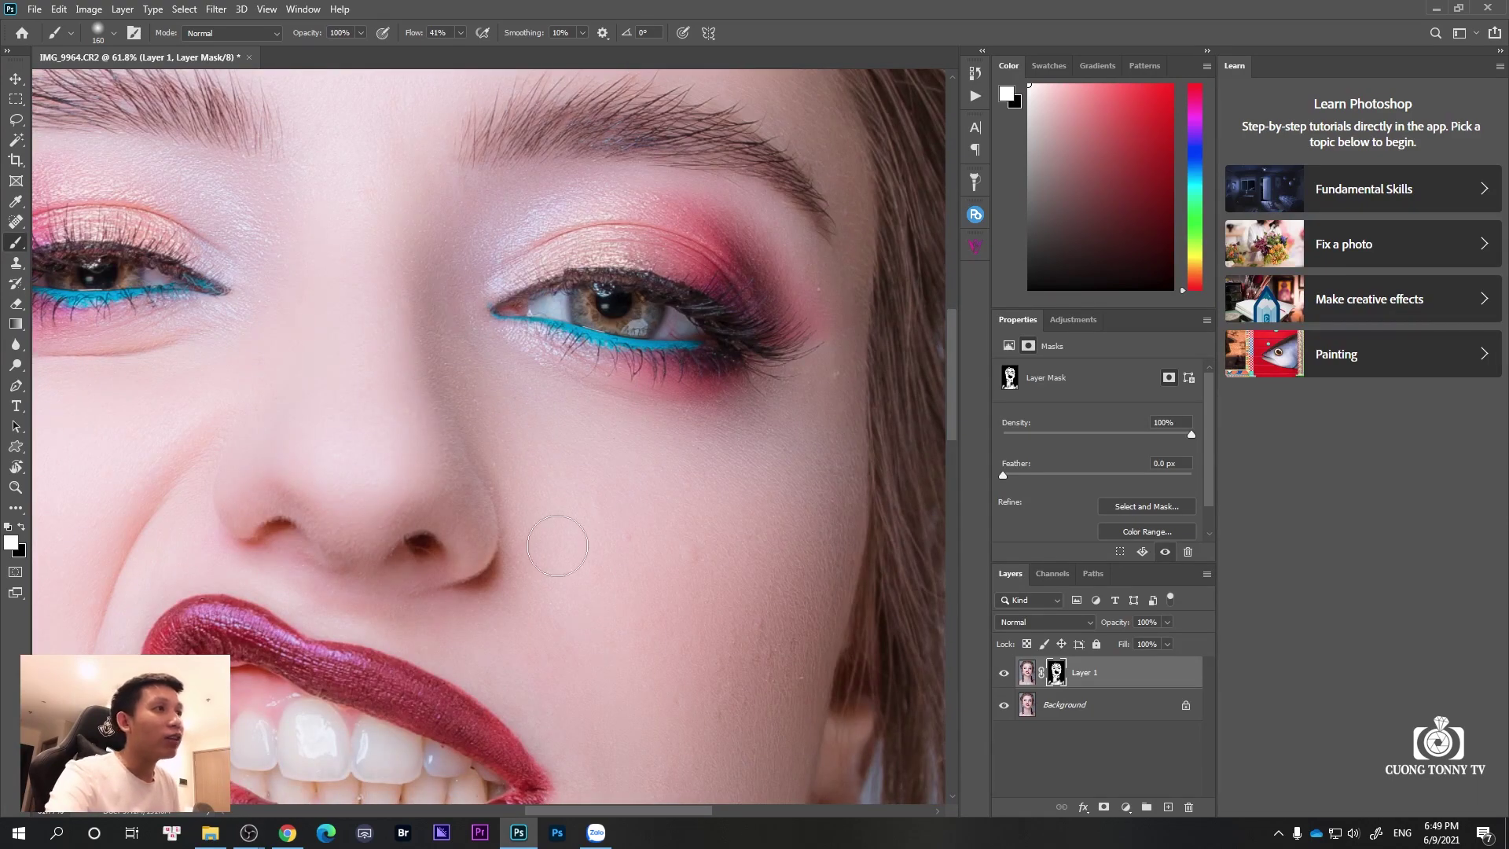
{"action": "scroll", "coordinate": [557, 546], "scroll_direction": "down", "scroll_amount": 3}
{"action": "scroll", "coordinate": [707, 566], "scroll_direction": "down", "scroll_amount": 3}
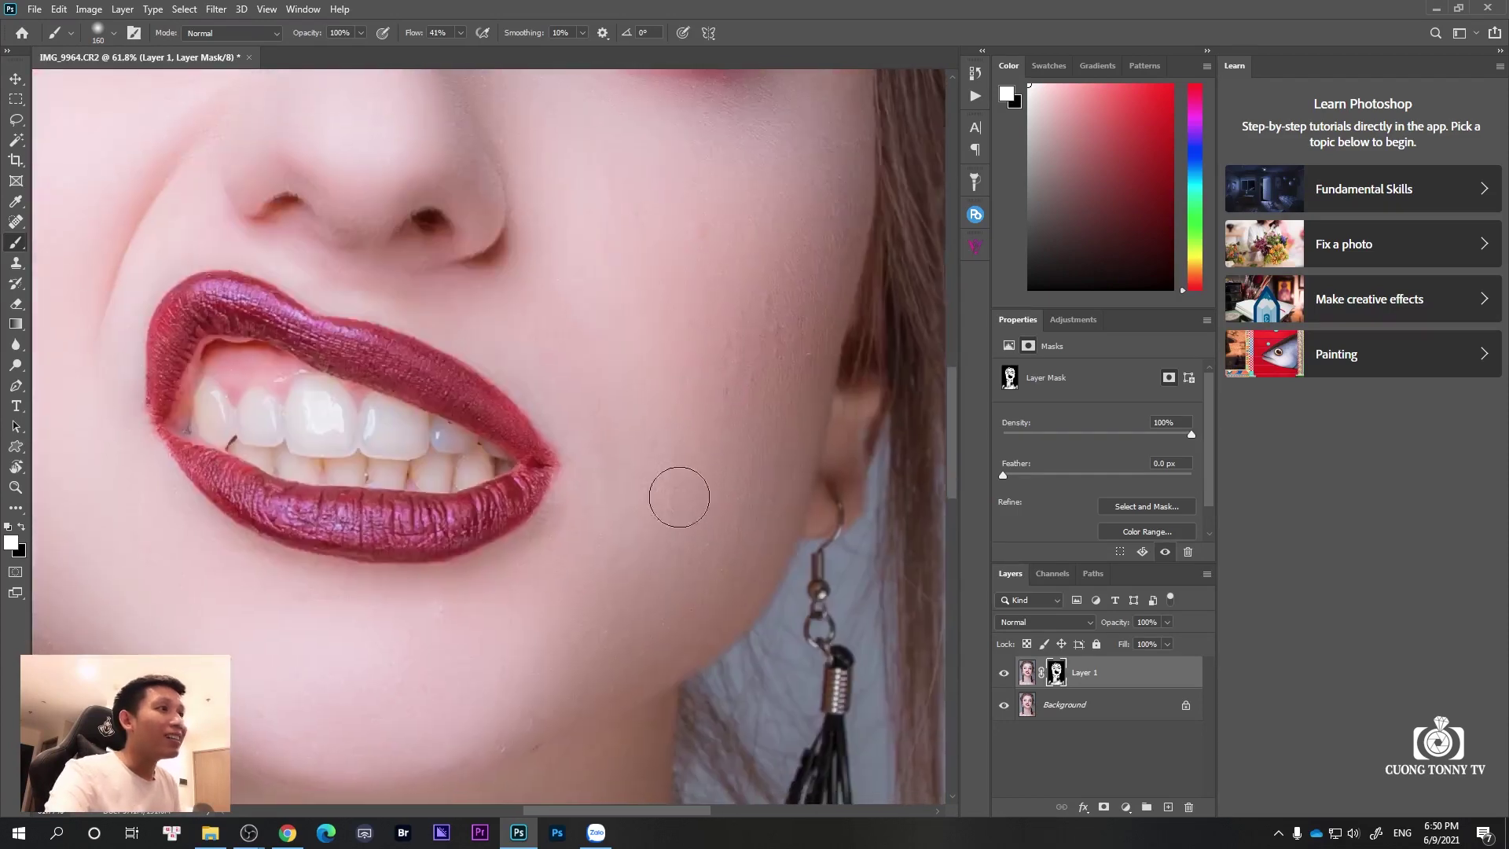
{"action": "scroll", "coordinate": [713, 407], "scroll_direction": "down", "scroll_amount": 3}
{"action": "scroll", "coordinate": [767, 369], "scroll_direction": "down", "scroll_amount": 3}
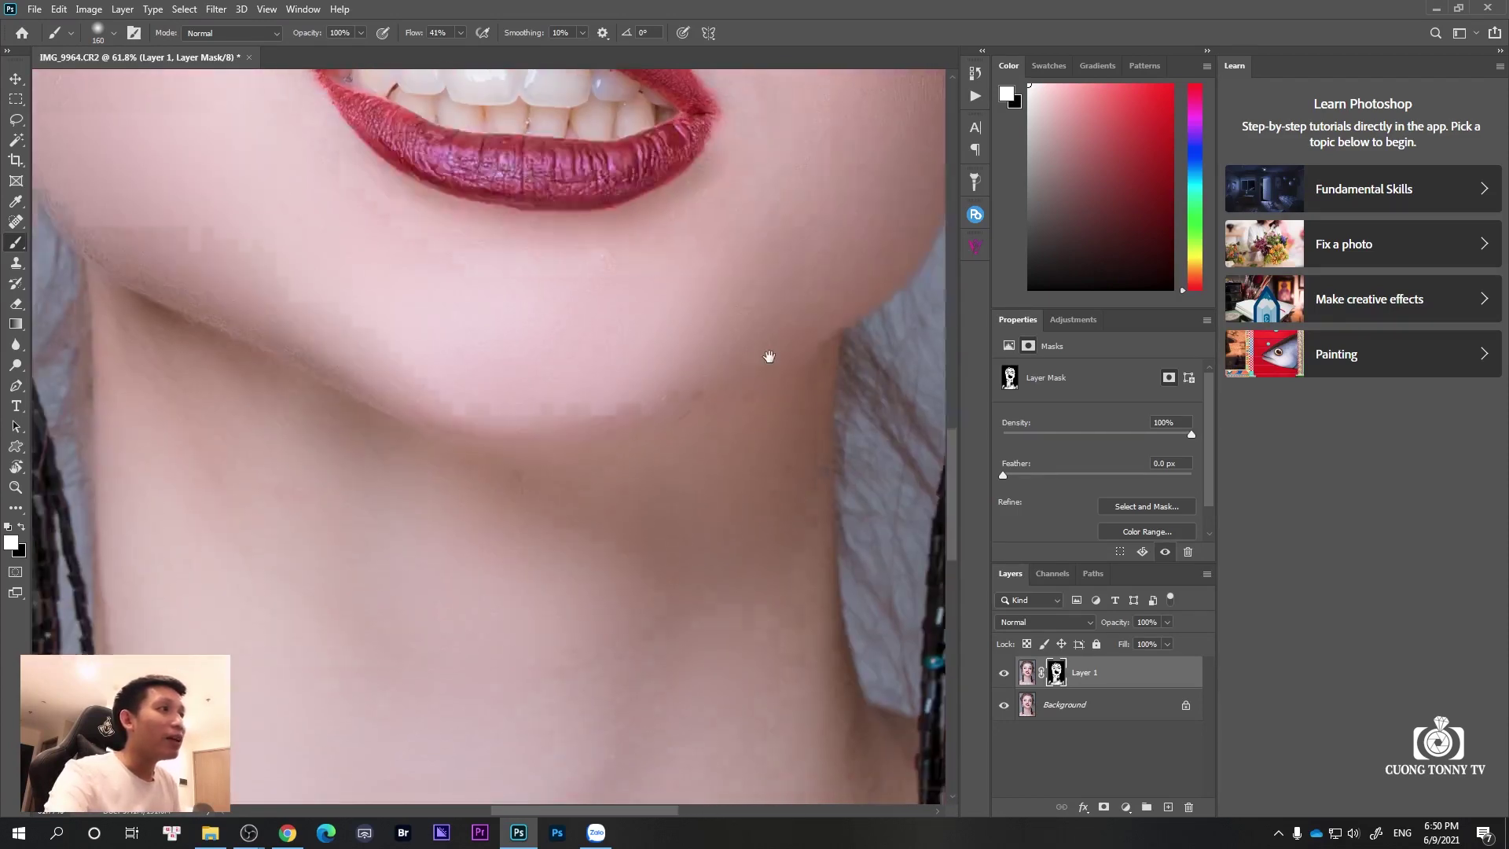
{"action": "scroll", "coordinate": [767, 375], "scroll_direction": "up", "scroll_amount": 3}
{"action": "scroll", "coordinate": [682, 686], "scroll_direction": "up", "scroll_amount": 3}
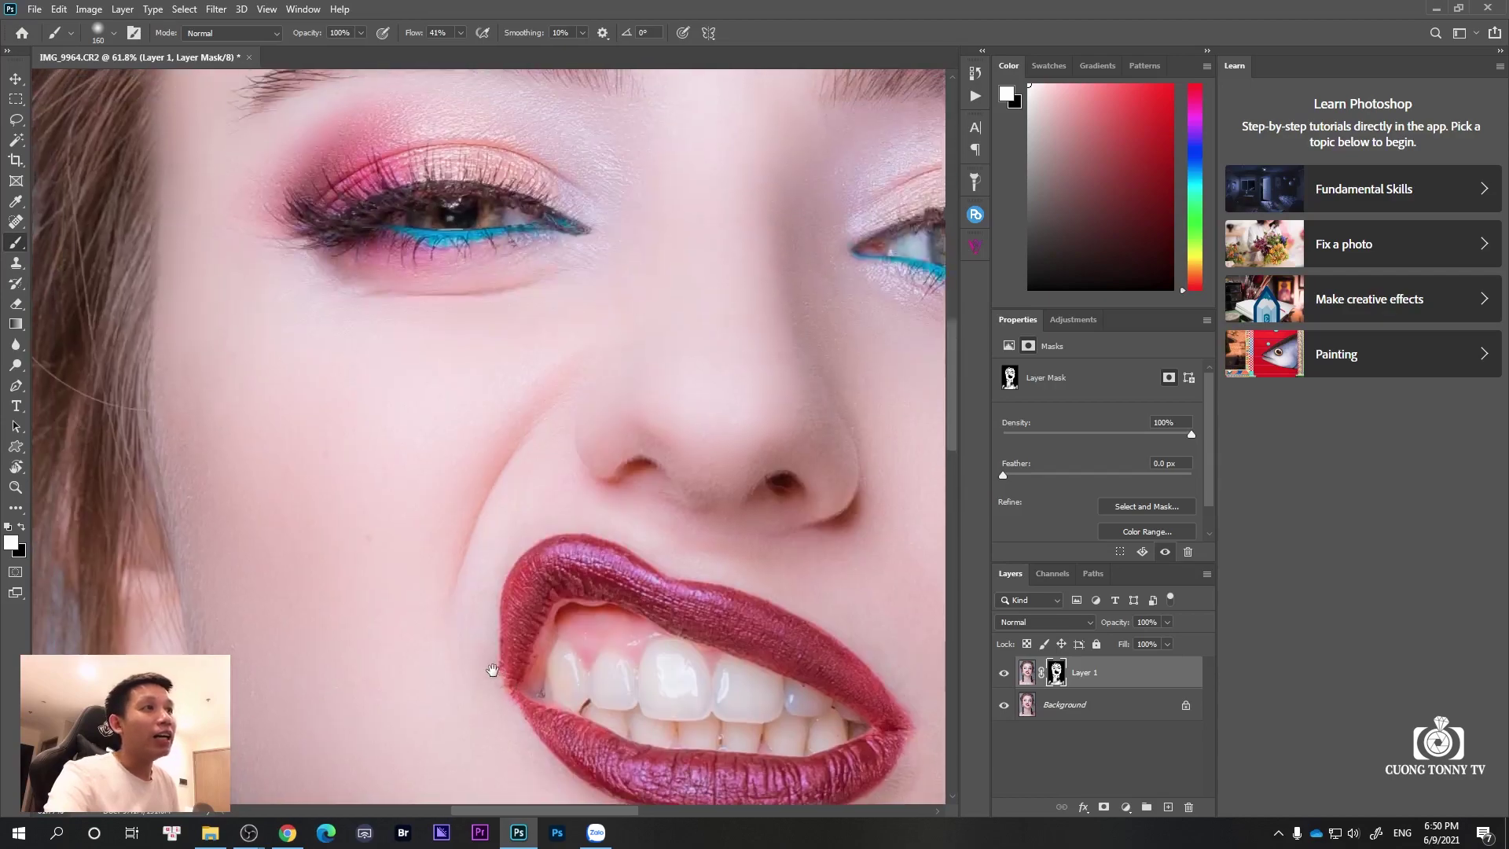
{"action": "left_click_drag", "start_coordinate": [493, 670], "coordinate": [483, 700]}
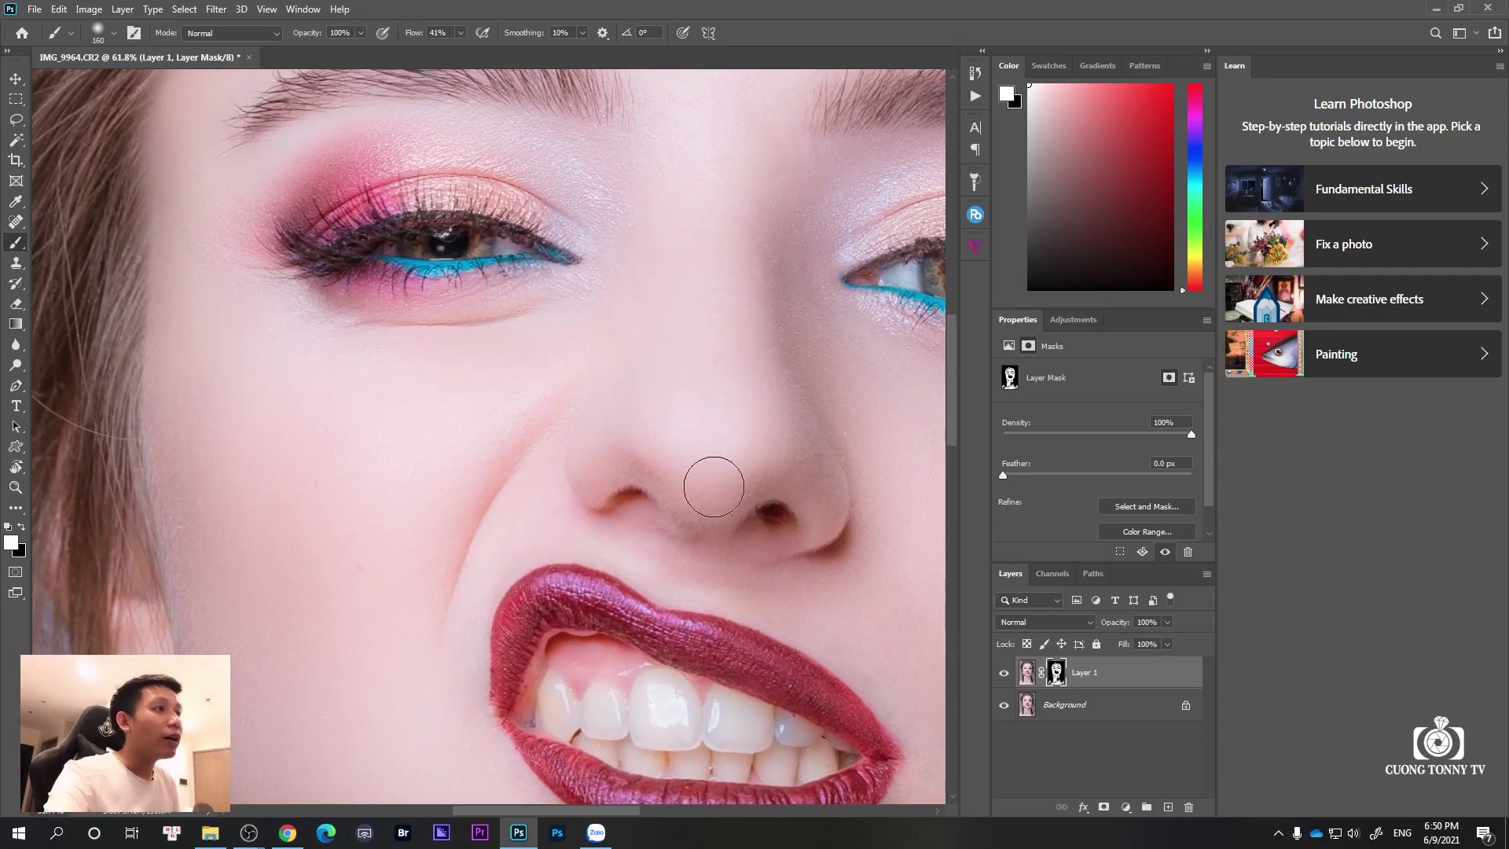
{"action": "scroll", "coordinate": [489, 394], "scroll_direction": "up", "scroll_amount": 3}
{"action": "scroll", "coordinate": [489, 411], "scroll_direction": "left", "scroll_amount": 3}
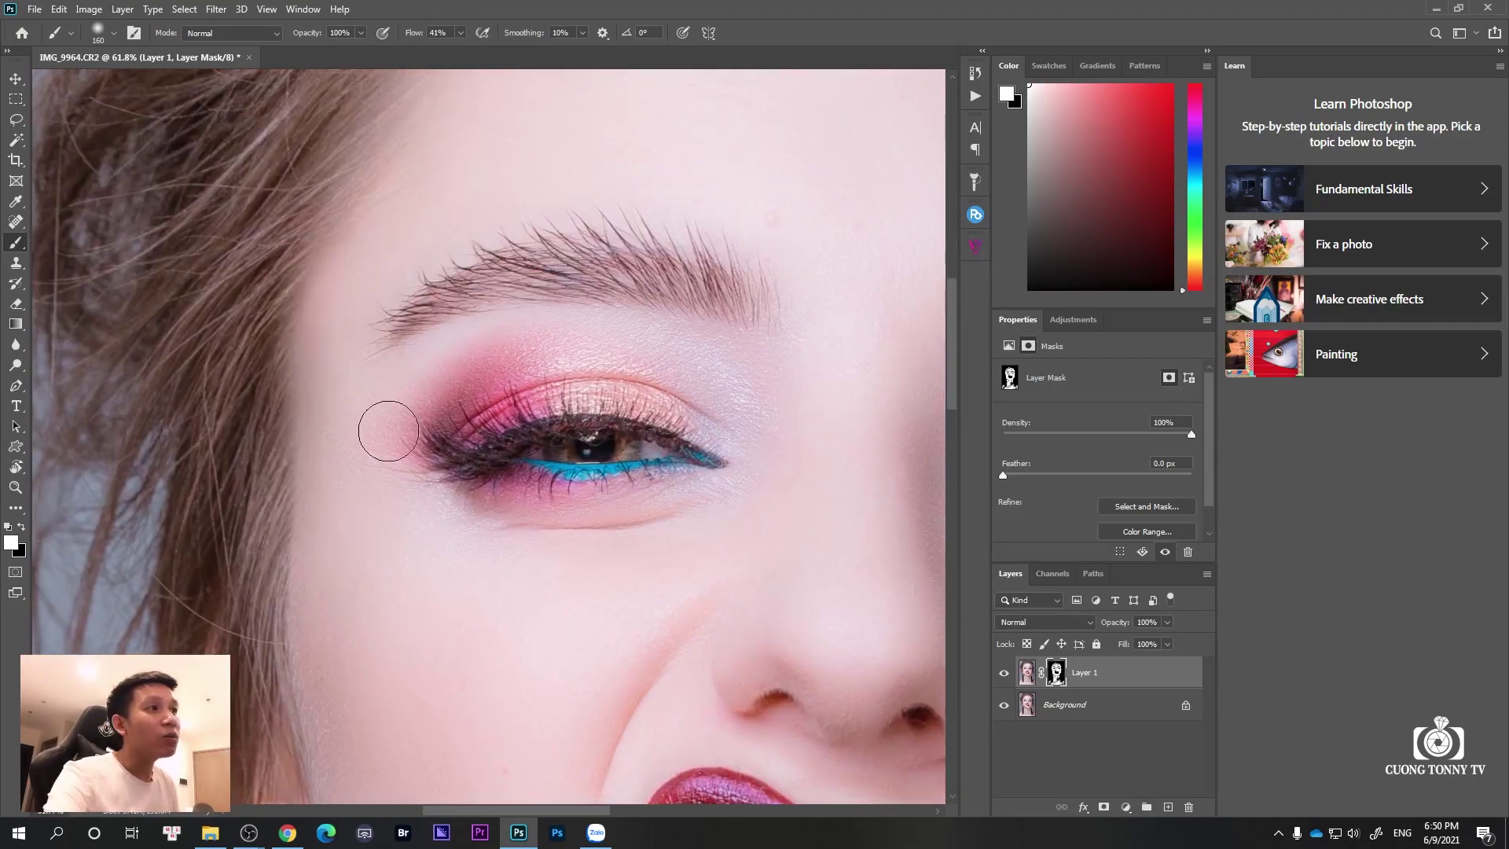
{"action": "scroll", "coordinate": [721, 283], "scroll_direction": "up", "scroll_amount": 2}
{"action": "scroll", "coordinate": [721, 283], "scroll_direction": "right", "scroll_amount": 5}
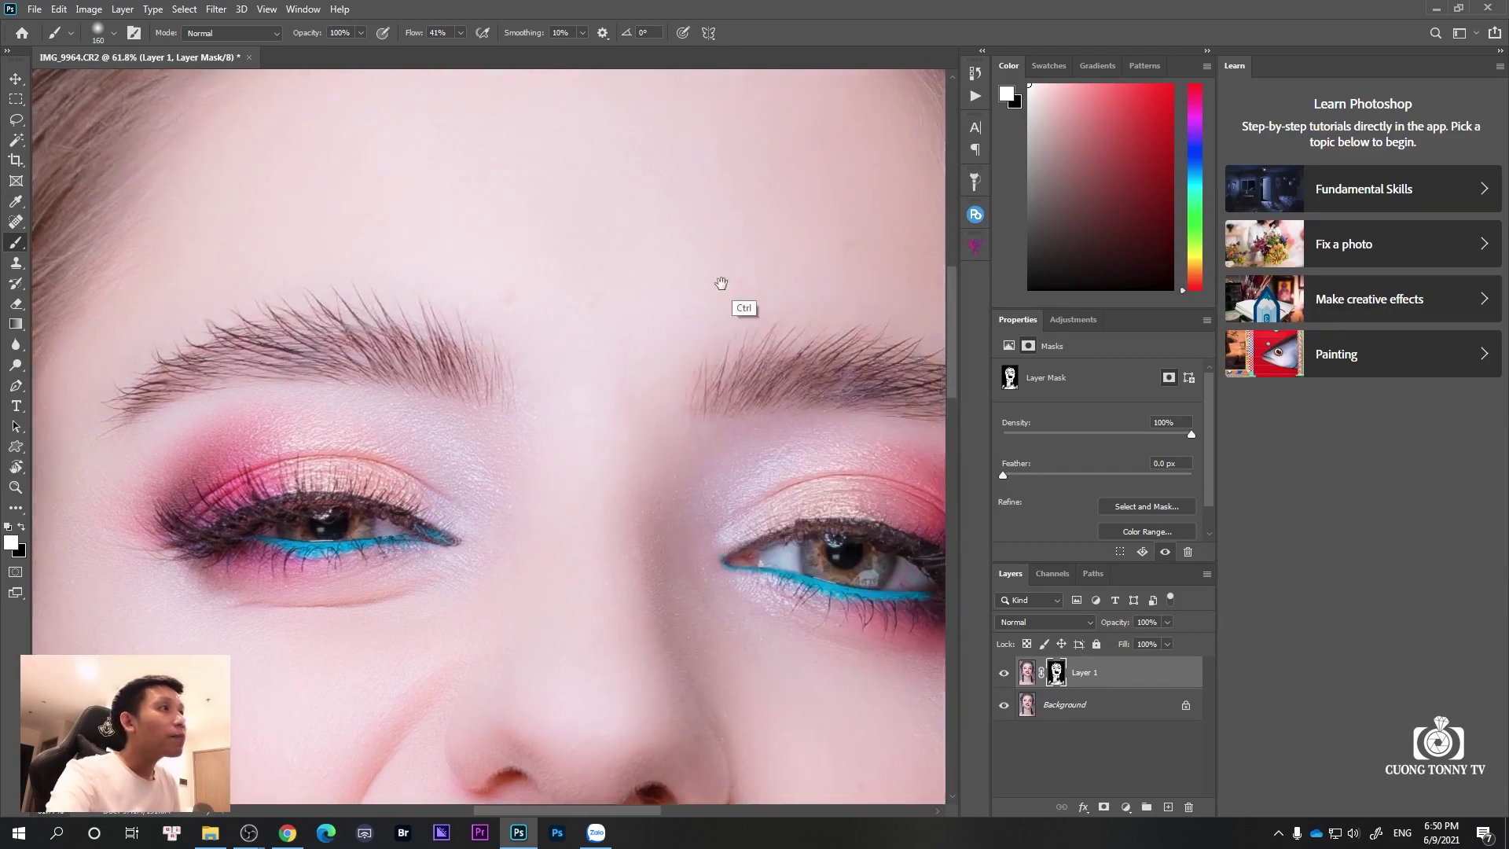
{"action": "scroll", "coordinate": [720, 283], "scroll_direction": "down", "scroll_amount": 3}
{"action": "scroll", "coordinate": [643, 369], "scroll_direction": "up", "scroll_amount": 1}
{"action": "scroll", "coordinate": [603, 337], "scroll_direction": "up", "scroll_amount": 1}
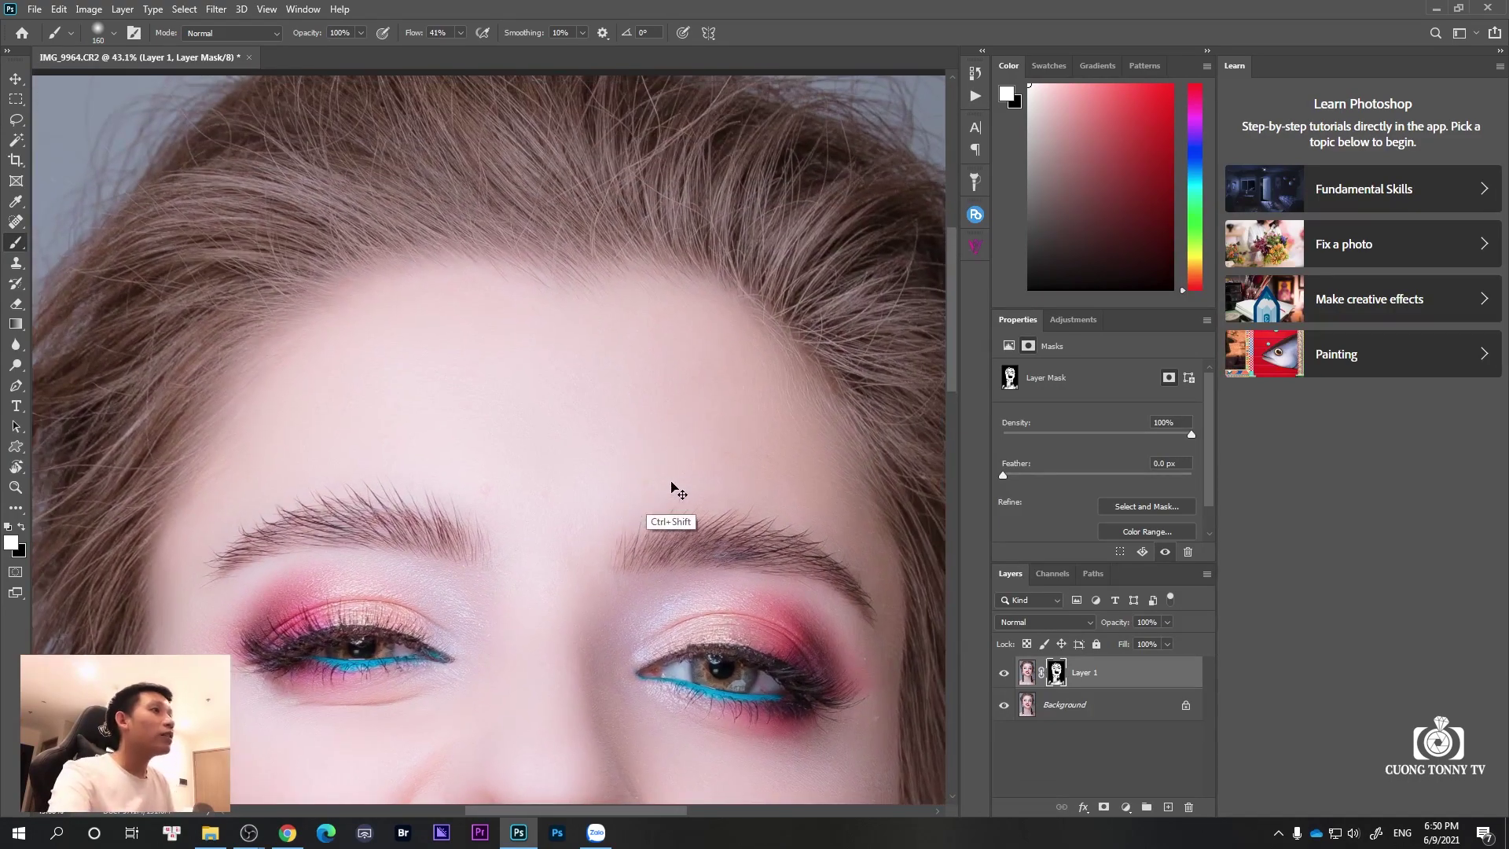
{"action": "scroll", "coordinate": [652, 338], "scroll_direction": "down", "scroll_amount": 2}
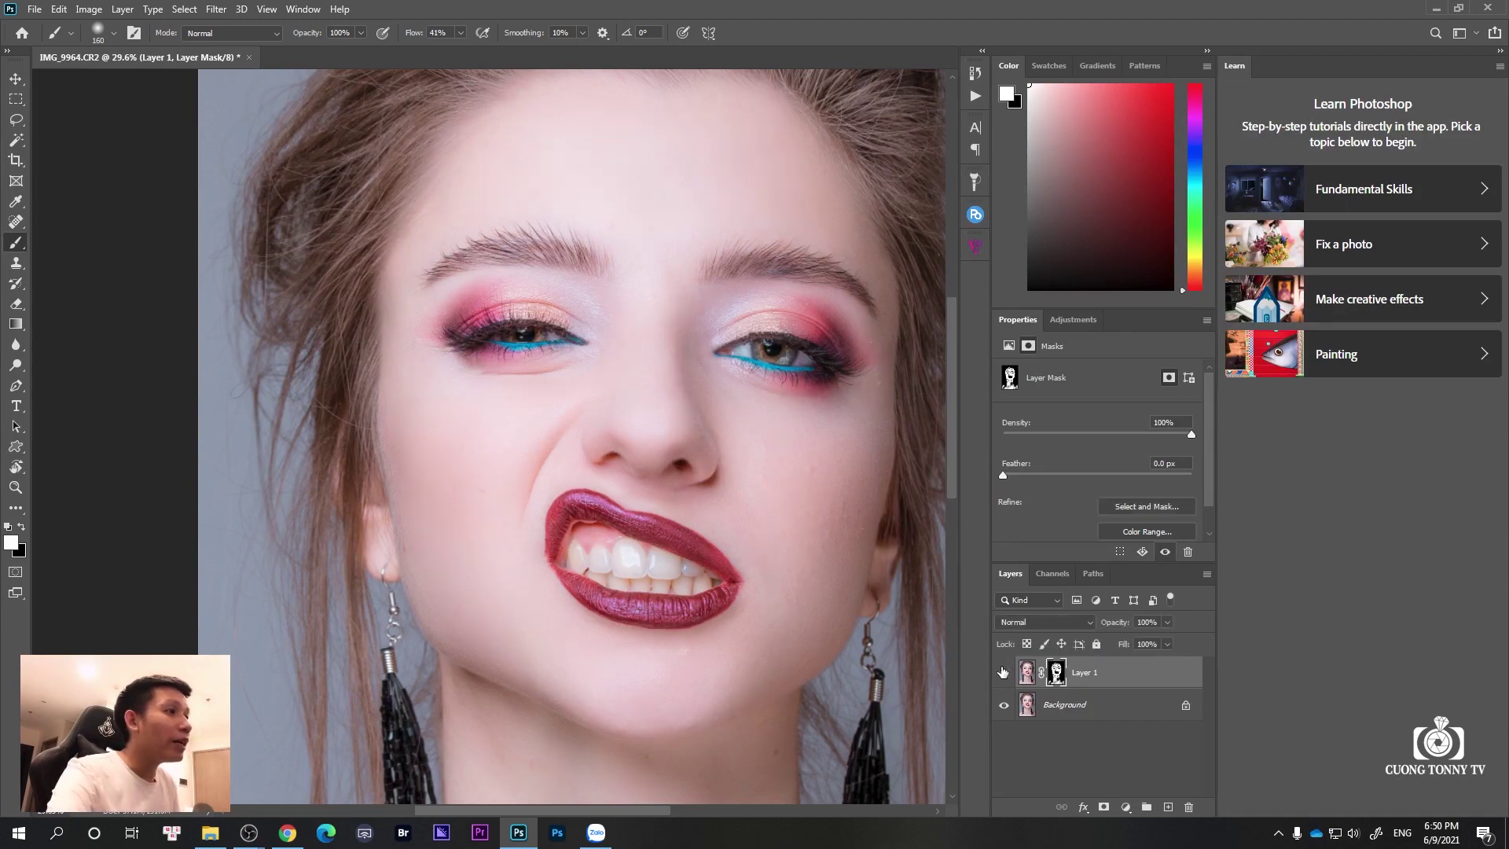
Toggle Layer 1's visibility to compare the retouch against the original photo
{"action": "left_click", "coordinate": [1003, 672]}
{"action": "left_click", "coordinate": [1002, 671]}
{"action": "left_click", "coordinate": [1002, 672]}
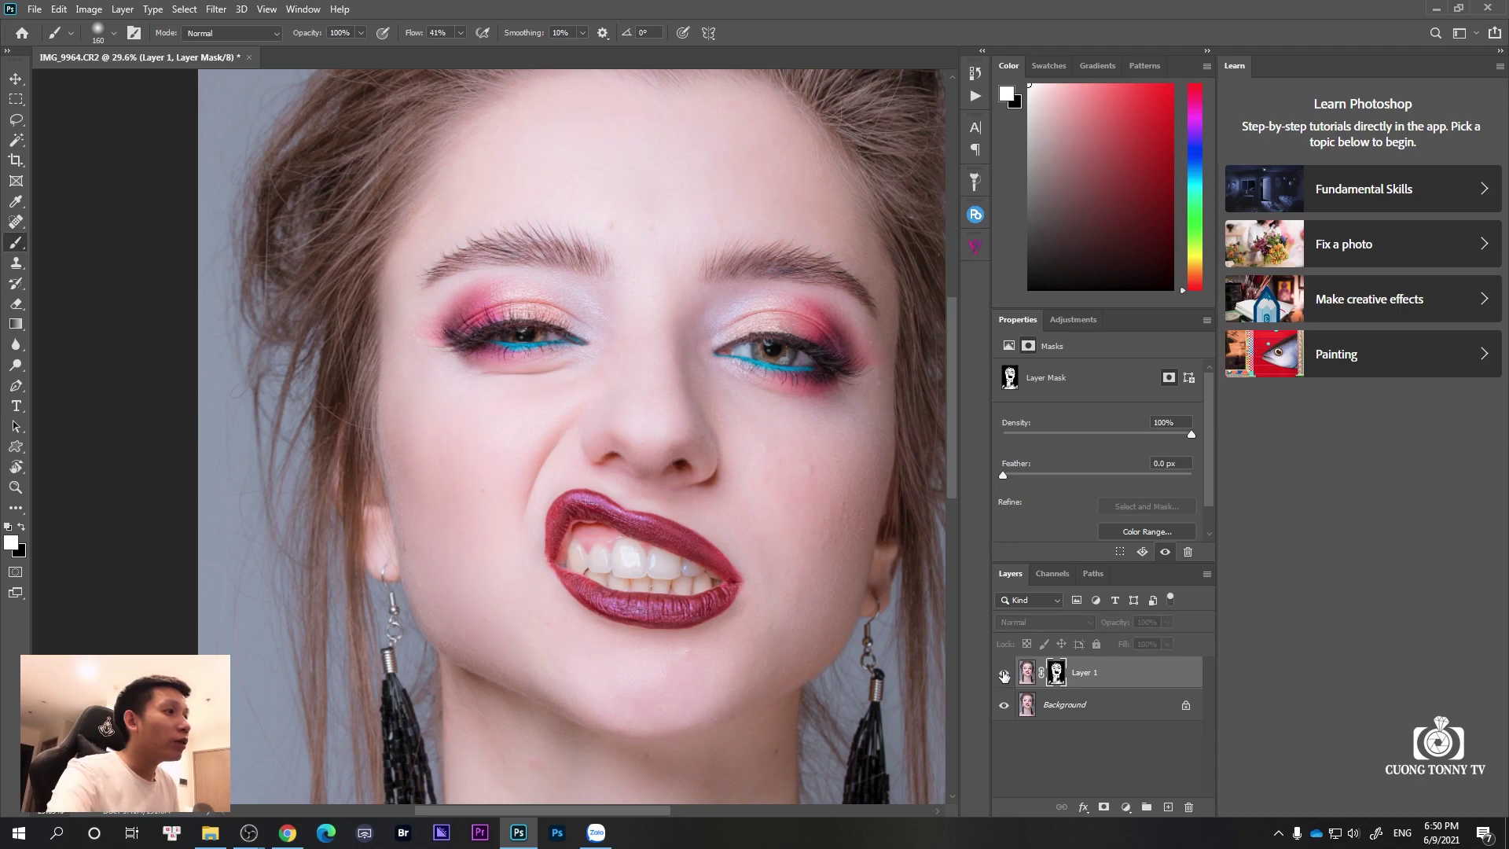
{"action": "left_click", "coordinate": [1004, 673]}
{"action": "left_click", "coordinate": [1004, 673]}
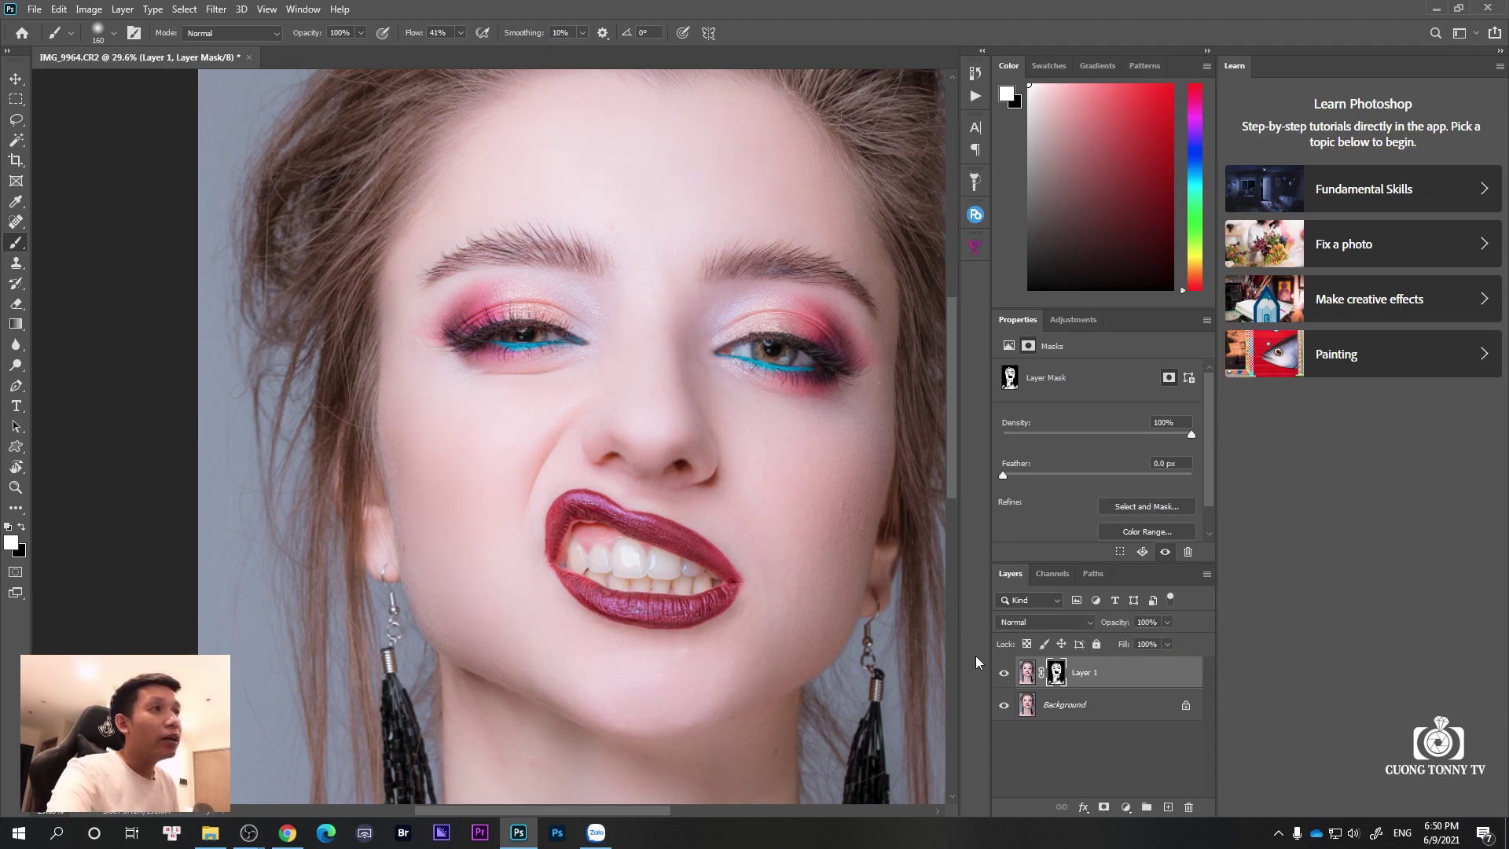
Zoom and pan around the face, then bring up the Skin Finer folder in File Explorer
{"action": "left_click_drag", "start_coordinate": [693, 272], "coordinate": [616, 230]}
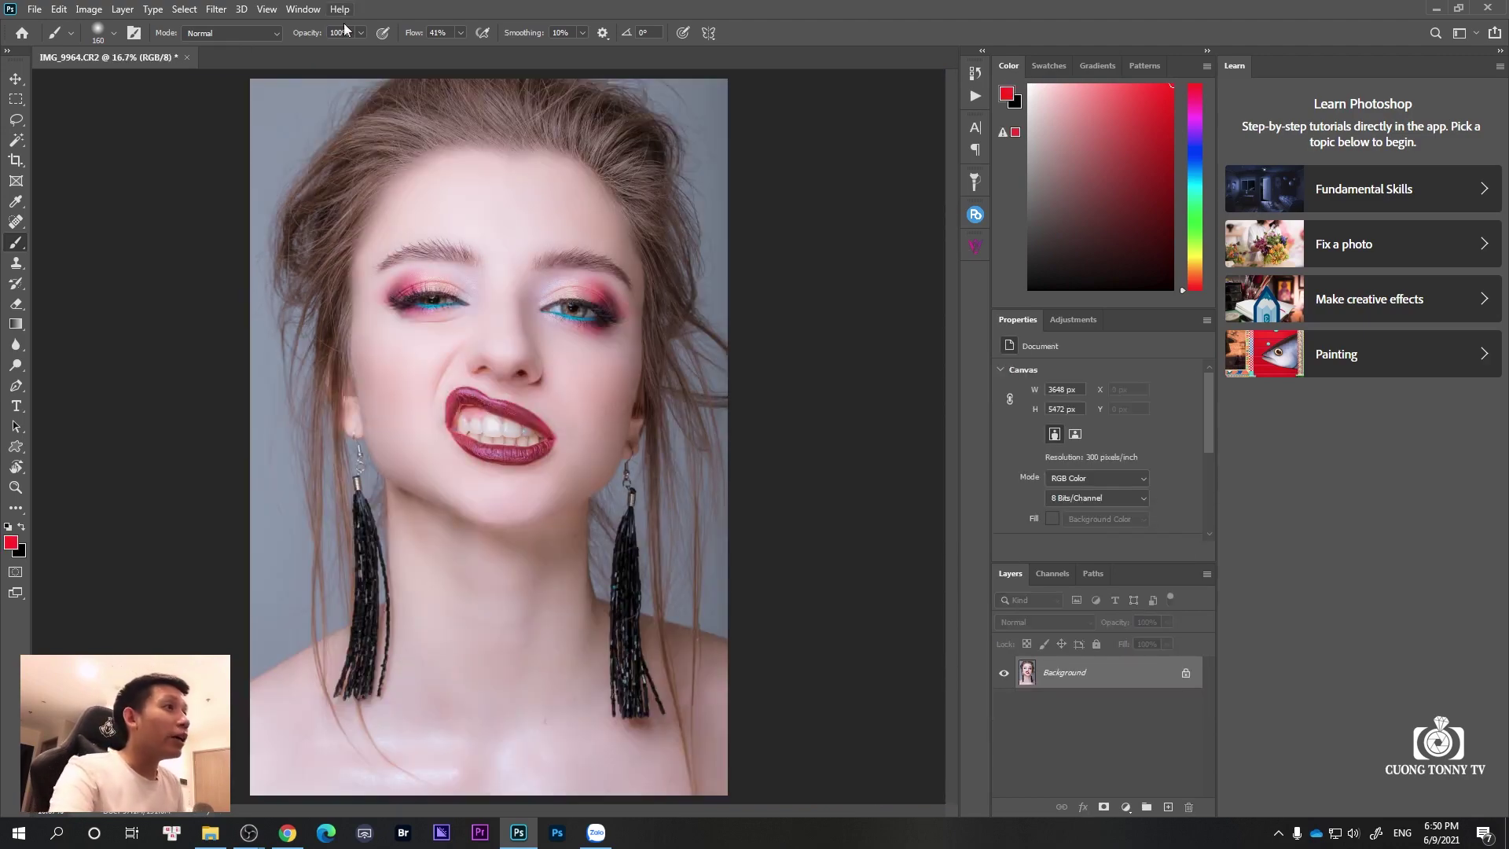
{"action": "scroll", "coordinate": [573, 242], "scroll_direction": "up", "scroll_amount": 3}
{"action": "left_click_drag", "start_coordinate": [541, 332], "coordinate": [590, 259]}
{"action": "scroll", "coordinate": [574, 340], "scroll_direction": "down", "scroll_amount": 2}
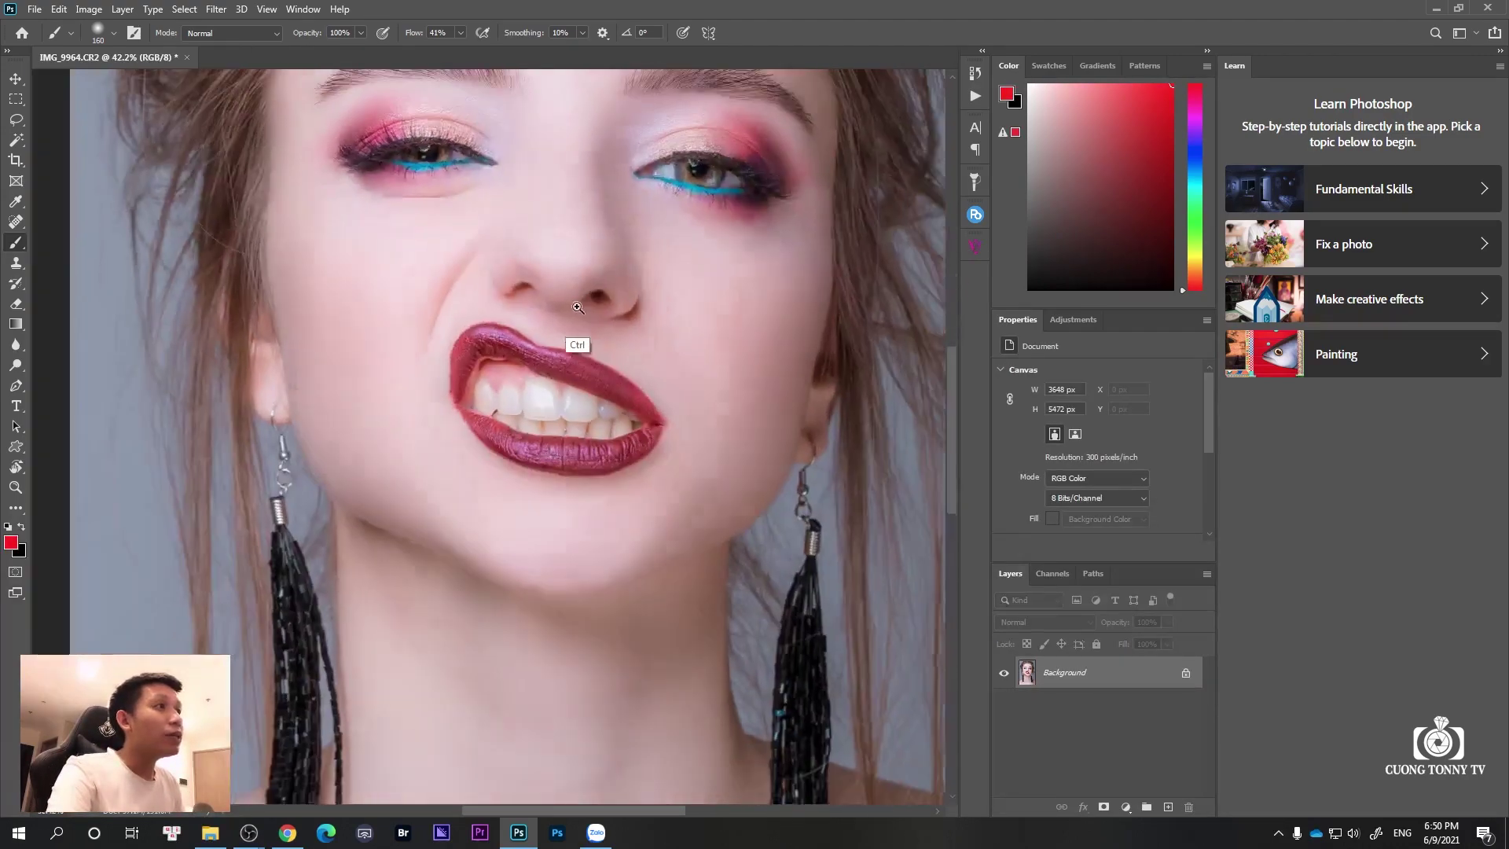
{"action": "scroll", "coordinate": [597, 361], "scroll_direction": "down", "scroll_amount": 1}
{"action": "mouse_move", "coordinate": [603, 388]}
{"action": "left_mouse_down"}
{"action": "mouse_move", "coordinate": [603, 473]}
{"action": "mouse_move", "coordinate": [501, 350]}
{"action": "left_mouse_up"}
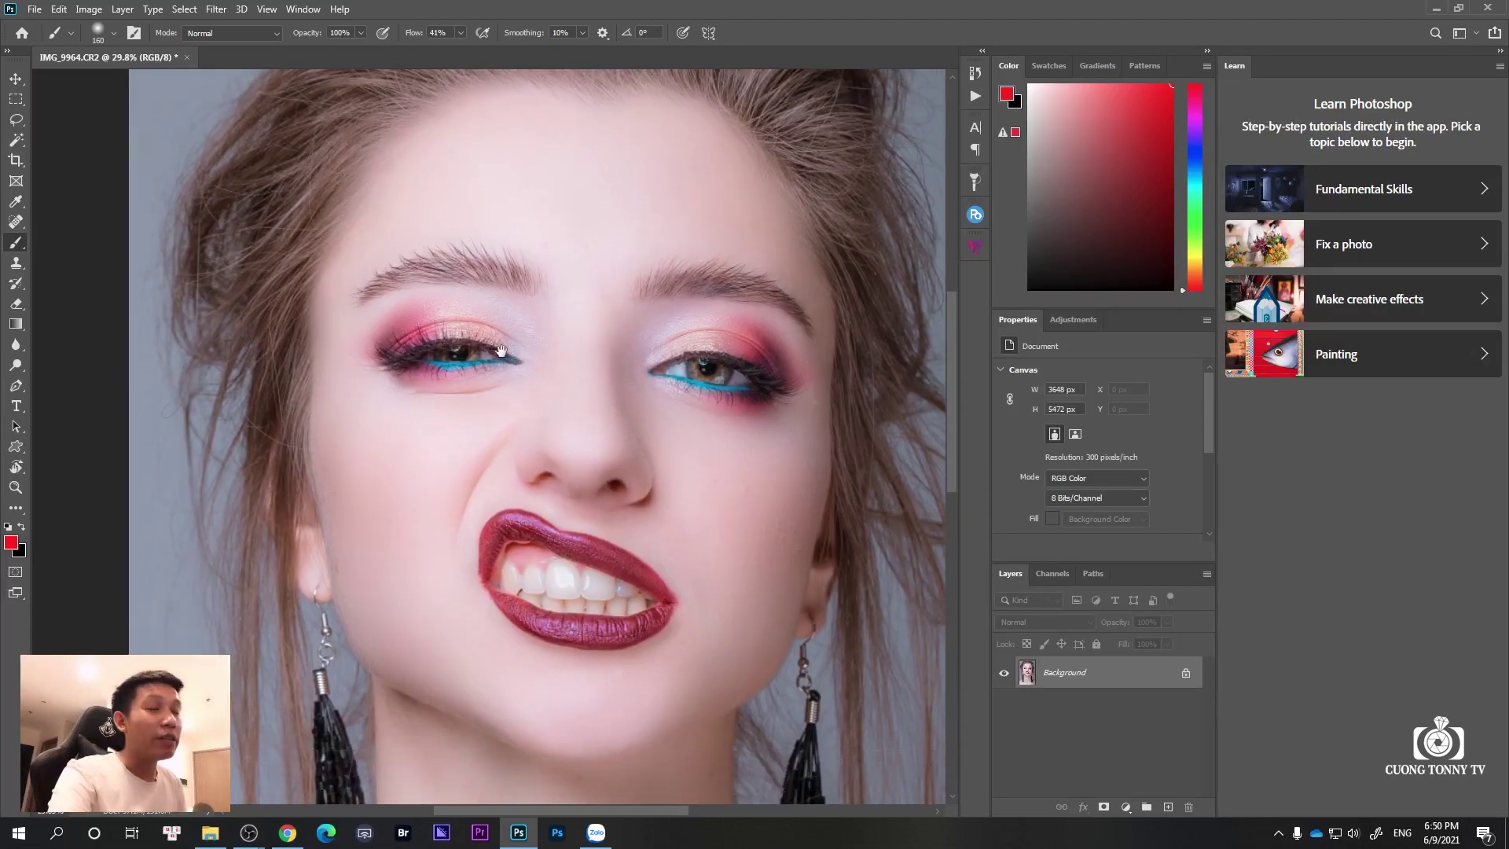
{"action": "scroll", "coordinate": [552, 360], "scroll_direction": "up", "scroll_amount": 1}
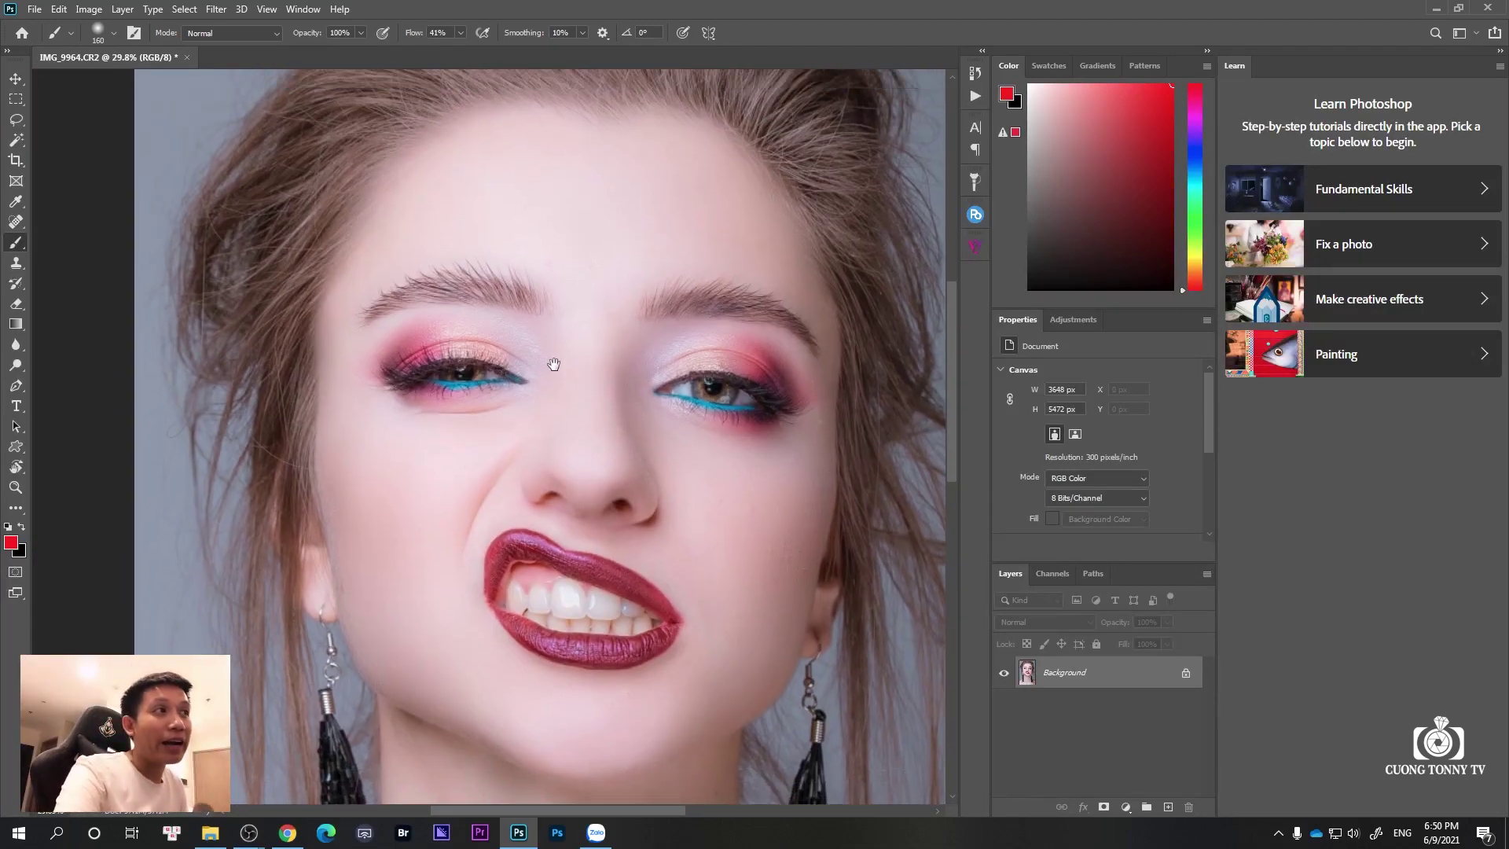
{"action": "scroll", "coordinate": [552, 327], "scroll_direction": "up", "scroll_amount": 1}
{"action": "scroll", "coordinate": [573, 361], "scroll_direction": "up", "scroll_amount": 1}
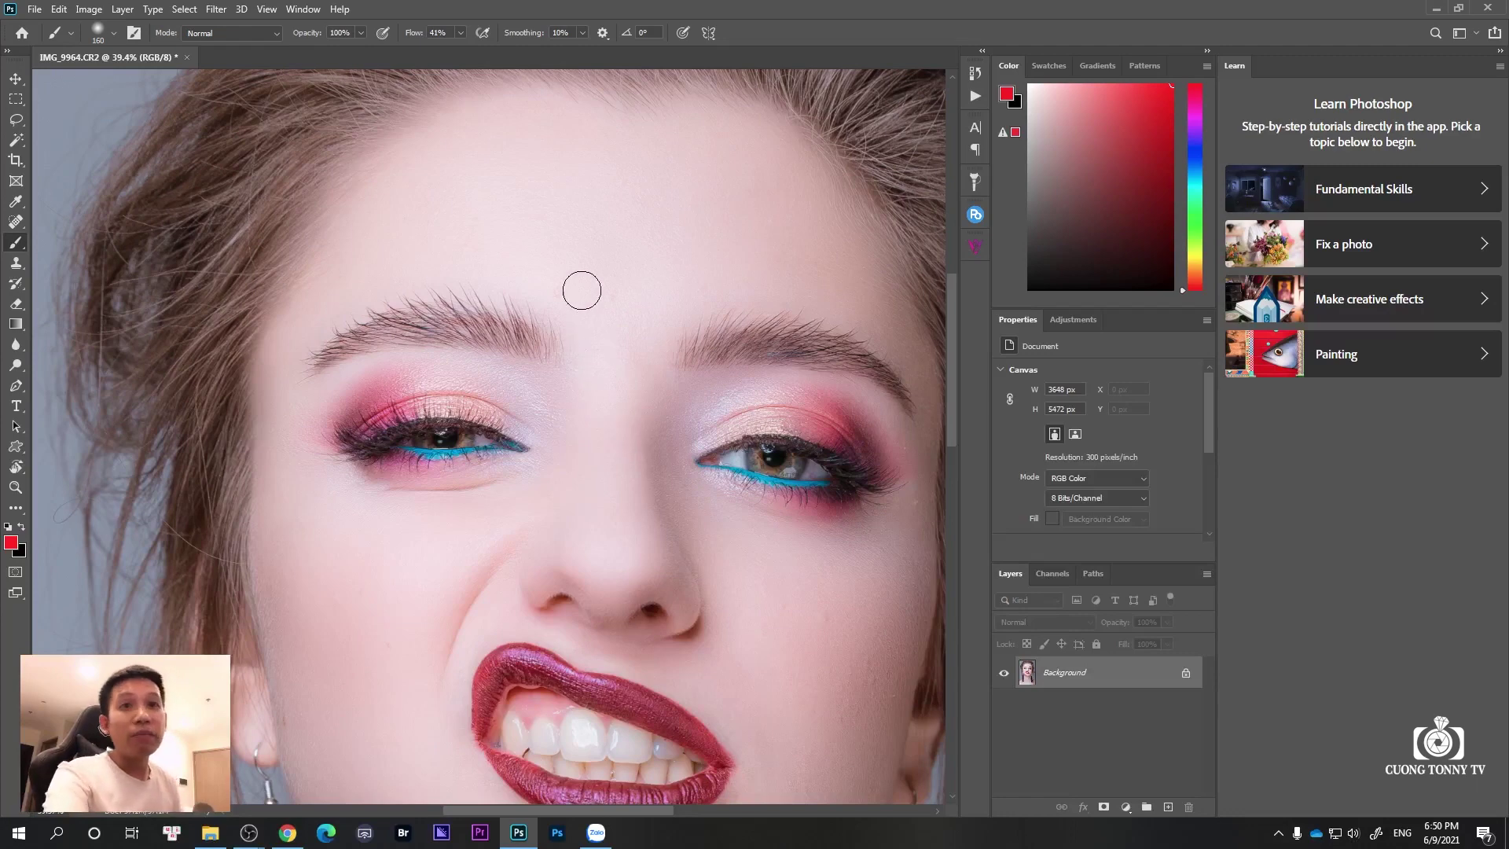
{"action": "scroll", "coordinate": [507, 259], "scroll_direction": "down", "scroll_amount": 1}
{"action": "scroll", "coordinate": [485, 125], "scroll_direction": "down", "scroll_amount": 1}
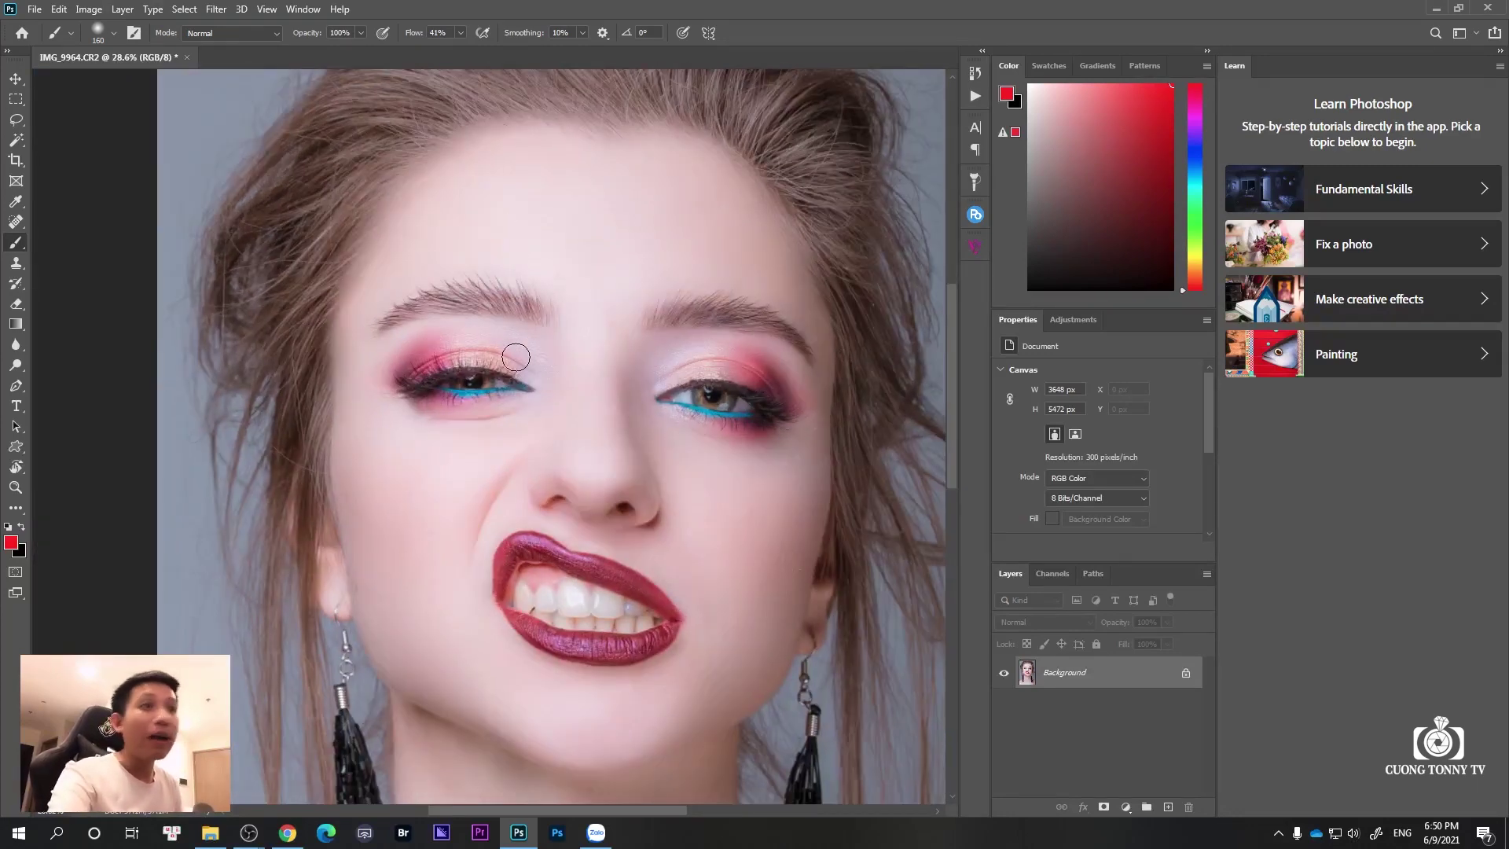
{"action": "scroll", "coordinate": [640, 279], "scroll_direction": "up", "scroll_amount": 2}
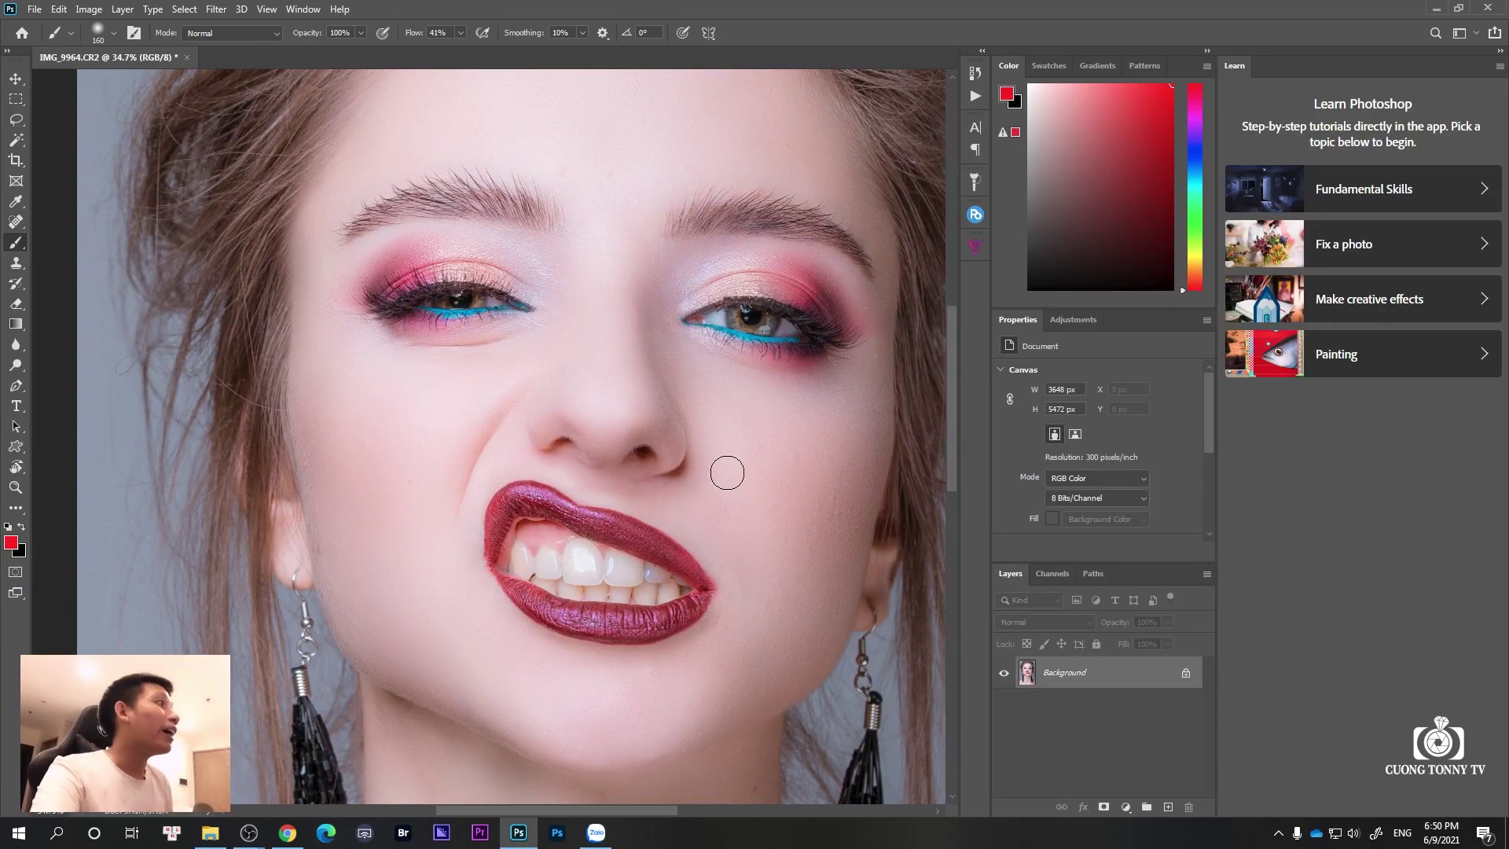
{"action": "scroll", "coordinate": [657, 141], "scroll_direction": "down", "scroll_amount": 1}
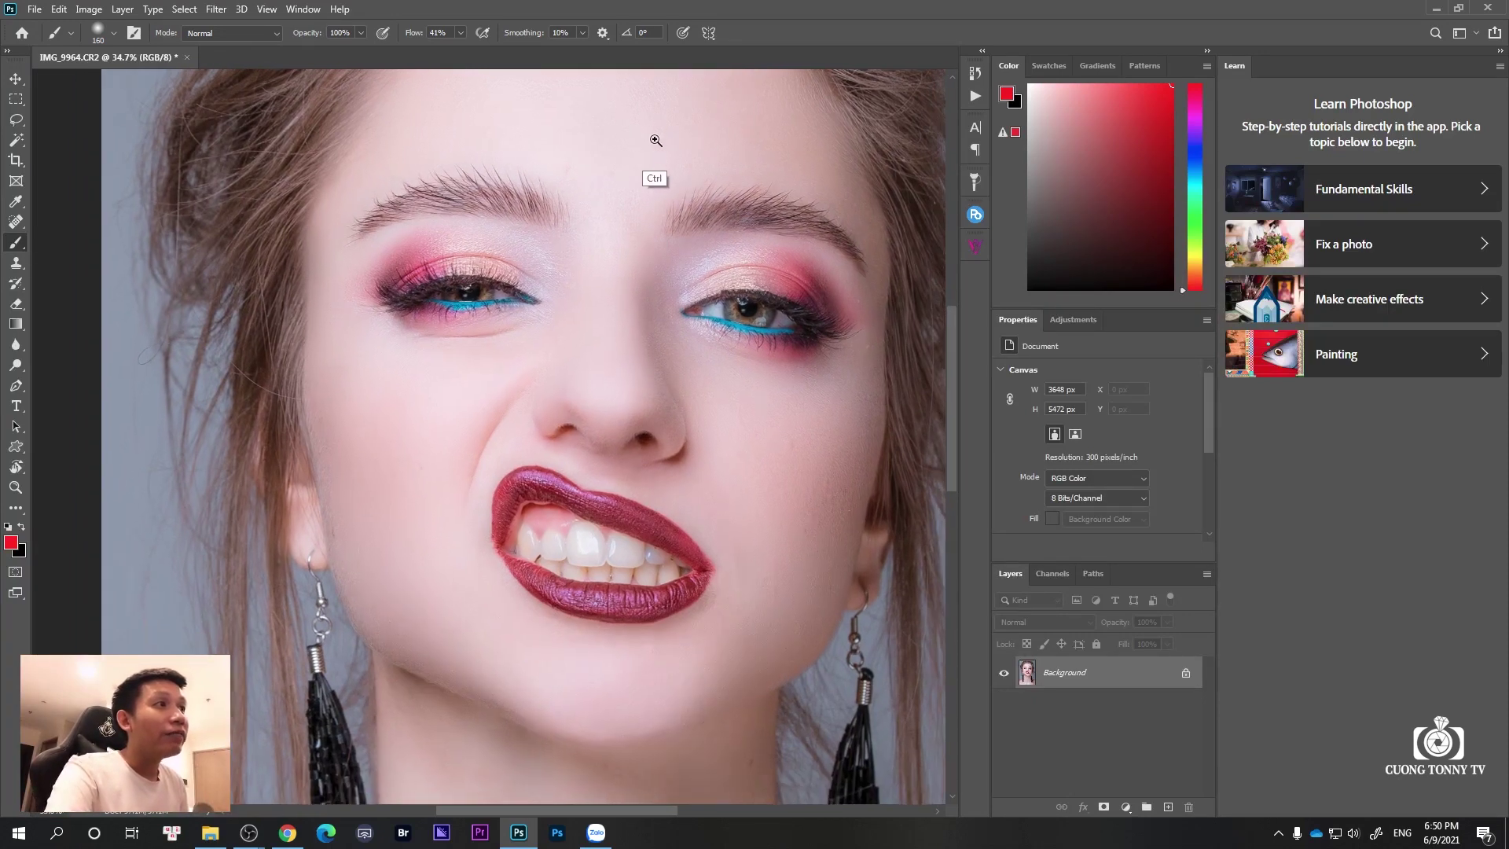
{"action": "left_click_drag", "start_coordinate": [656, 142], "coordinate": [599, 298]}
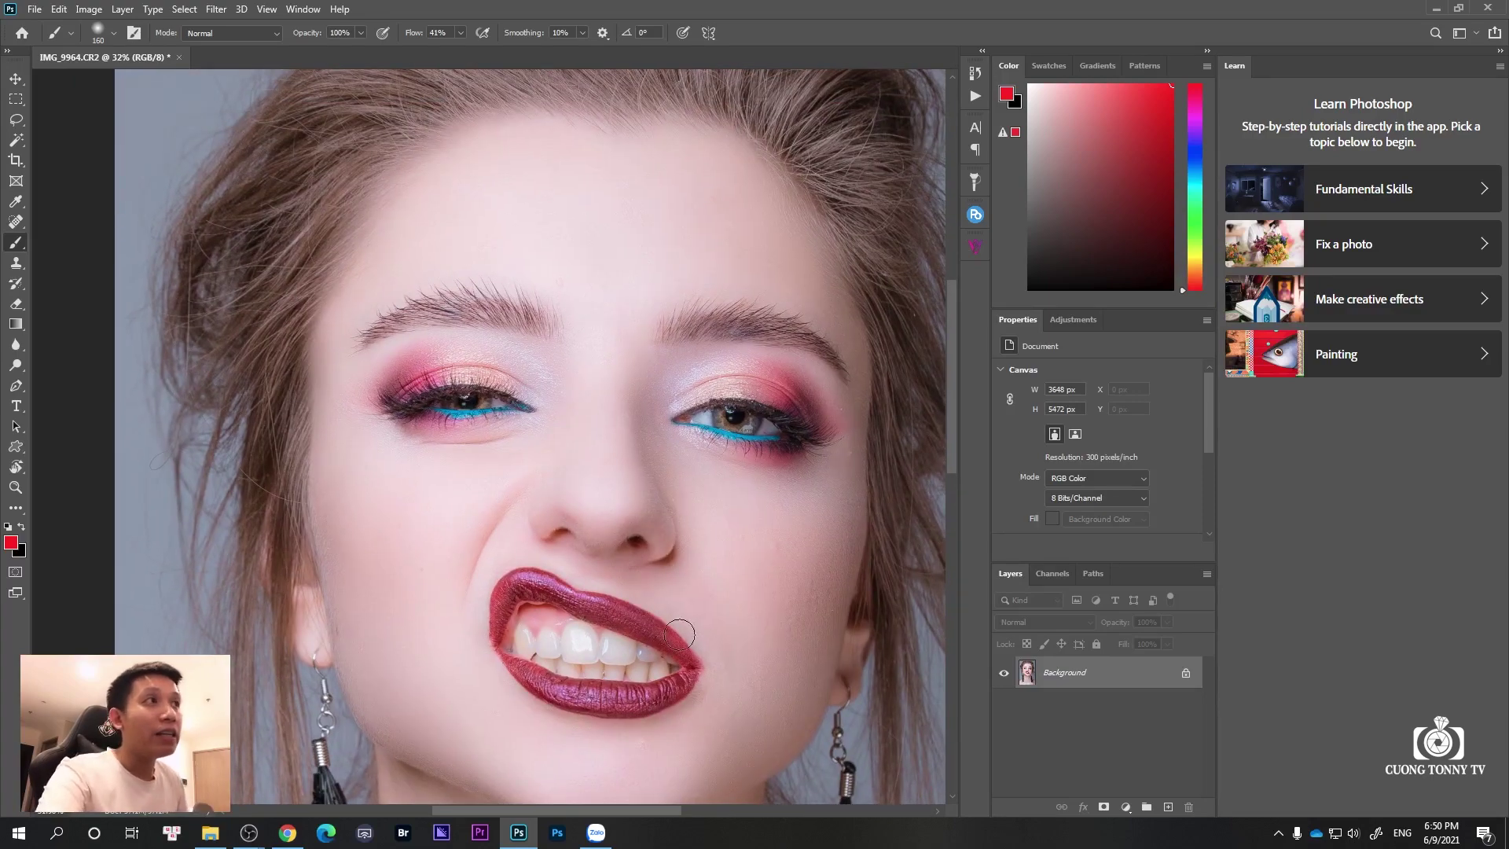
{"action": "left_click", "coordinate": [210, 832]}
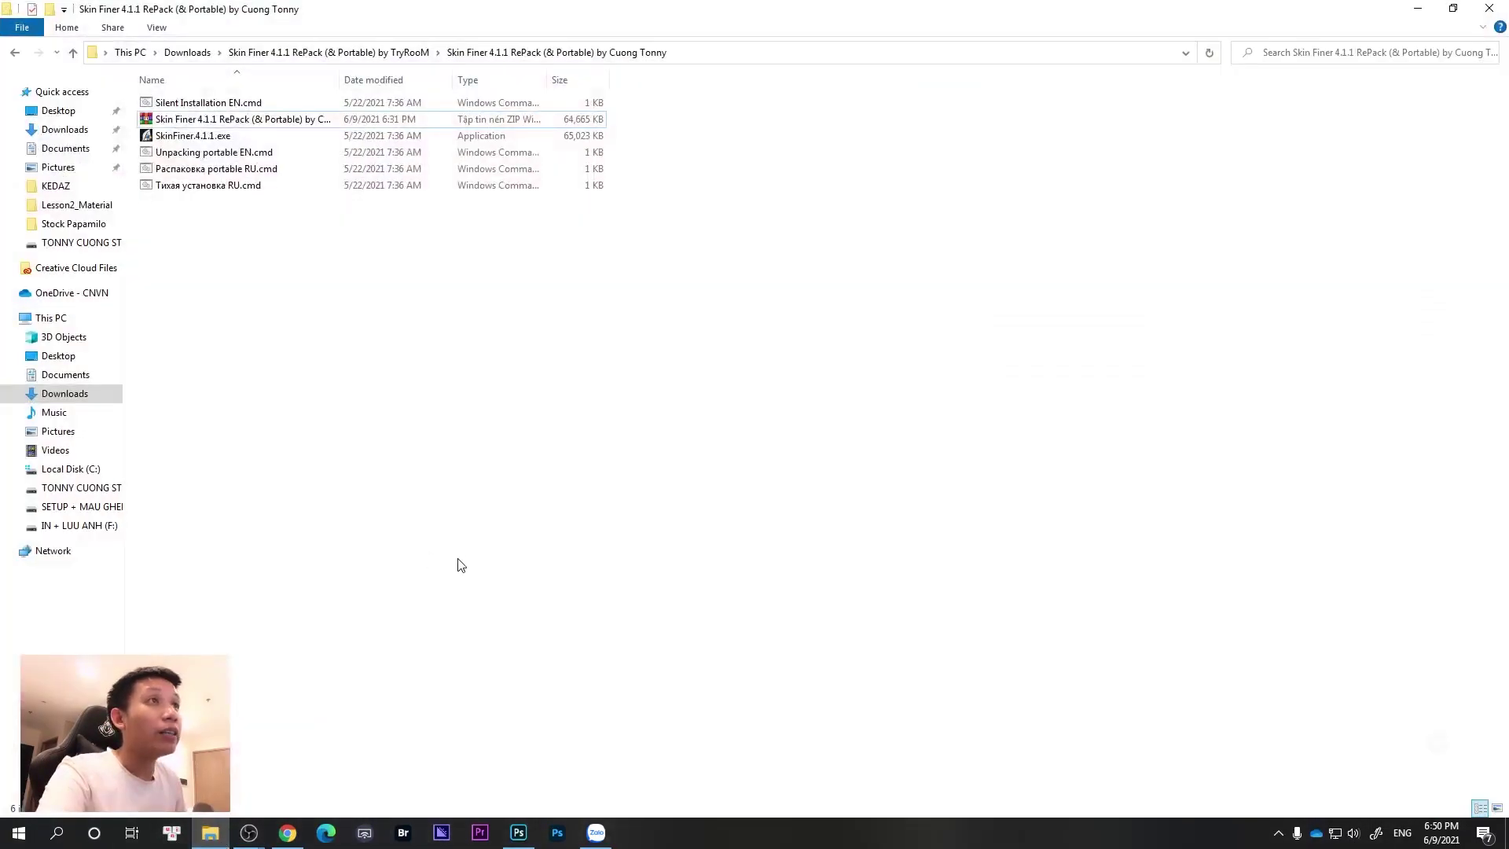
Run Silent Installation EN.cmd as administrator, then return to the Photoshop portrait
{"action": "left_click", "coordinate": [278, 122]}
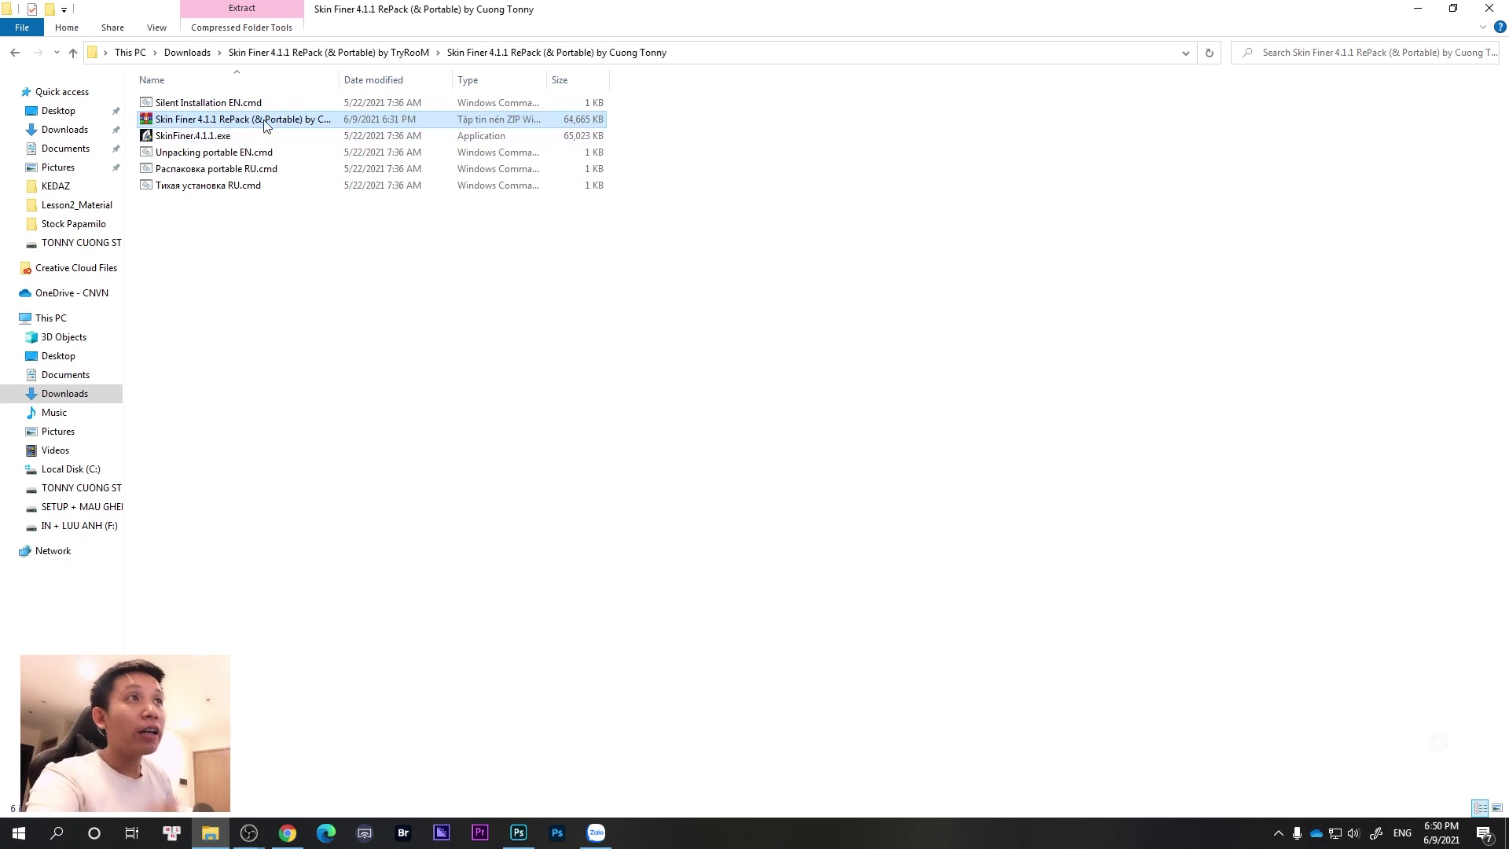
{"action": "left_click", "coordinate": [222, 103]}
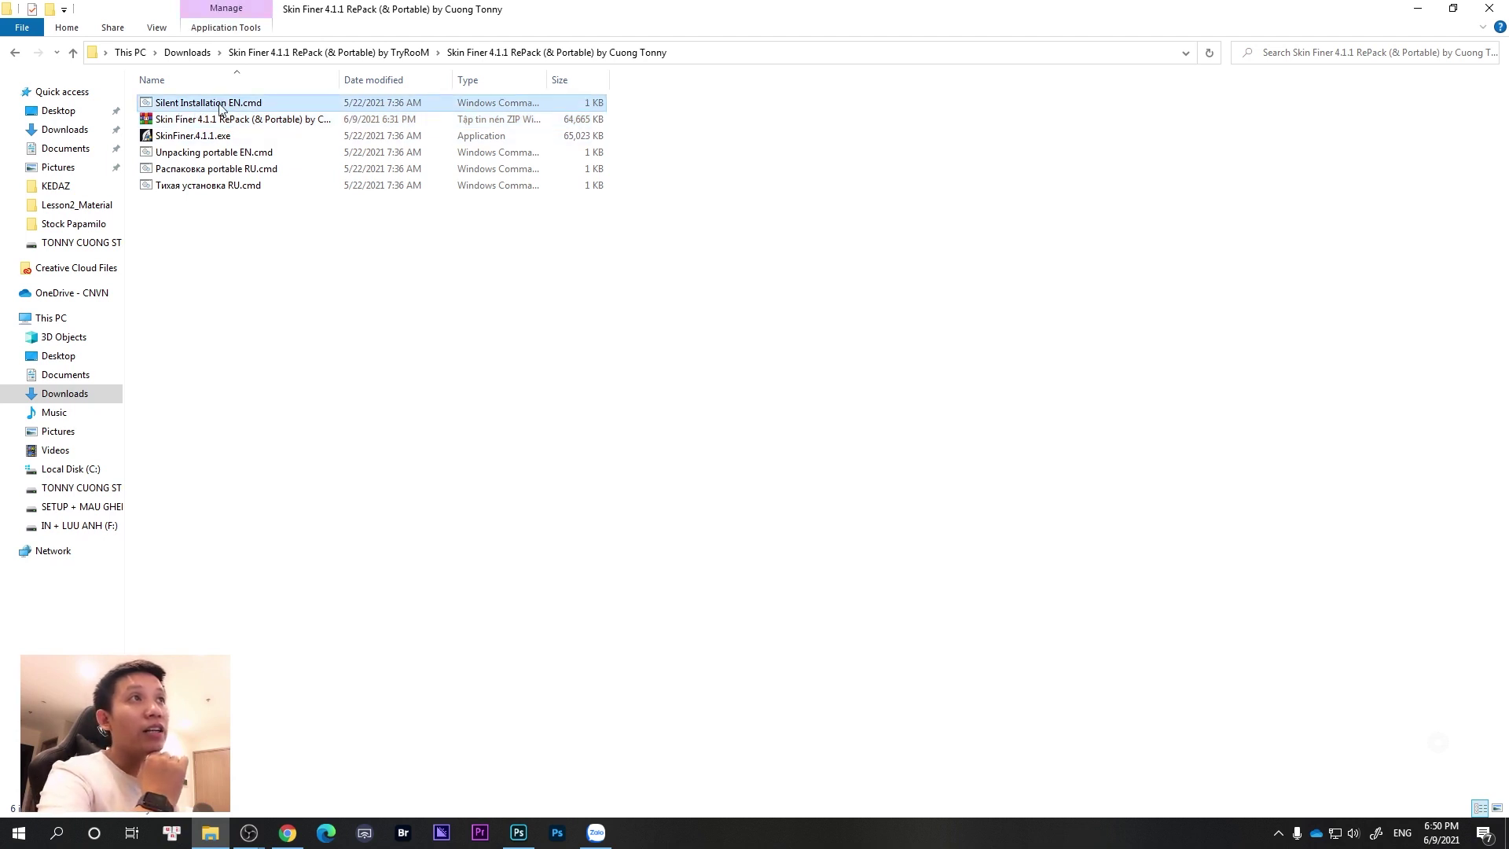
{"action": "right_click", "coordinate": [272, 101]}
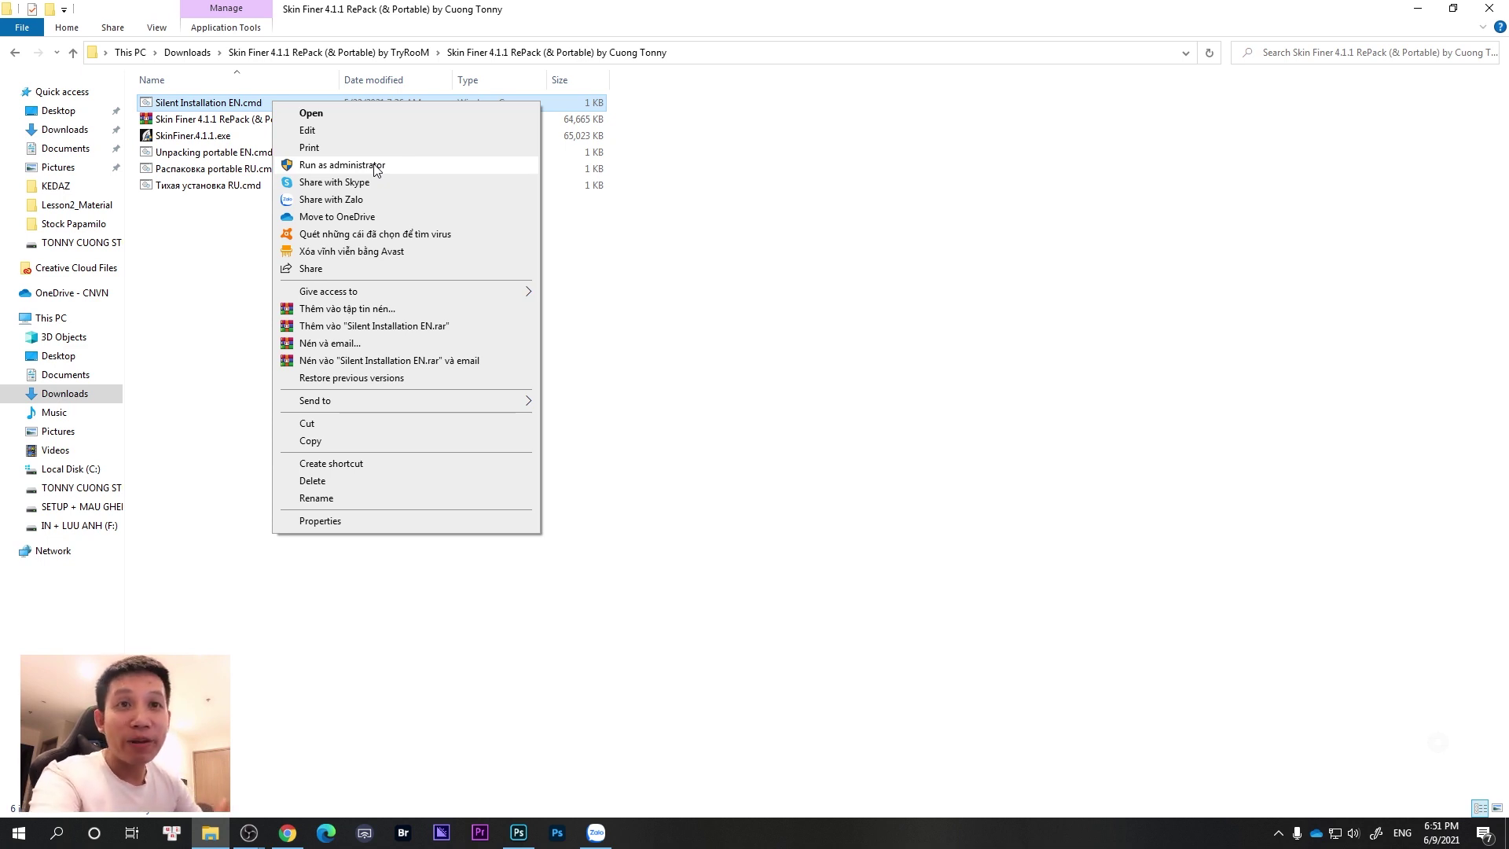
{"action": "left_click", "coordinate": [378, 165]}
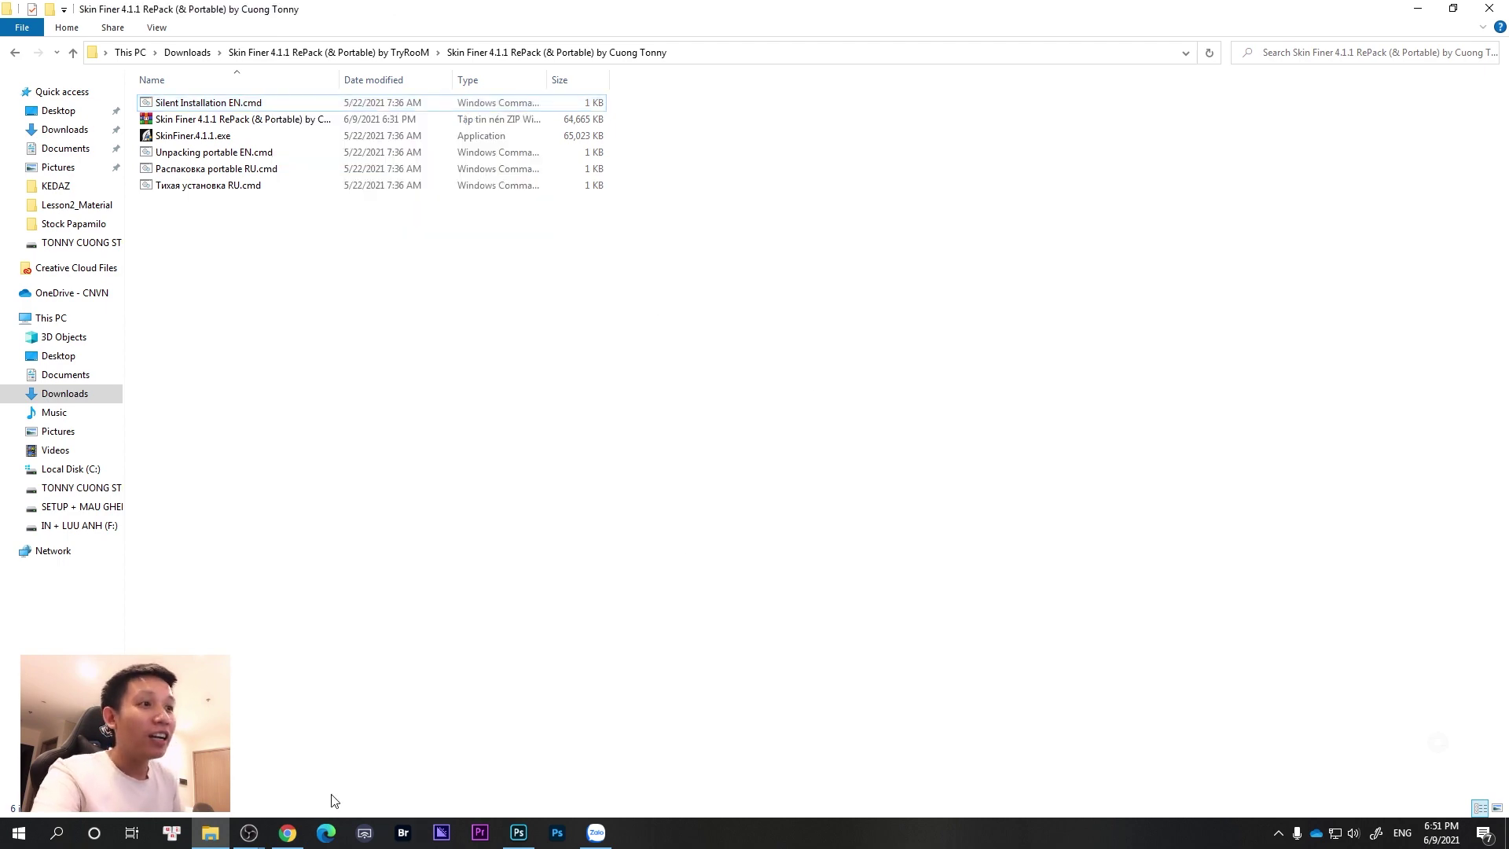
{"action": "left_click", "coordinate": [518, 832]}
{"action": "scroll", "coordinate": [616, 272], "scroll_direction": "down", "scroll_amount": 2}
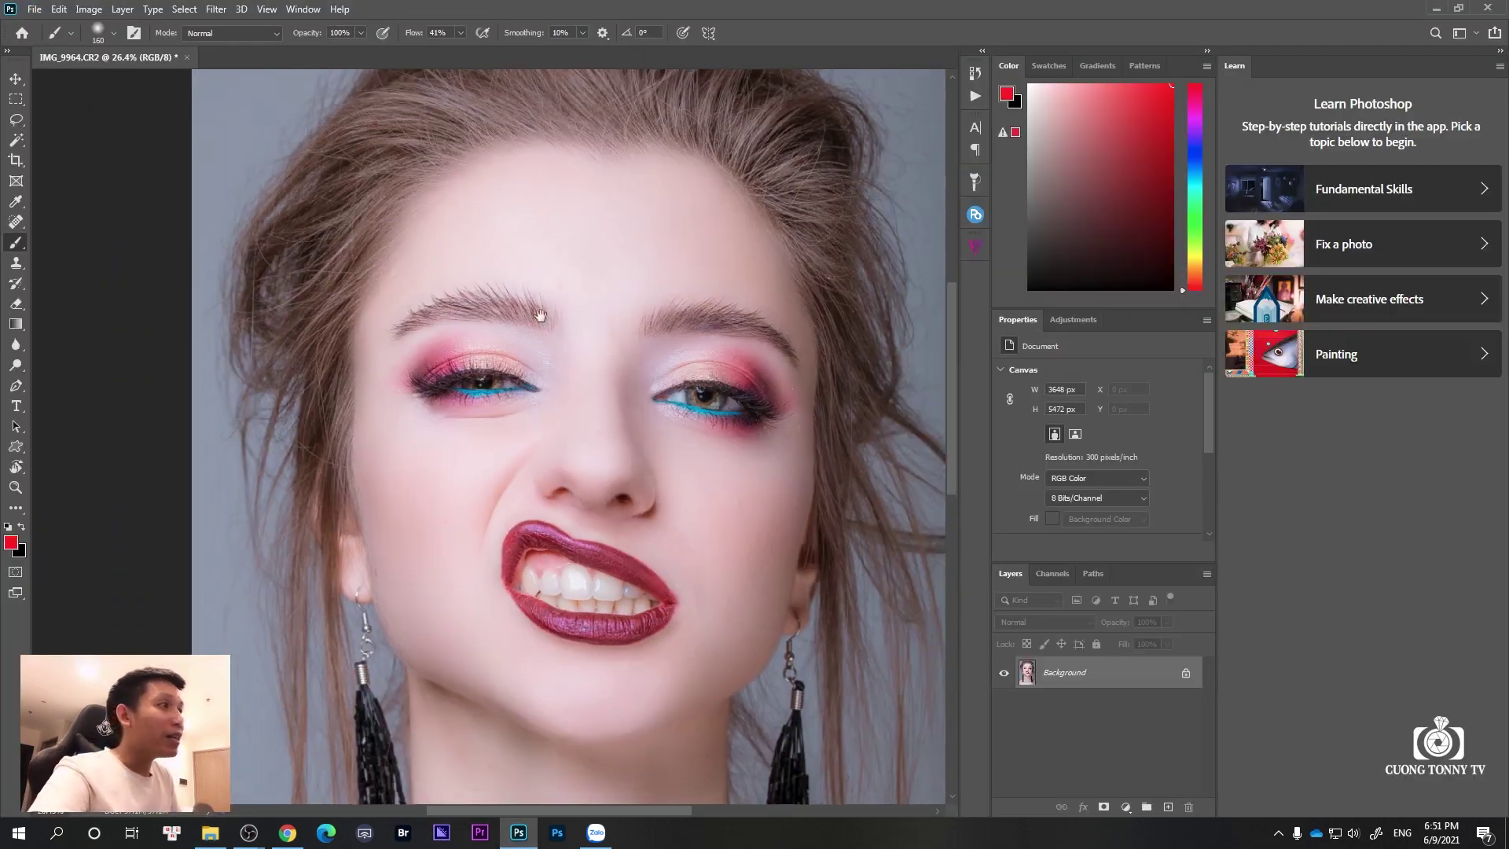
Fit the photo with Ctrl+0, duplicate Background into Layer 1 with Ctrl+J, and open the Filter menu
{"action": "scroll", "coordinate": [536, 314], "scroll_direction": "down", "scroll_amount": 1}
{"action": "left_click", "coordinate": [216, 9]}
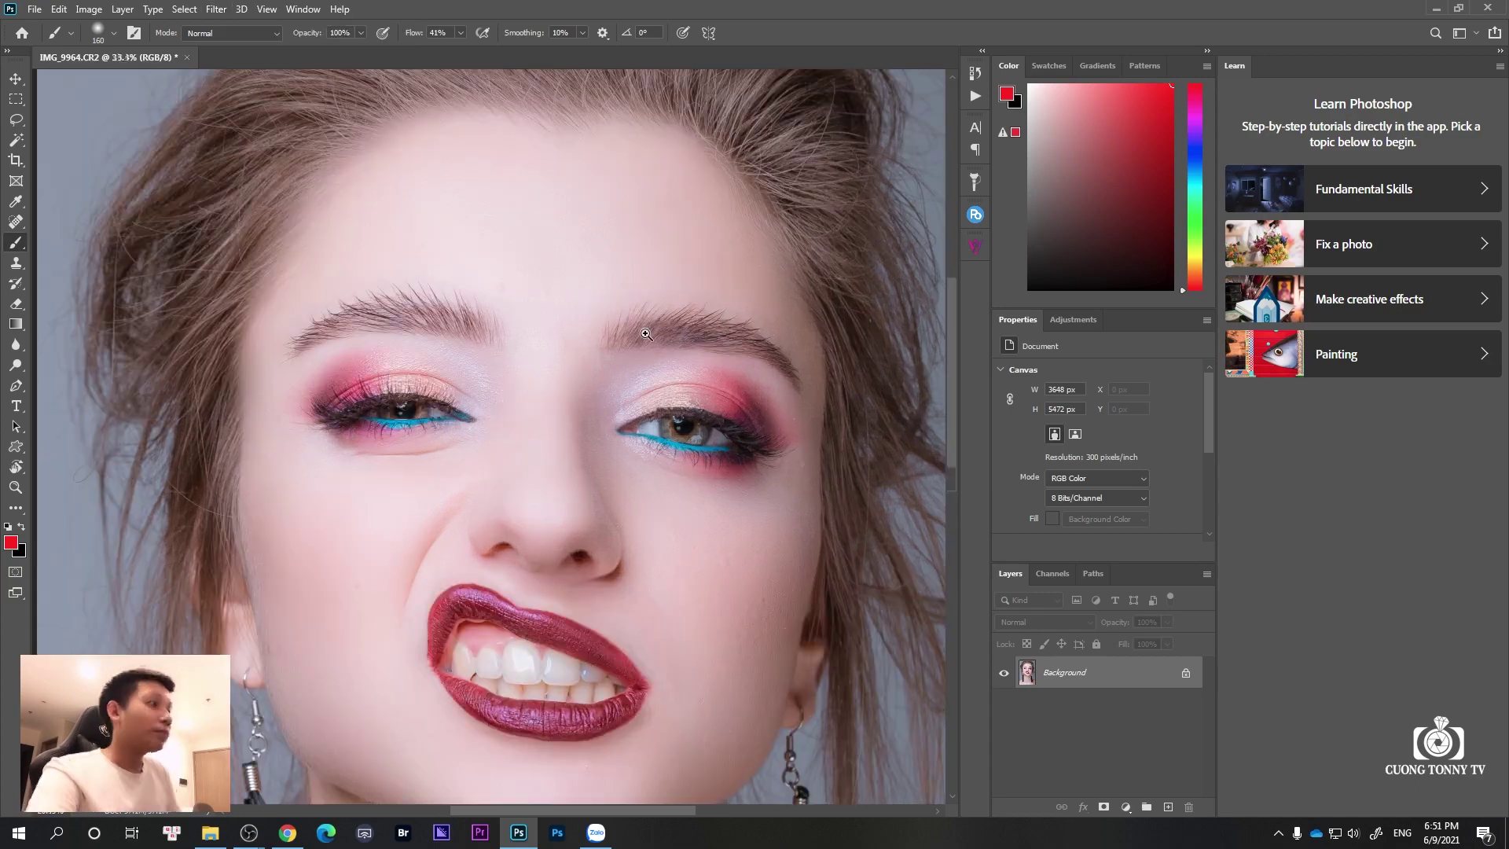
{"action": "key", "text": "ctrl+0"}
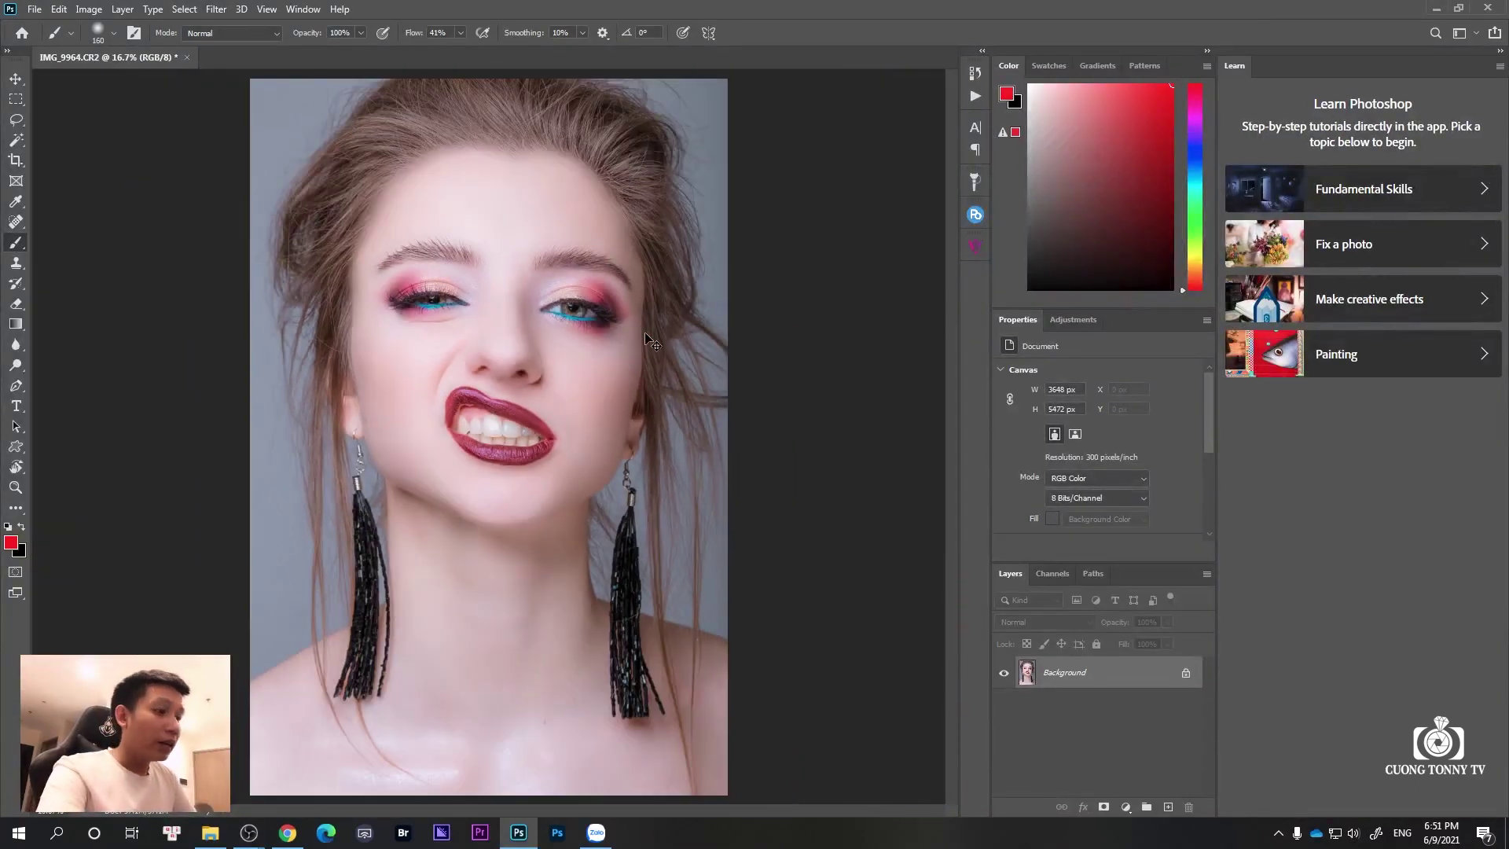
{"action": "key", "text": "ctrl+j"}
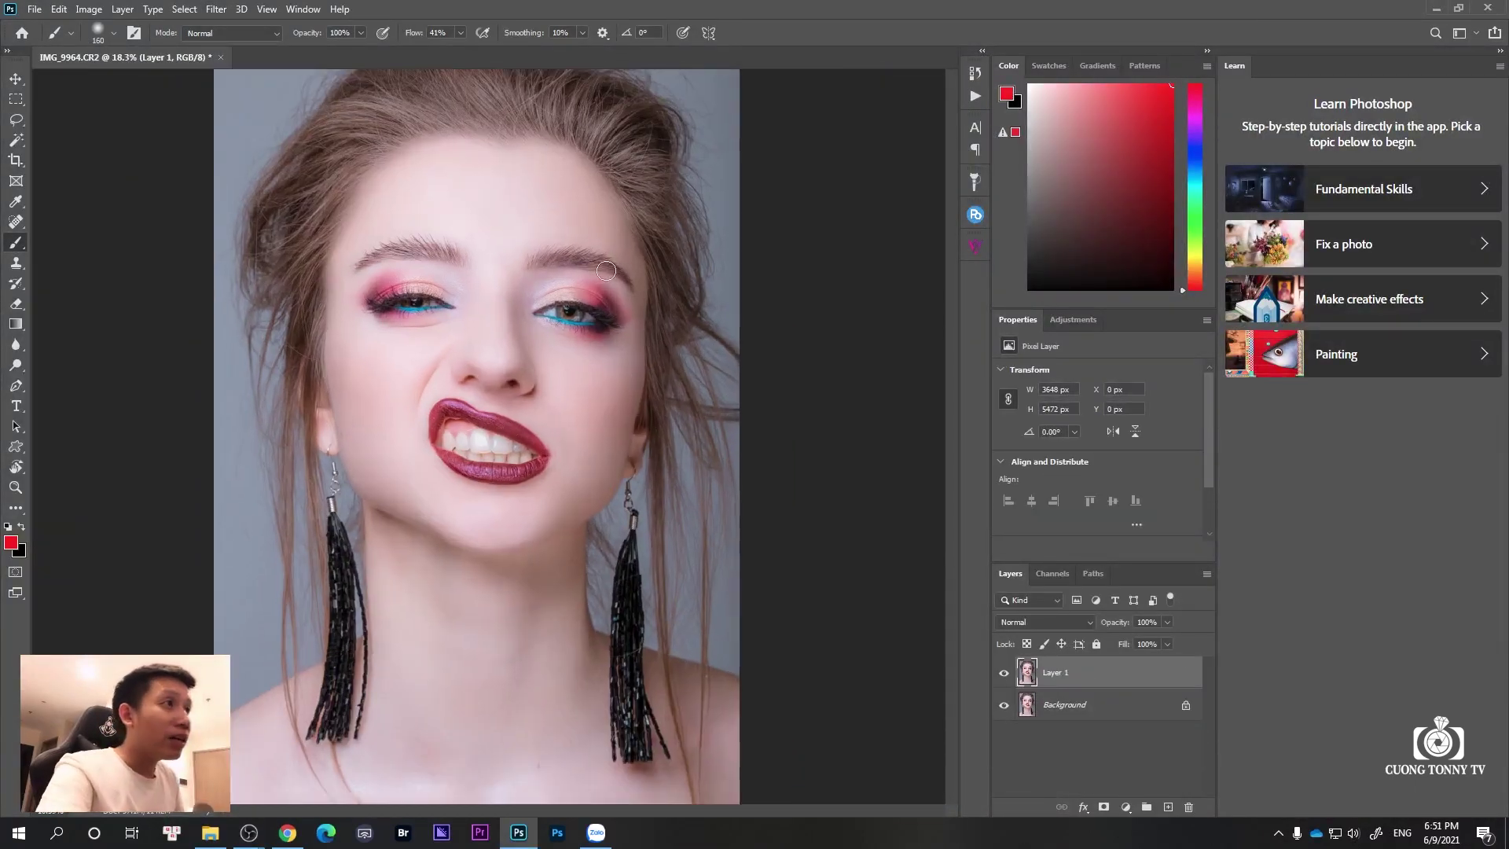
{"action": "scroll", "coordinate": [594, 417], "scroll_direction": "up", "scroll_amount": 2}
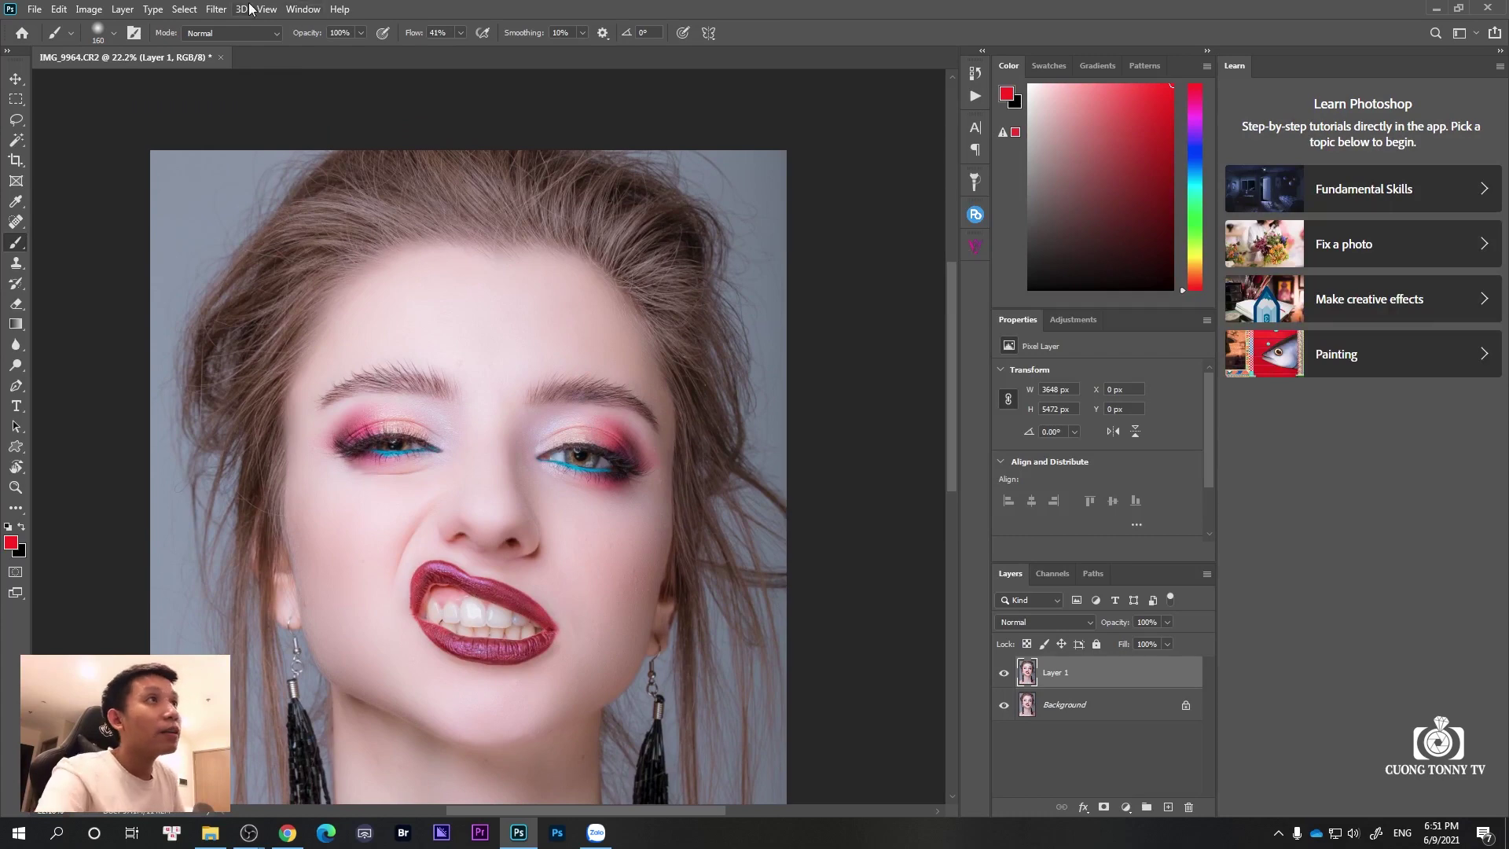
{"action": "left_click", "coordinate": [216, 9]}
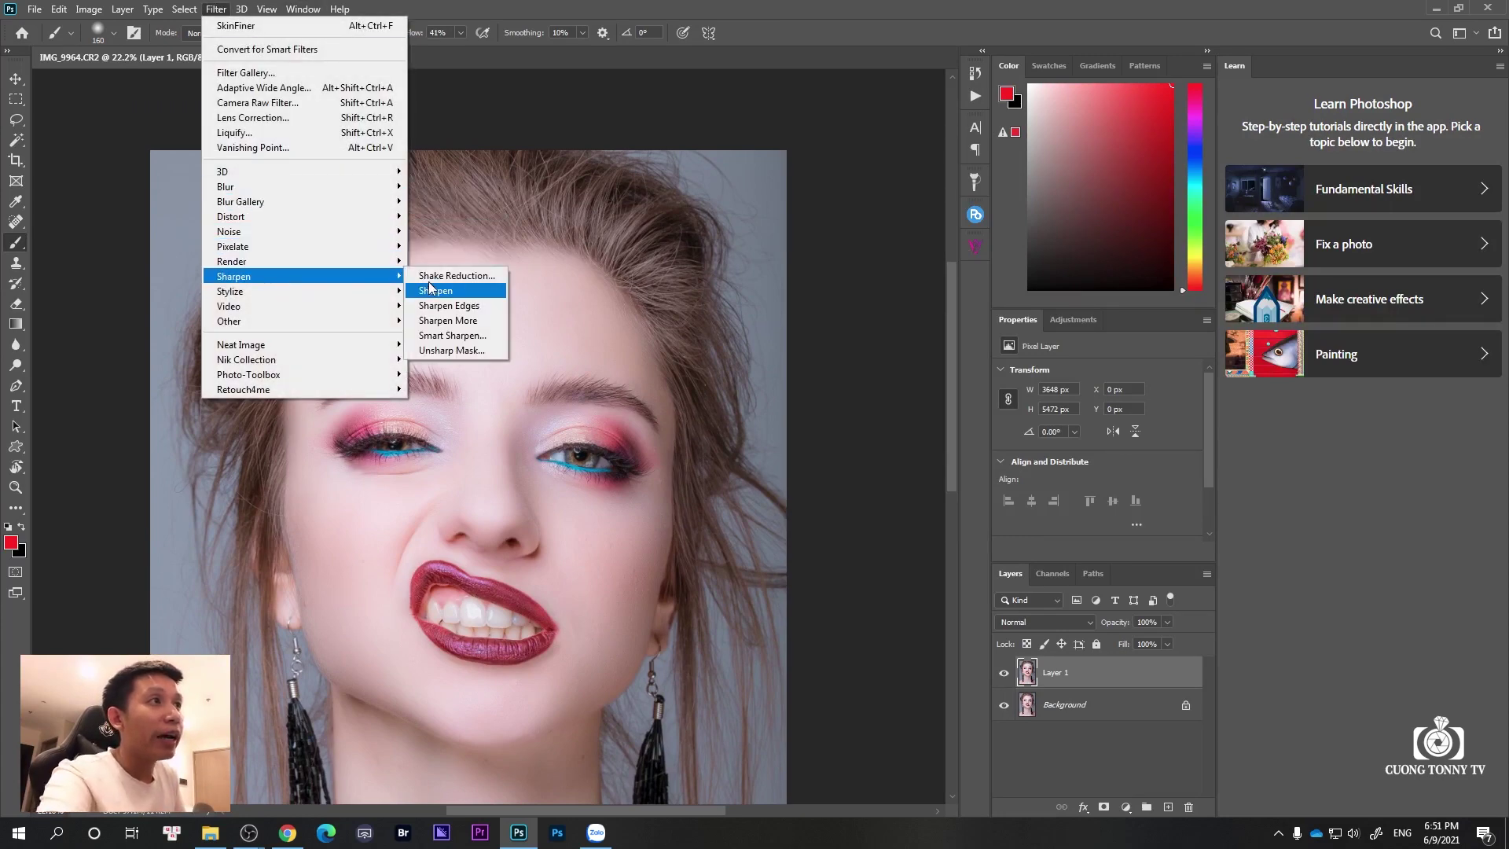
{"action": "mouse_move", "coordinate": [228, 321]}
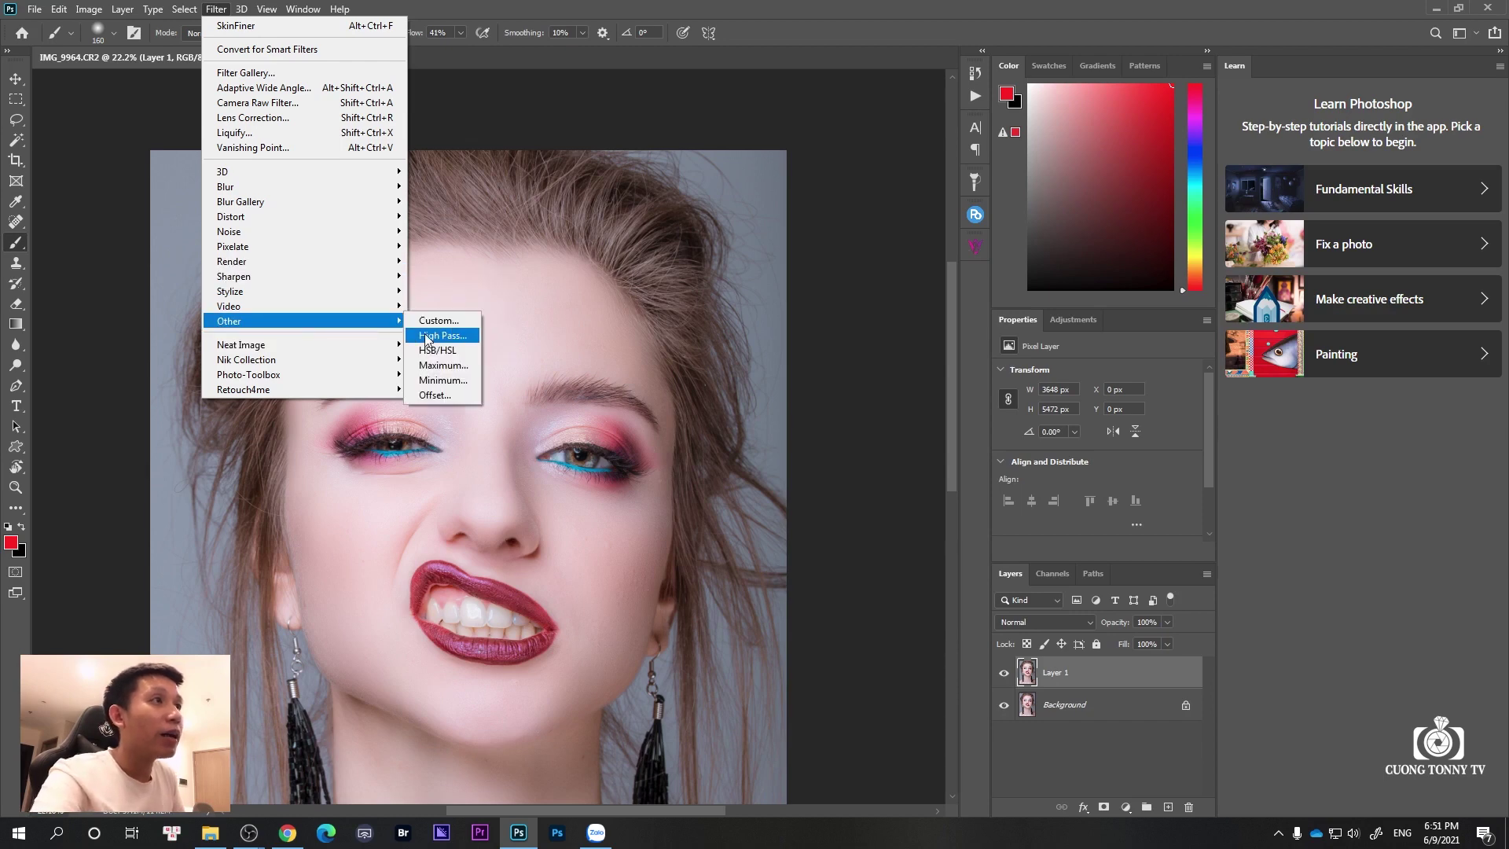
Apply a Custom filter to Layer 1: centre 68, surrounding -4, Scale 36, Offset -3
{"action": "left_click", "coordinate": [437, 321]}
{"action": "type", "text": "-7"}
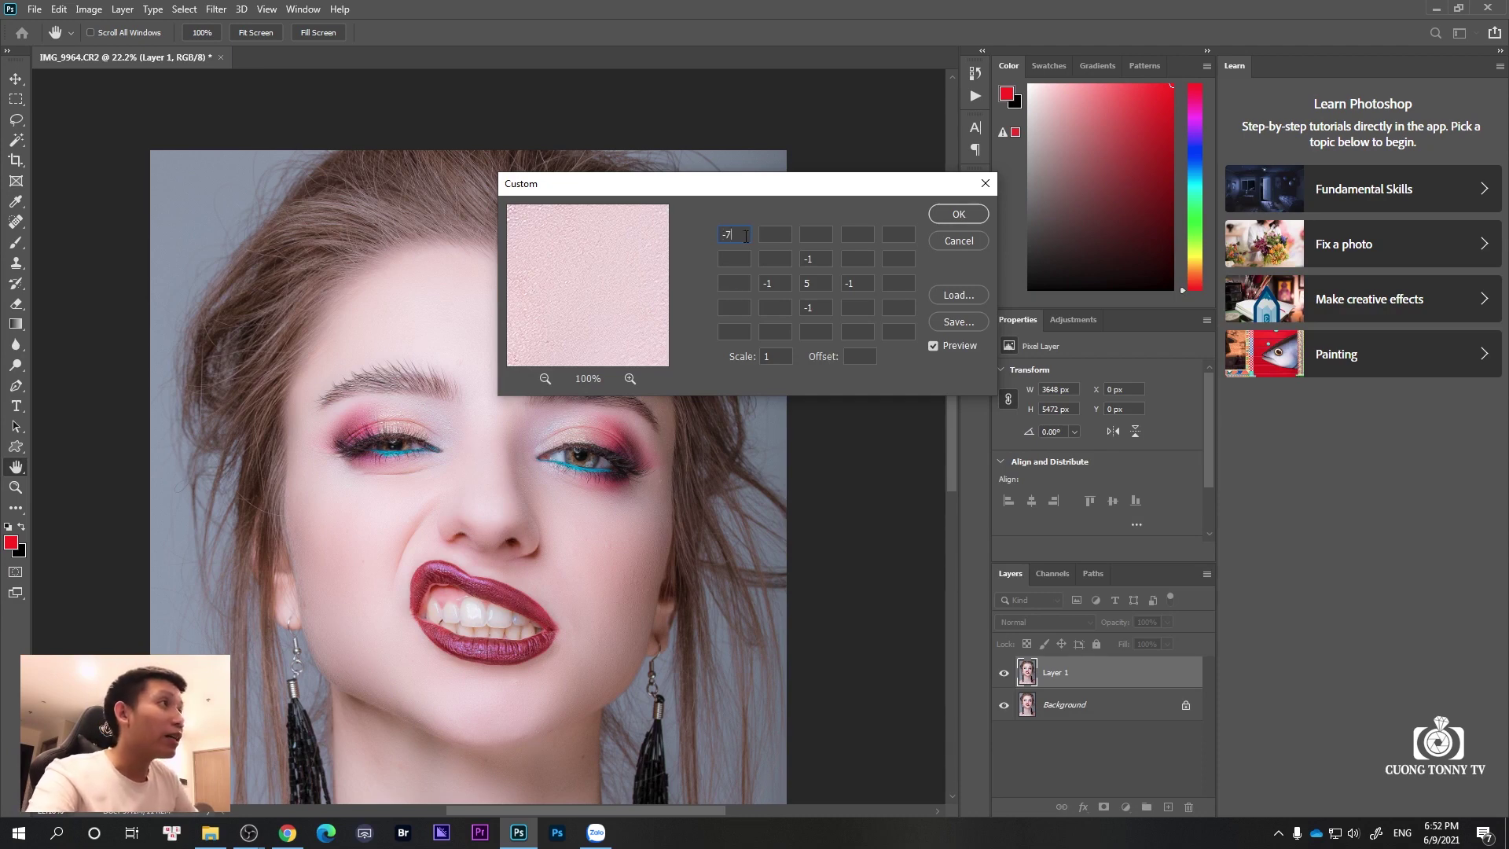
{"action": "key", "text": "Tab"}
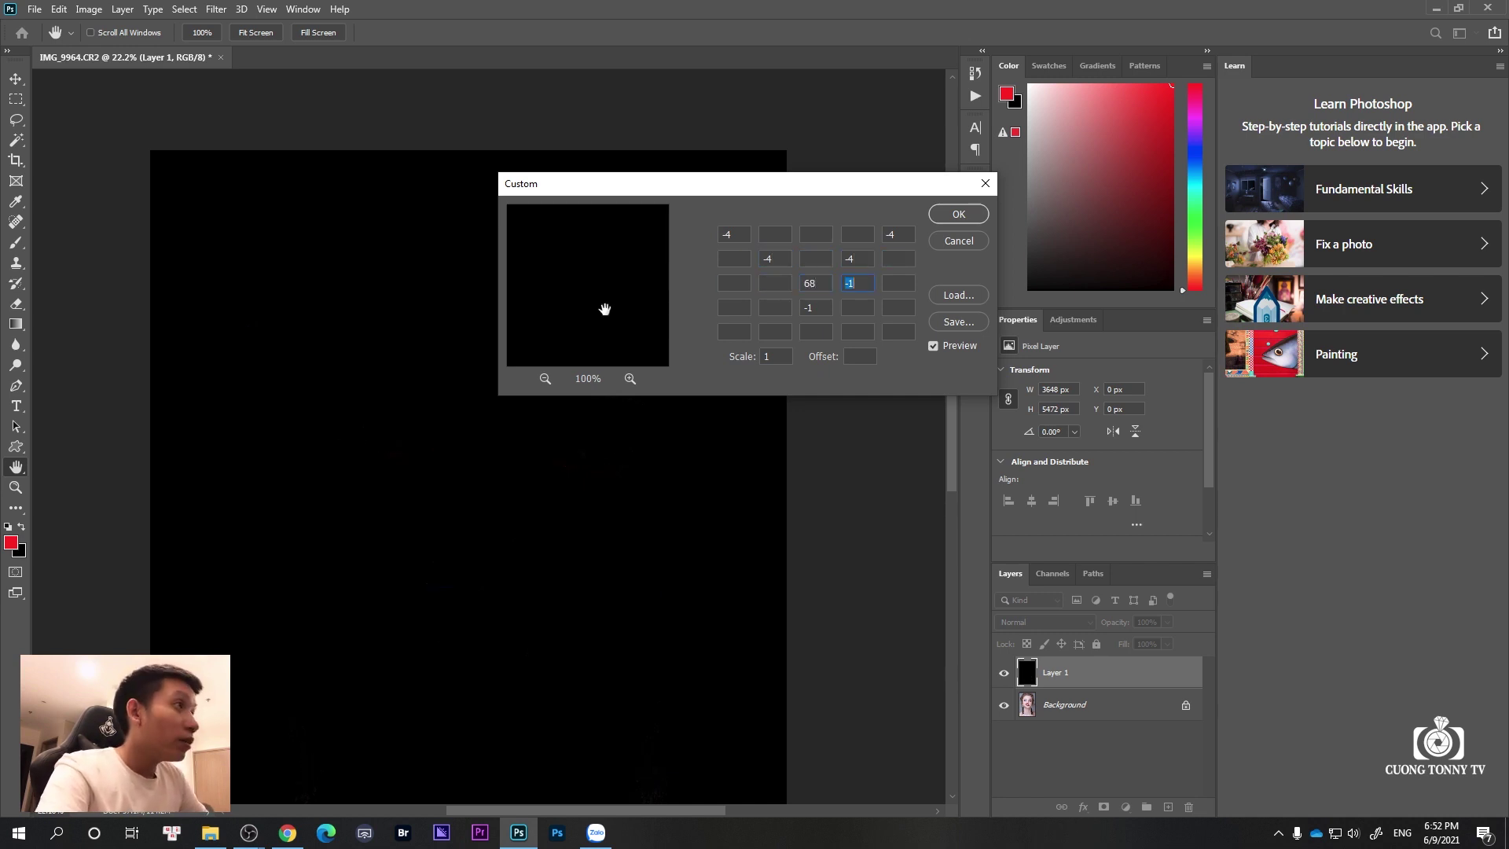
{"action": "key", "text": "BackSpace"}
{"action": "key", "text": "Tab"}
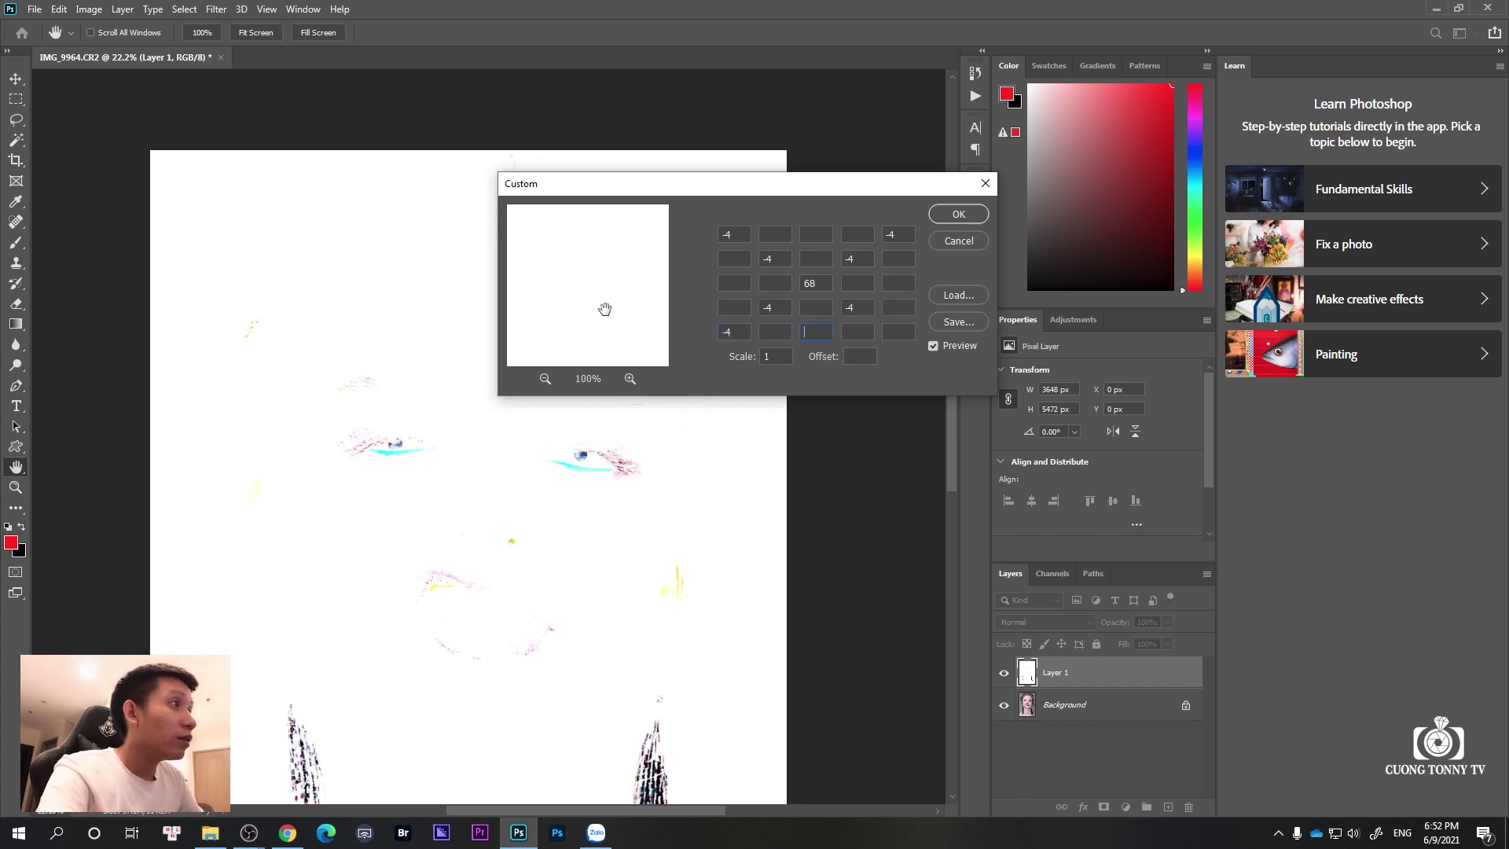
{"action": "type", "text": "-4"}
{"action": "key", "text": "Tab"}
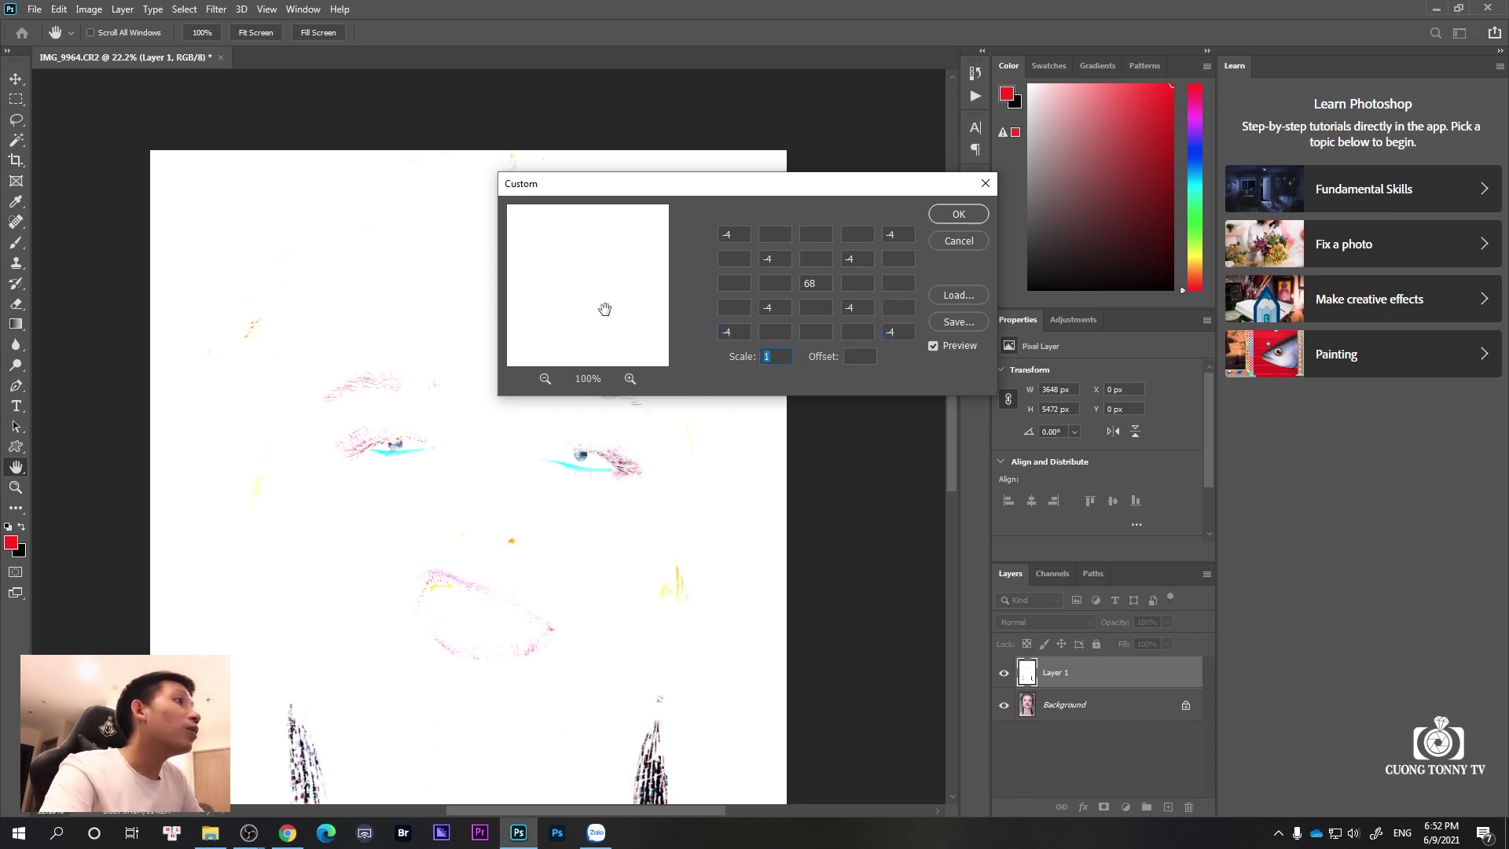
{"action": "type", "text": "36-3"}
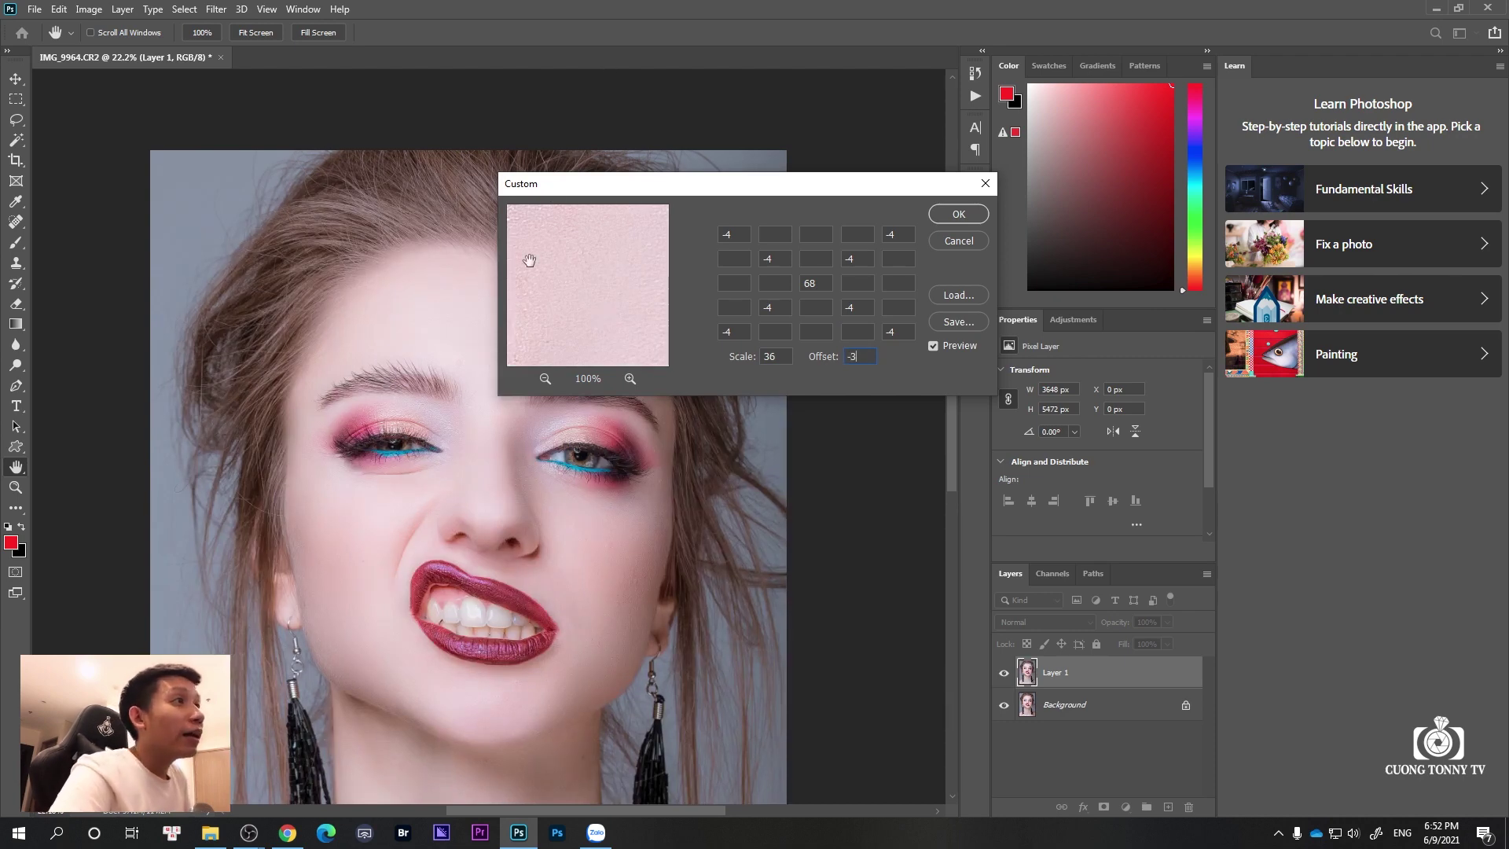
{"action": "mouse_move", "coordinate": [434, 492]}
{"action": "left_mouse_down"}
{"action": "mouse_move", "coordinate": [480, 519]}
{"action": "mouse_move", "coordinate": [448, 505]}
{"action": "left_mouse_up"}
{"action": "left_click", "coordinate": [660, 441]}
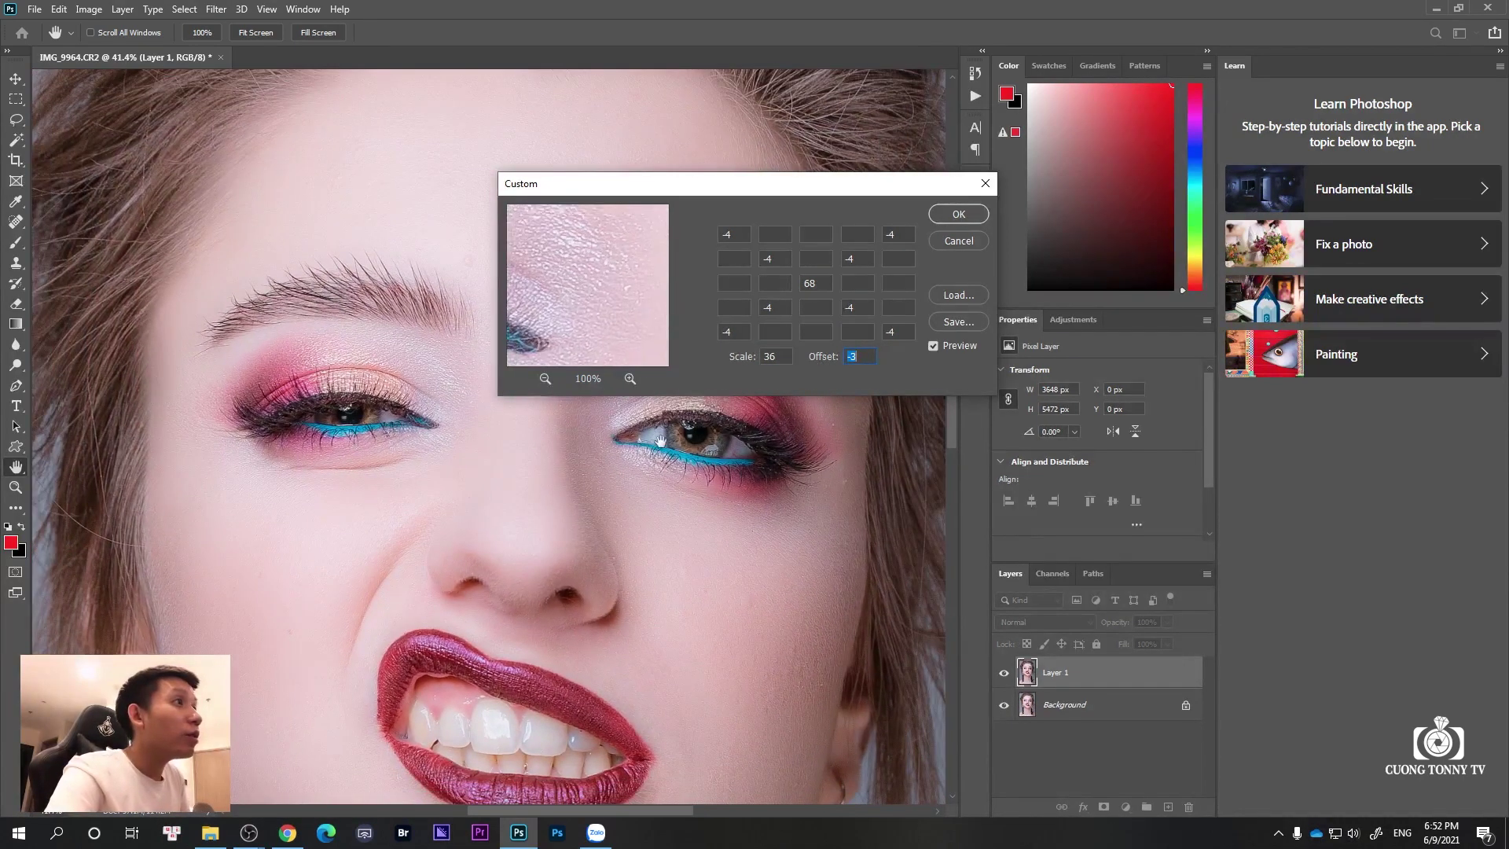
{"action": "left_click_drag", "start_coordinate": [653, 256], "coordinate": [597, 330]}
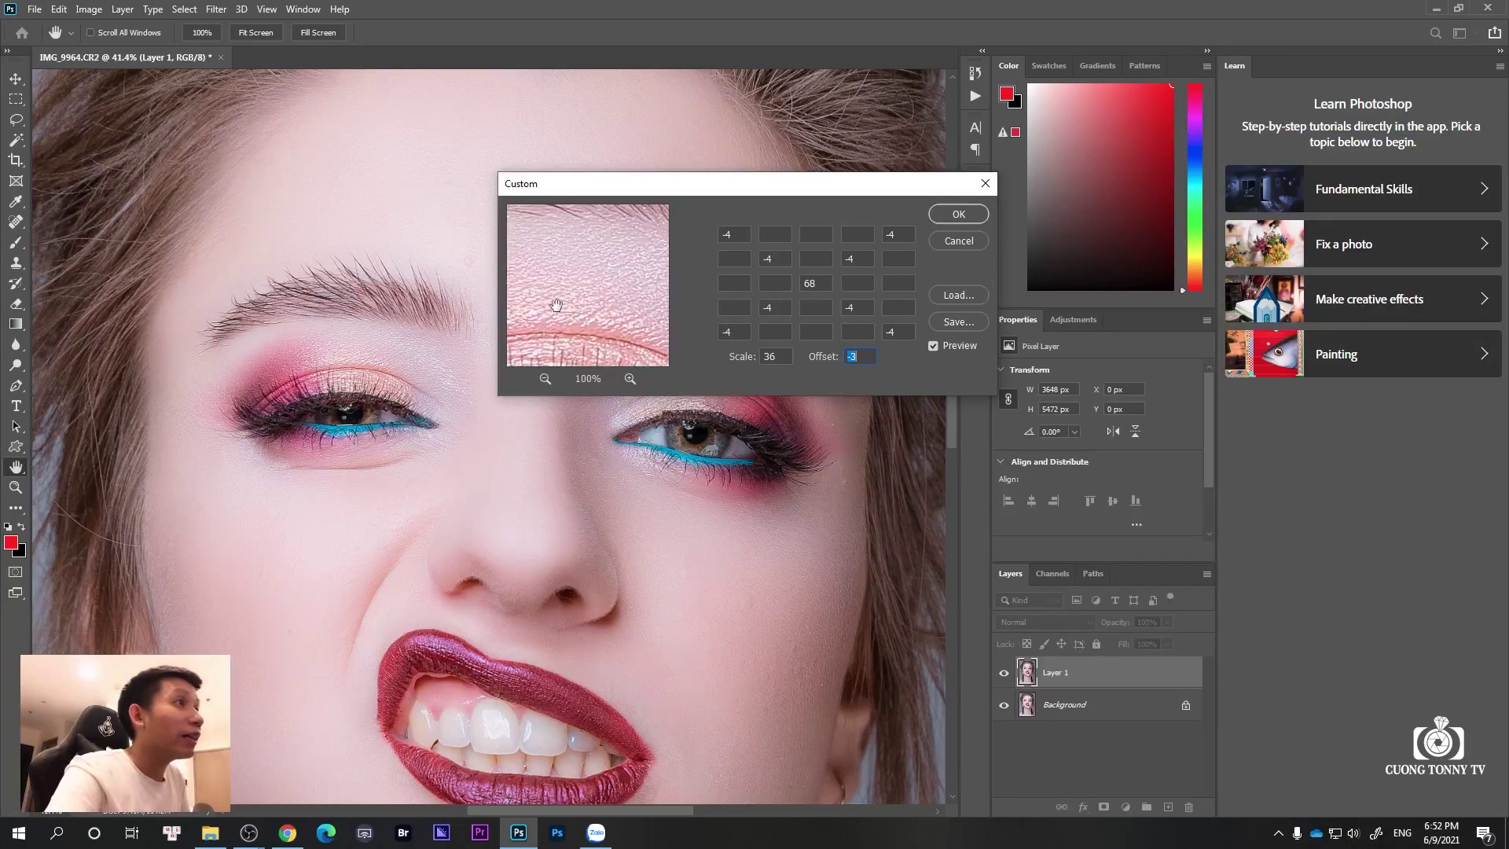
{"action": "left_click", "coordinate": [958, 214]}
{"action": "scroll", "coordinate": [492, 461], "scroll_direction": "down", "scroll_amount": 3}
{"action": "scroll", "coordinate": [499, 466], "scroll_direction": "up", "scroll_amount": 2}
{"action": "scroll", "coordinate": [513, 429], "scroll_direction": "up", "scroll_amount": 2}
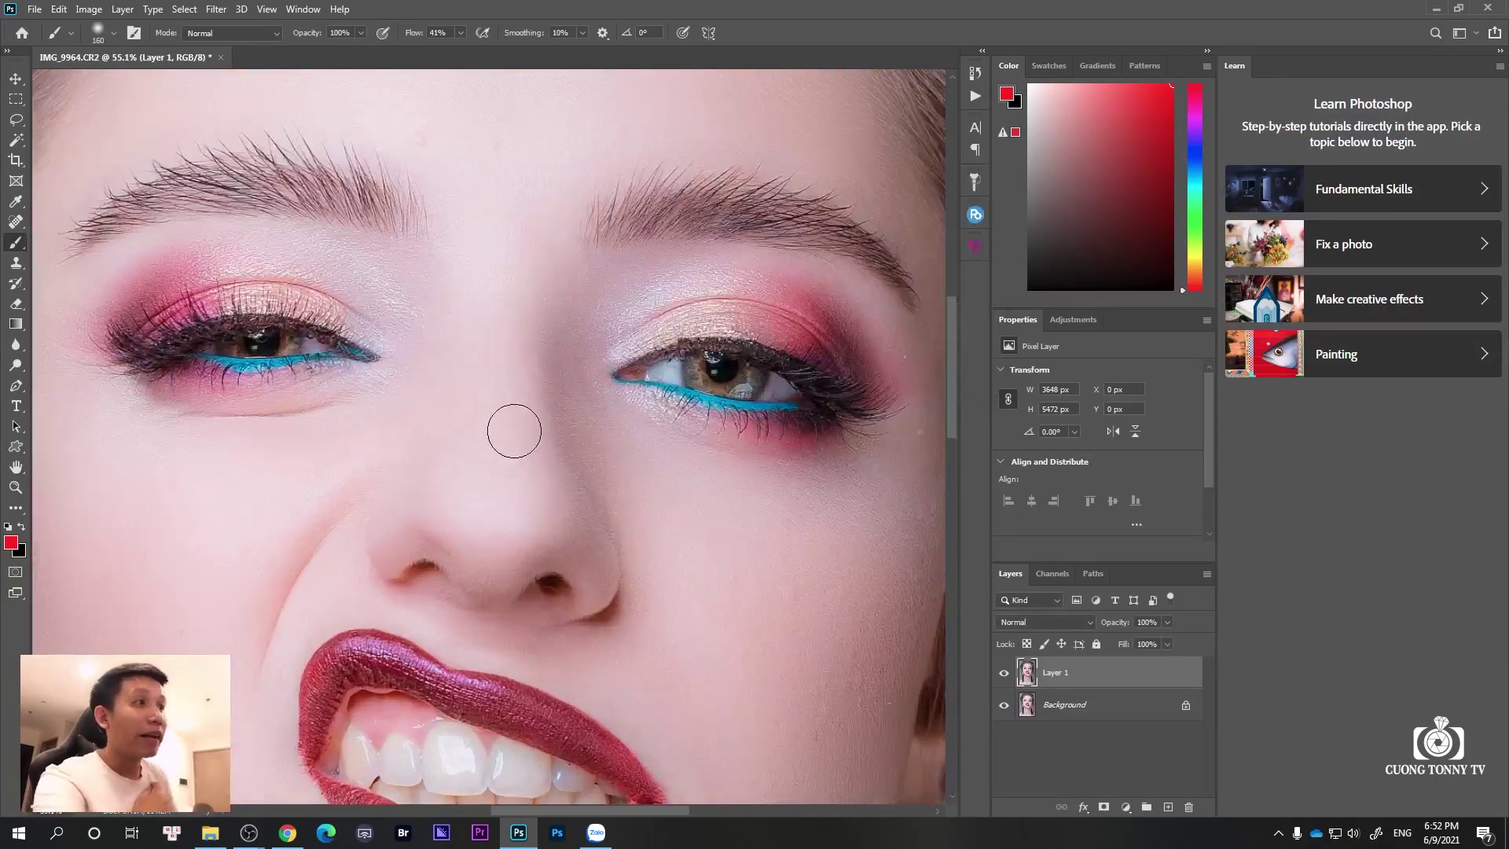
{"action": "scroll", "coordinate": [523, 420], "scroll_direction": "up", "scroll_amount": 2}
{"action": "scroll", "coordinate": [524, 420], "scroll_direction": "up", "scroll_amount": 1}
{"action": "left_click", "coordinate": [1004, 672]}
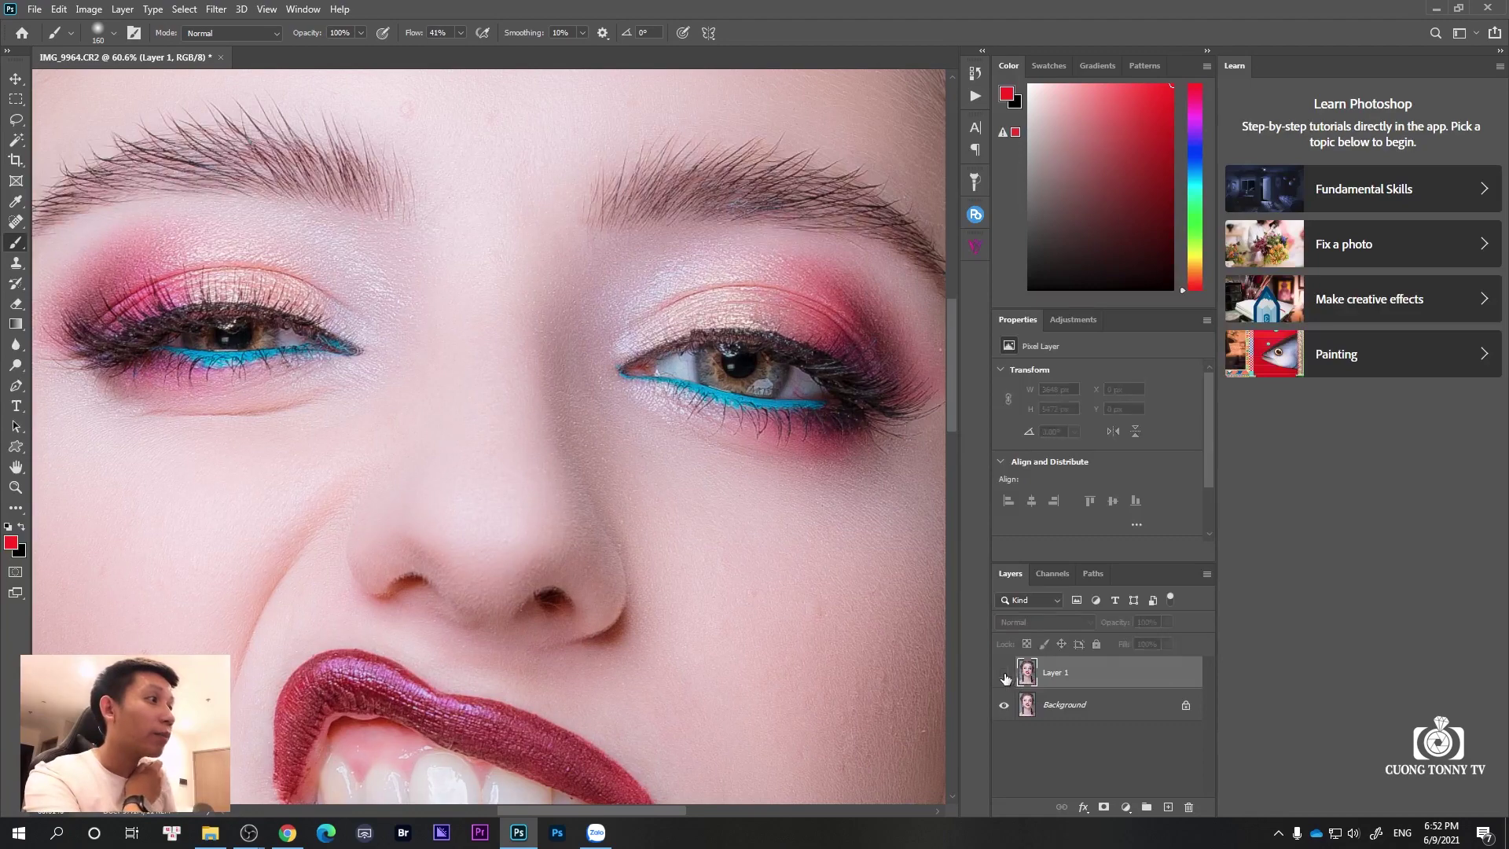
{"action": "left_click", "coordinate": [1003, 673]}
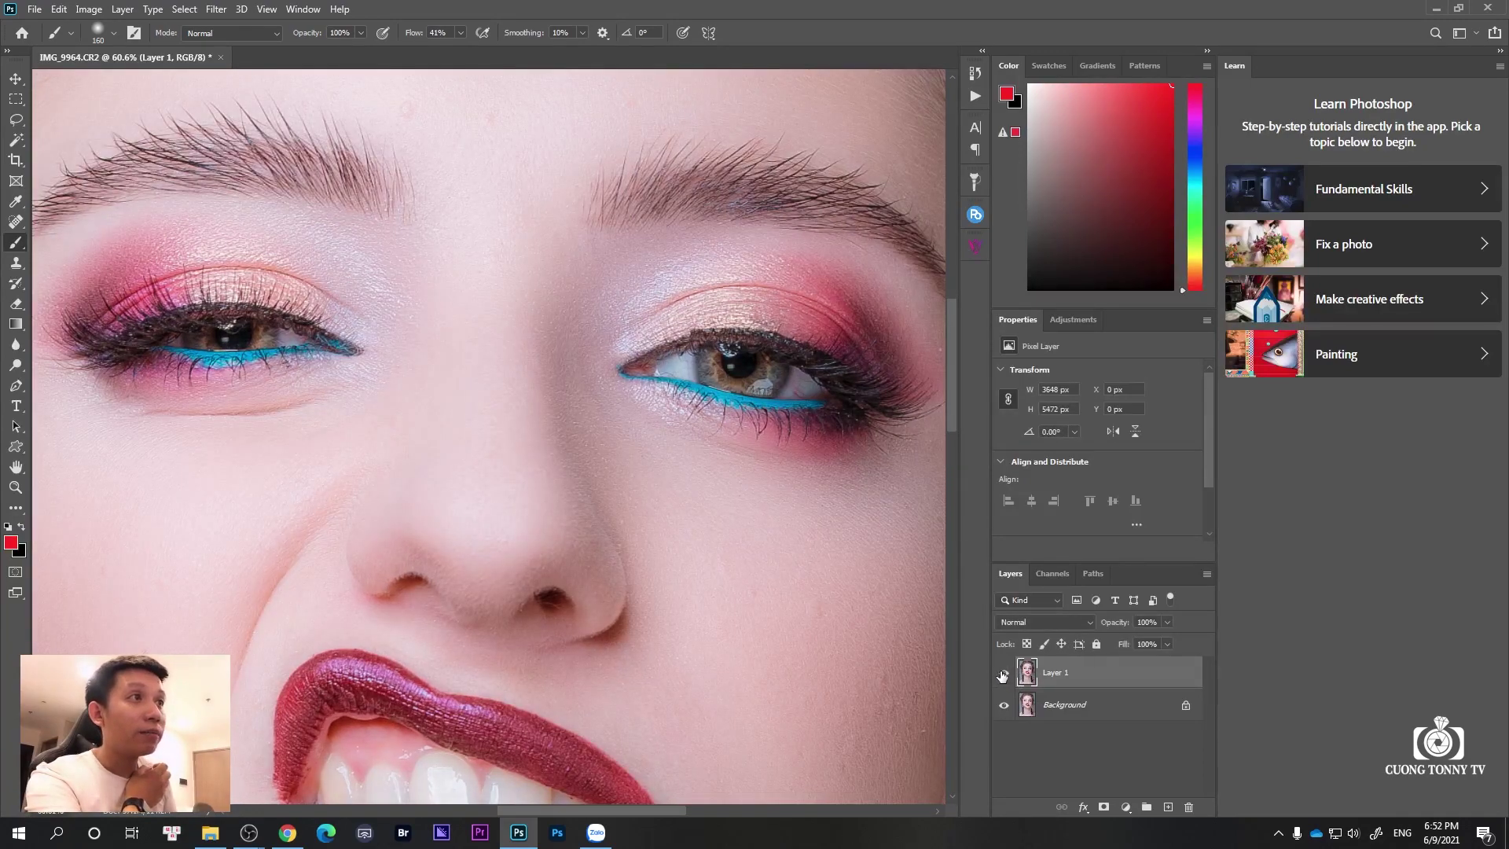
{"action": "left_click", "coordinate": [1003, 672]}
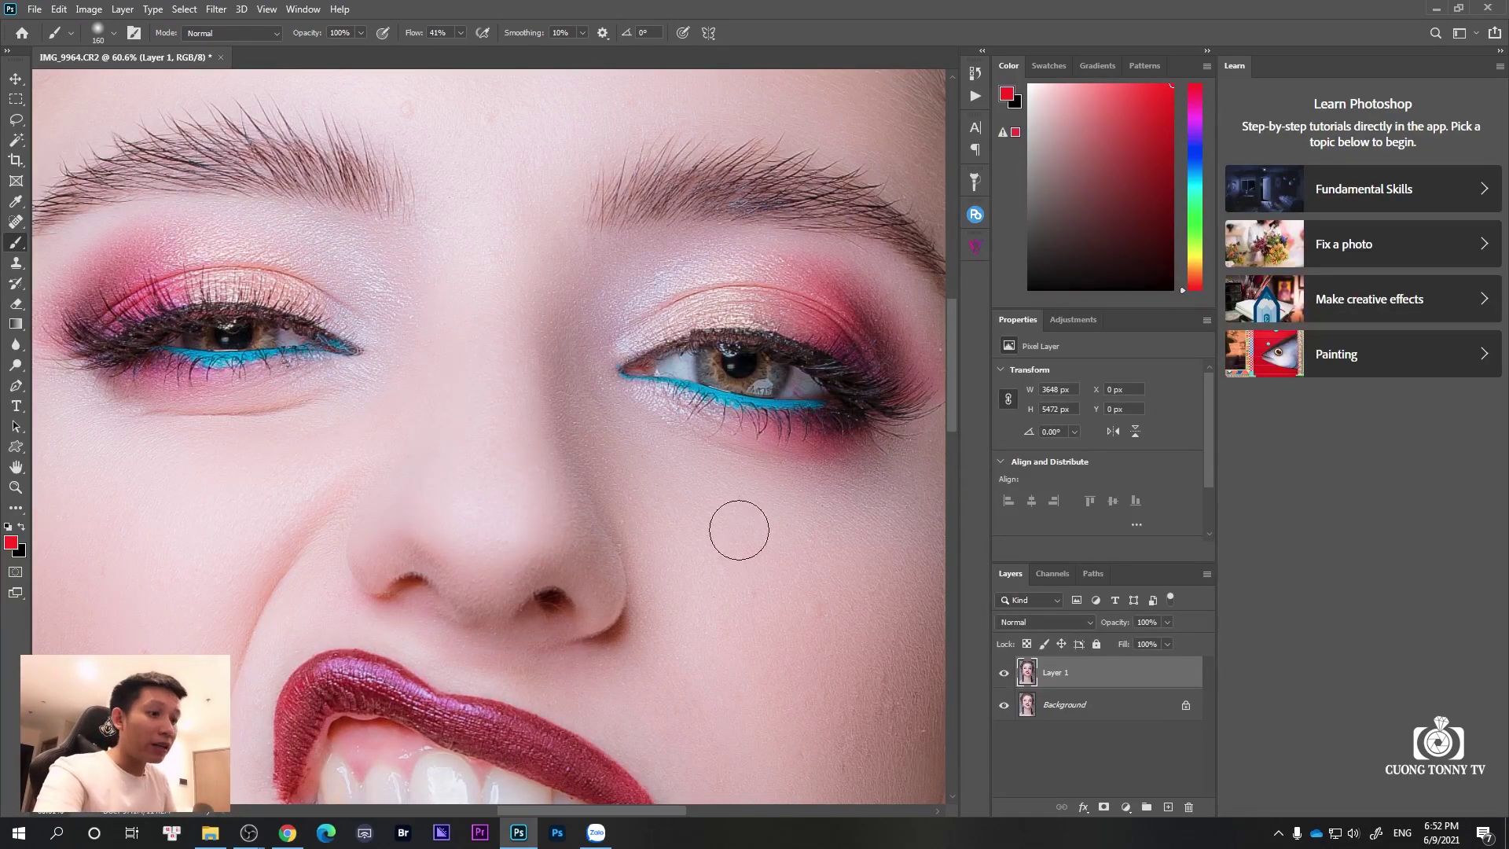
{"action": "scroll", "coordinate": [669, 440], "scroll_direction": "down", "scroll_amount": 5}
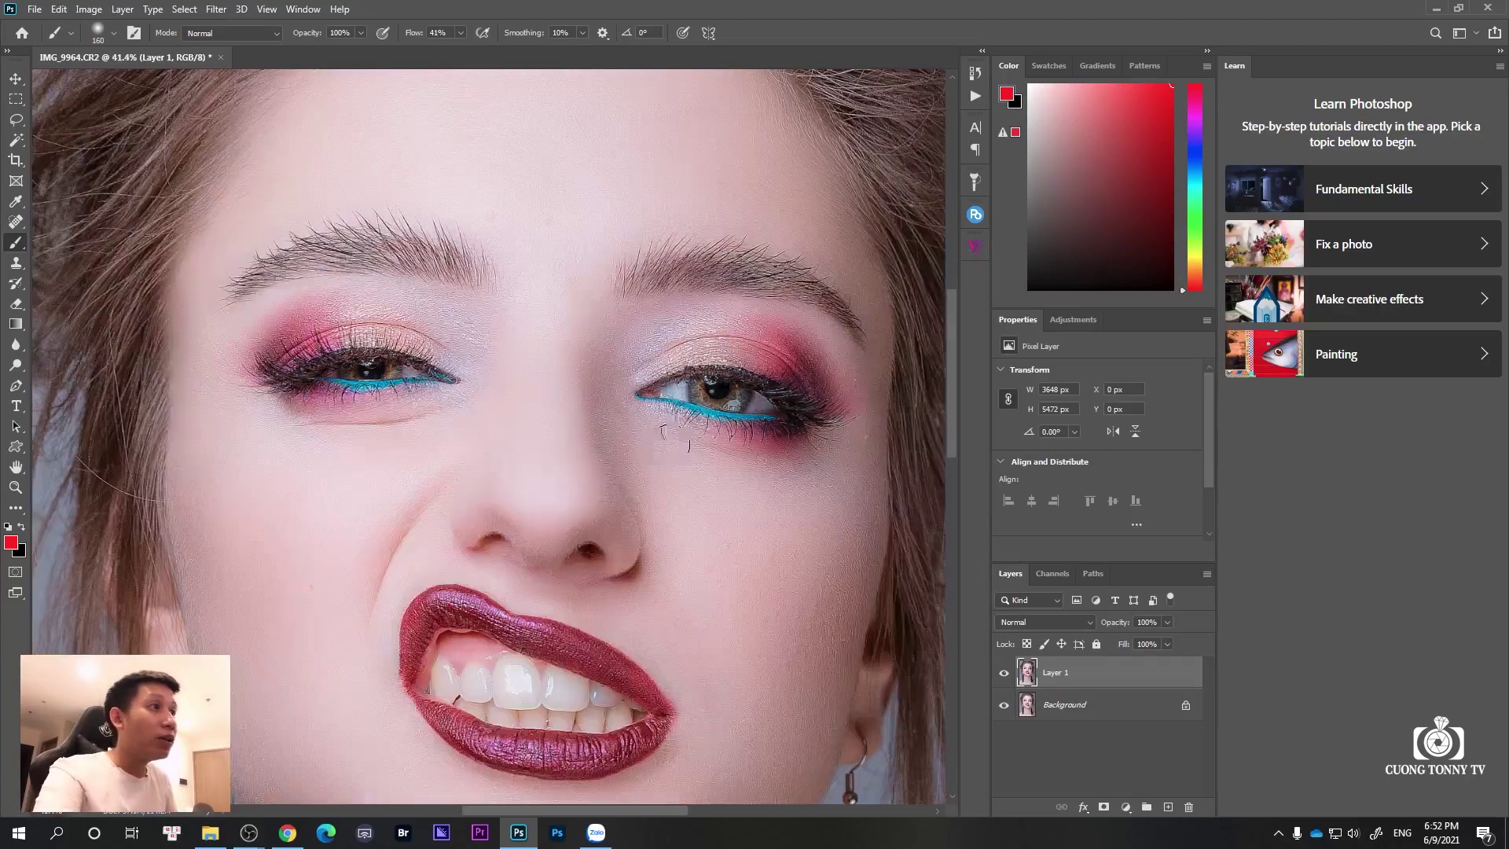
{"action": "scroll", "coordinate": [668, 440], "scroll_direction": "up", "scroll_amount": 5}
{"action": "left_click_drag", "start_coordinate": [631, 260], "coordinate": [631, 181]}
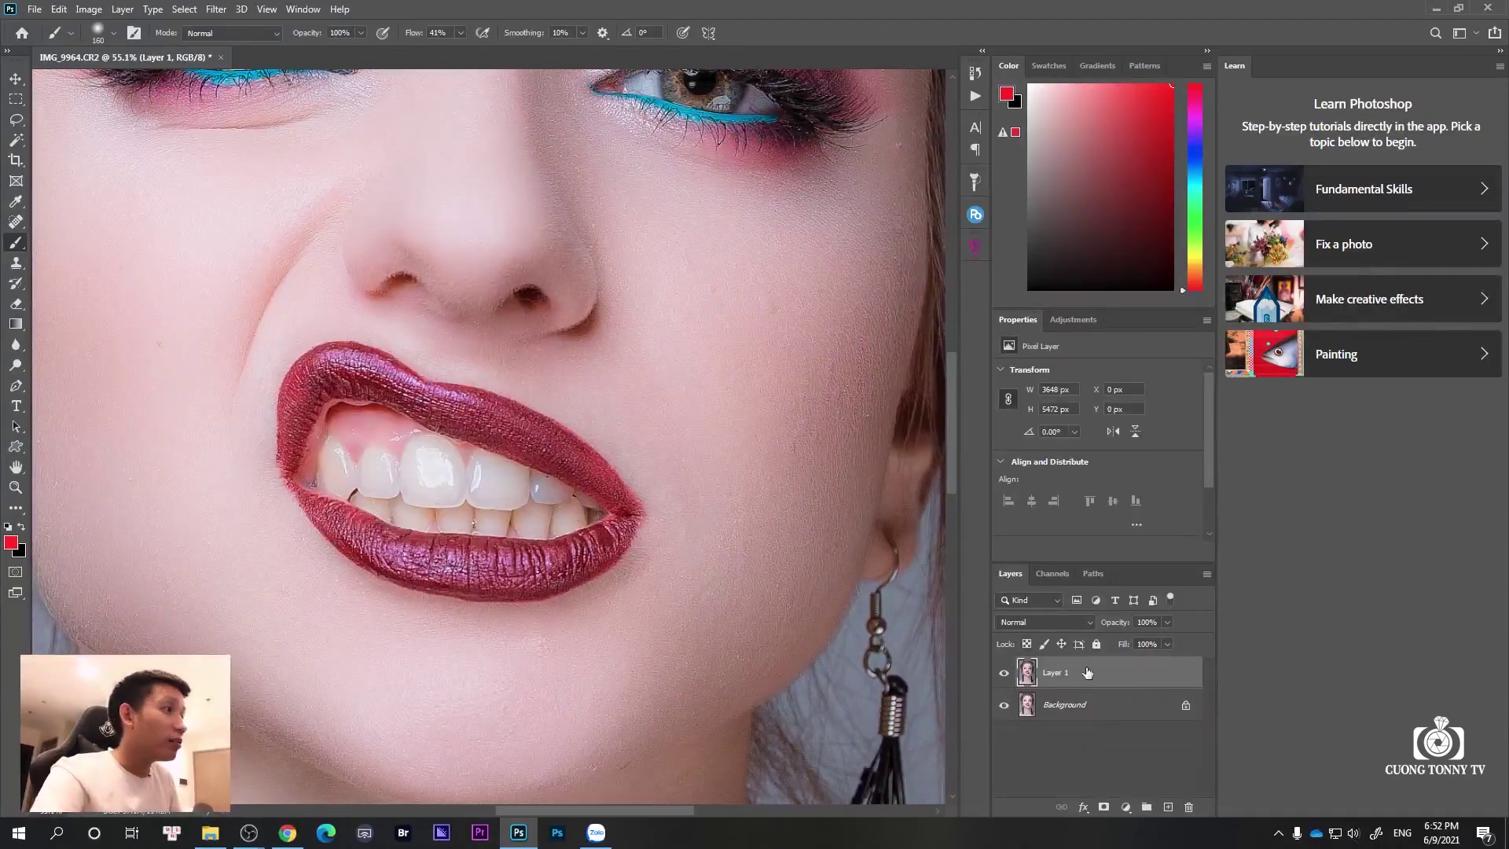
{"action": "scroll", "coordinate": [501, 283], "scroll_direction": "down", "scroll_amount": 3}
{"action": "left_click_drag", "start_coordinate": [542, 271], "coordinate": [544, 416]}
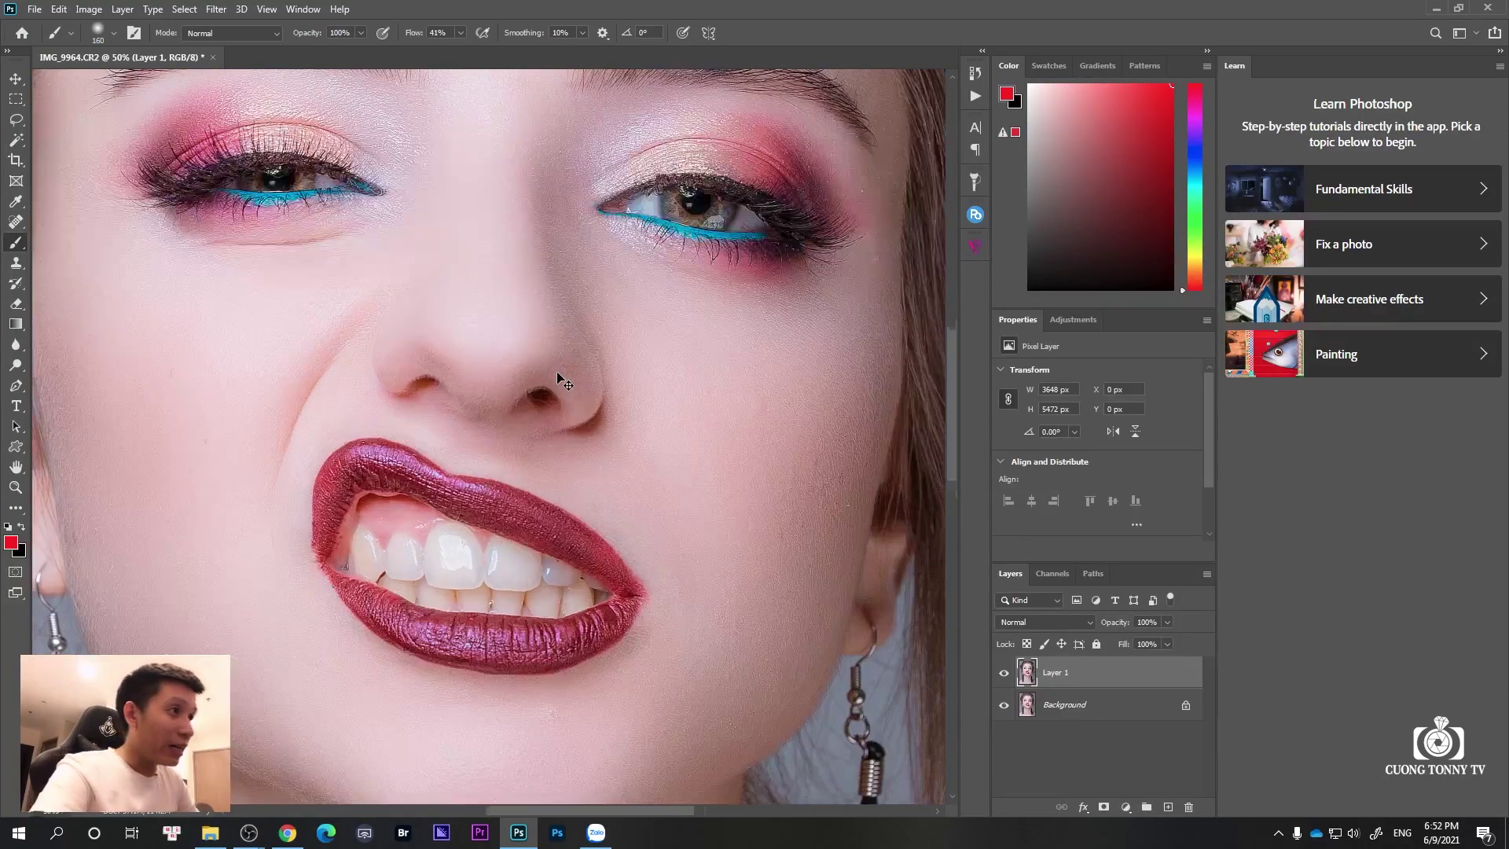
{"action": "scroll", "coordinate": [557, 380], "scroll_direction": "down", "scroll_amount": 2}
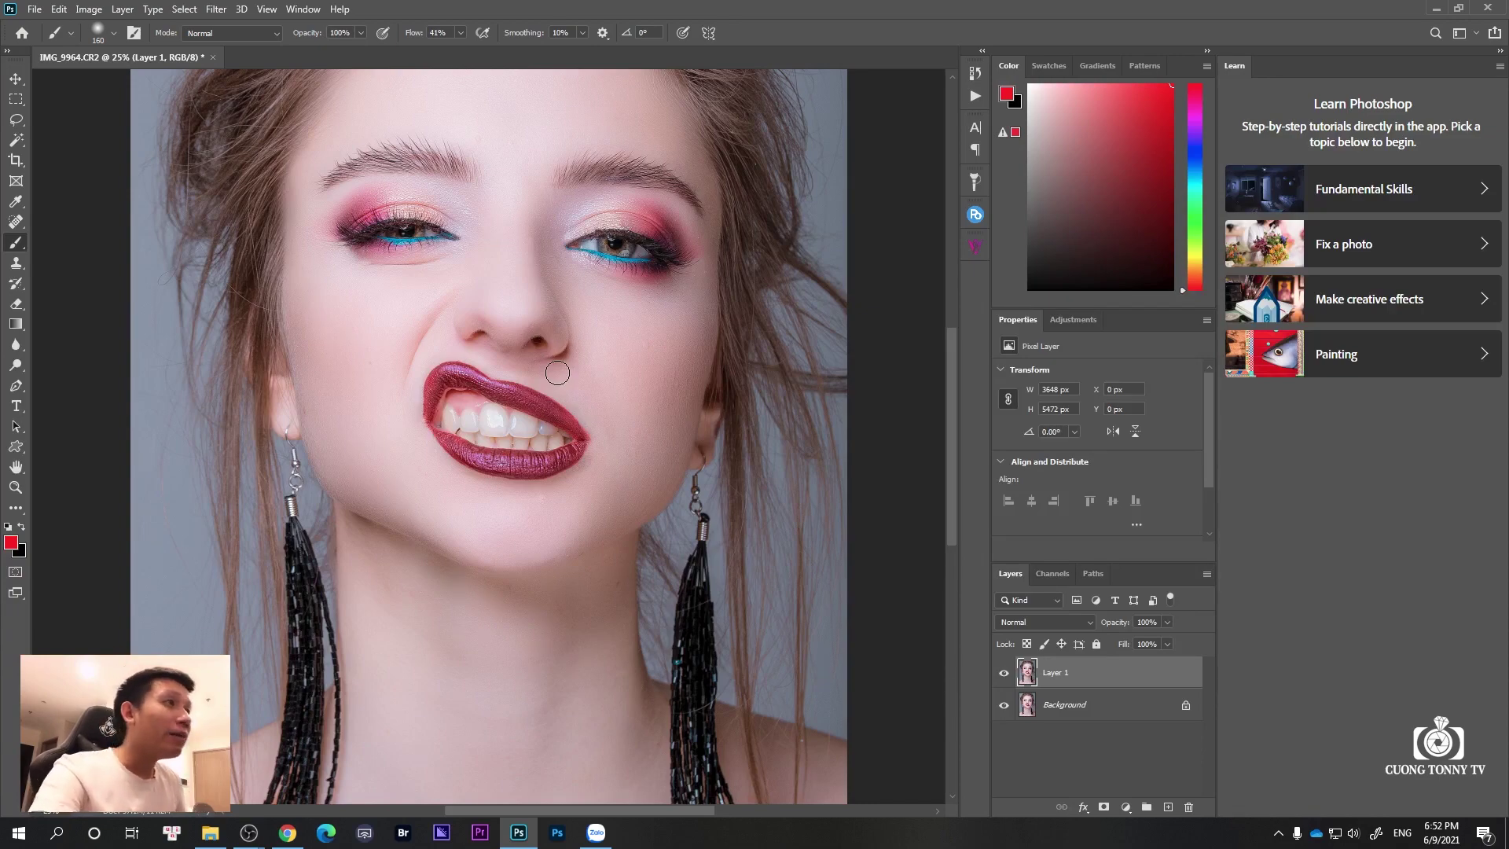
{"action": "scroll", "coordinate": [557, 373], "scroll_direction": "up", "scroll_amount": 2}
{"action": "scroll", "coordinate": [663, 330], "scroll_direction": "up", "scroll_amount": 1, "text": "alt"}
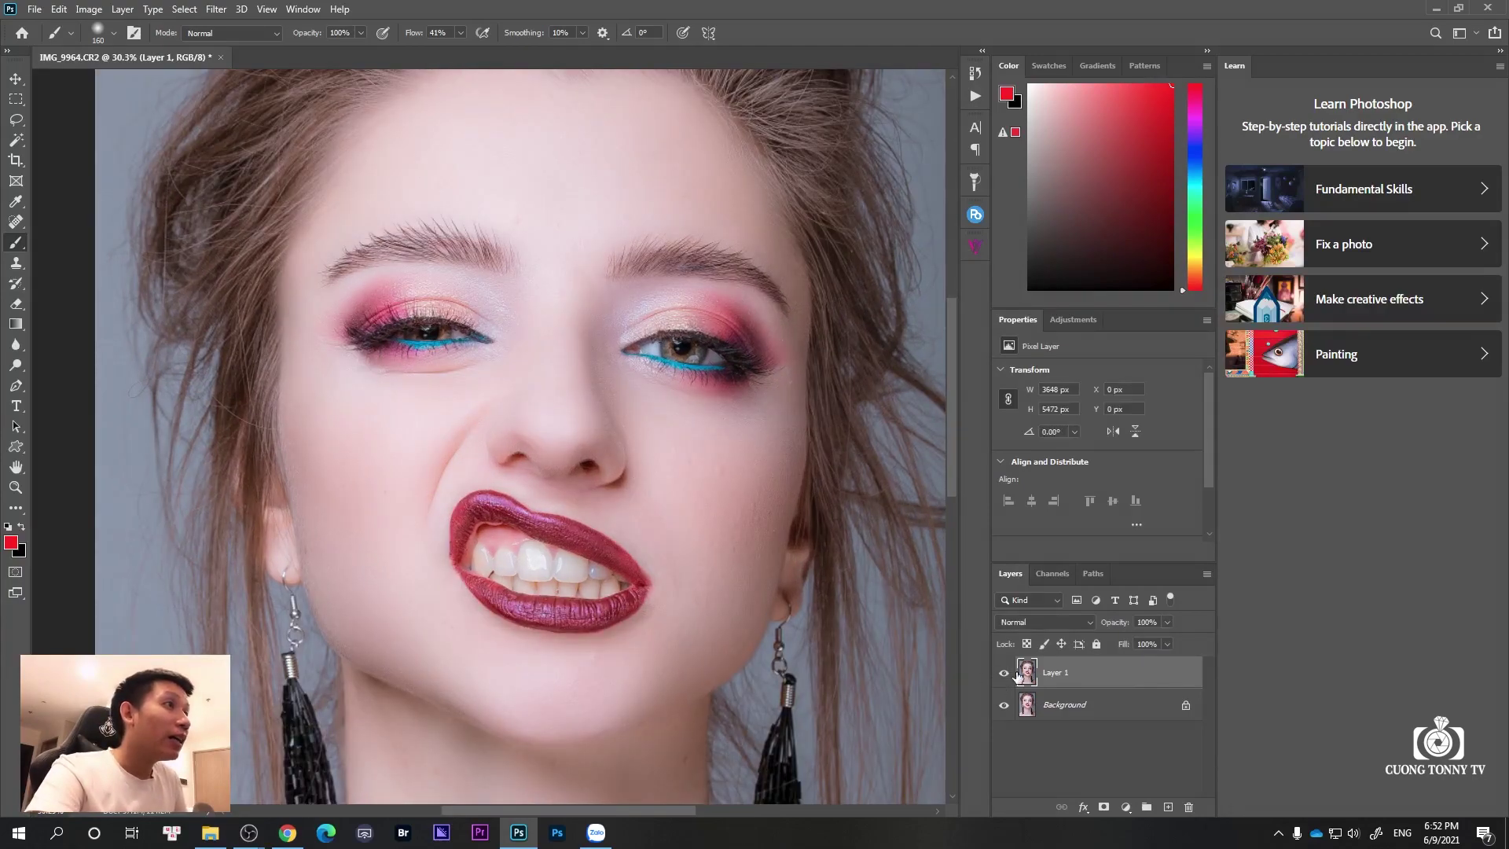
{"action": "key", "text": "Delete"}
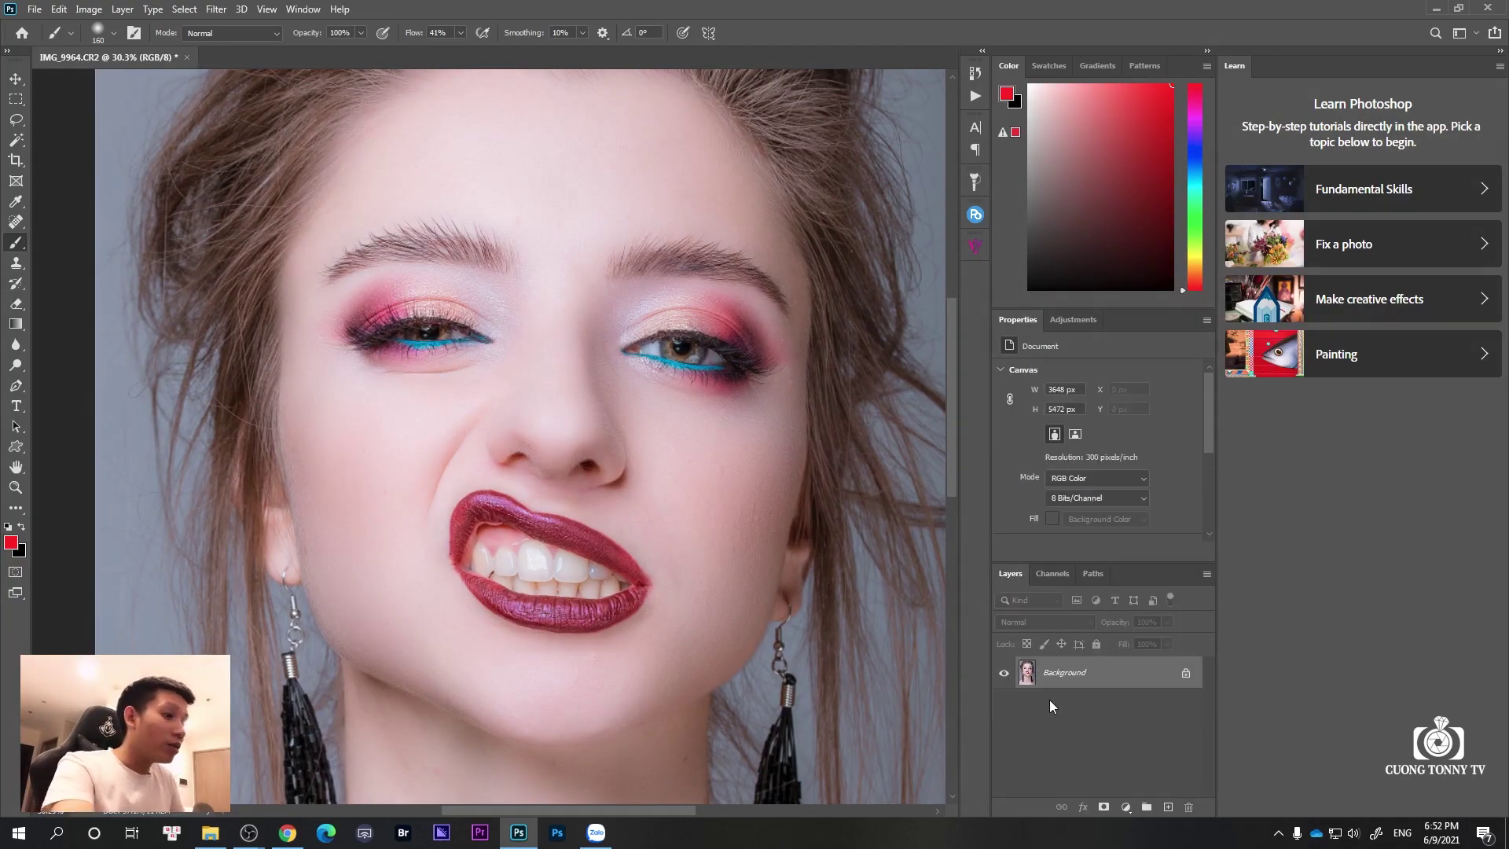
{"action": "key", "text": "ctrl+z"}
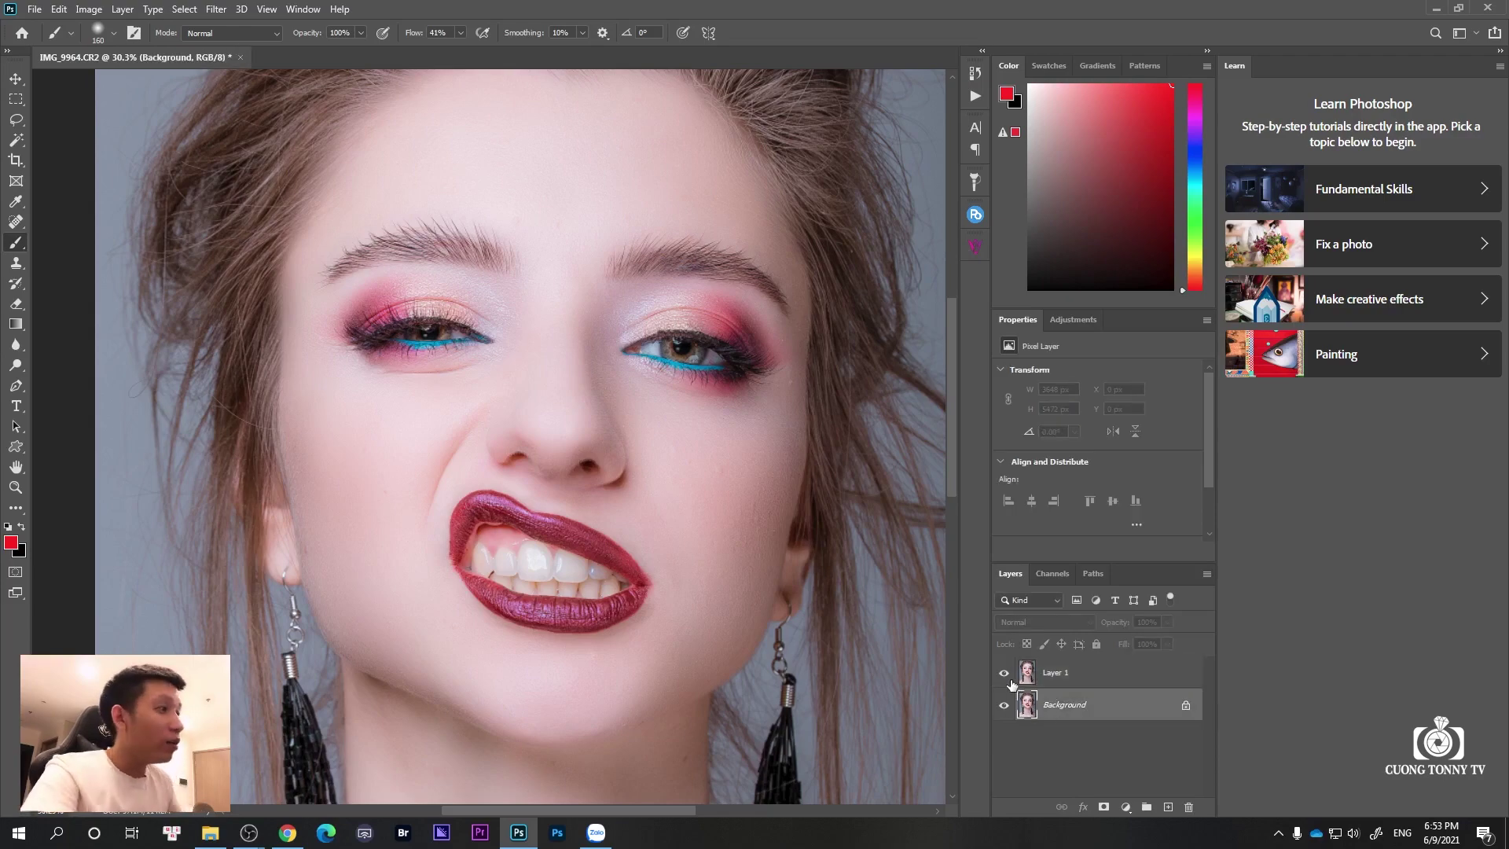
{"action": "left_click", "coordinate": [1022, 682]}
{"action": "left_click", "coordinate": [1005, 674]}
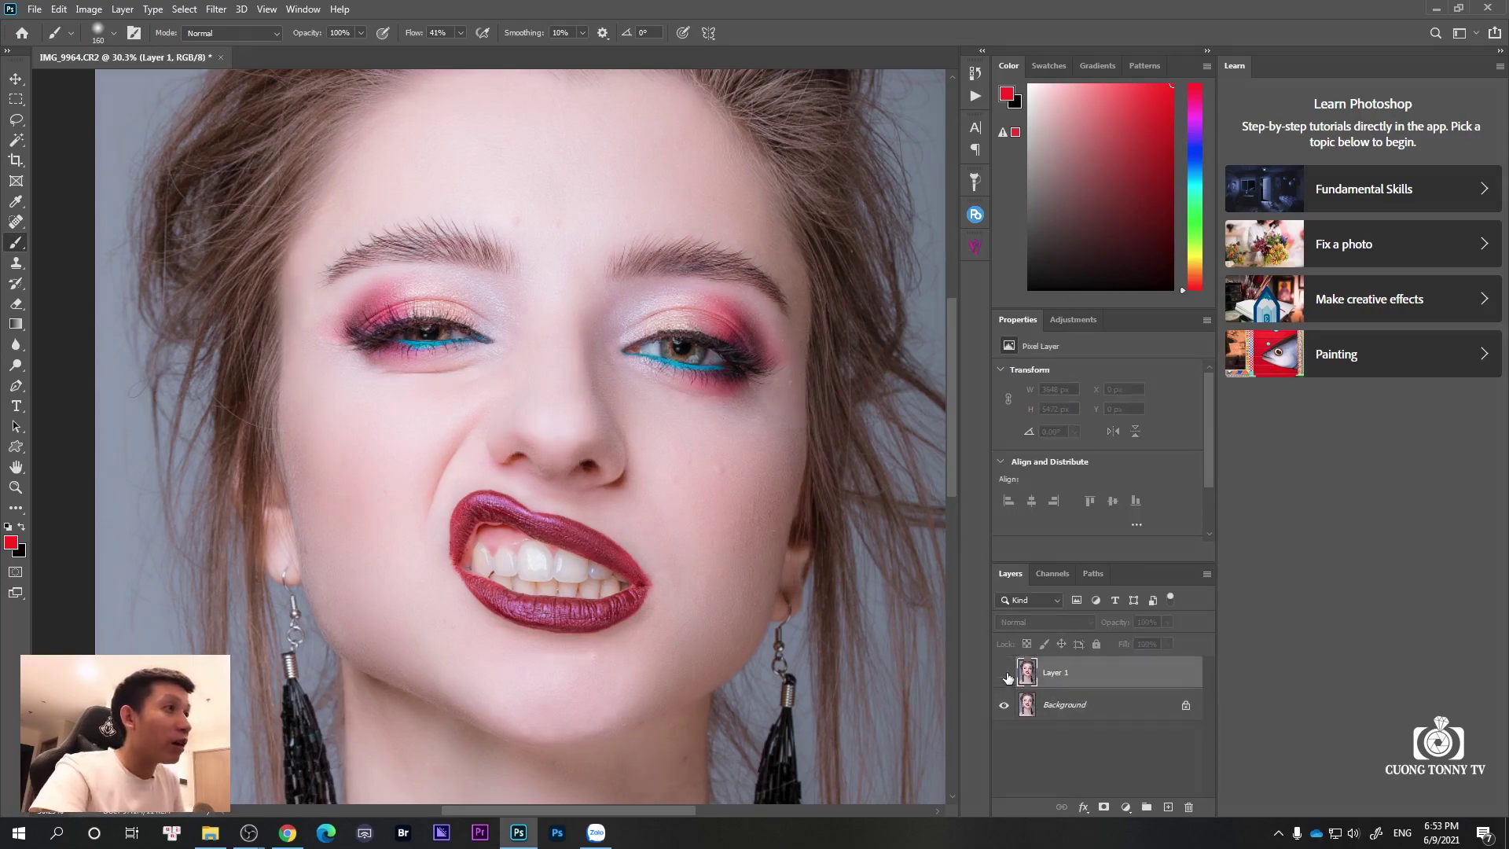
{"action": "scroll", "coordinate": [543, 345], "scroll_direction": "up", "scroll_amount": 4}
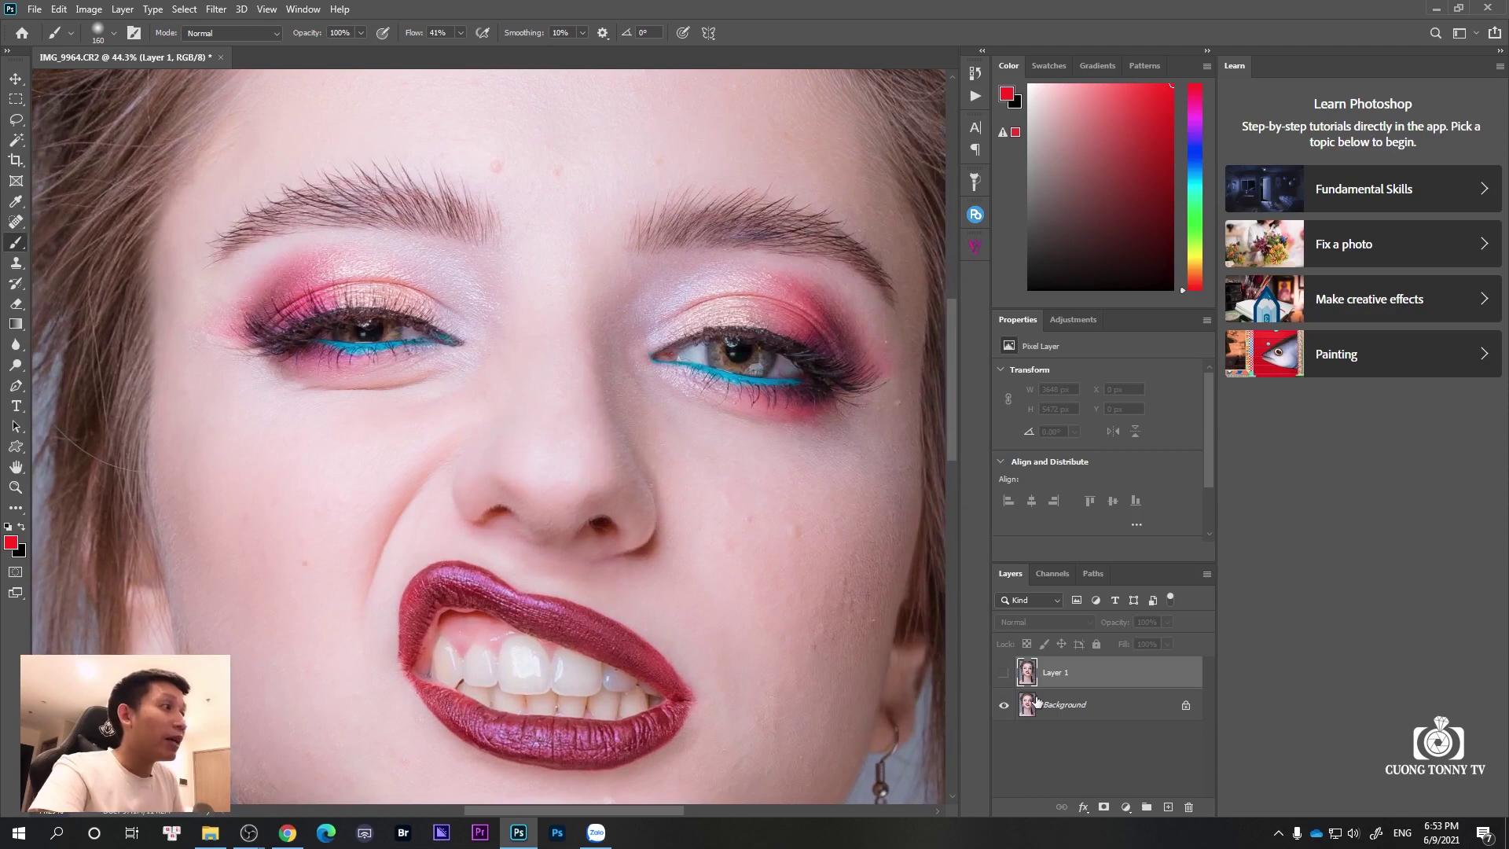
{"action": "left_click", "coordinate": [1003, 673]}
{"action": "left_click", "coordinate": [1003, 673]}
{"action": "left_click", "coordinate": [1003, 673]}
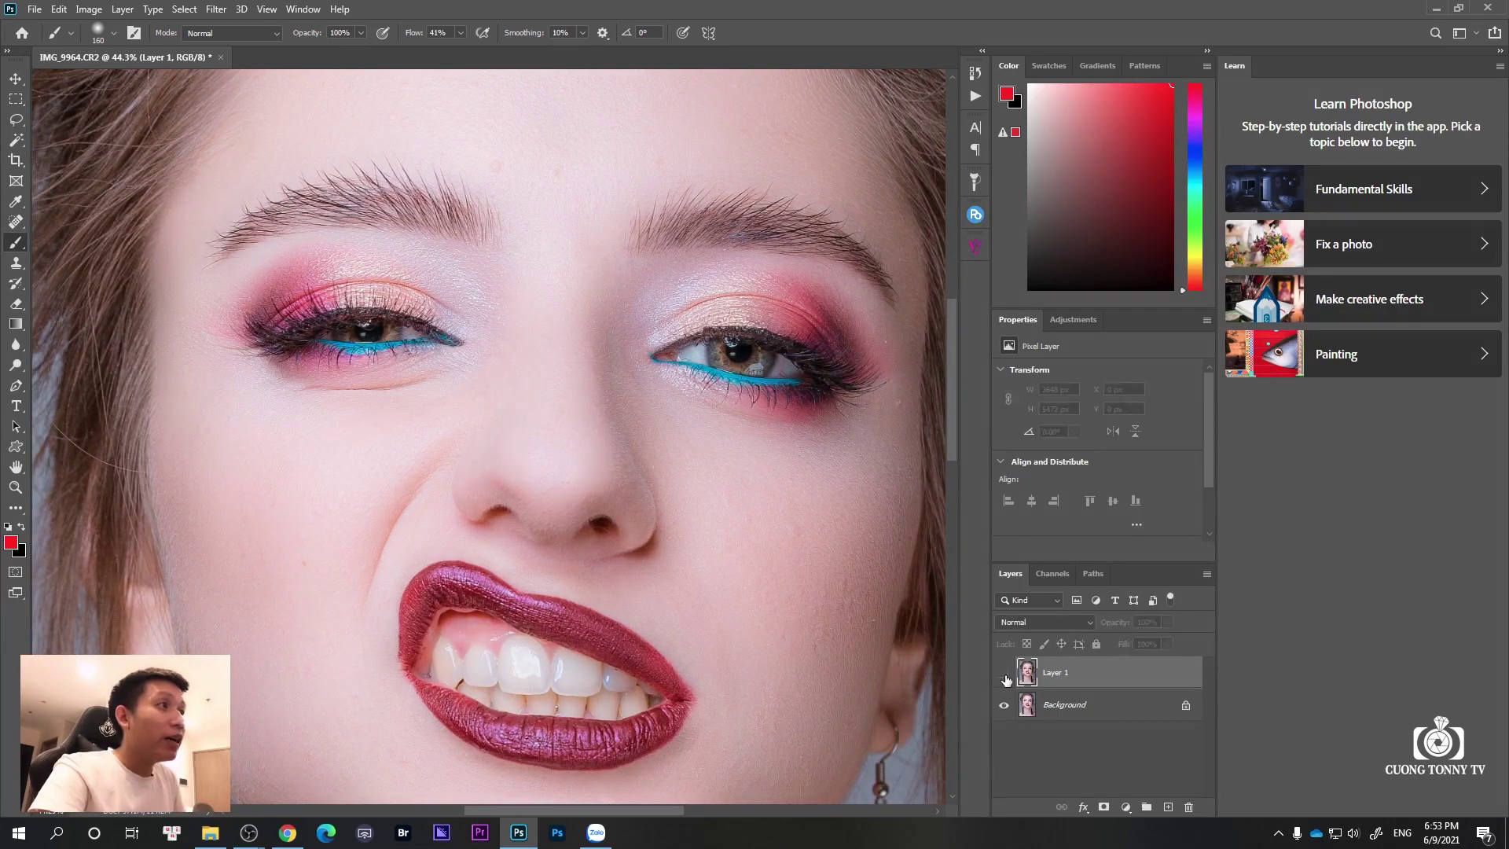
{"action": "left_click", "coordinate": [1004, 674]}
{"action": "left_click", "coordinate": [1005, 674]}
{"action": "left_click", "coordinate": [1005, 674]}
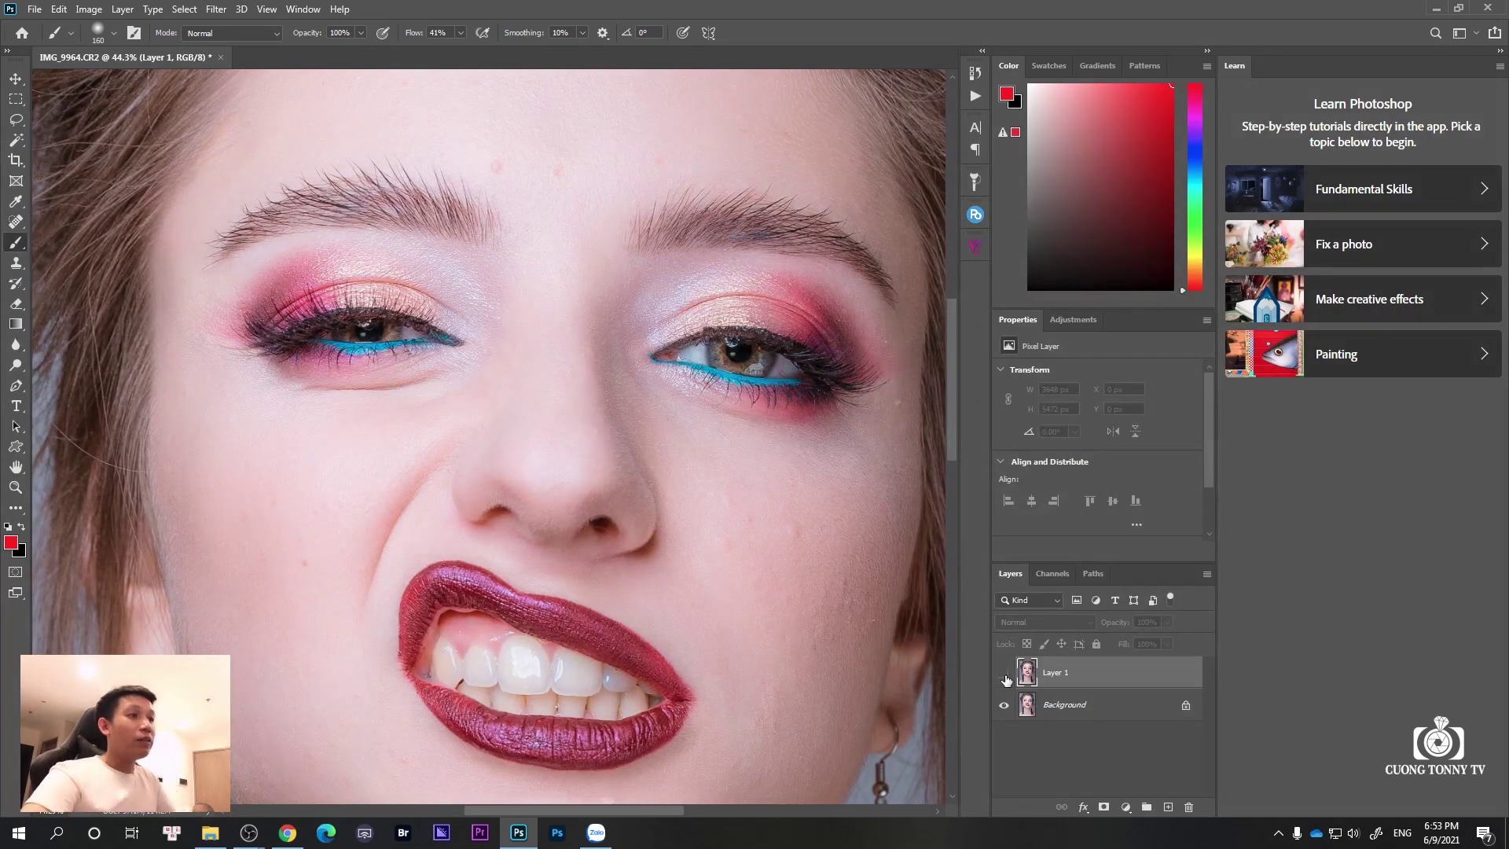
{"action": "left_click", "coordinate": [1005, 674]}
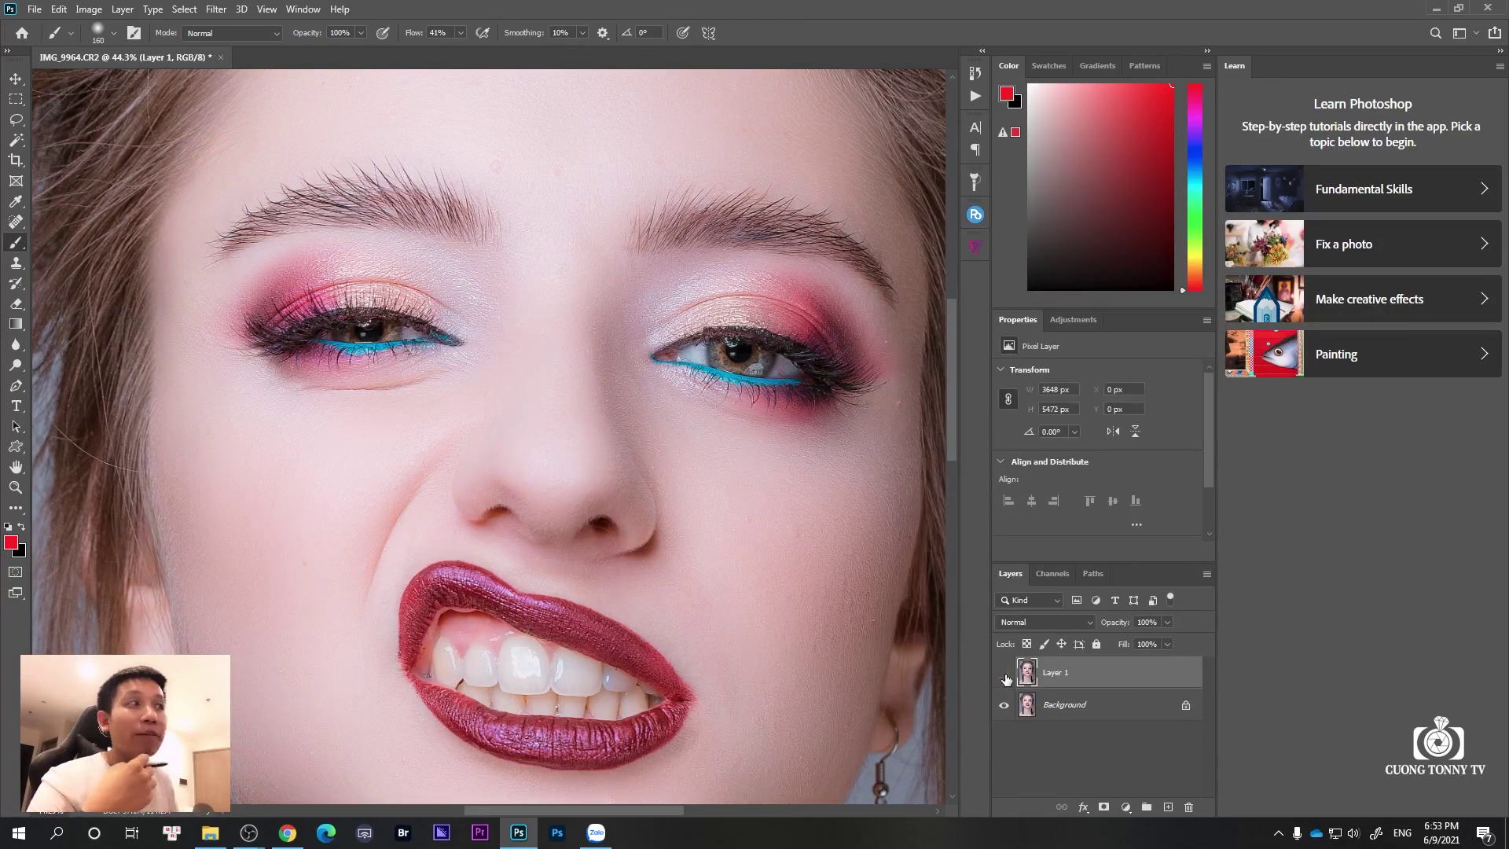
{"action": "left_click", "coordinate": [1005, 673]}
{"action": "left_click", "coordinate": [1004, 674]}
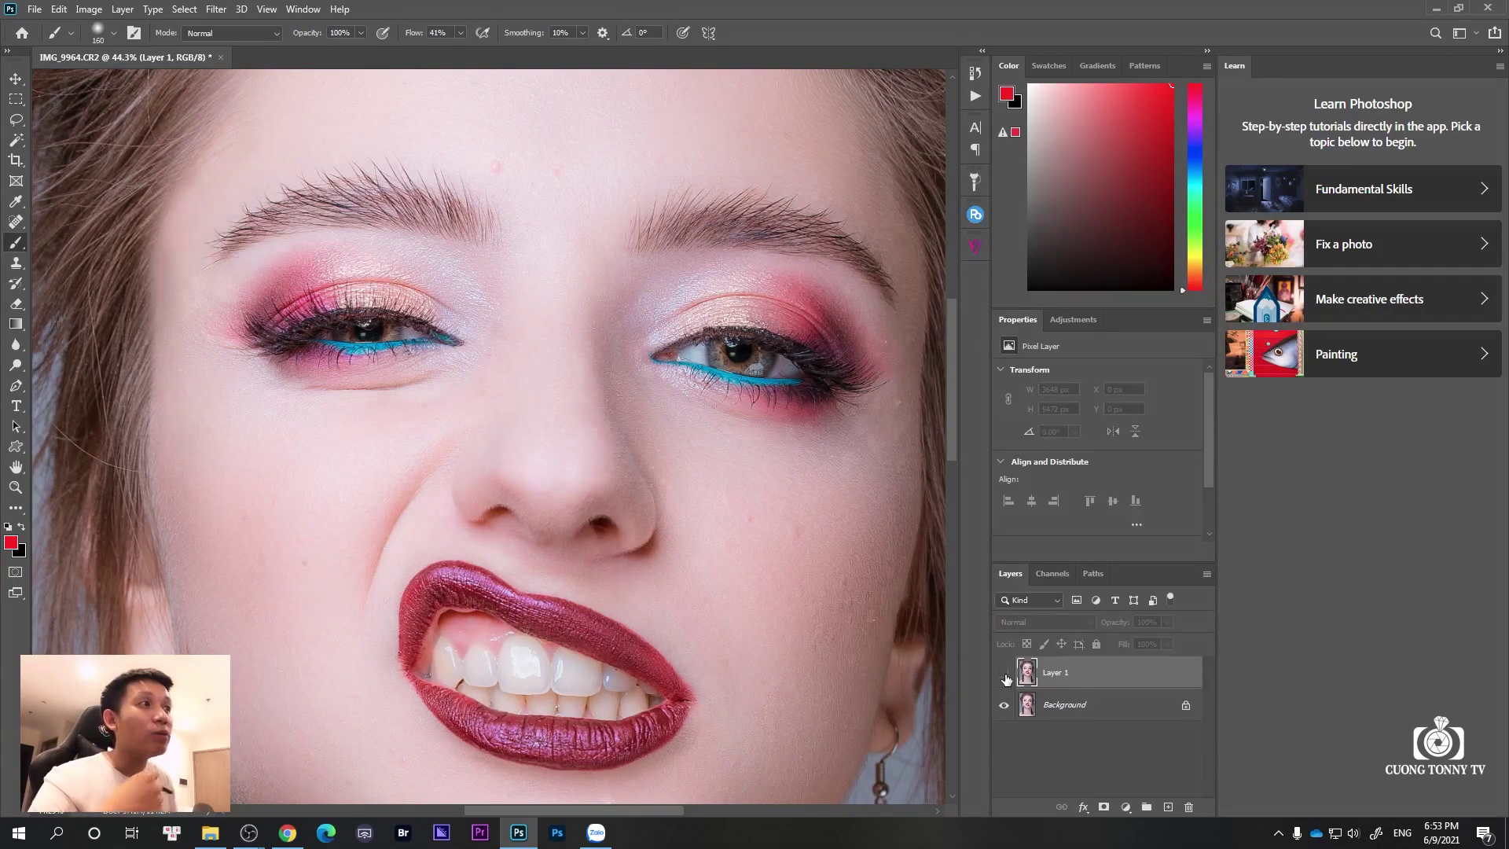
{"action": "left_click", "coordinate": [1005, 674]}
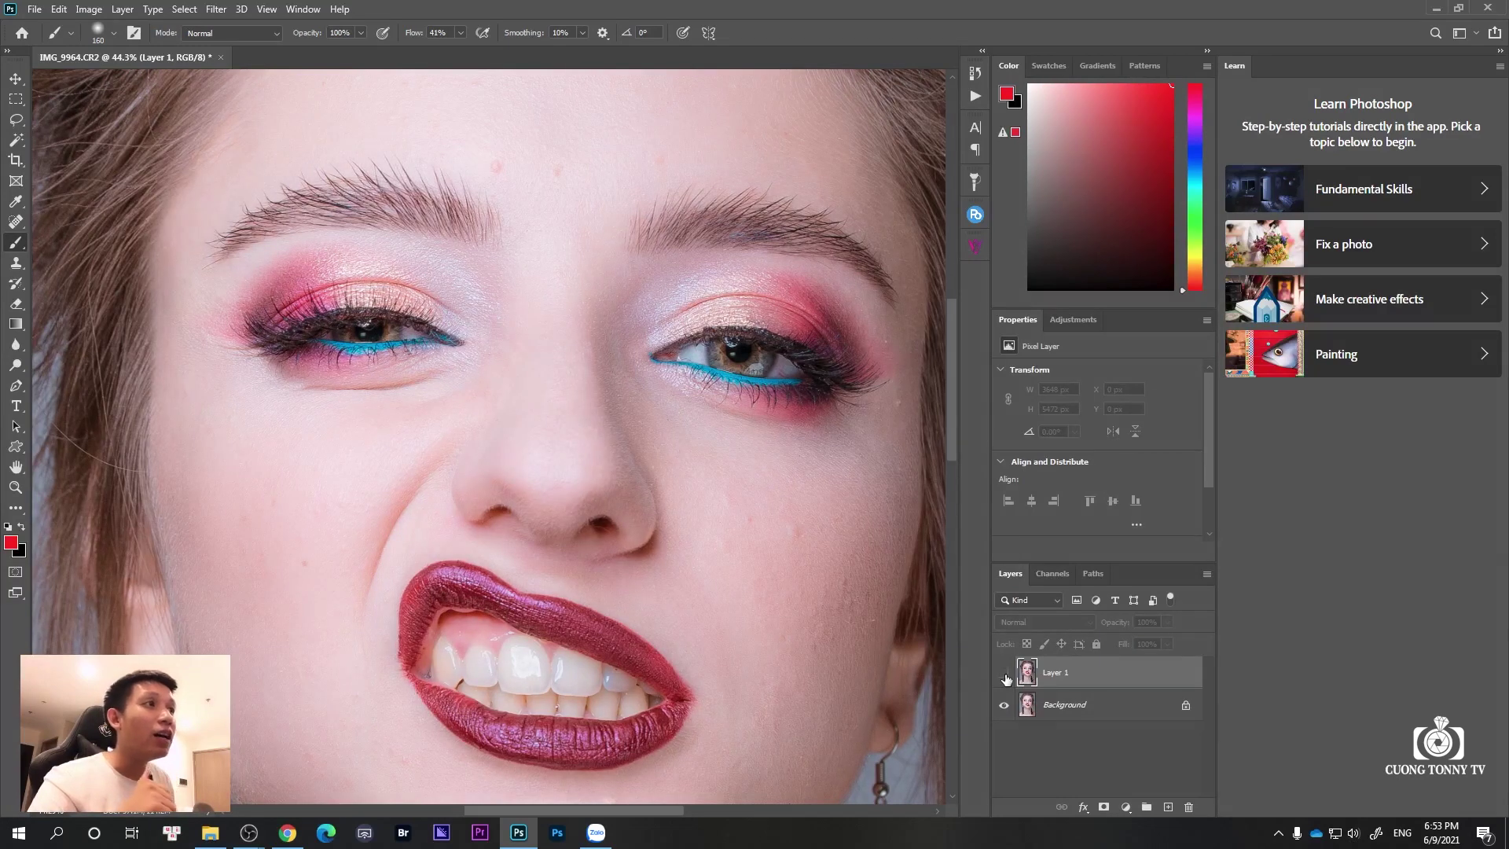
{"action": "left_click", "coordinate": [1004, 673]}
{"action": "left_click", "coordinate": [1004, 673]}
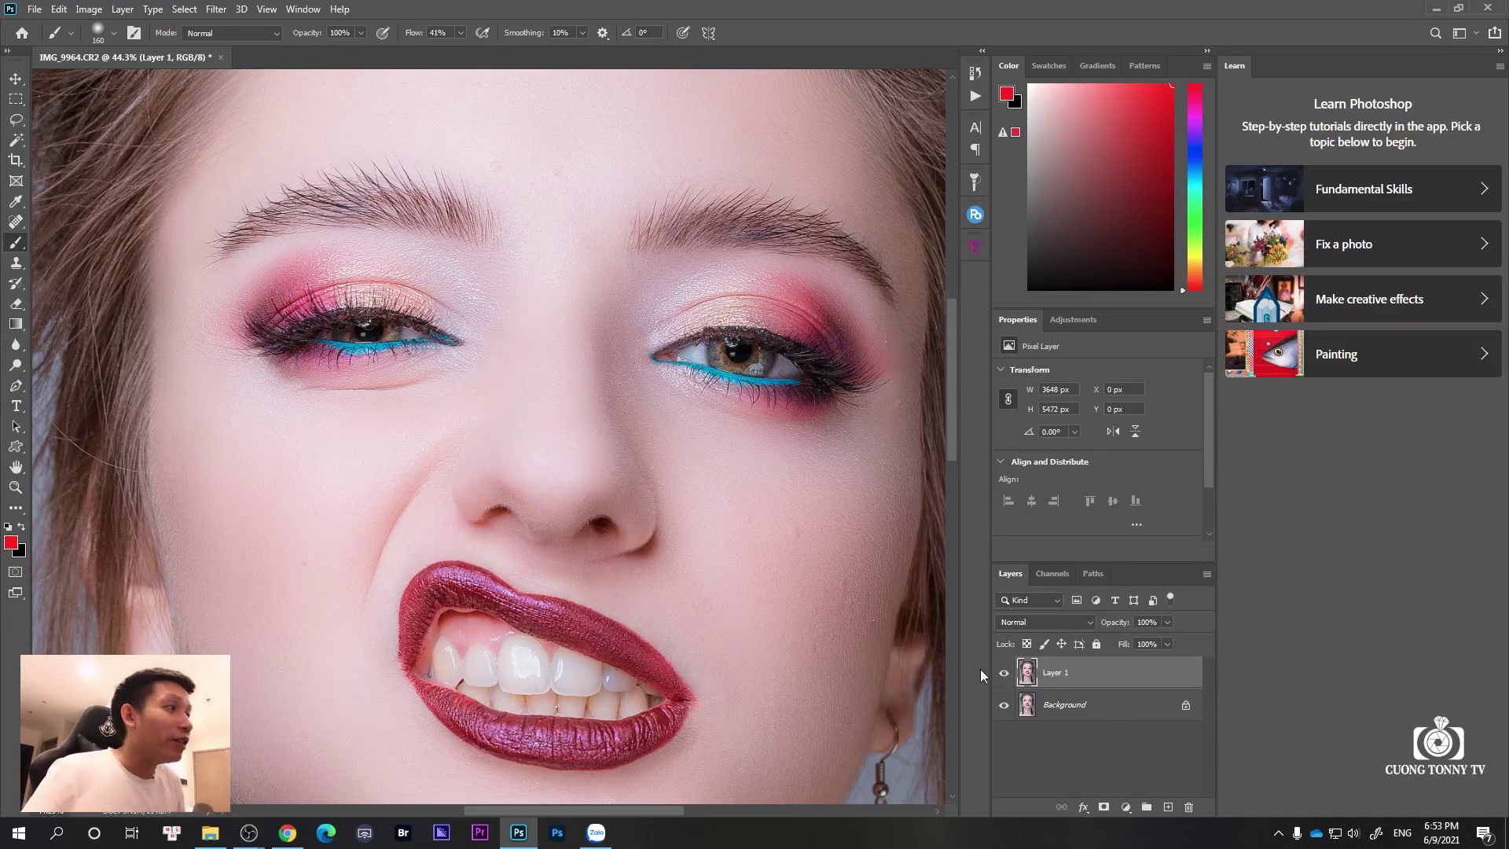
{"action": "left_click", "coordinate": [1004, 674]}
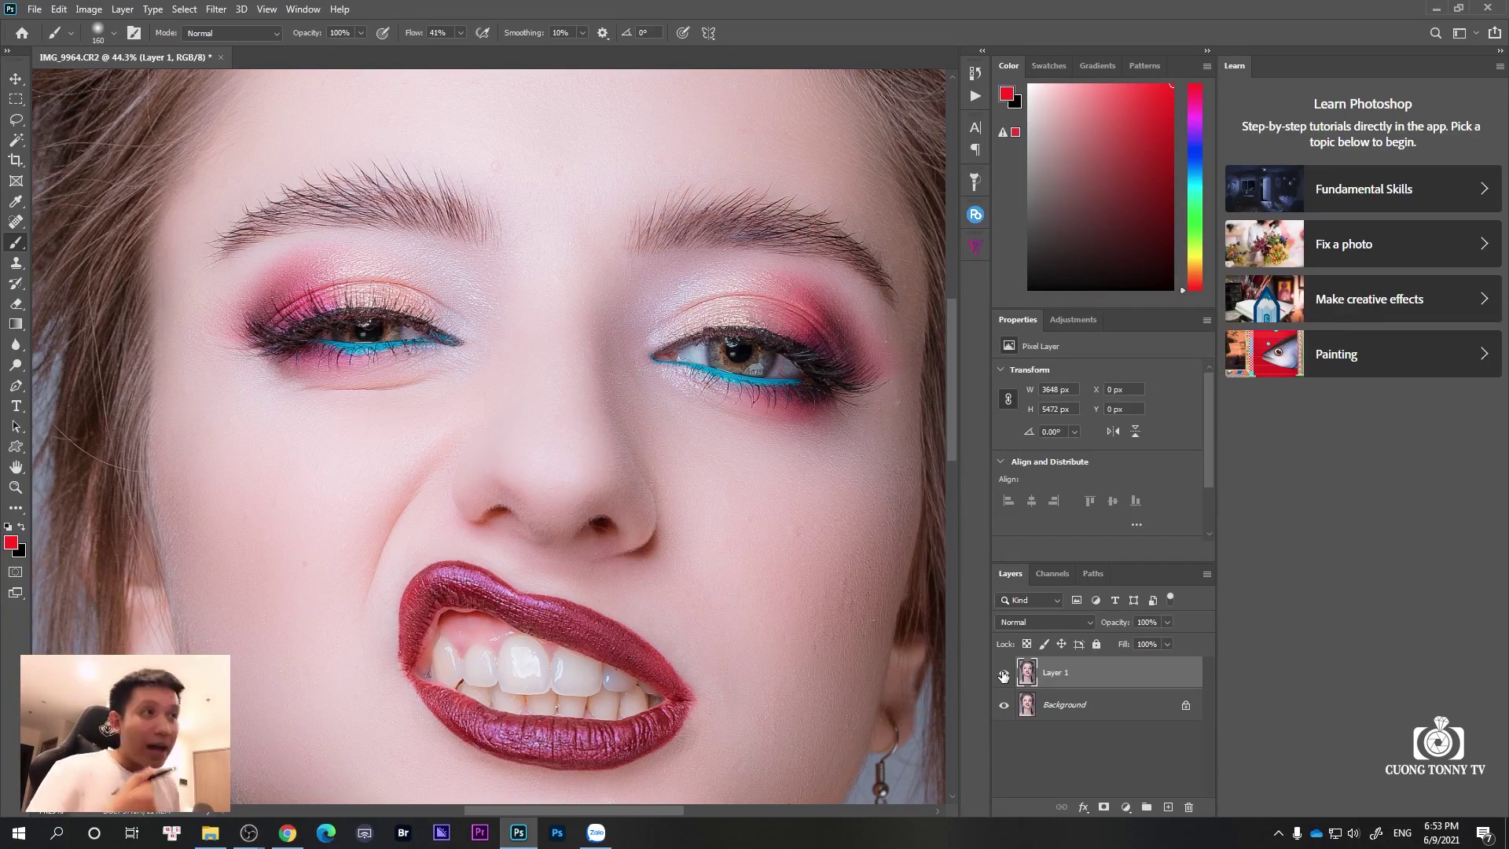
{"action": "left_click", "coordinate": [1003, 673]}
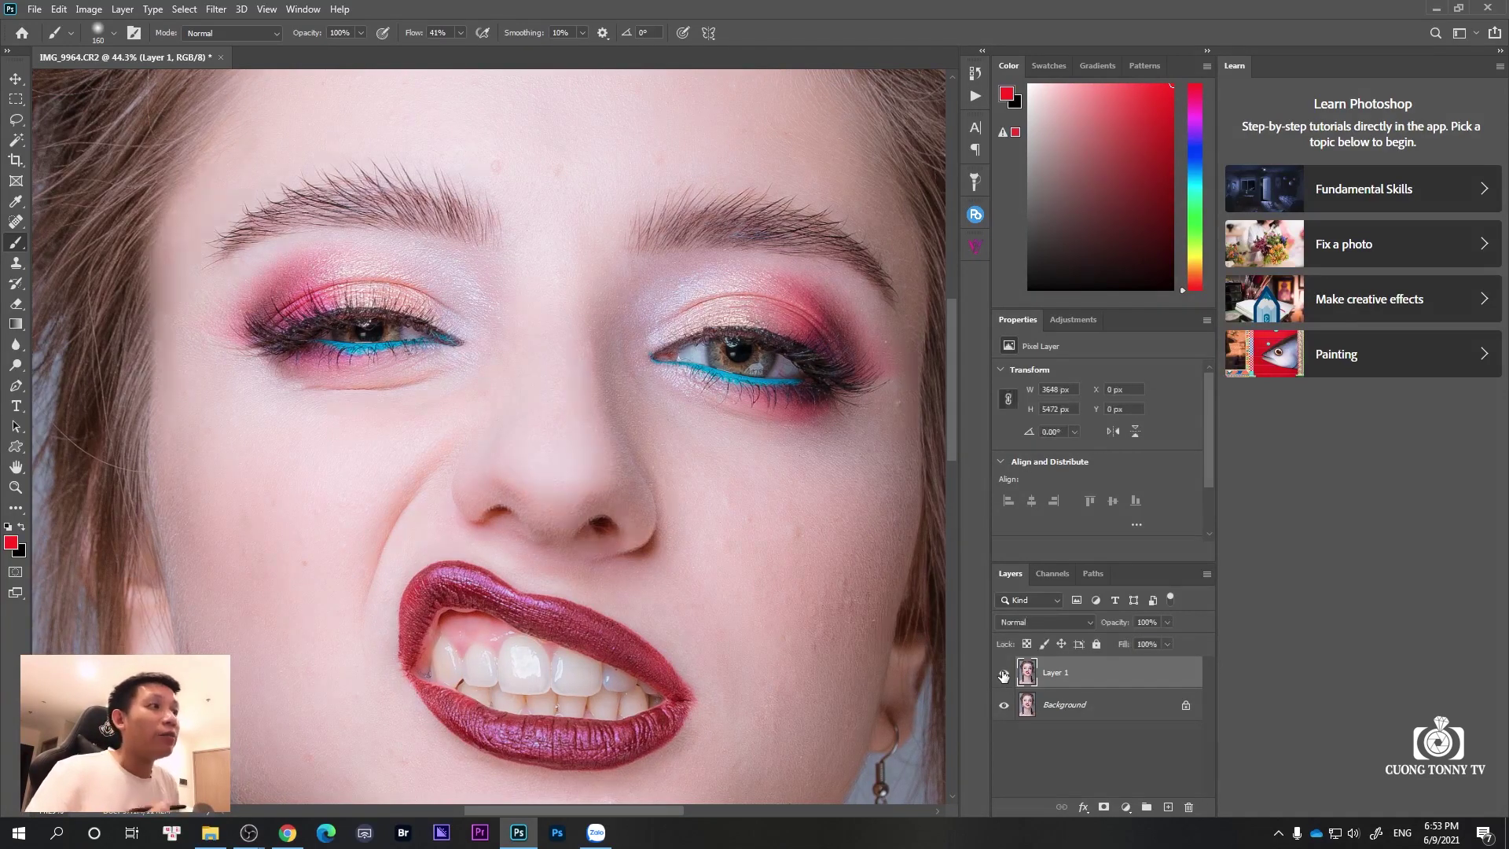